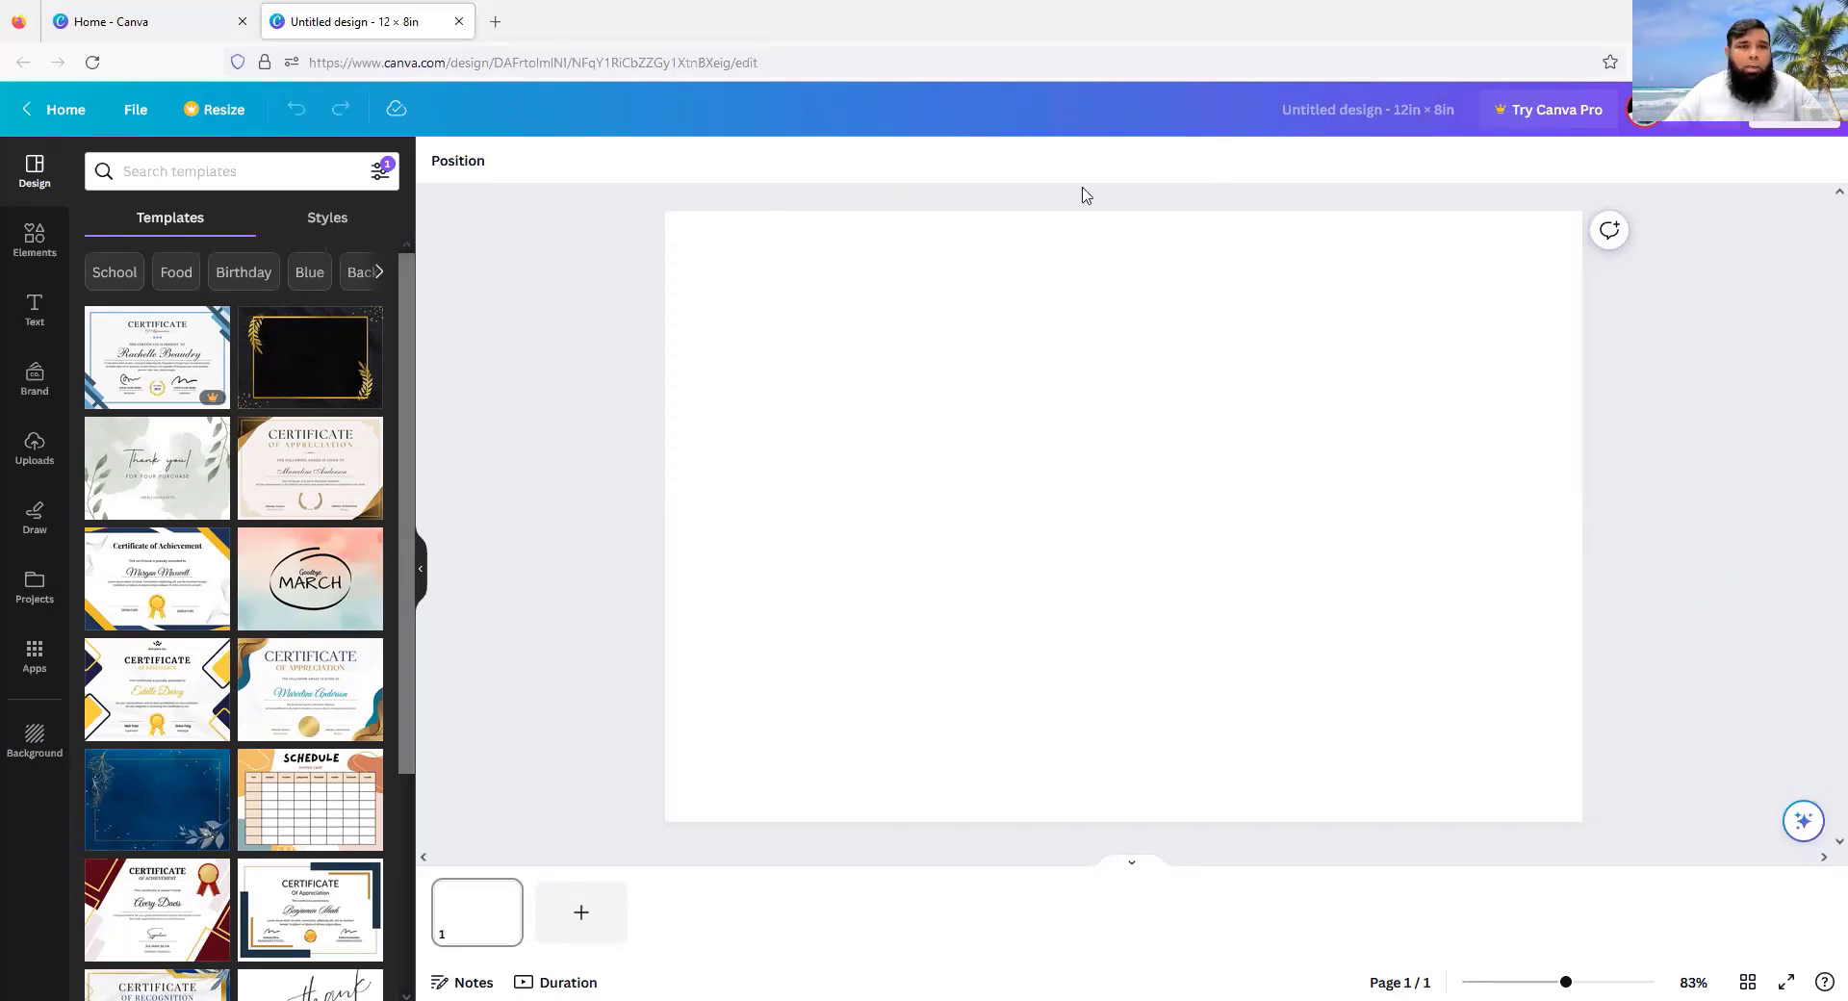
# Step: Show the rulers and guides around the blank 12 × 8 in design
pyautogui.click(142, 115)
pyautogui.moveTo(223, 351)
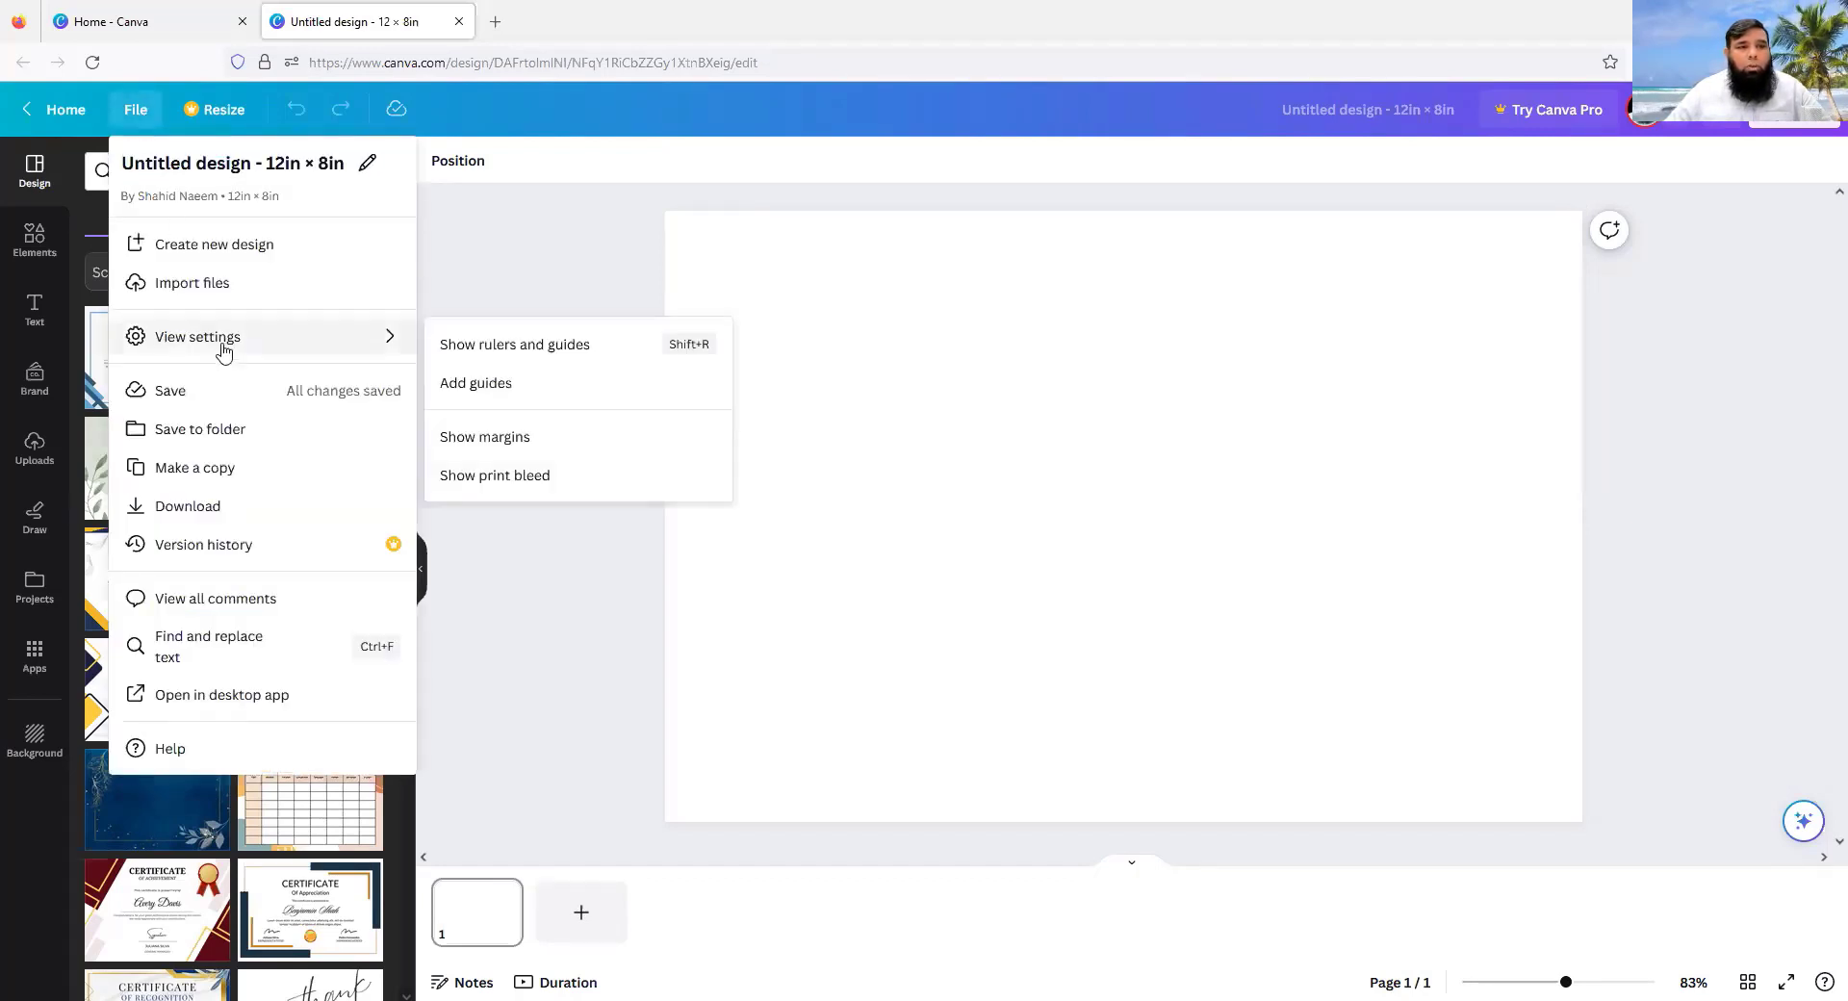
pyautogui.click(505, 353)
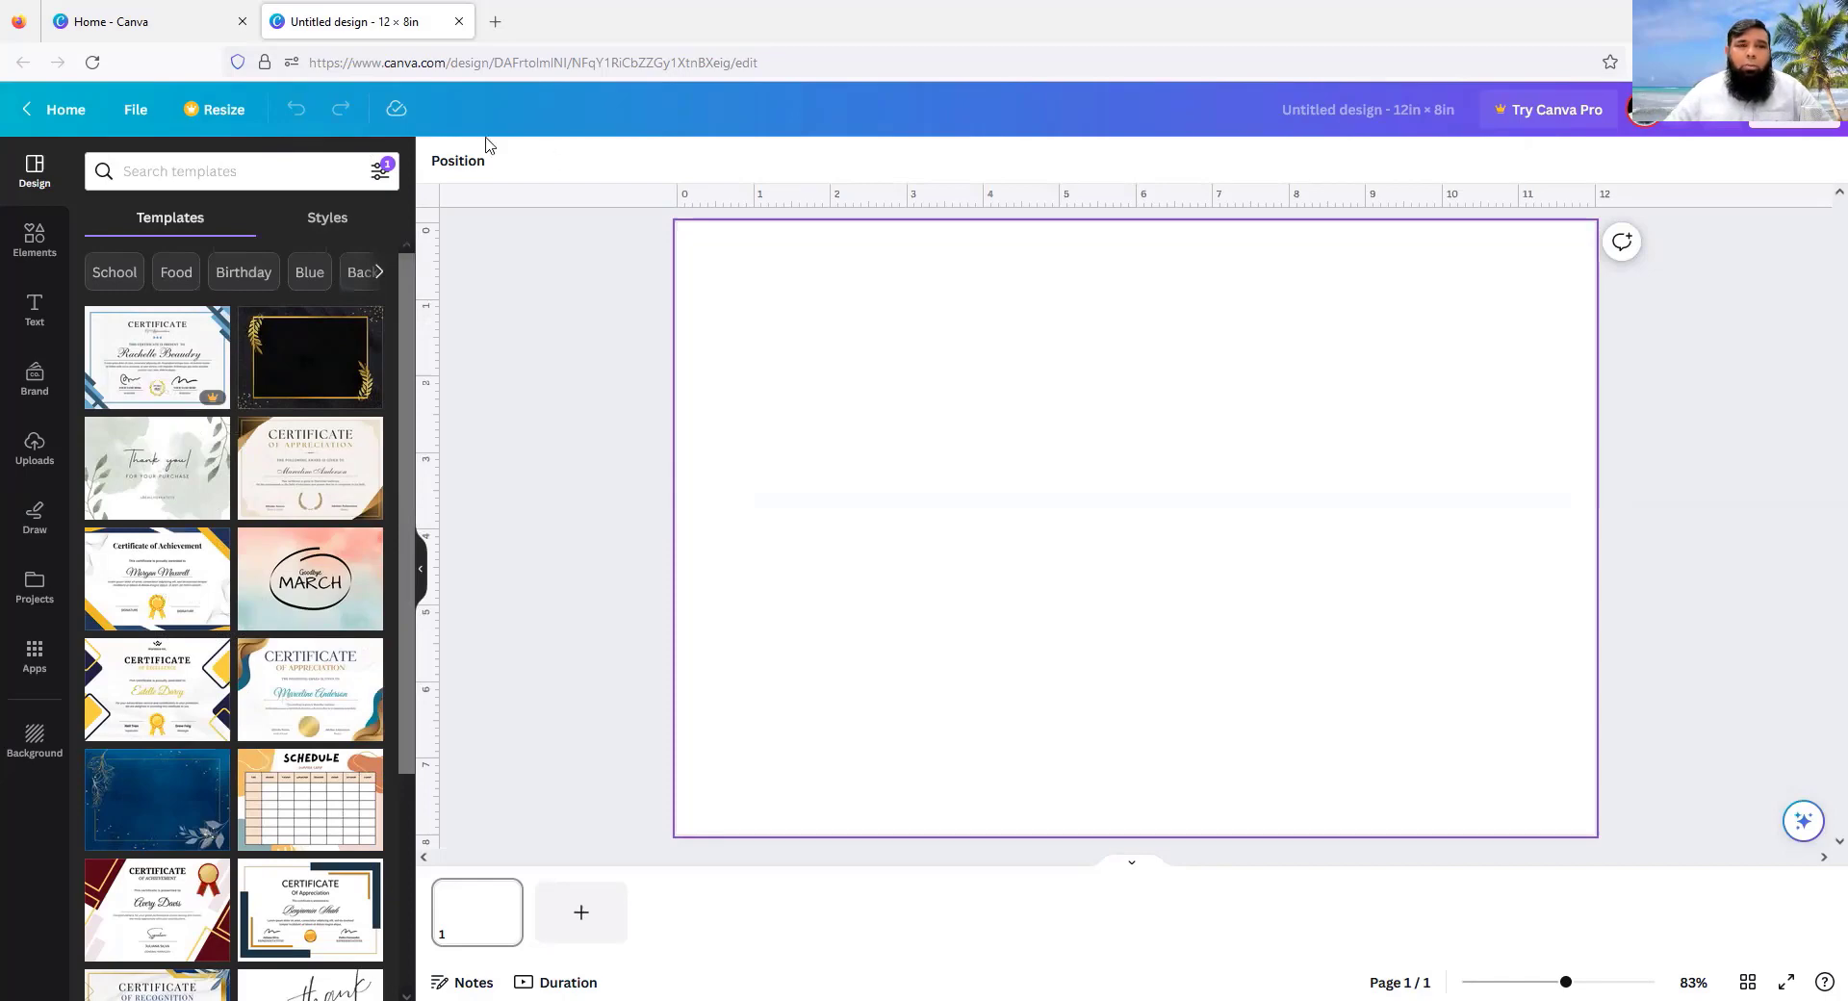
# Step: Examine the design's custom size fields and the measurement units offered for resizing
pyautogui.click(137, 112)
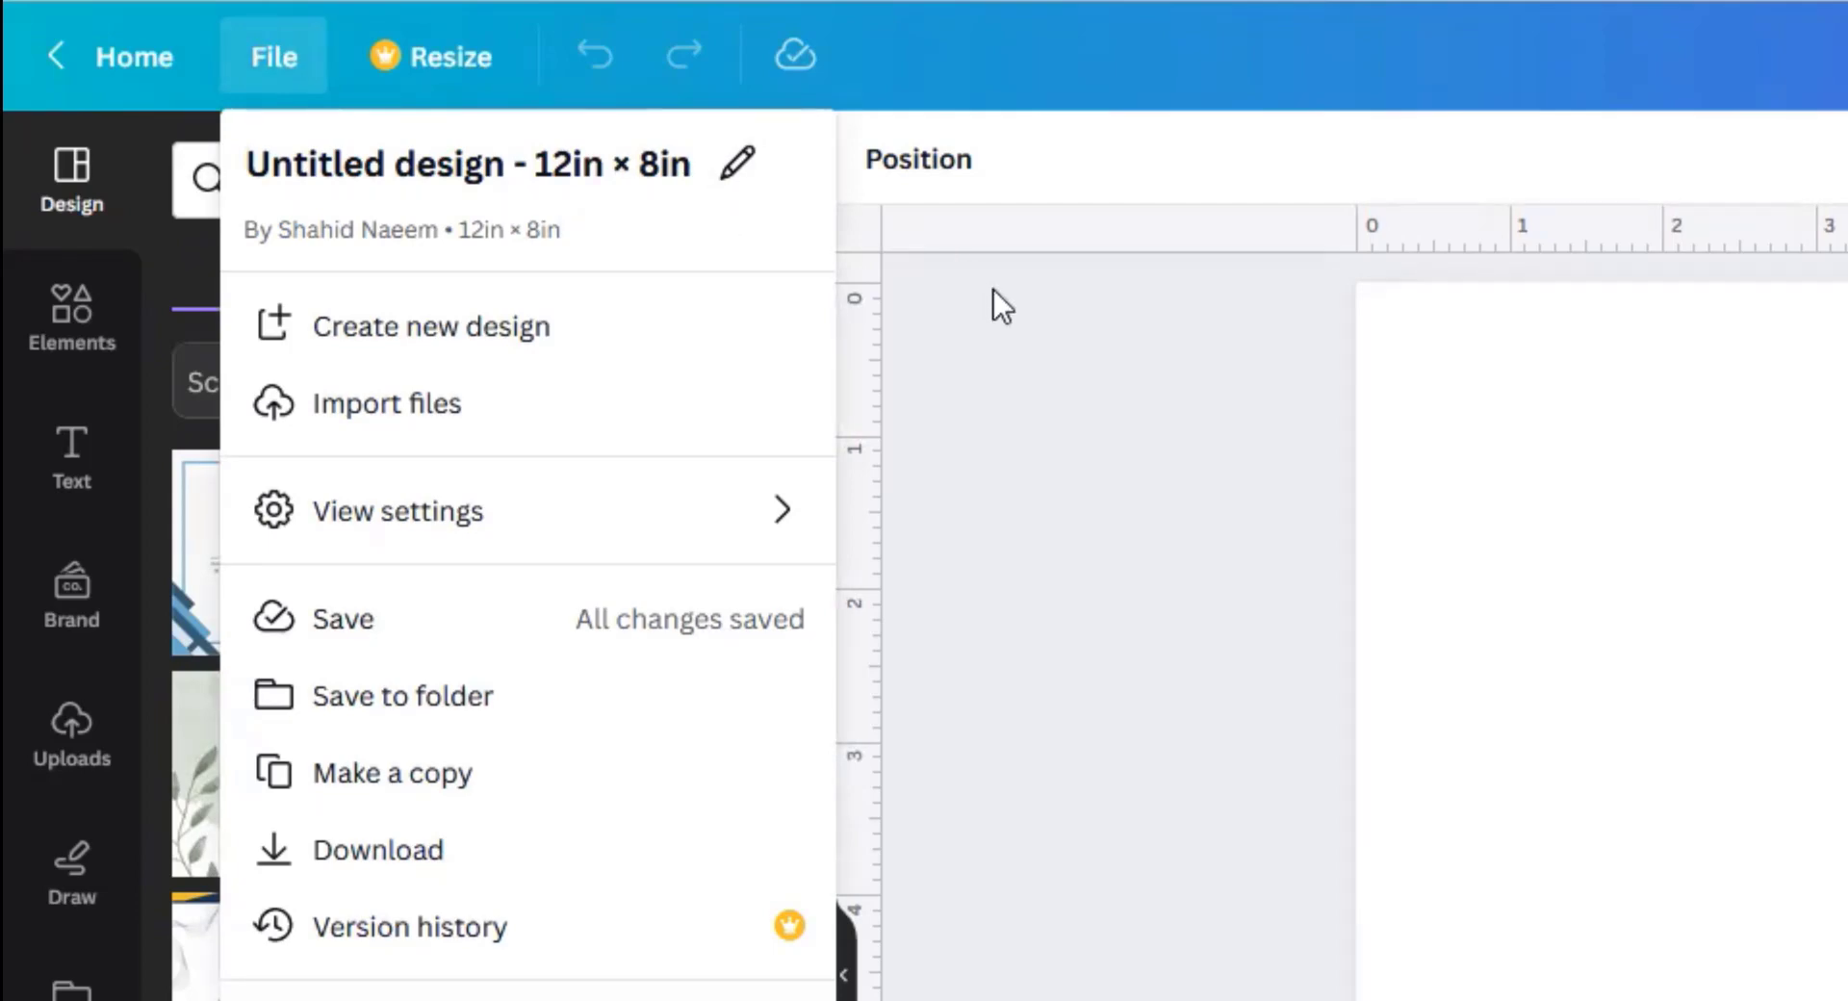
pyautogui.click(1076, 334)
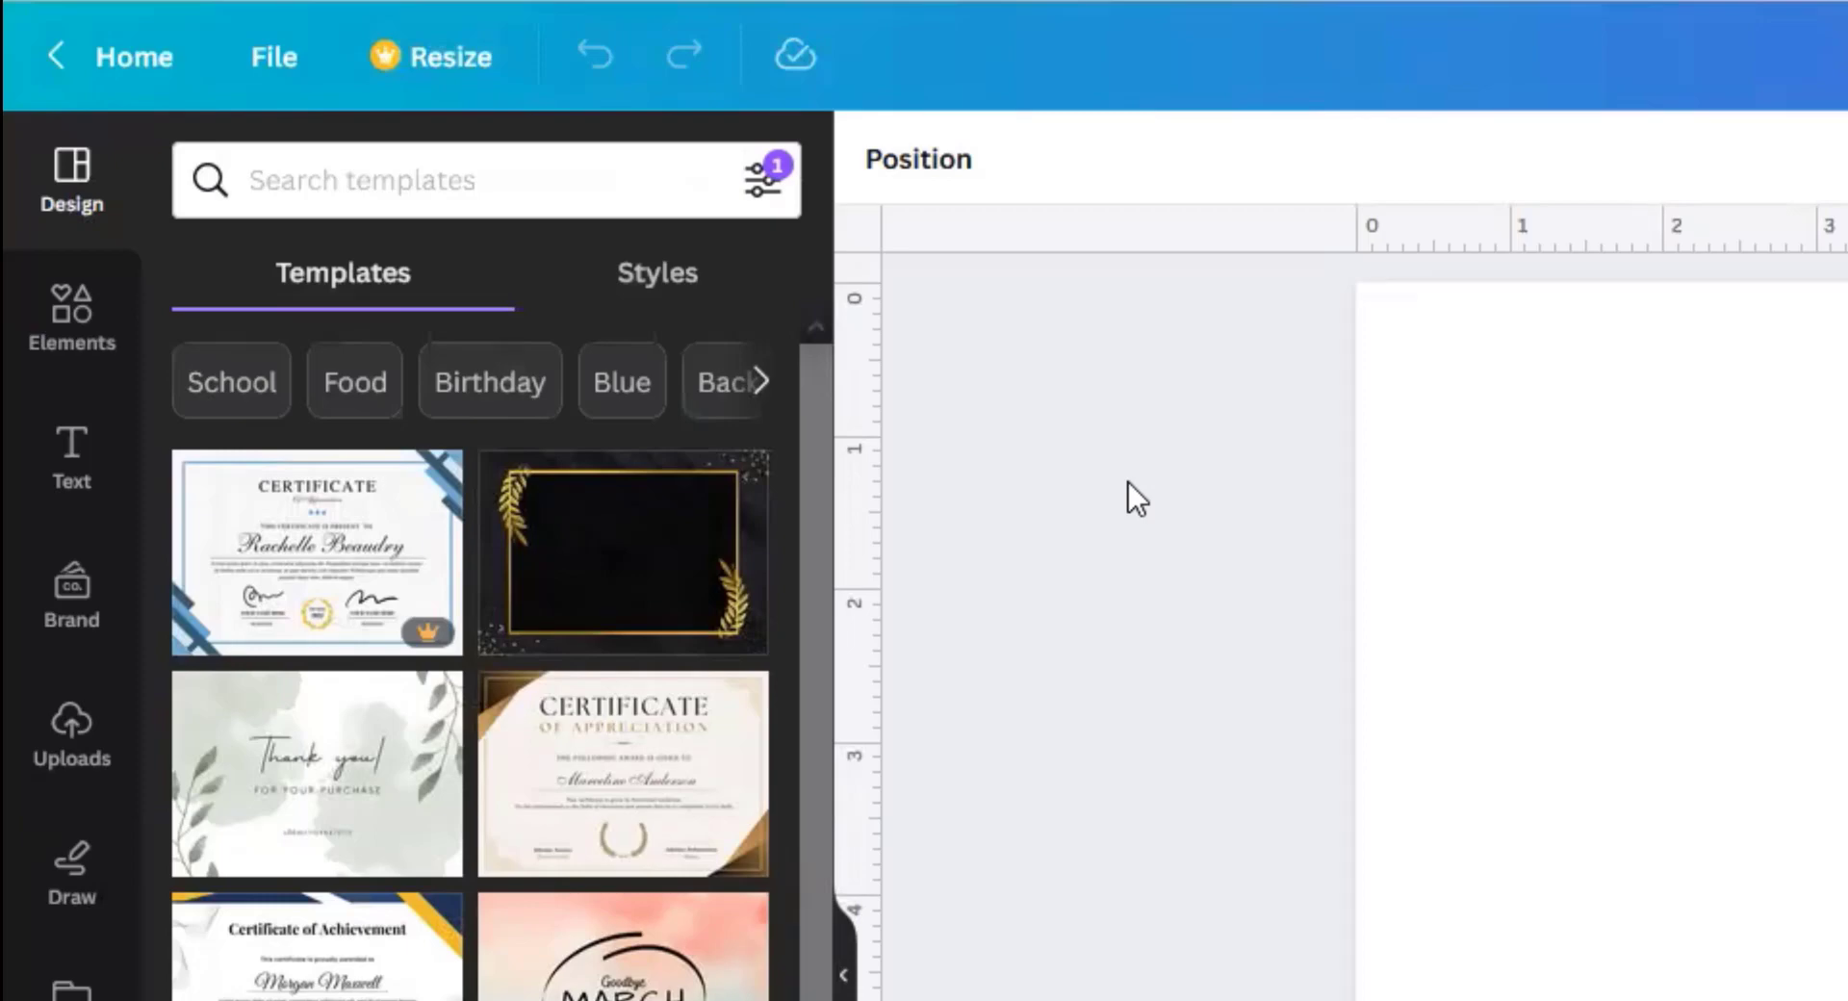
pyautogui.click(474, 63)
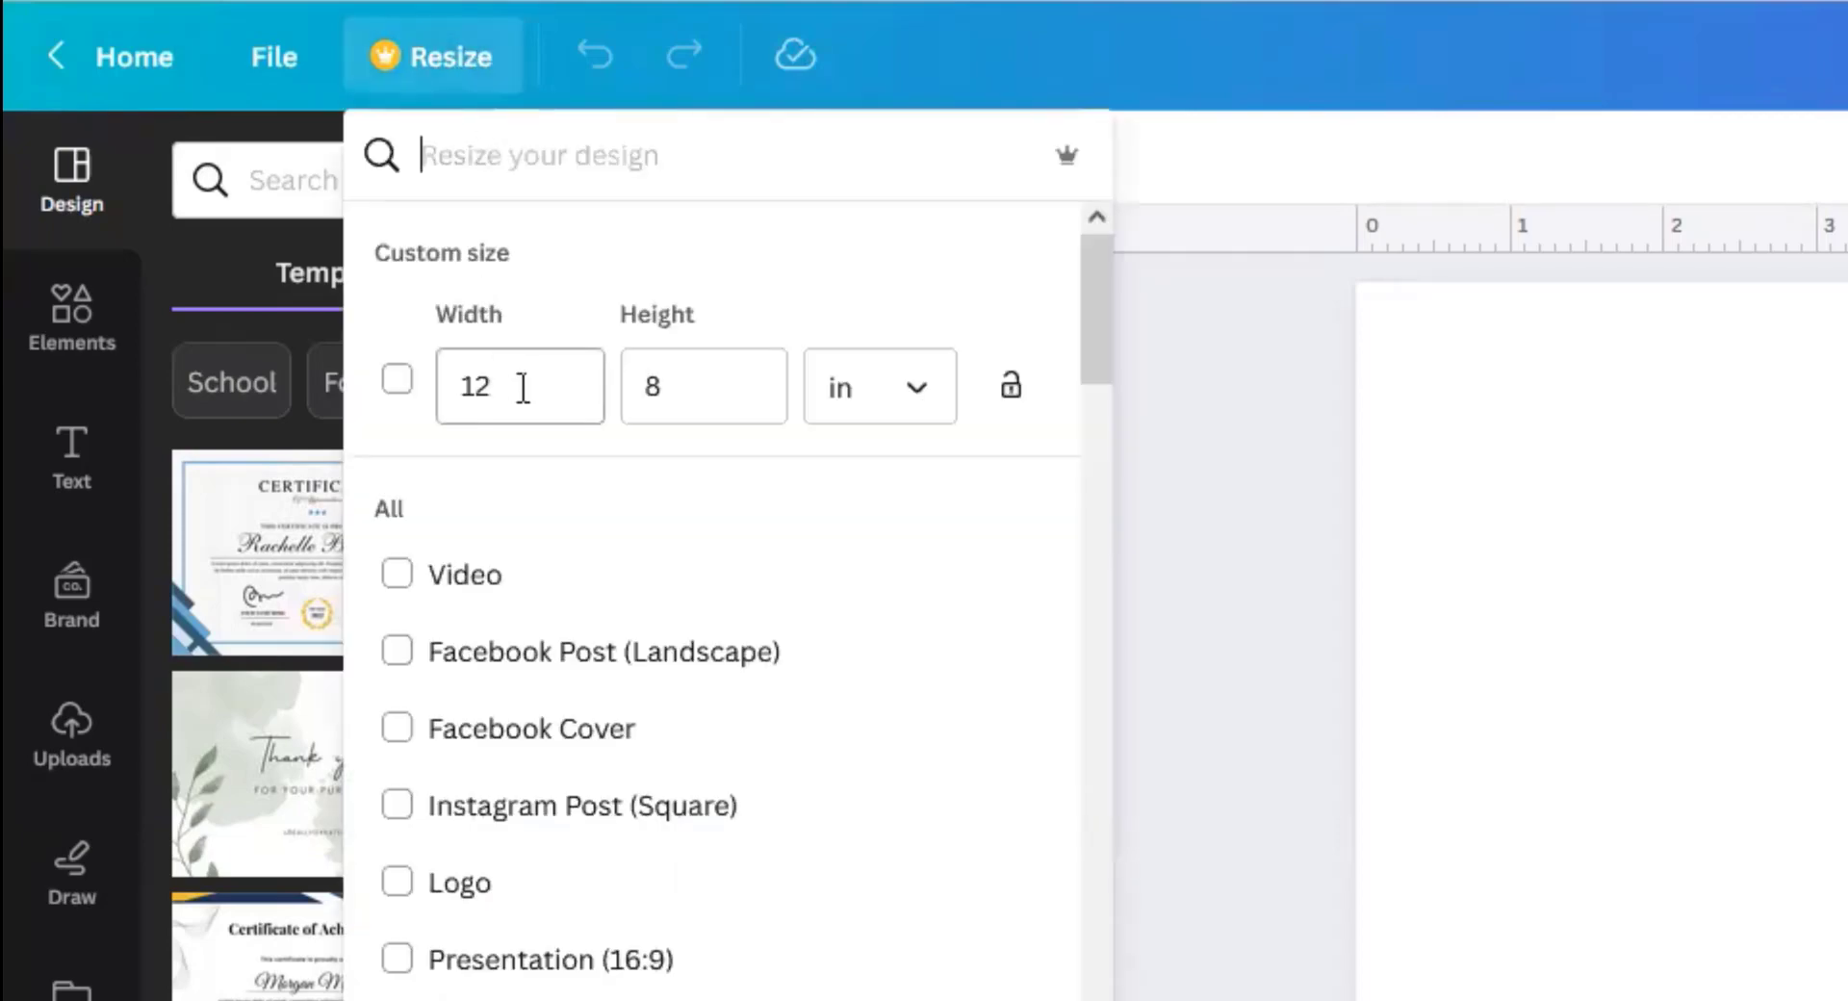
pyautogui.click(917, 409)
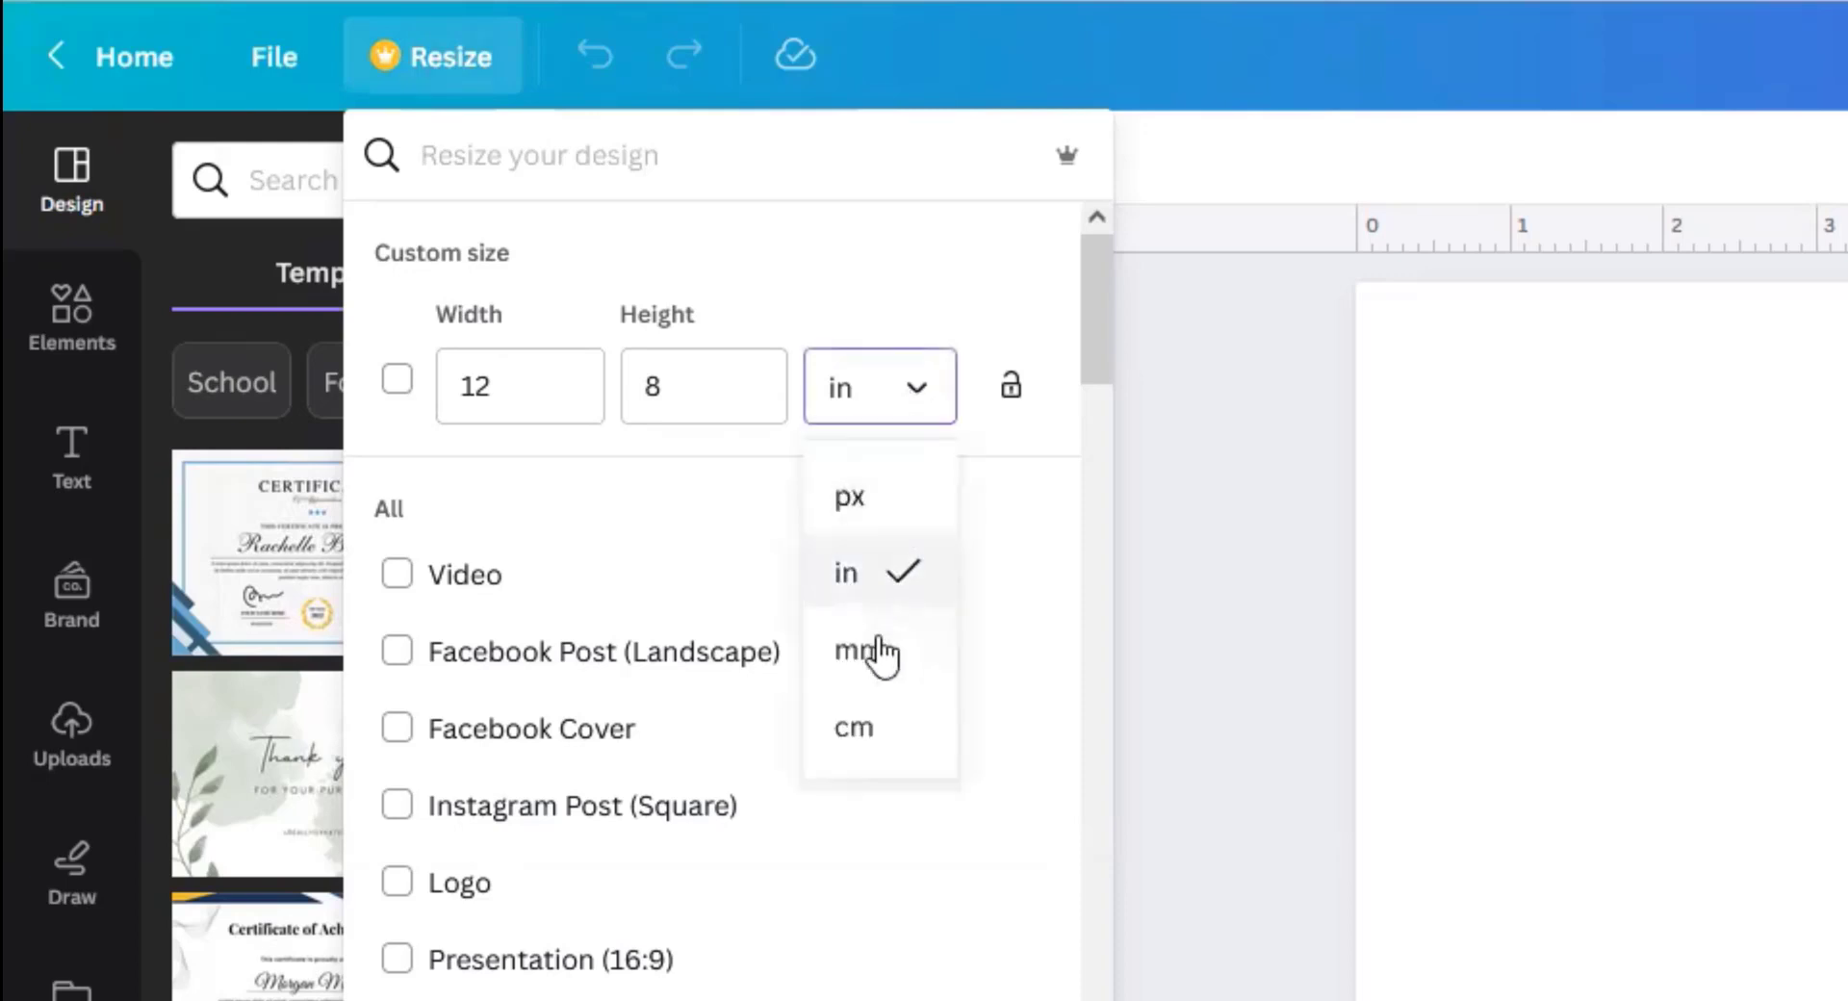
pyautogui.click(868, 246)
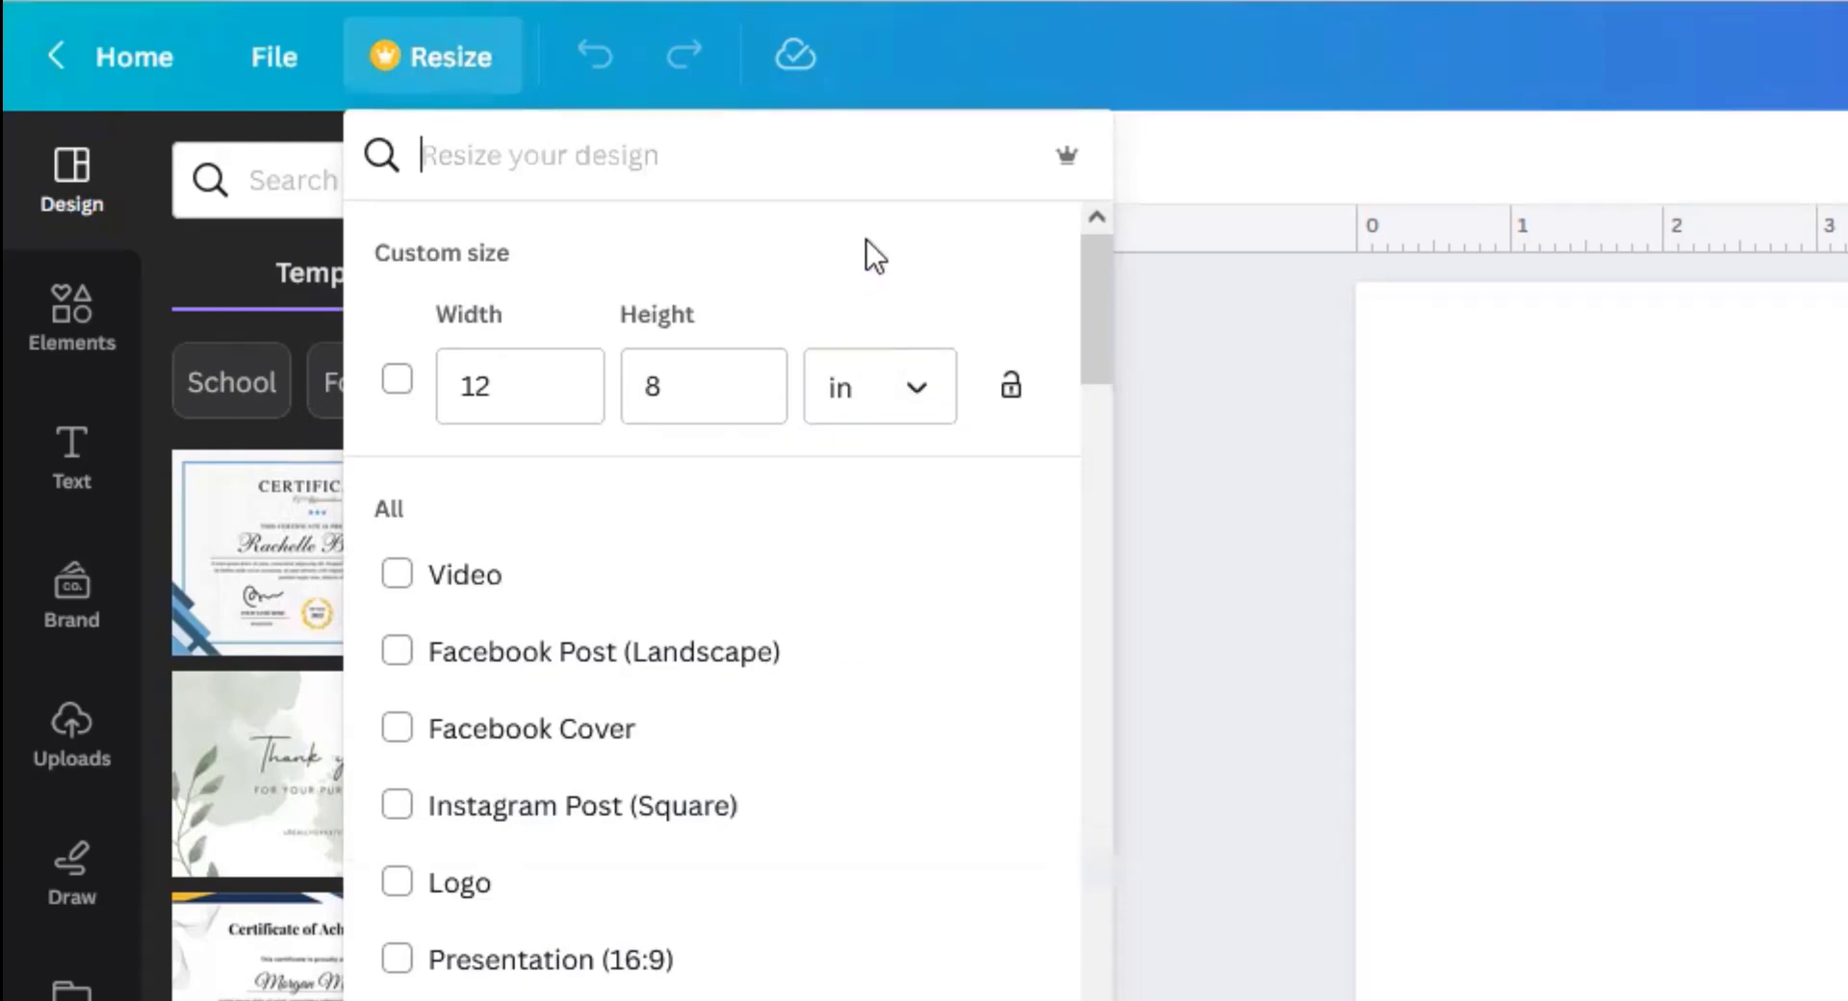
pyautogui.click(1182, 475)
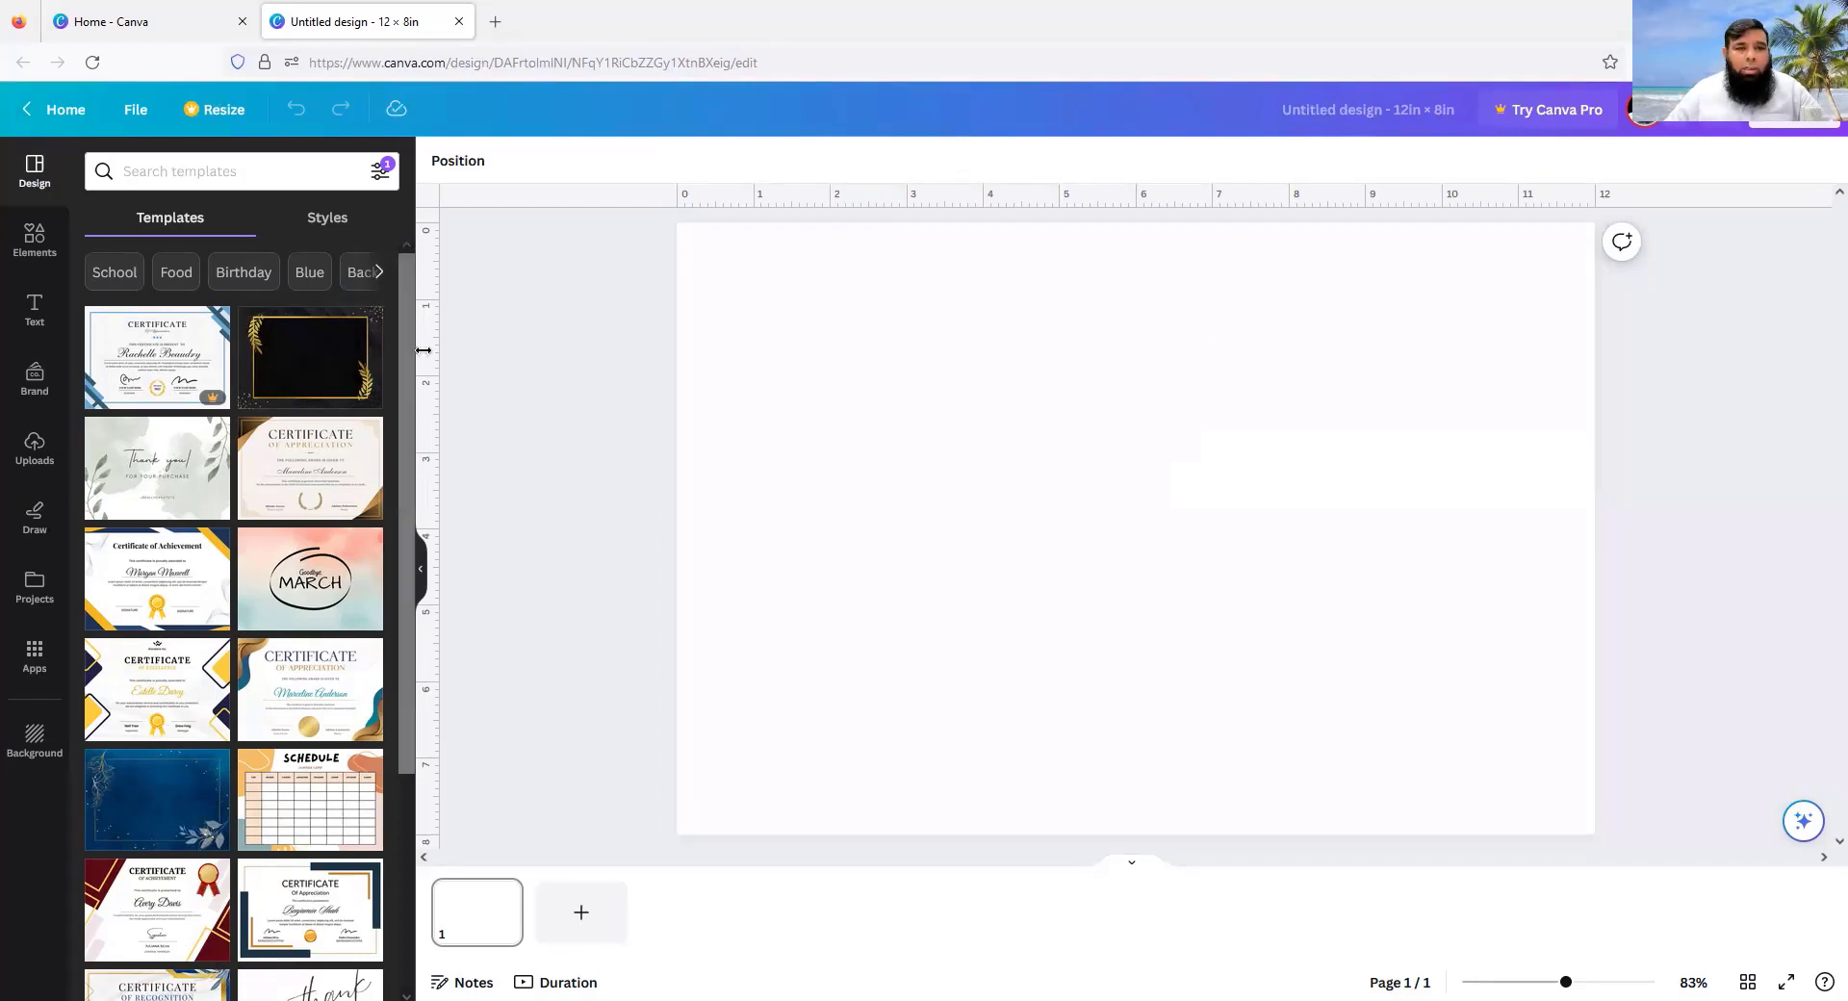
# Step: Add three vertical guides to the page at 3, 6 and 9 in on the ruler
pyautogui.moveTo(431, 352); pyautogui.dragTo(908, 355)
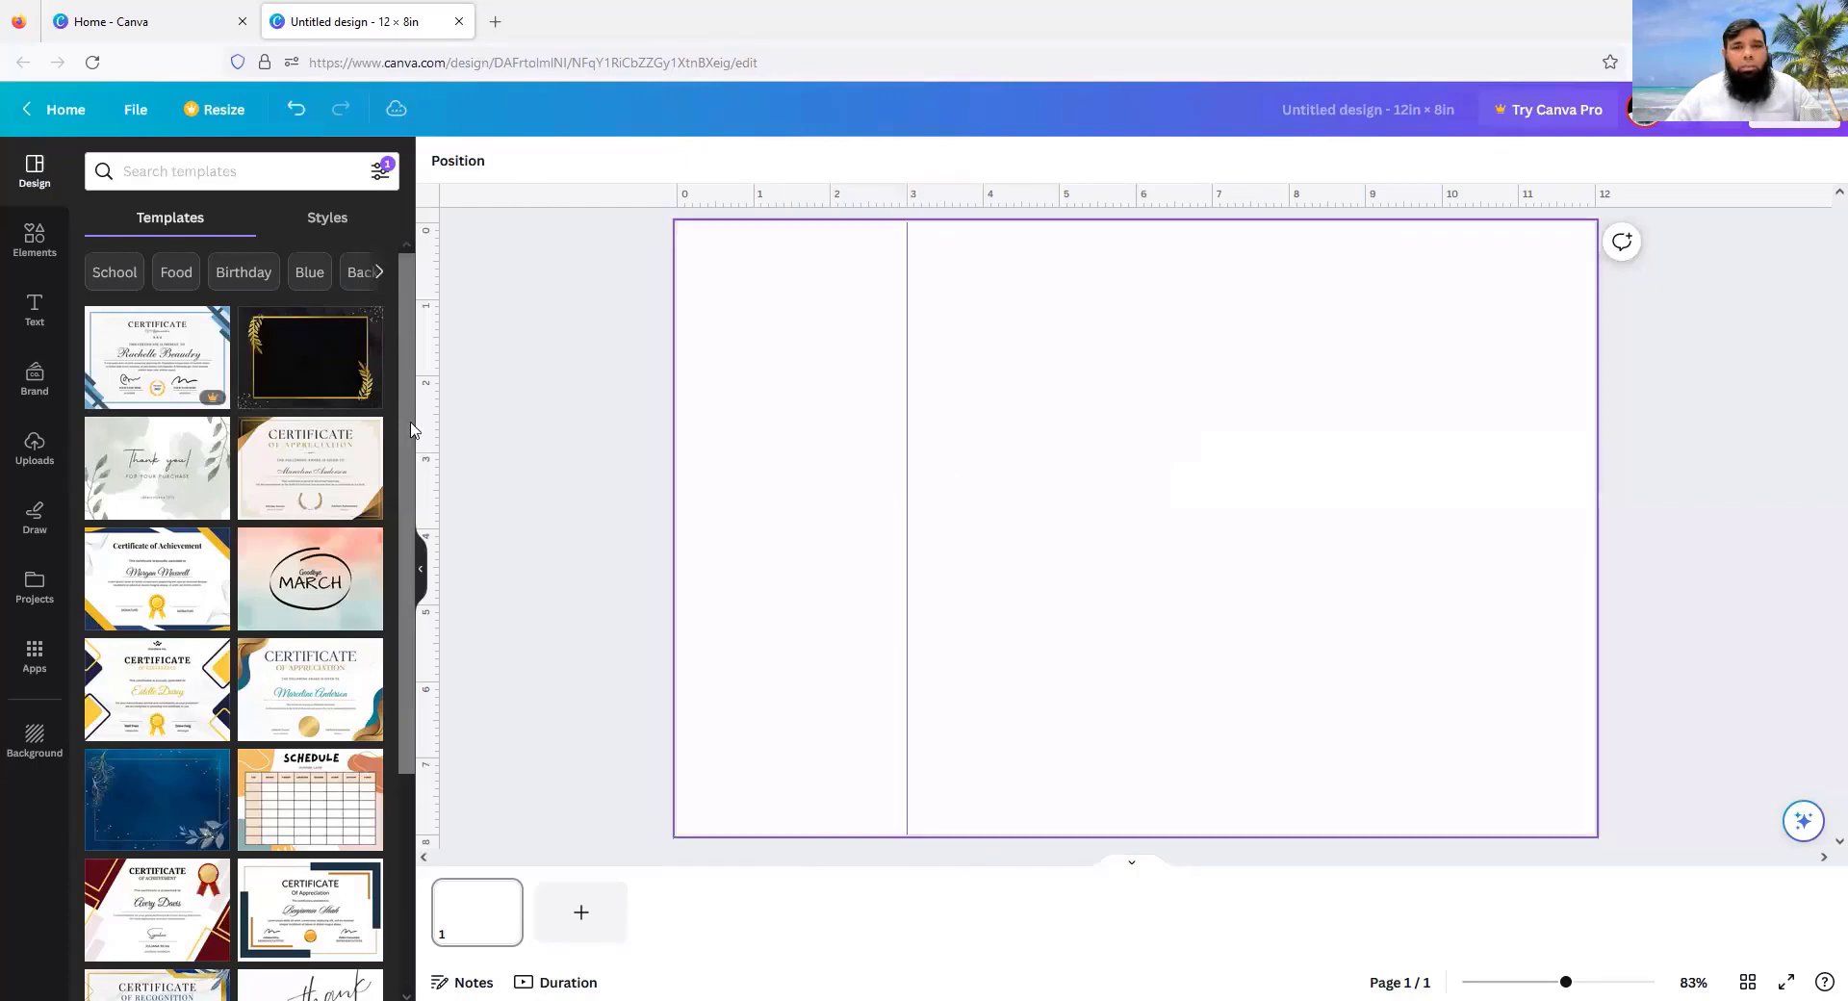
pyautogui.moveTo(475, 413); pyautogui.dragTo(1135, 374)
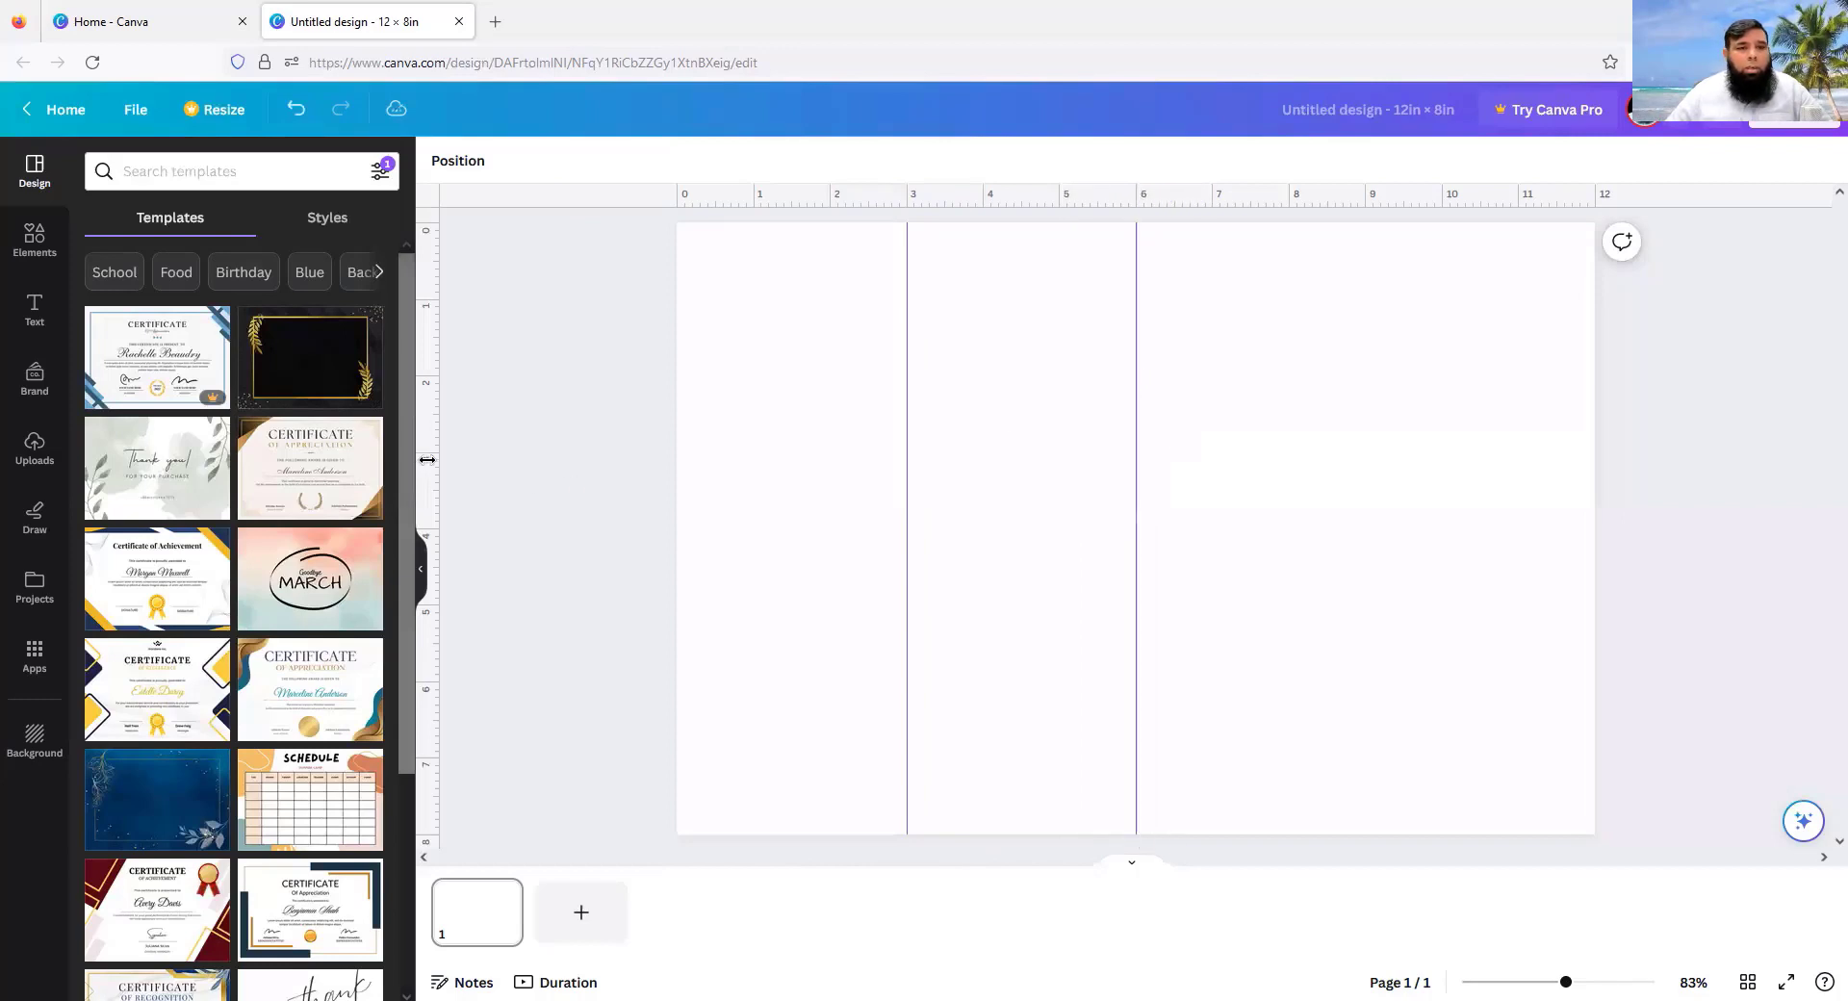
pyautogui.moveTo(425, 460); pyautogui.dragTo(1365, 445)
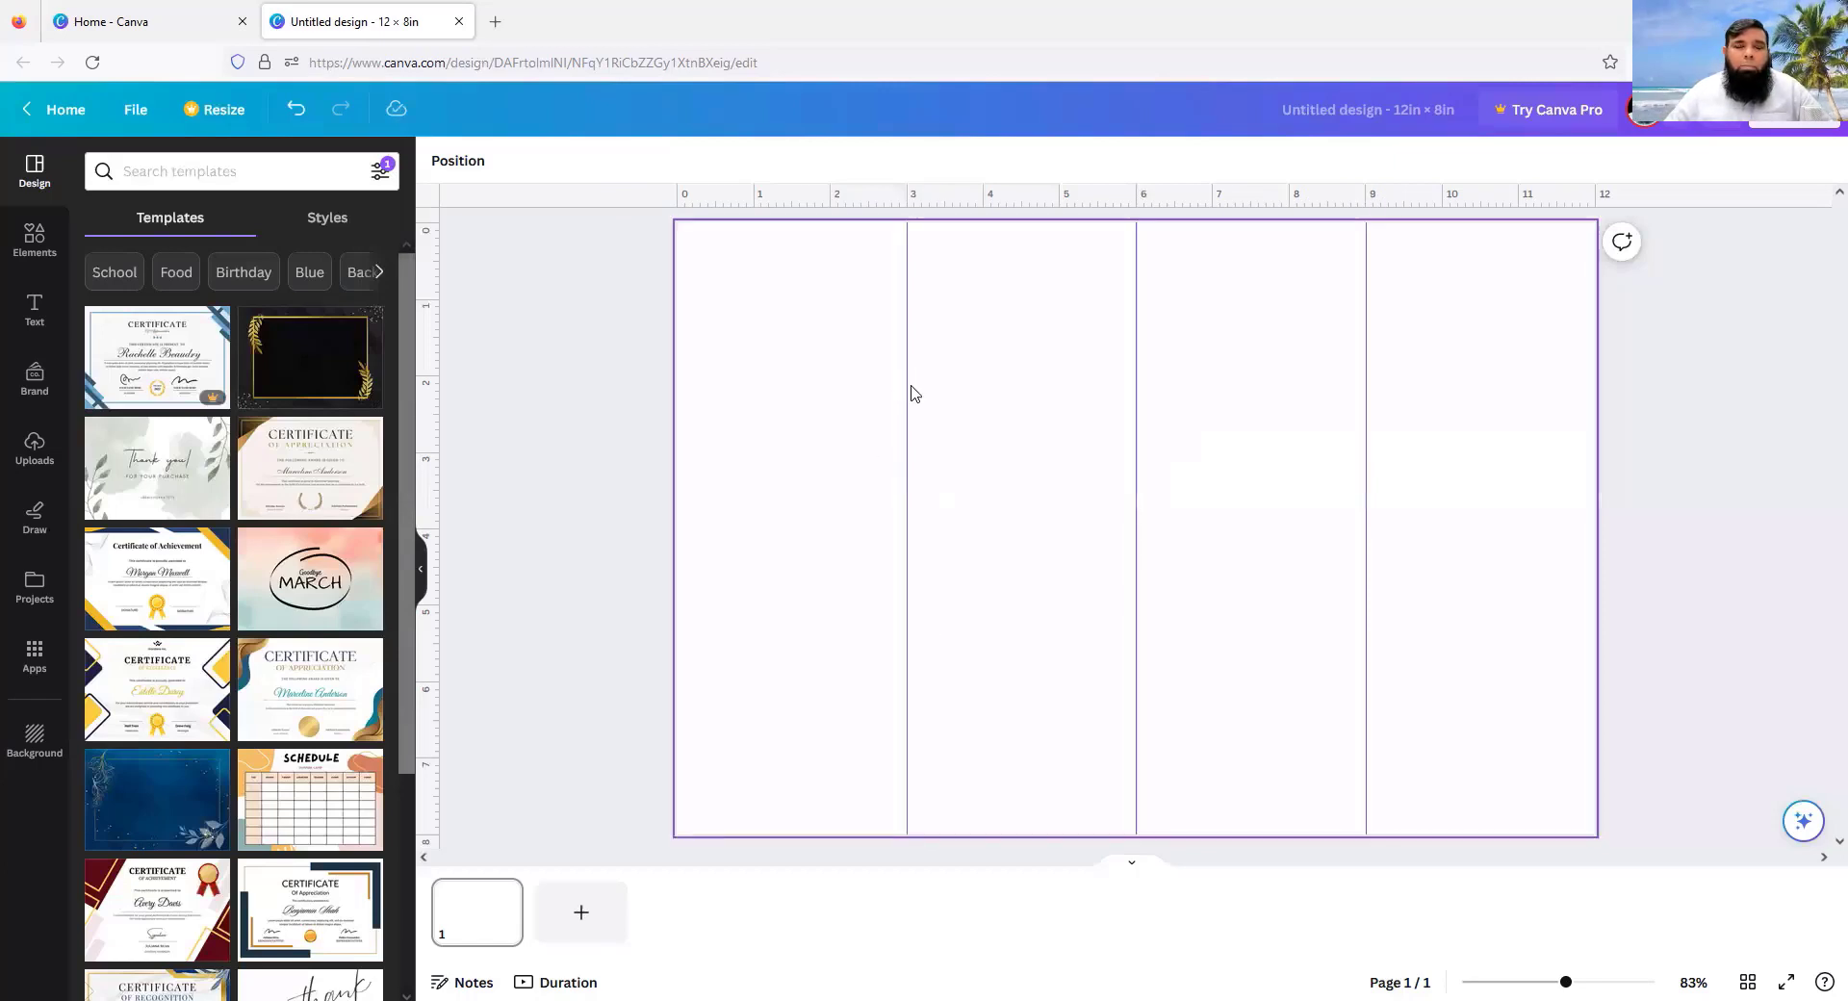
# Step: Move the 3 in vertical guide to about 2.4 in and lock all guides in place
pyautogui.moveTo(909, 389); pyautogui.dragTo(909, 417)
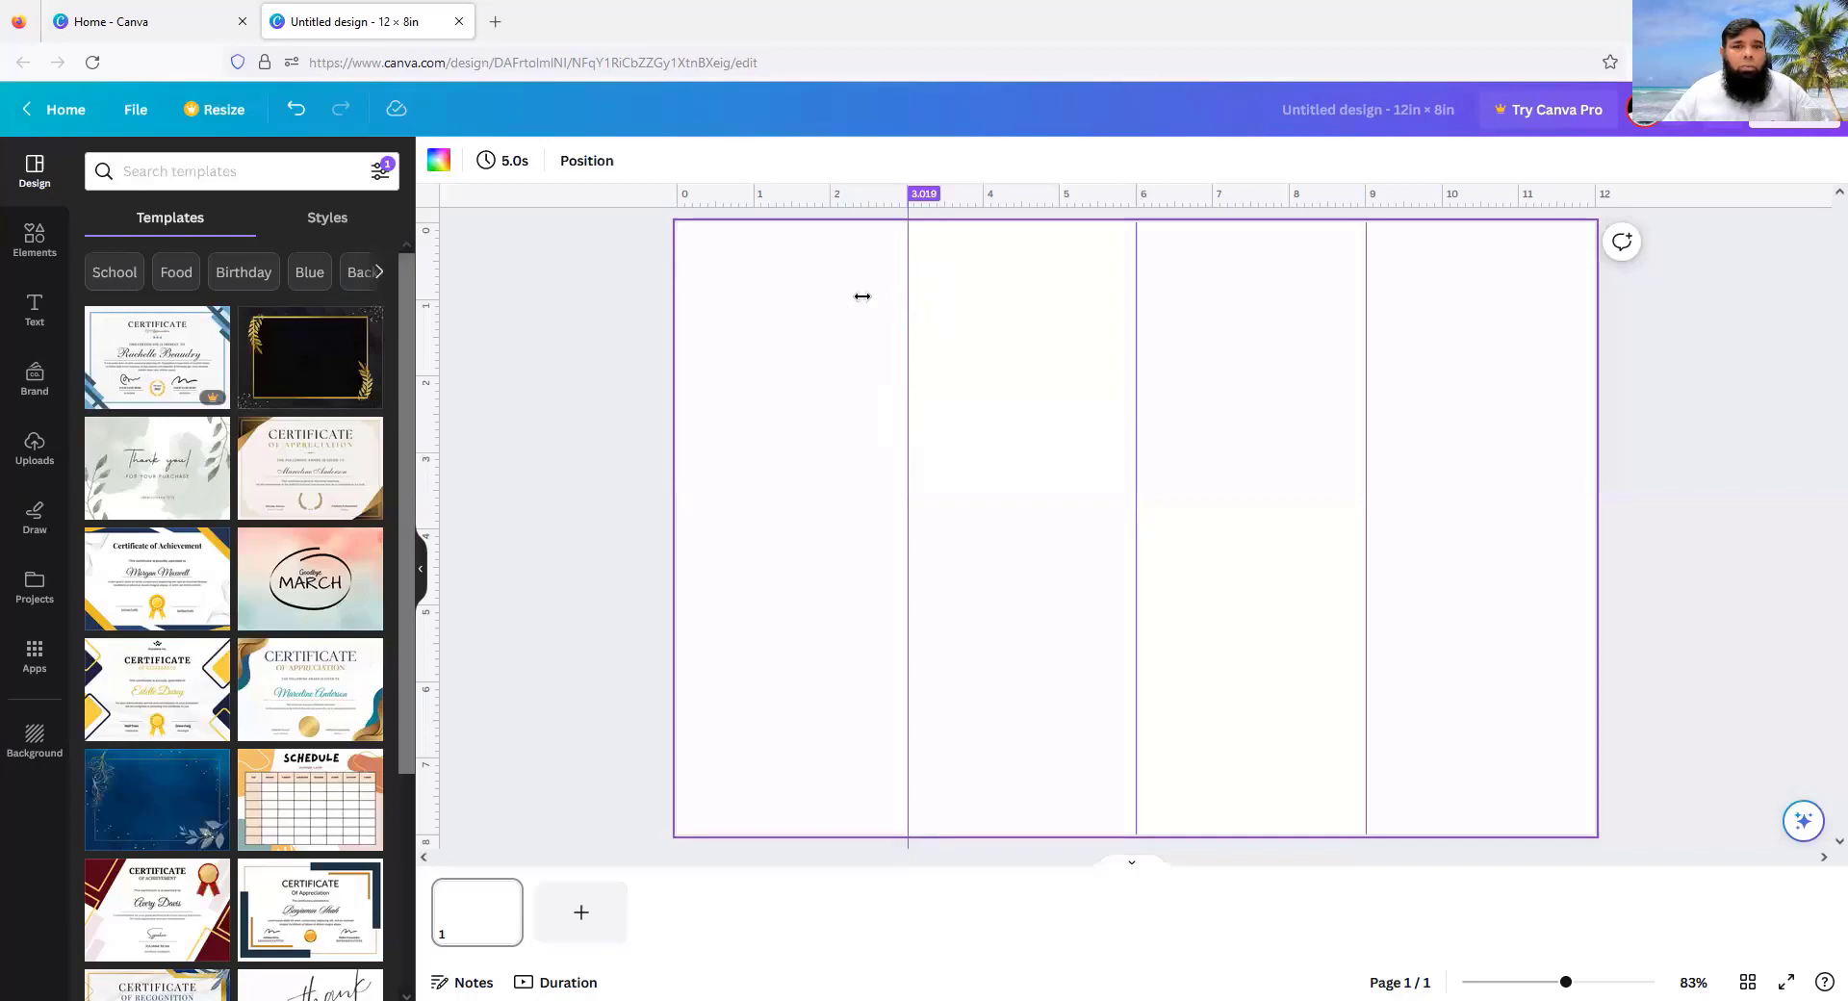
pyautogui.moveTo(862, 296)
pyautogui.mouseDown()
pyautogui.moveTo(883, 296)
pyautogui.moveTo(857, 298)
pyautogui.mouseUp()
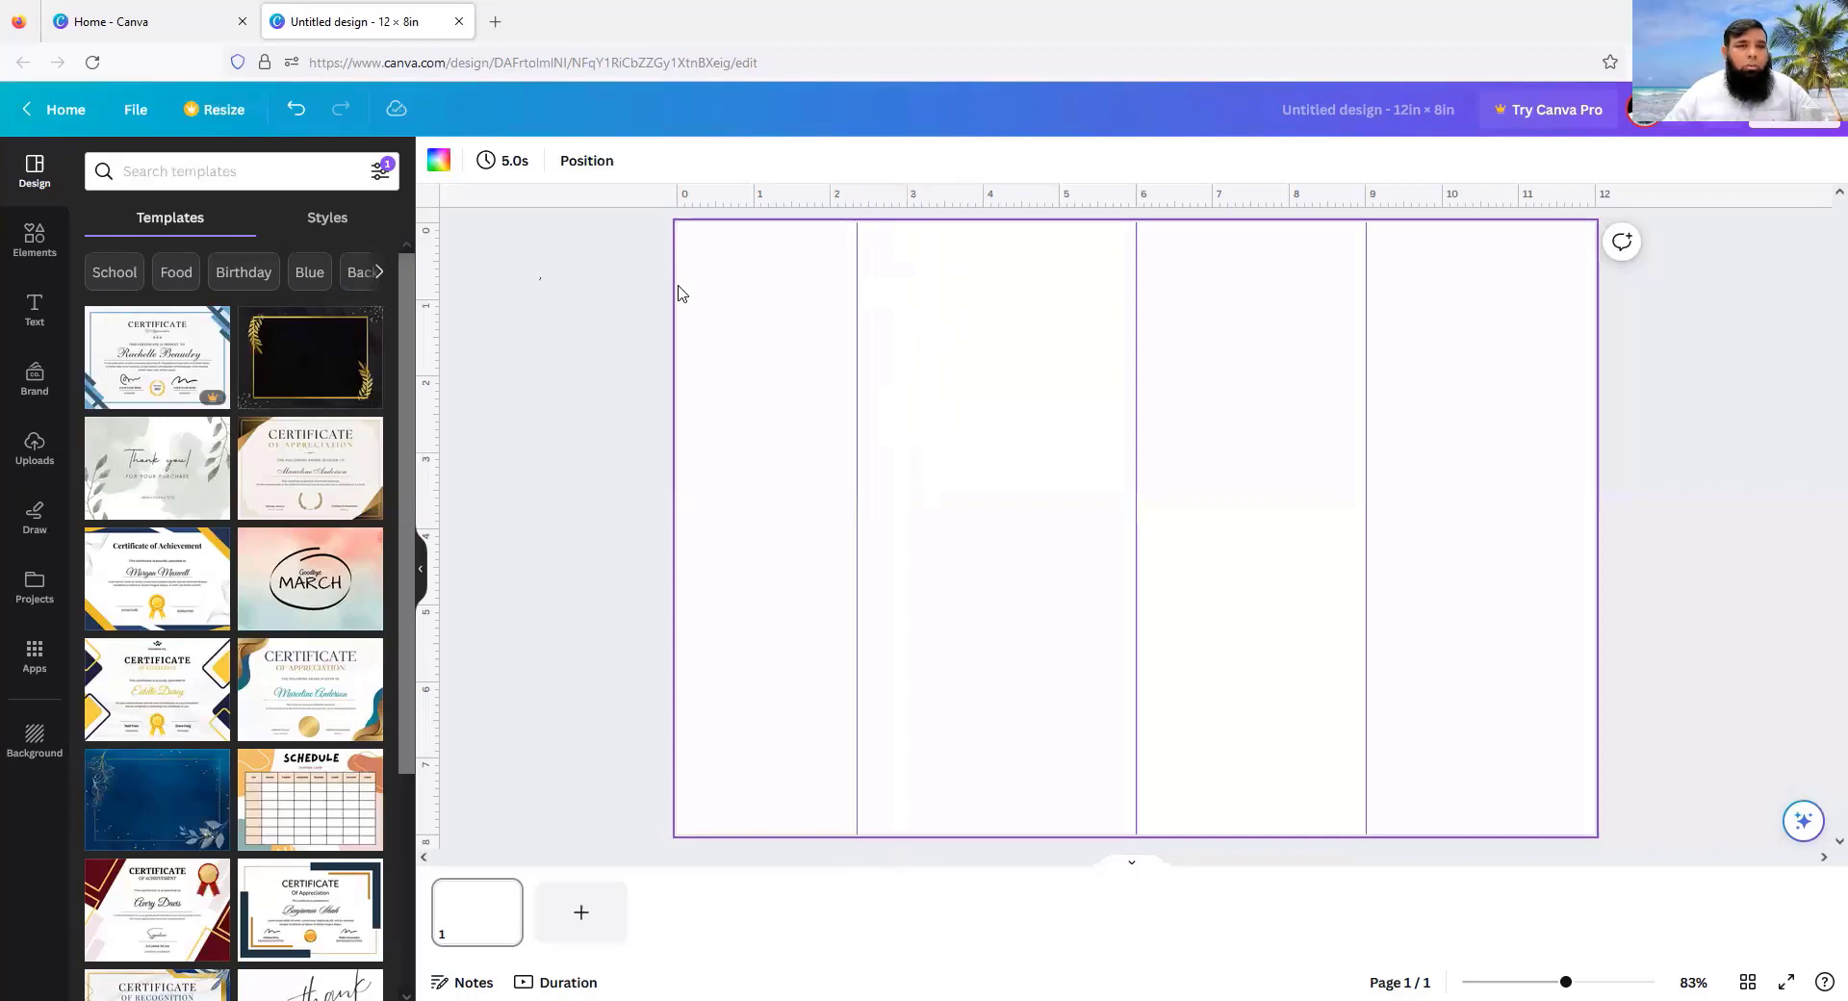
pyautogui.click(135, 120)
pyautogui.moveTo(214, 346)
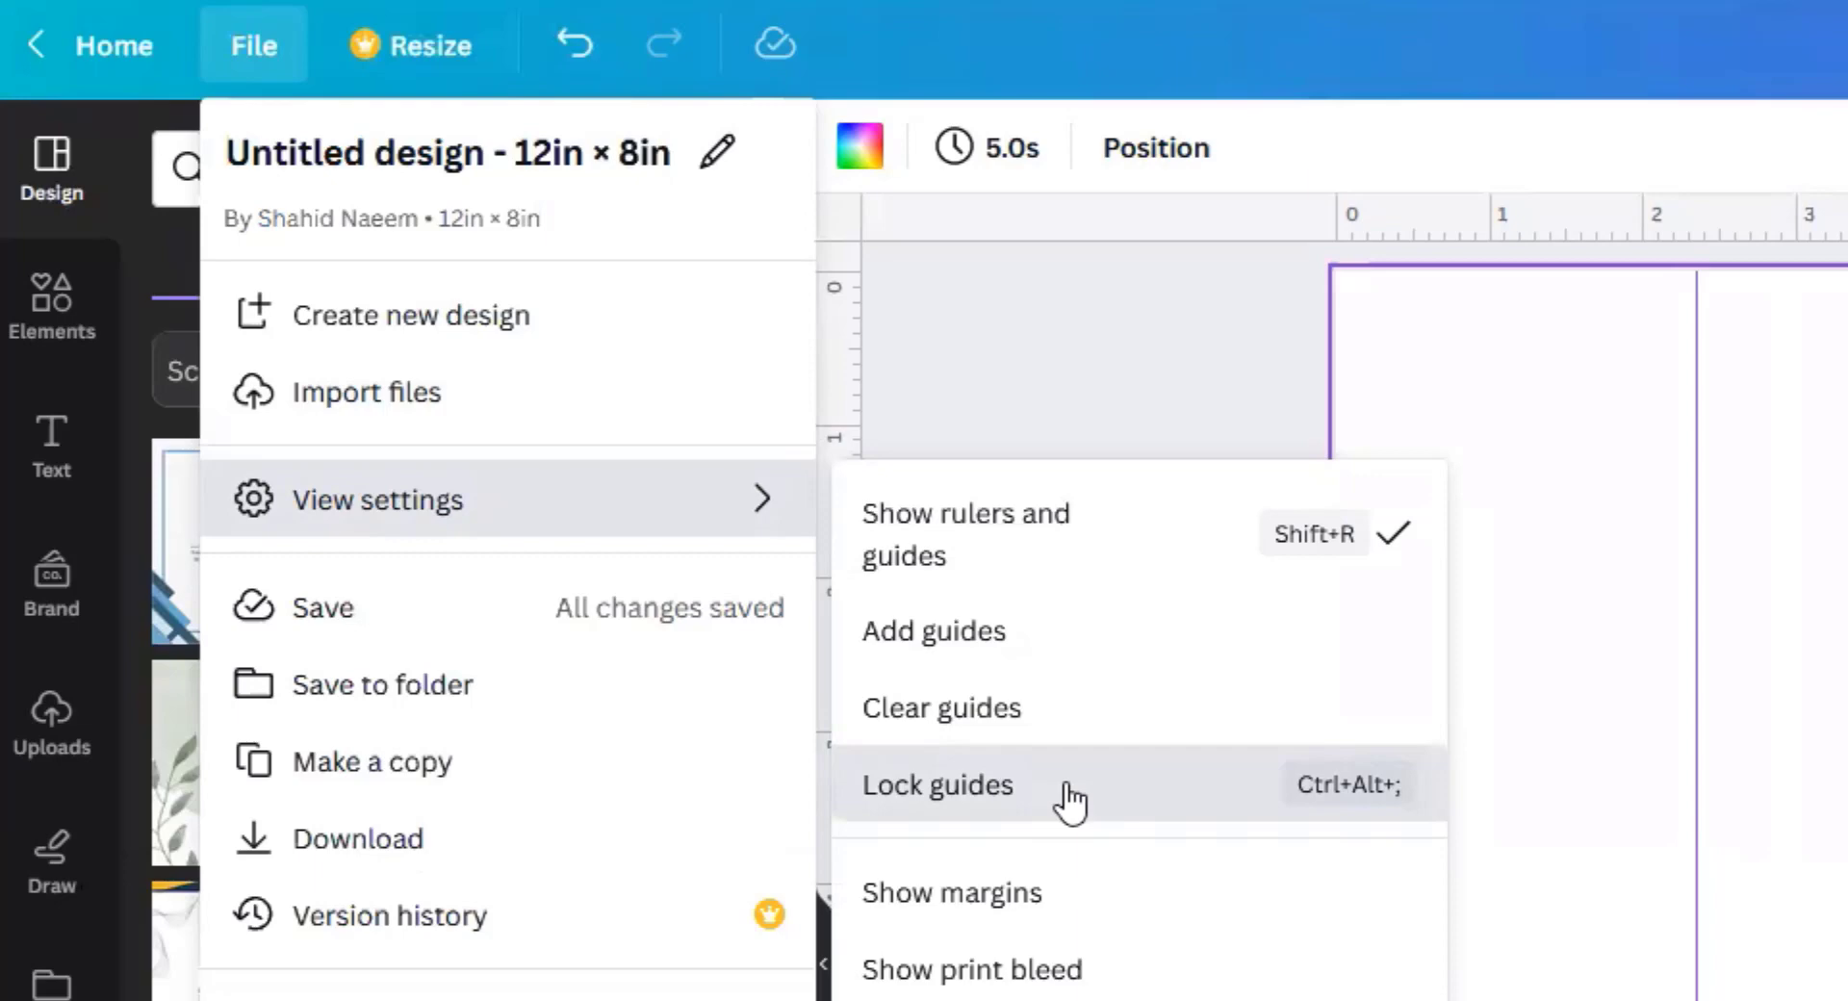
pyautogui.click(1068, 799)
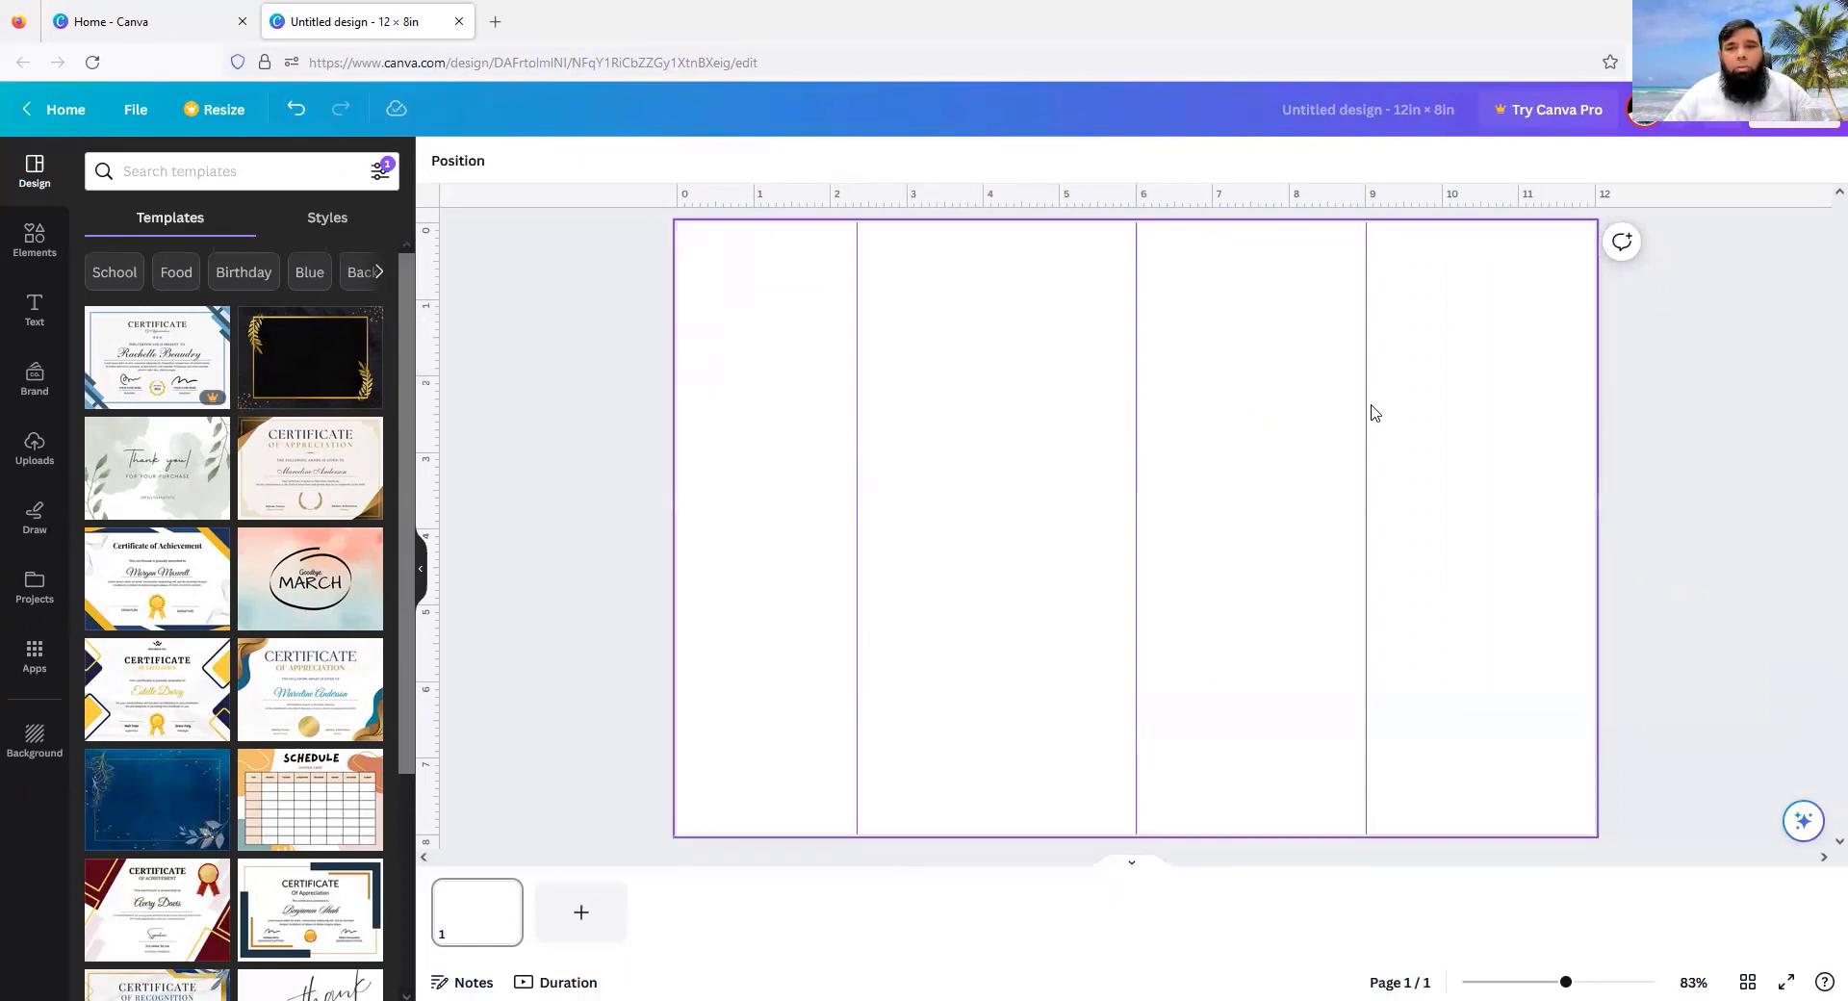
pyautogui.moveTo(828, 363); pyautogui.dragTo(1206, 444)
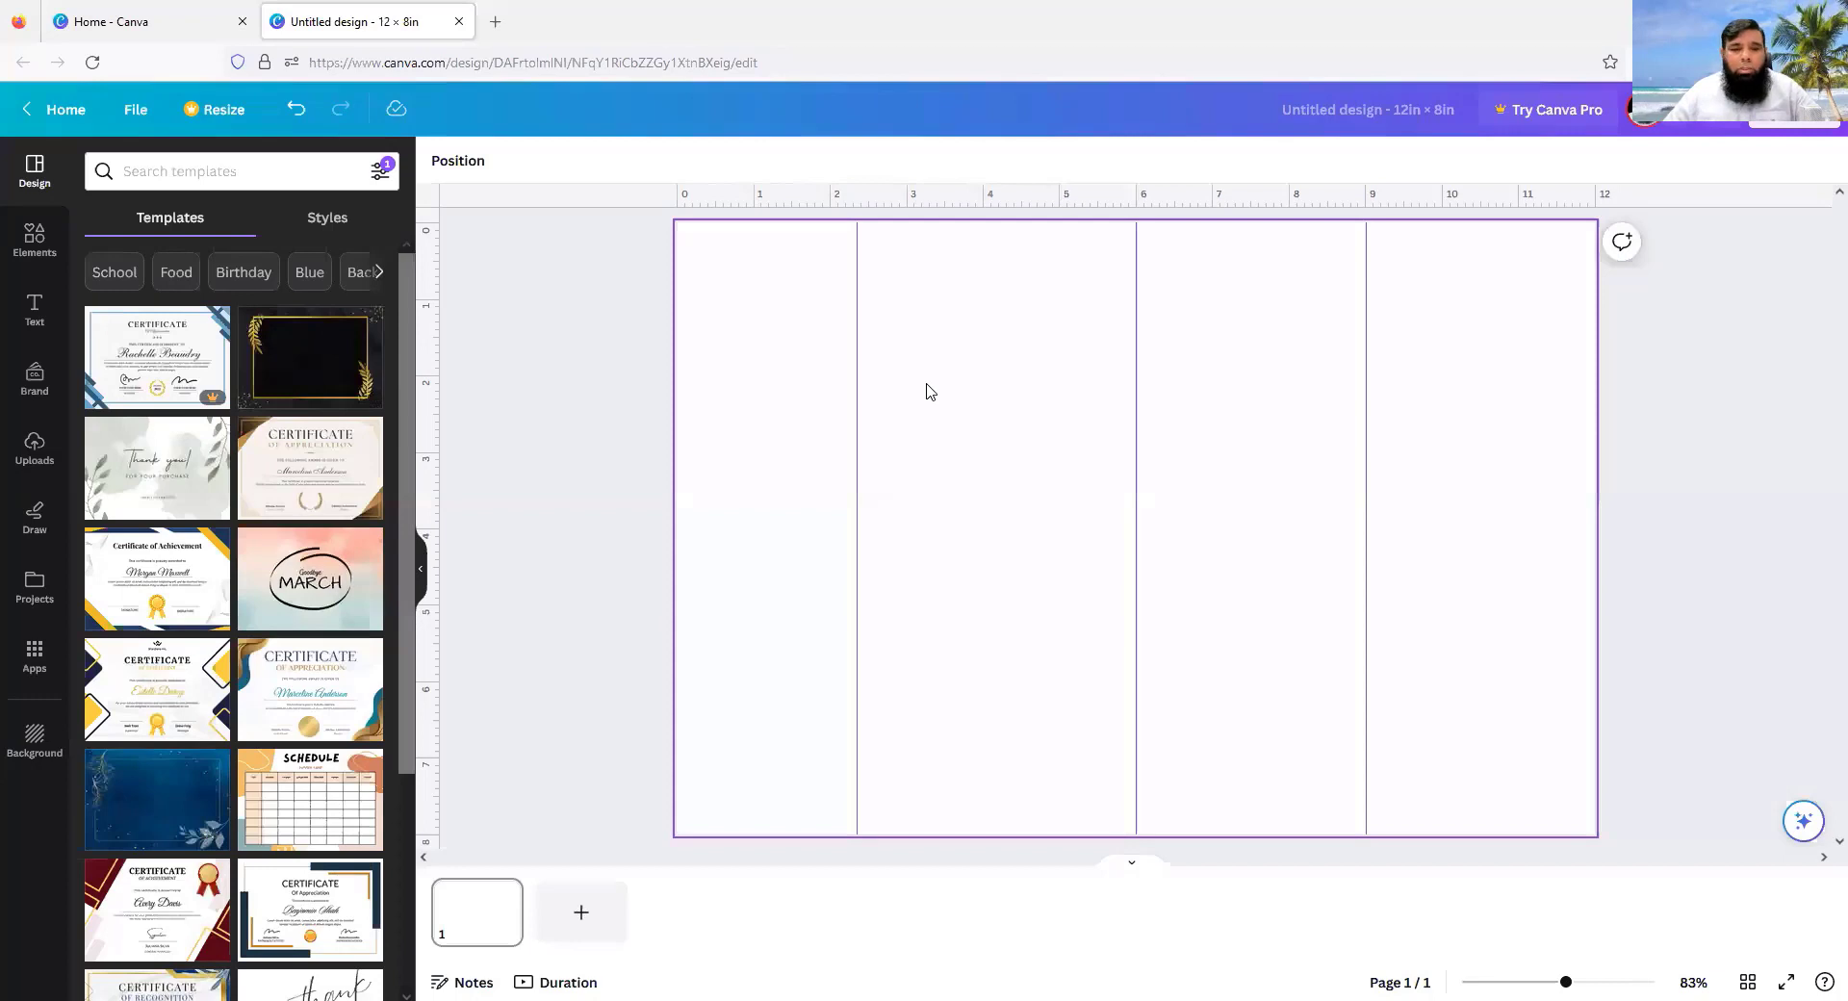
# Step: Add a straight line to the page and change its colour to red
pyautogui.press('l')
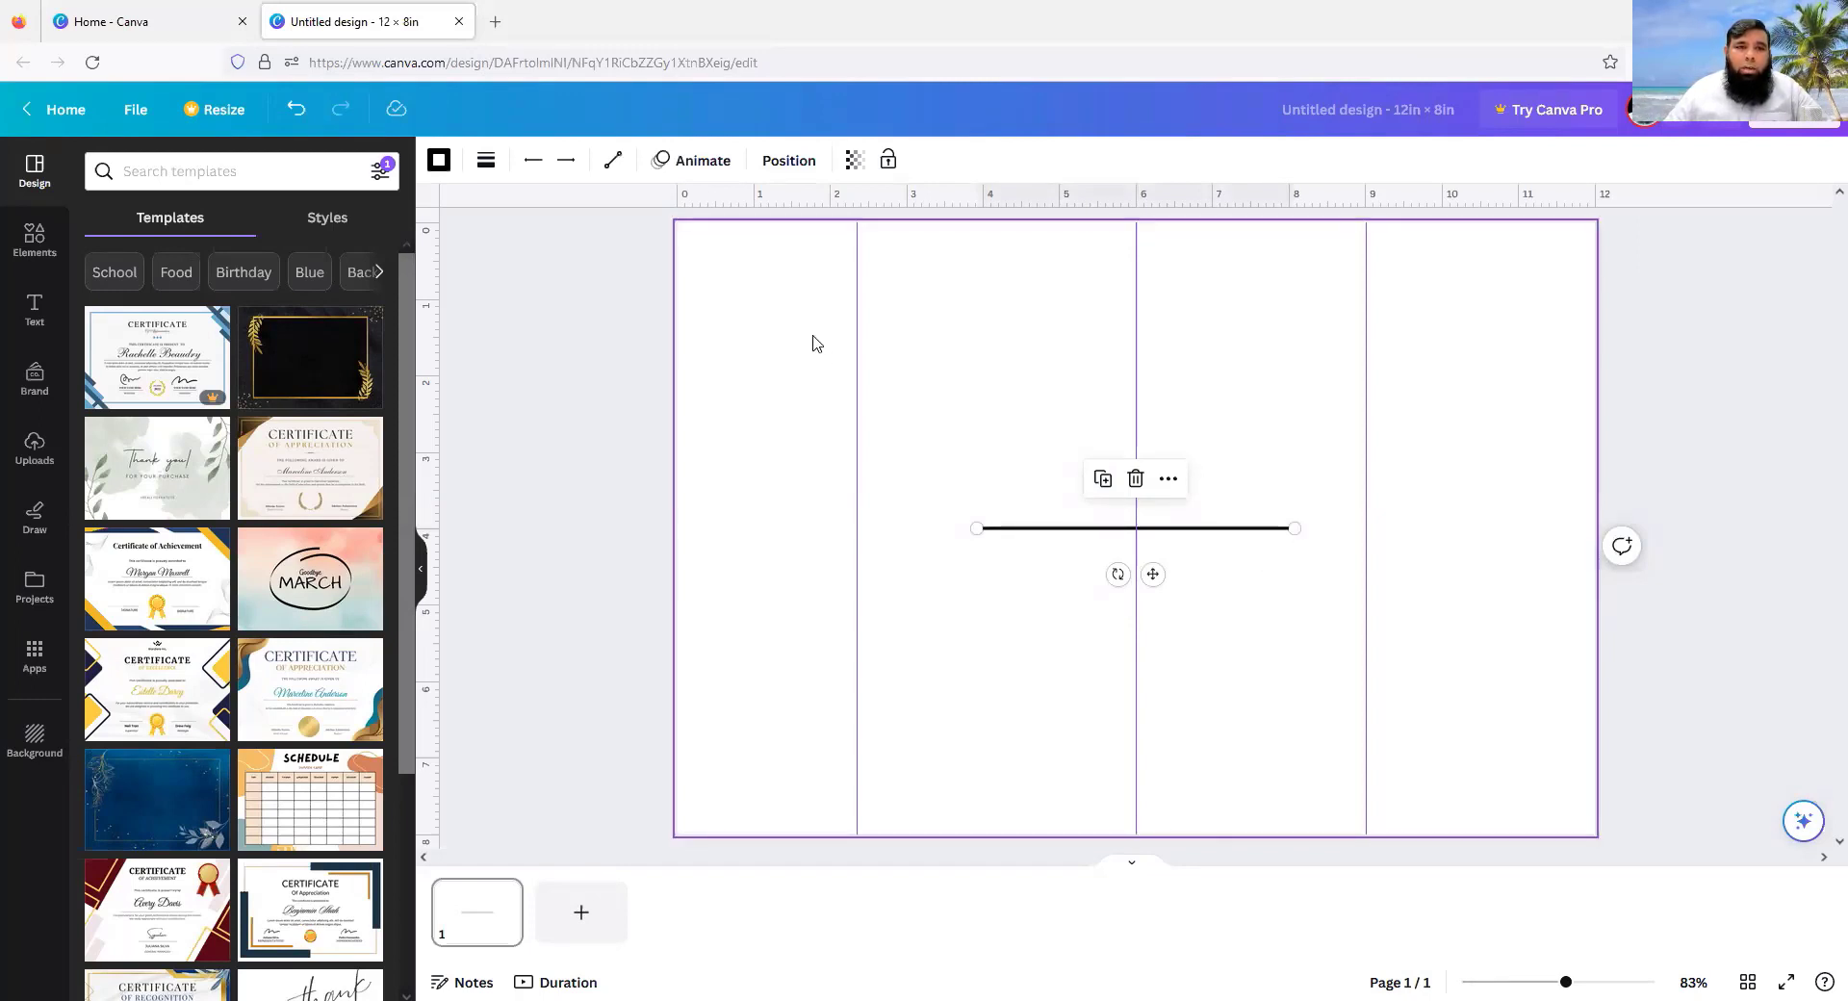
pyautogui.click(449, 164)
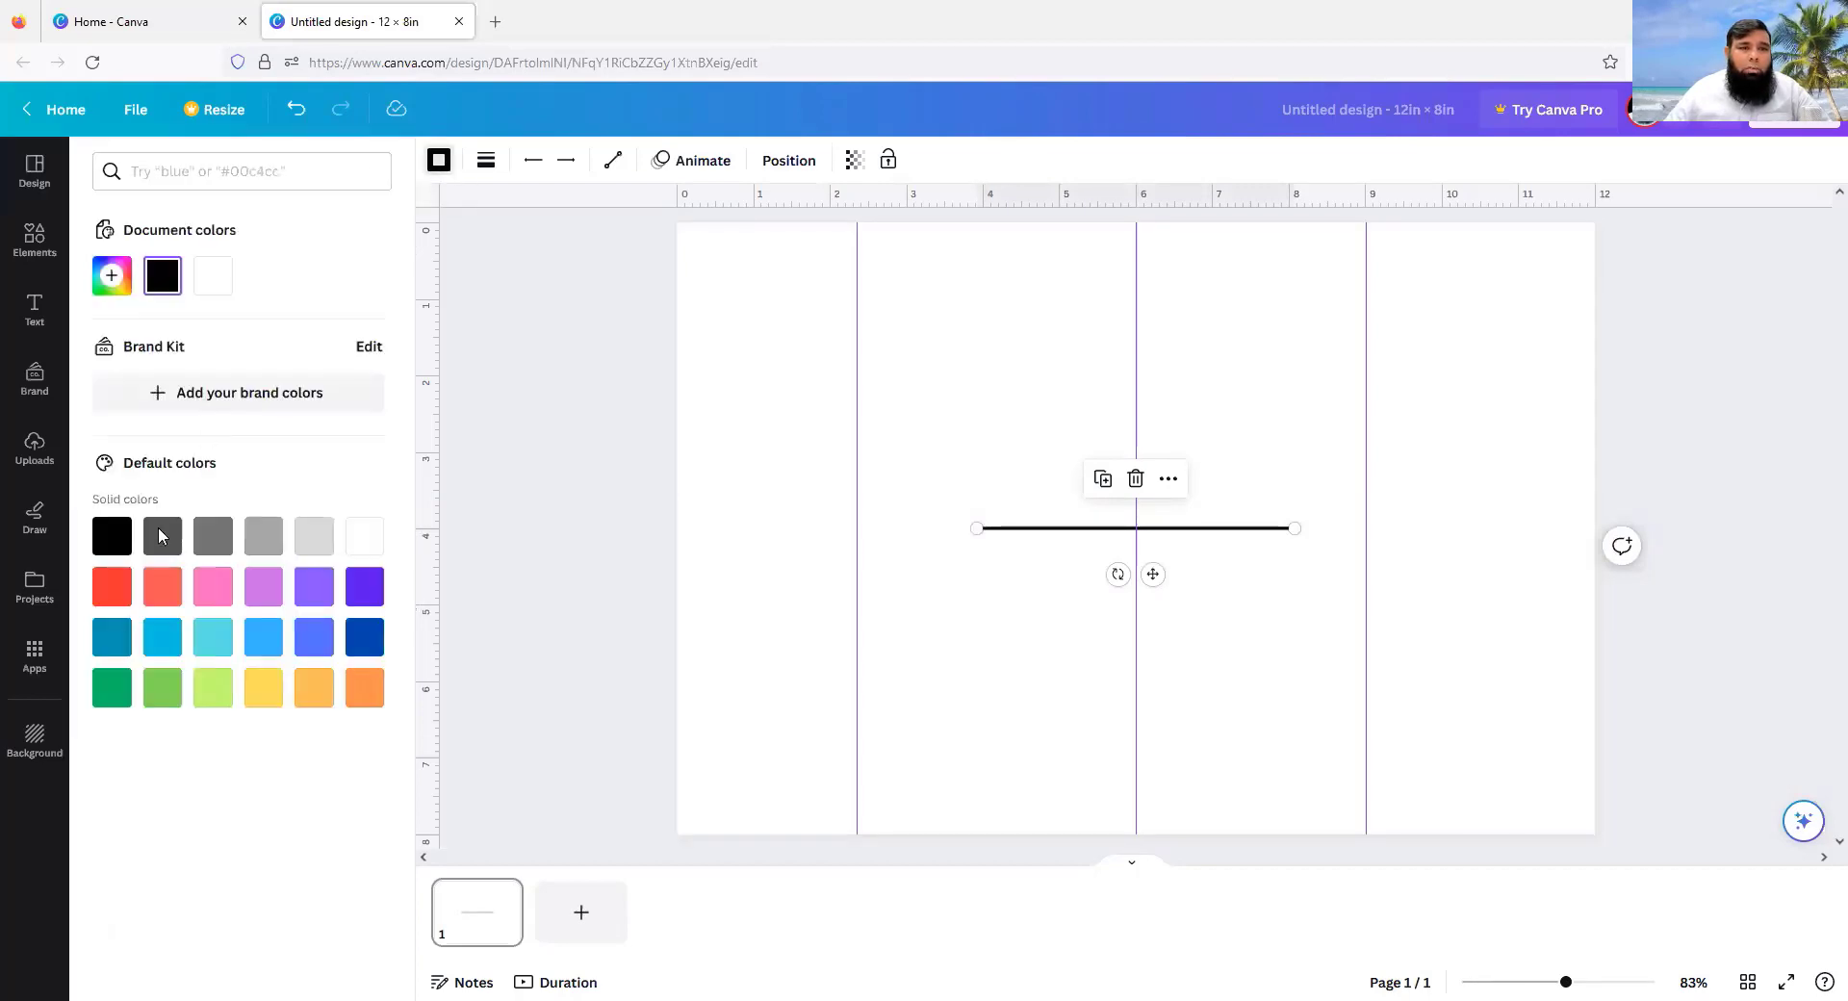
pyautogui.click(113, 594)
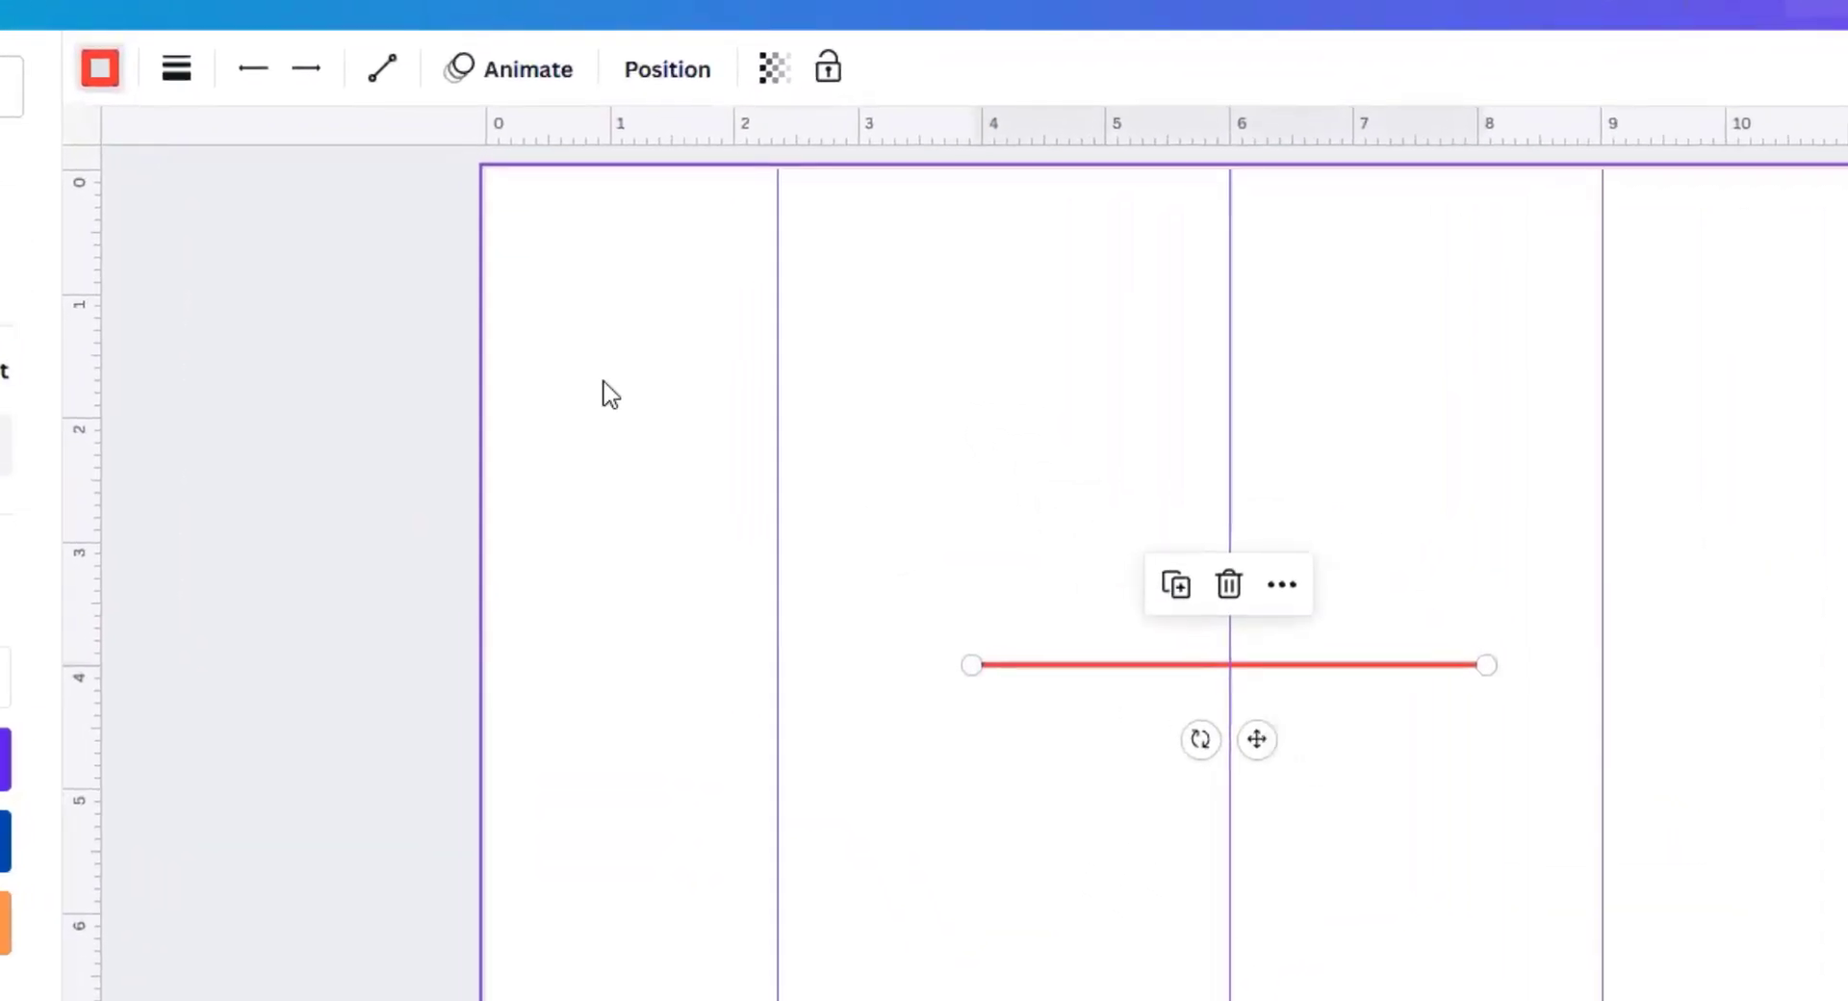
# Step: Set the red line's weight to 16
pyautogui.click(175, 71)
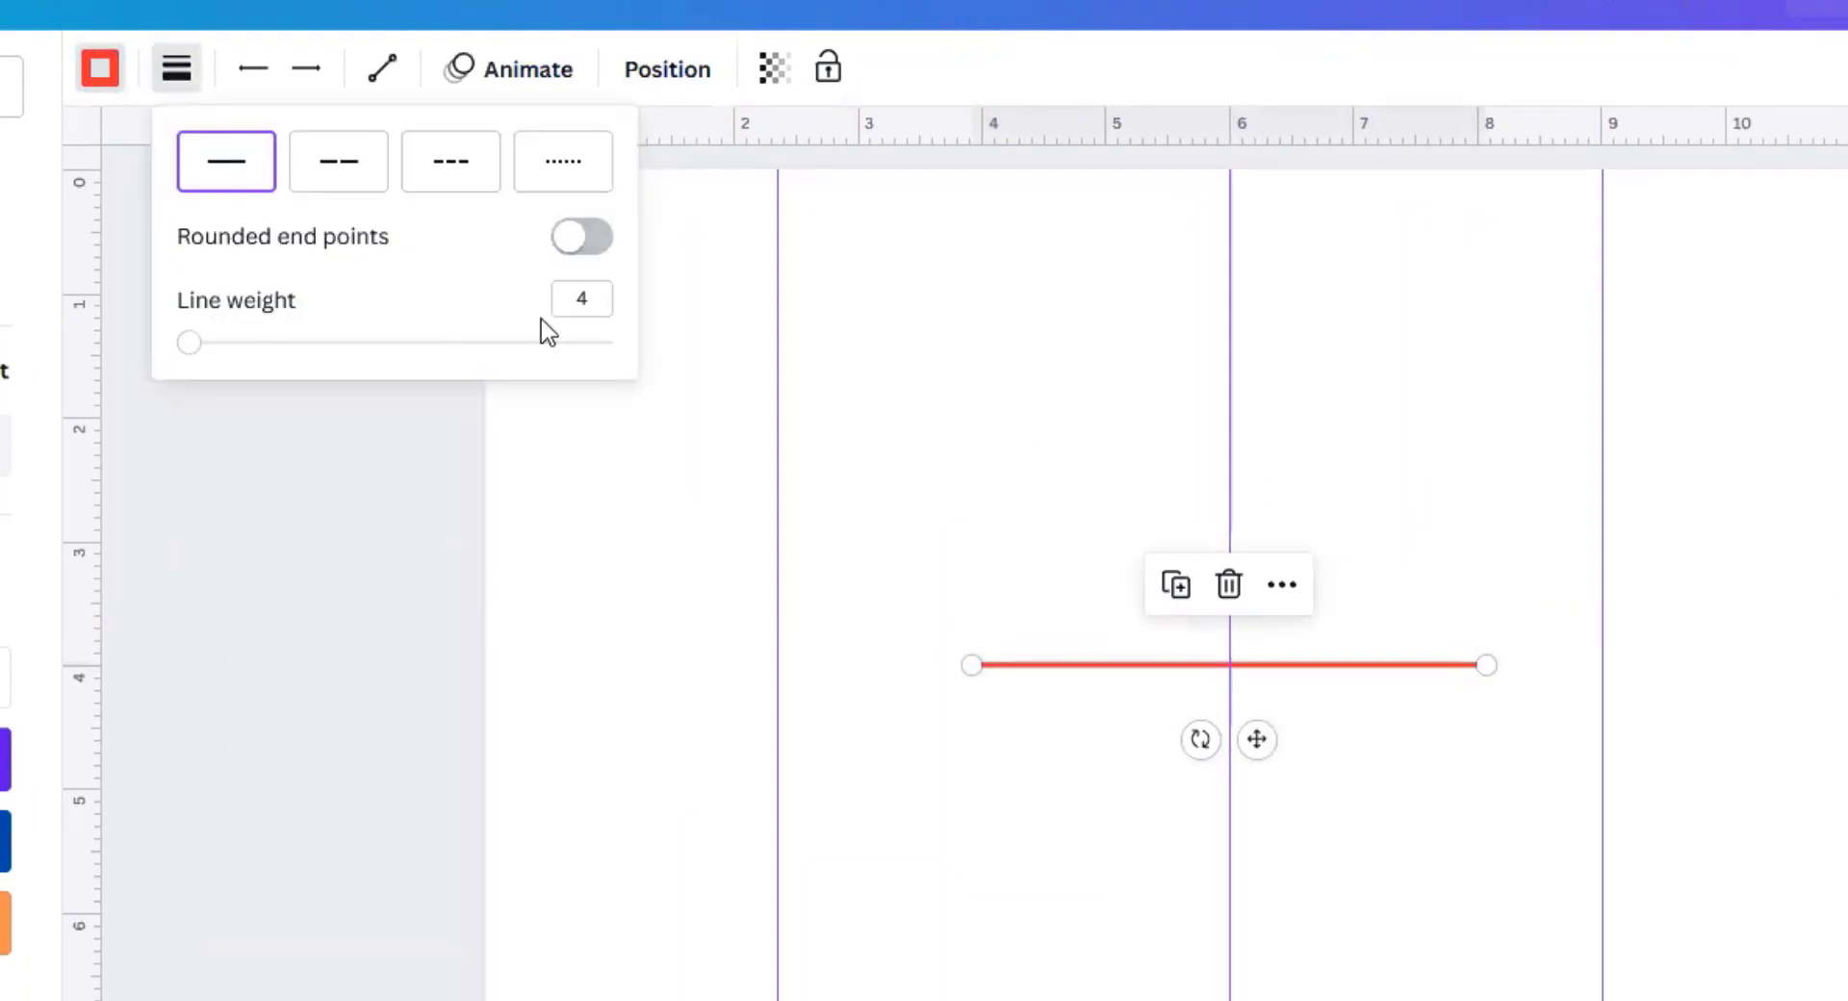
pyautogui.moveTo(189, 345); pyautogui.dragTo(242, 361)
pyautogui.moveTo(269, 378)
pyautogui.mouseDown()
pyautogui.moveTo(442, 375)
pyautogui.moveTo(243, 372)
pyautogui.mouseUp()
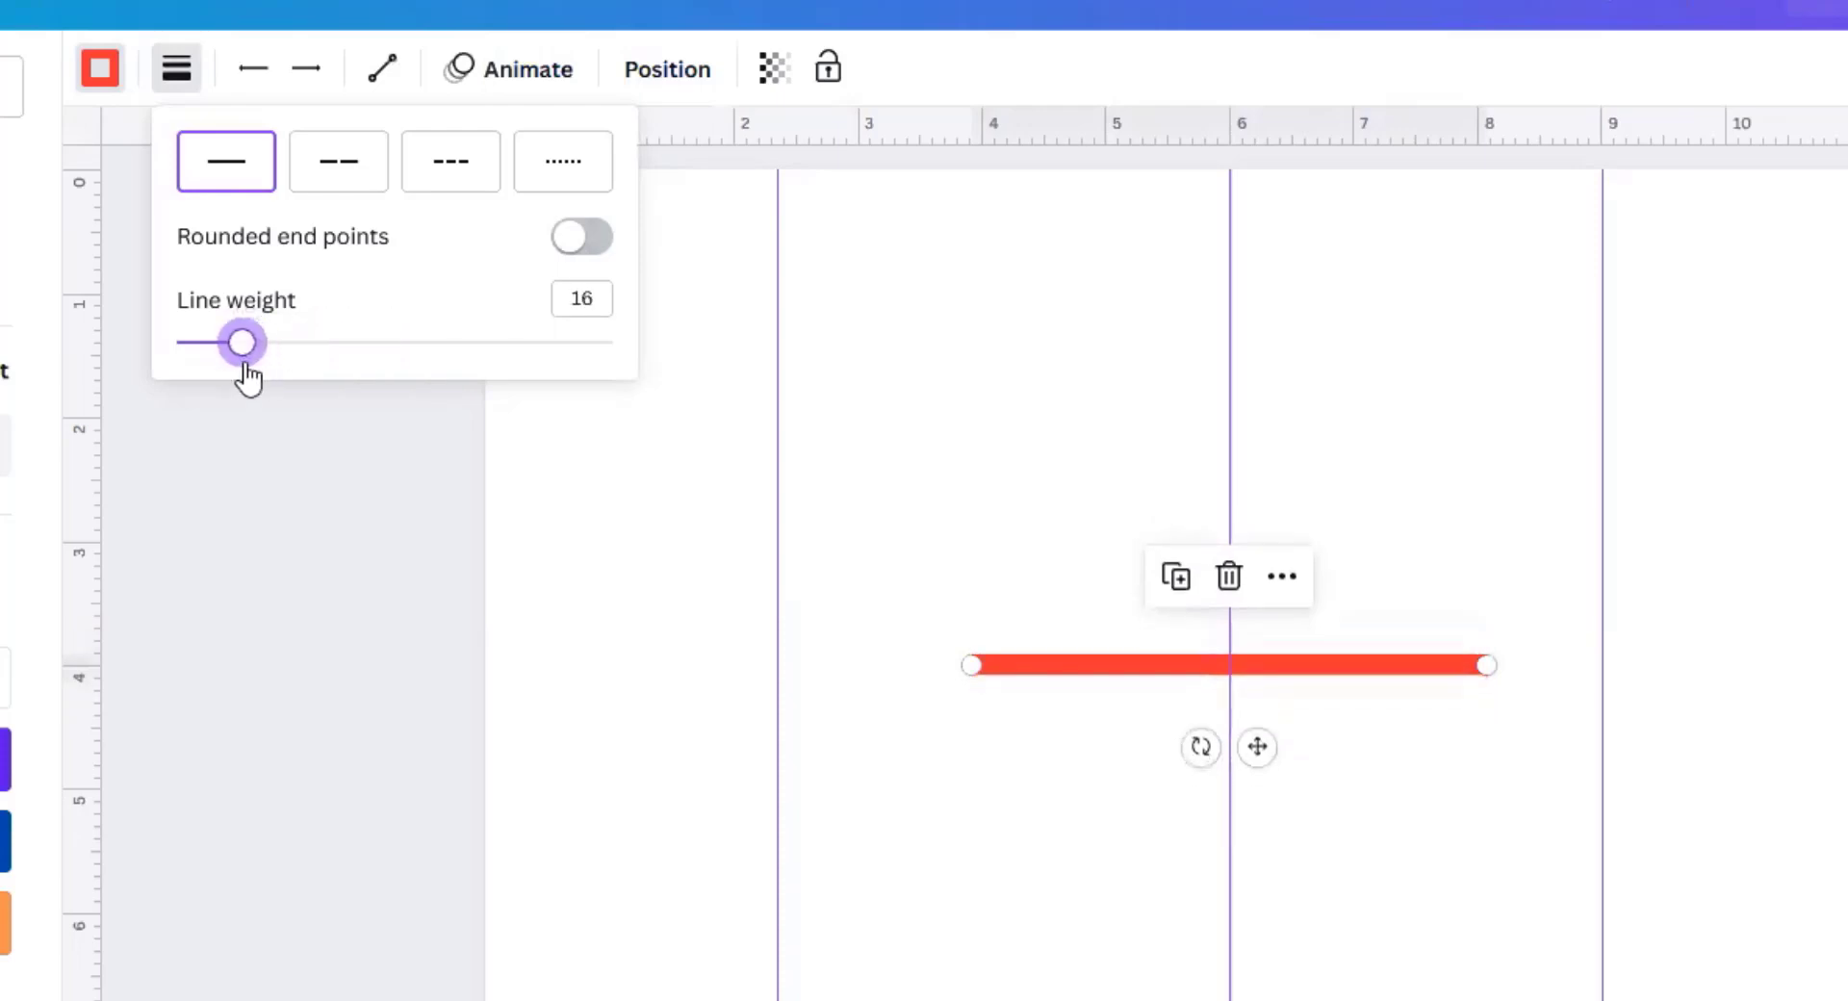
# Step: Lengthen the red line to about 6.3 in and place it between the outer guides, about 2.5 in down the page
pyautogui.moveTo(1487, 664); pyautogui.dragTo(1745, 664)
pyautogui.moveTo(1214, 680); pyautogui.dragTo(1030, 462)
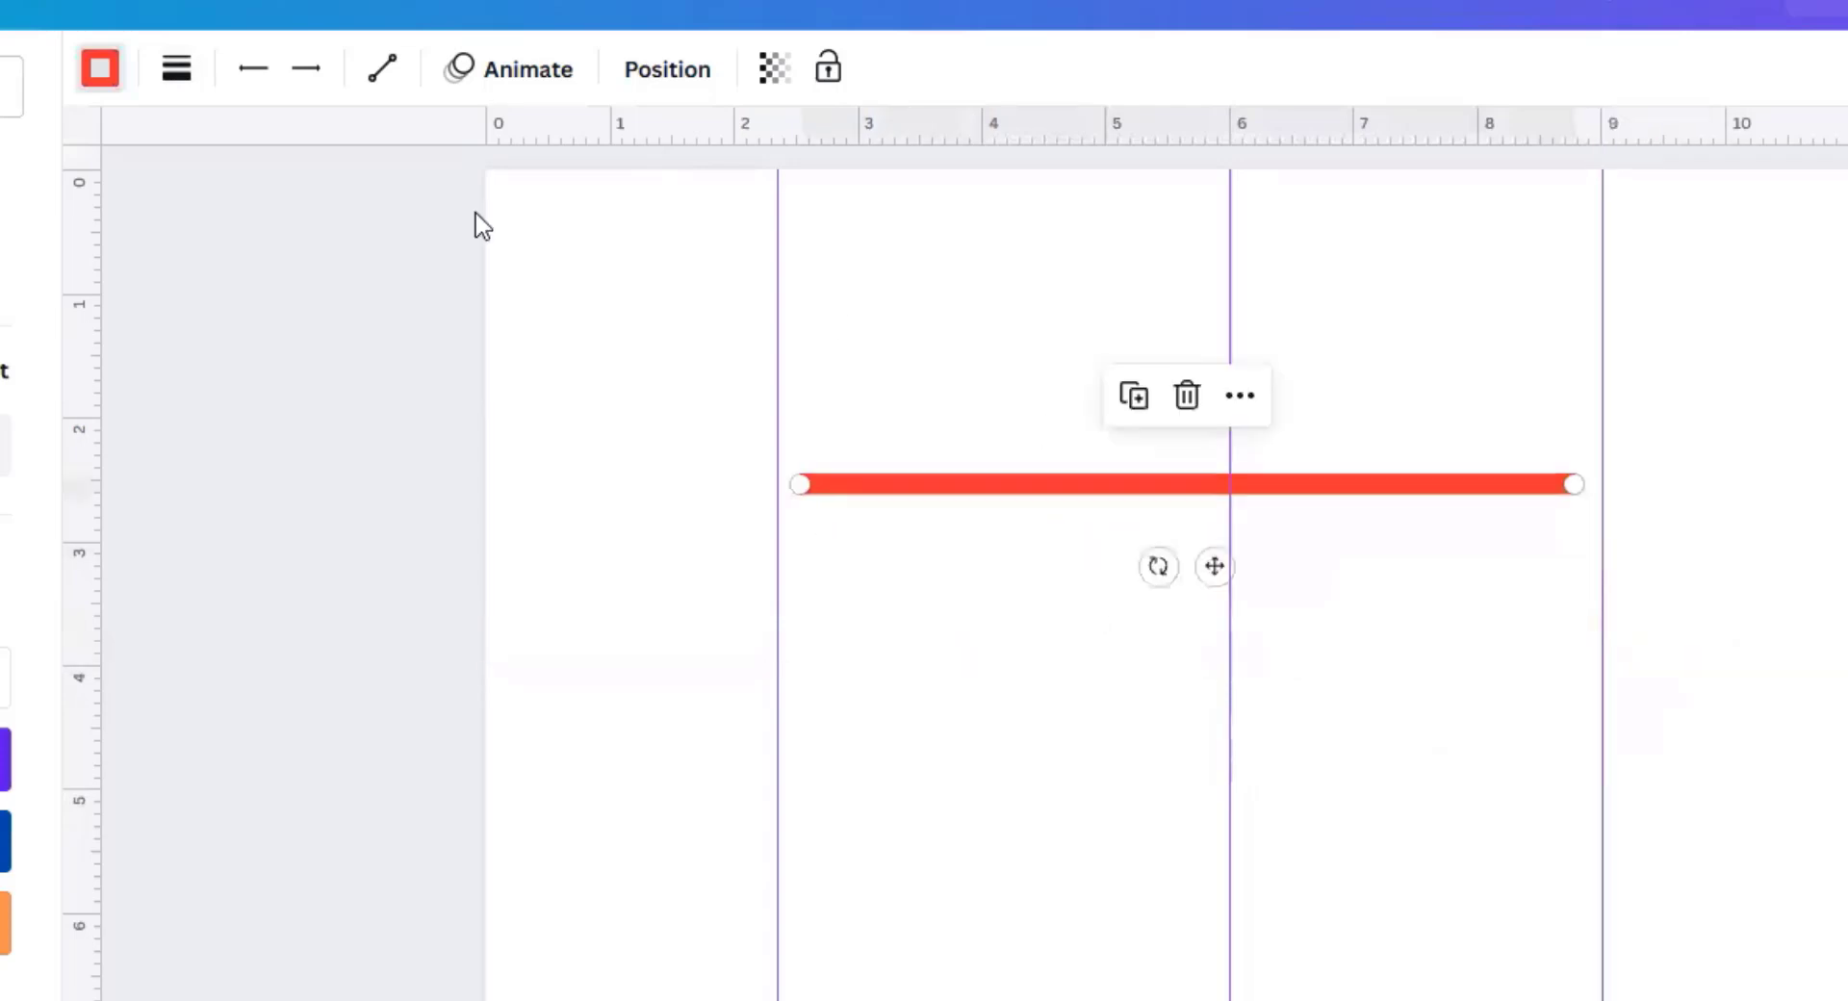
# Step: Try the long-dash, short-dash and dotted styles on the red line, ending on short dashes
pyautogui.click(175, 71)
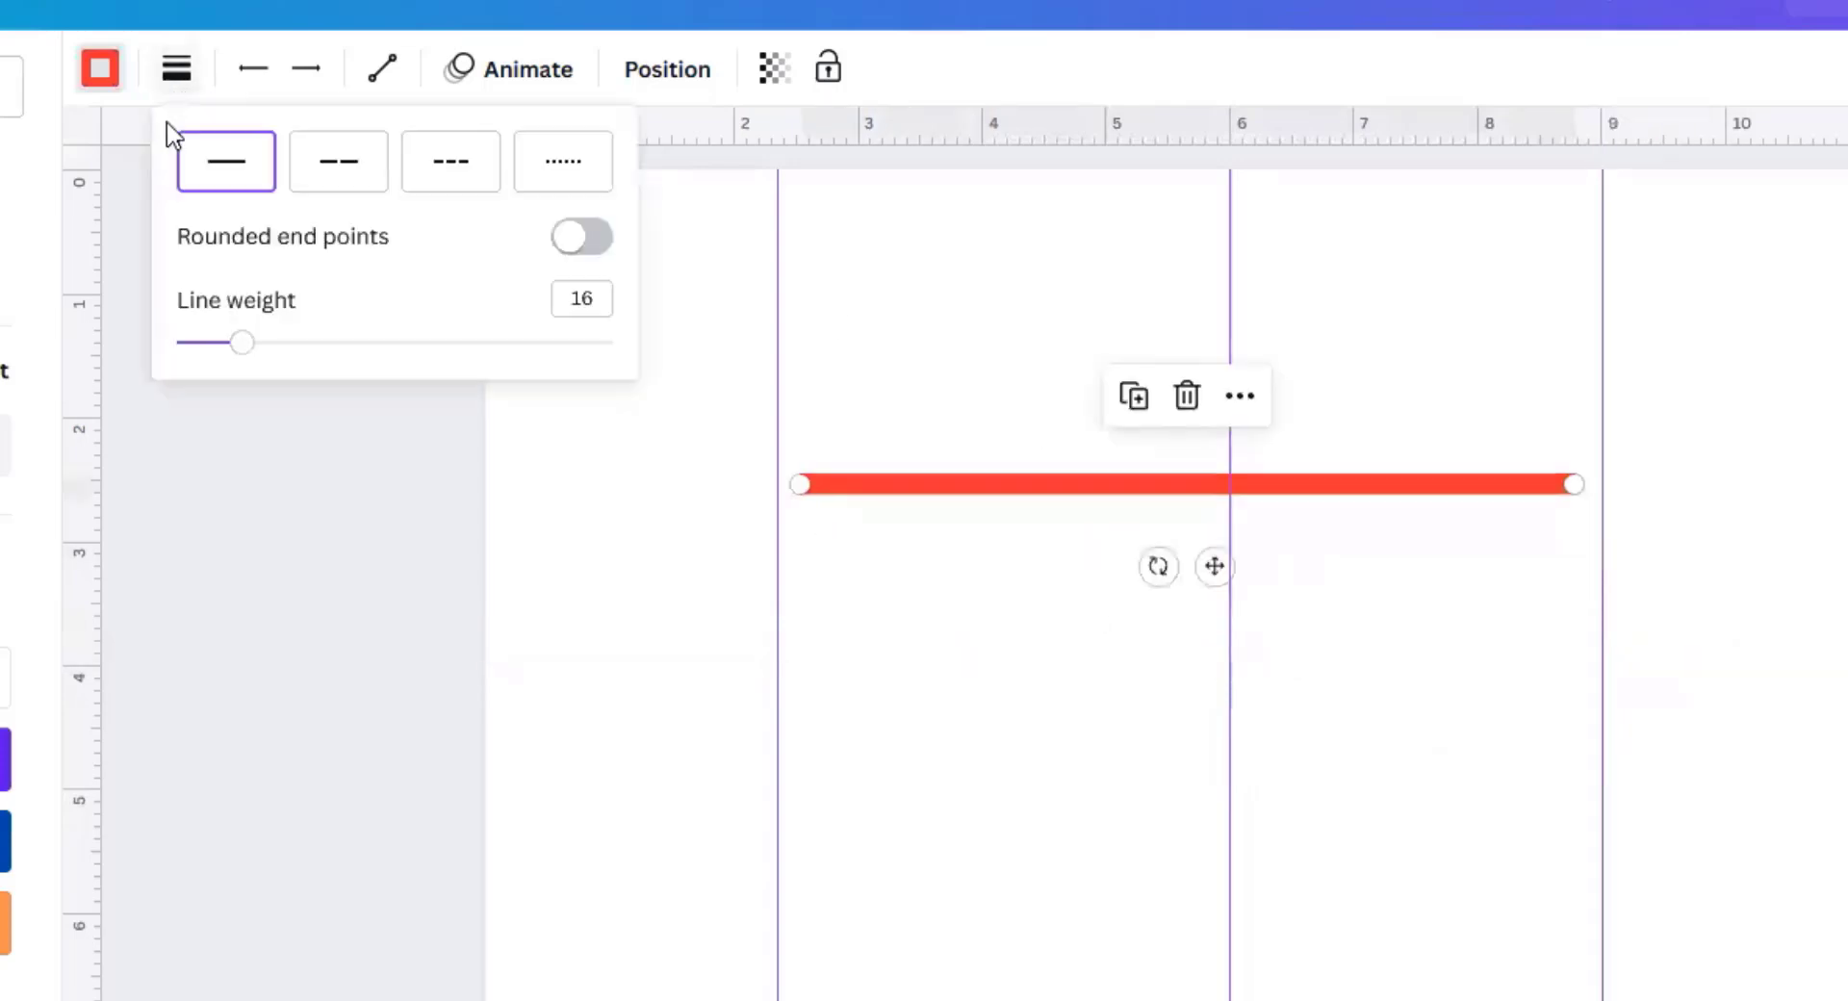
pyautogui.click(358, 183)
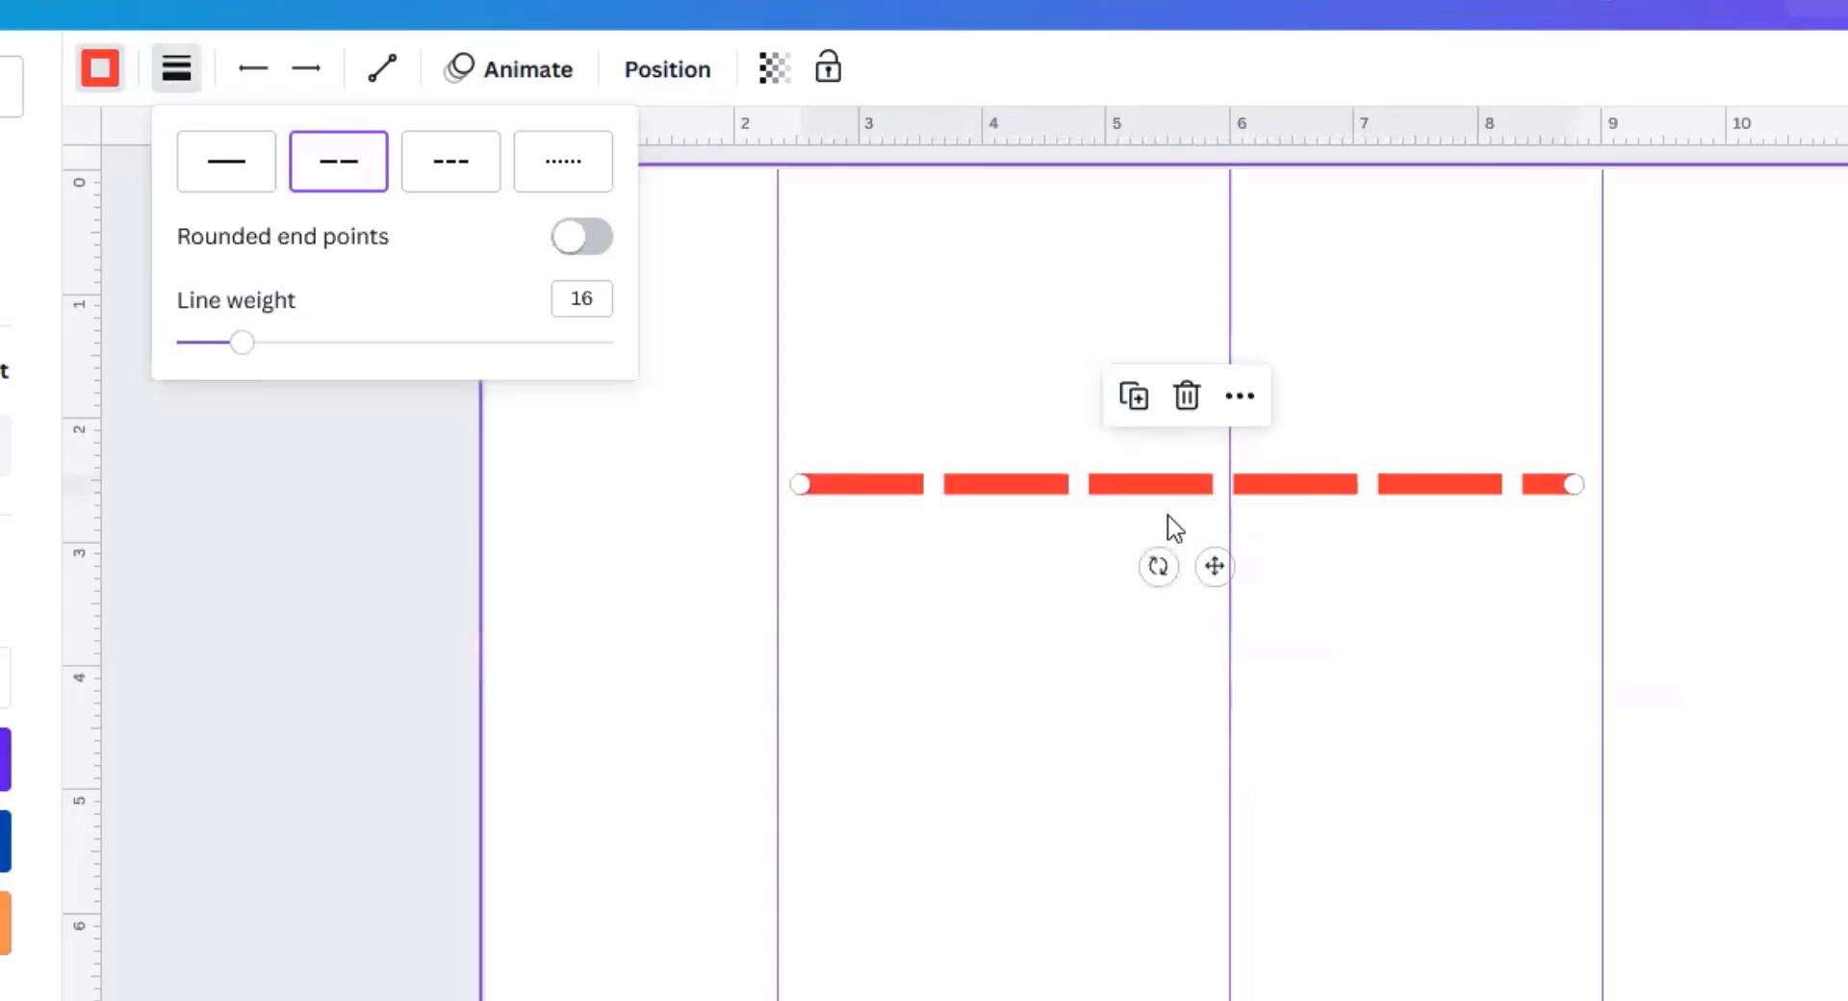
pyautogui.click(453, 172)
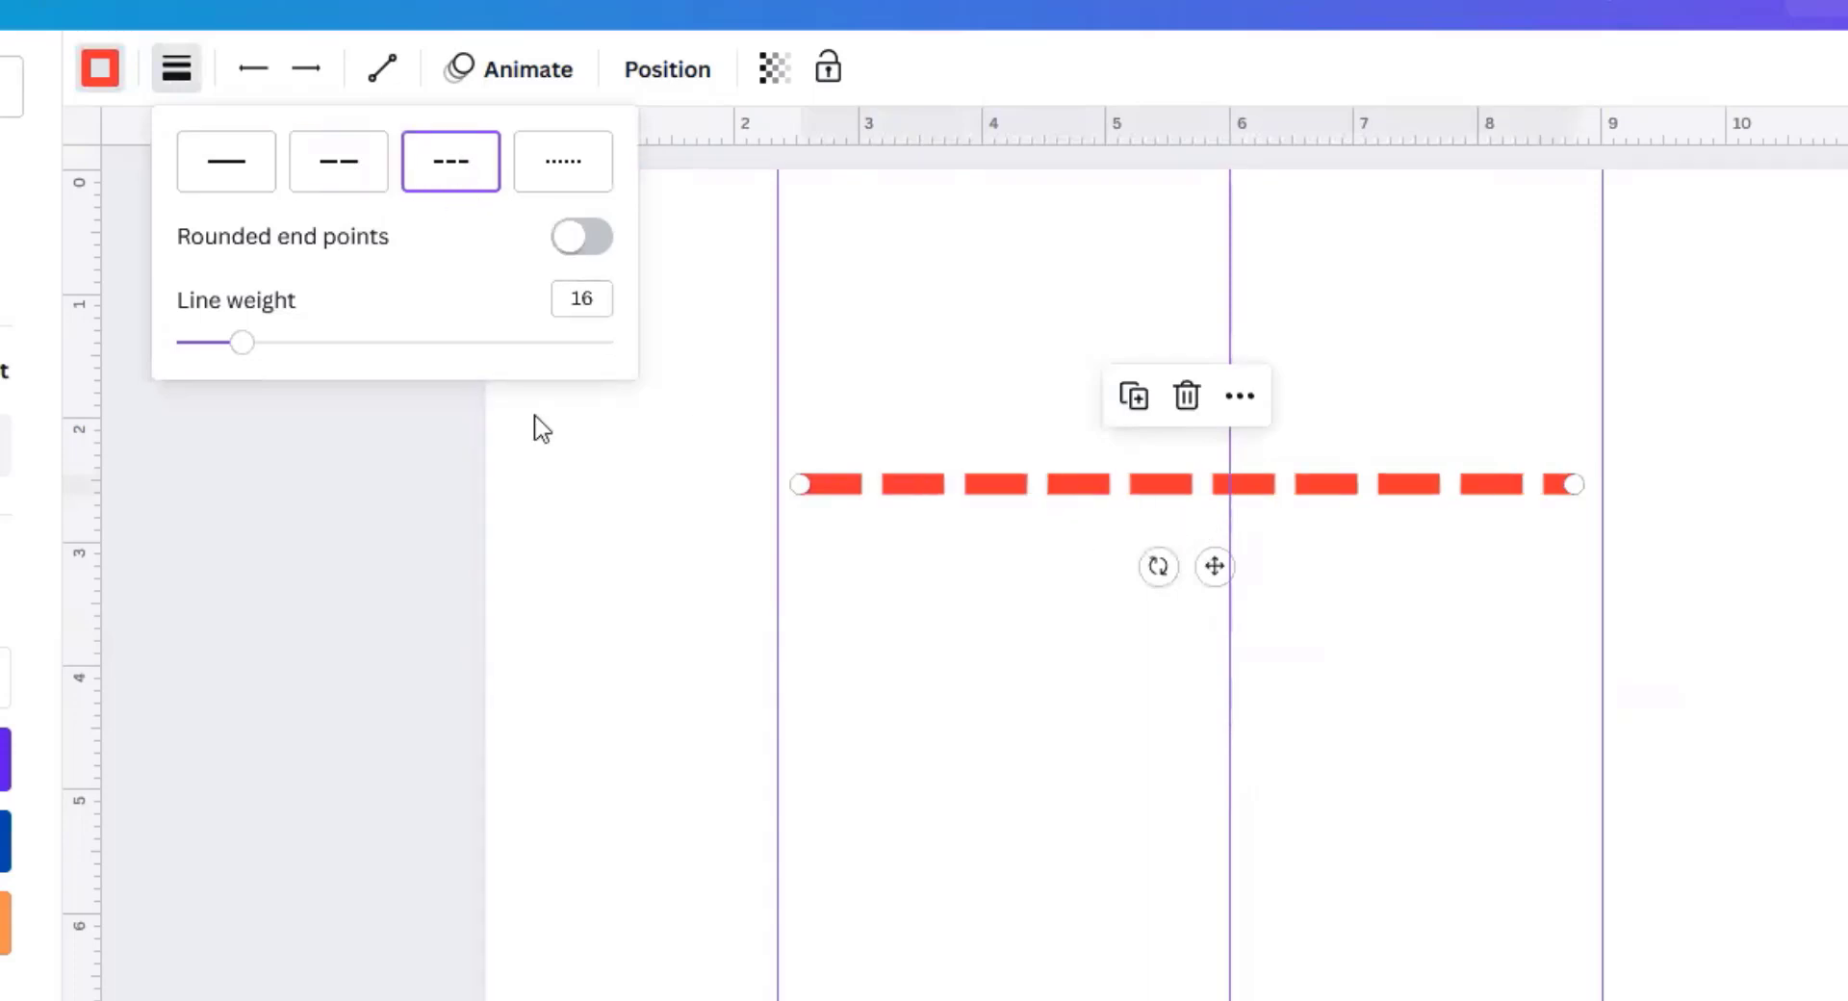
pyautogui.click(536, 177)
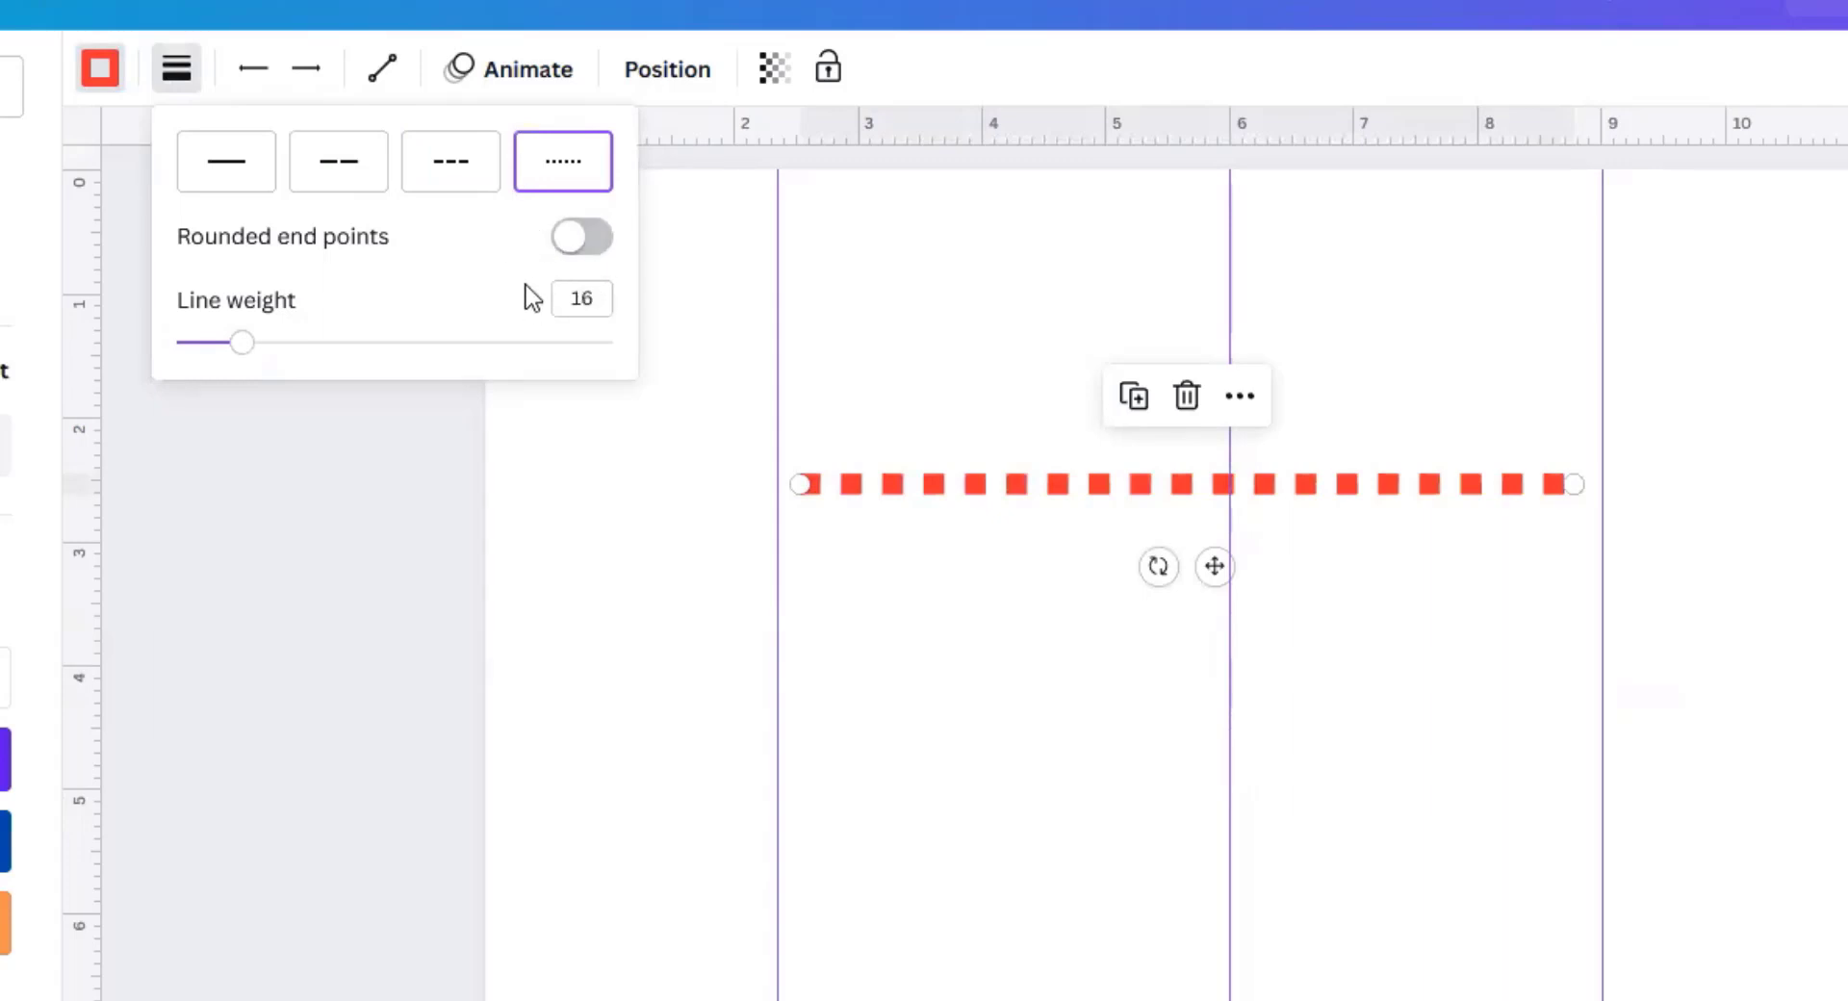
pyautogui.click(460, 176)
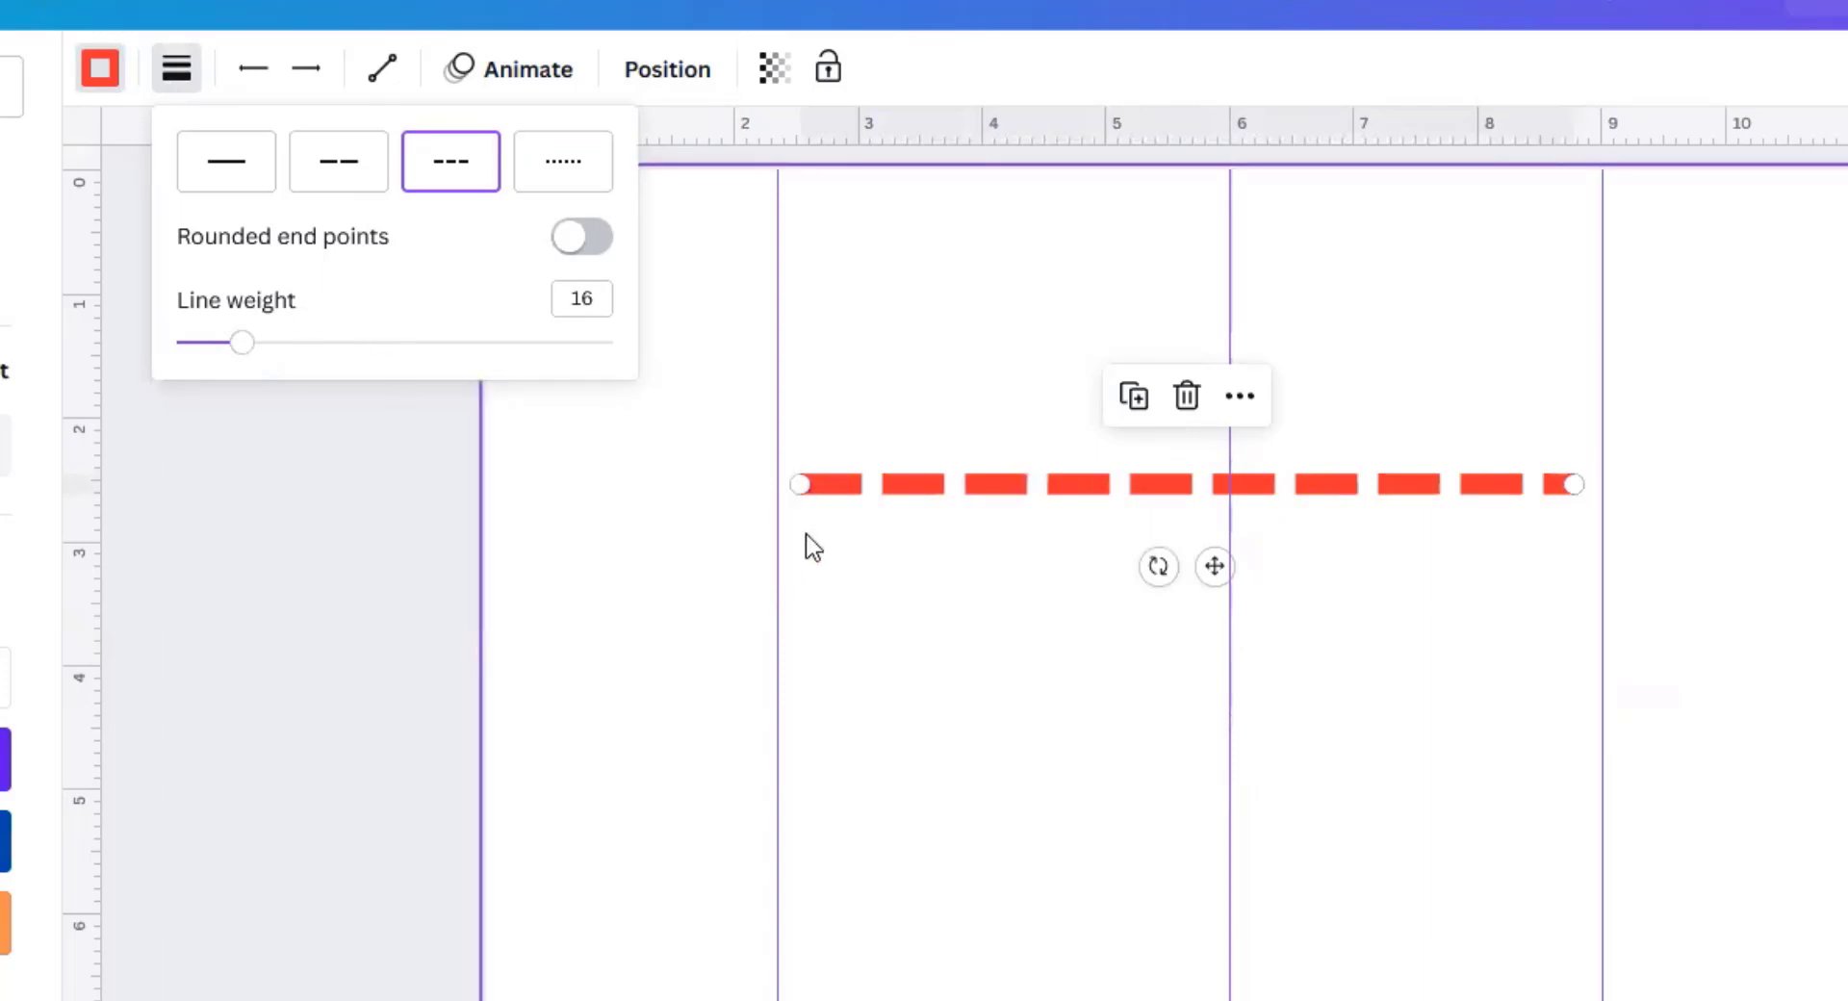
# Step: Turn on rounded end points for the dashed line and try line weights of 33, 50 and 22
pyautogui.moveTo(262, 354); pyautogui.dragTo(356, 392)
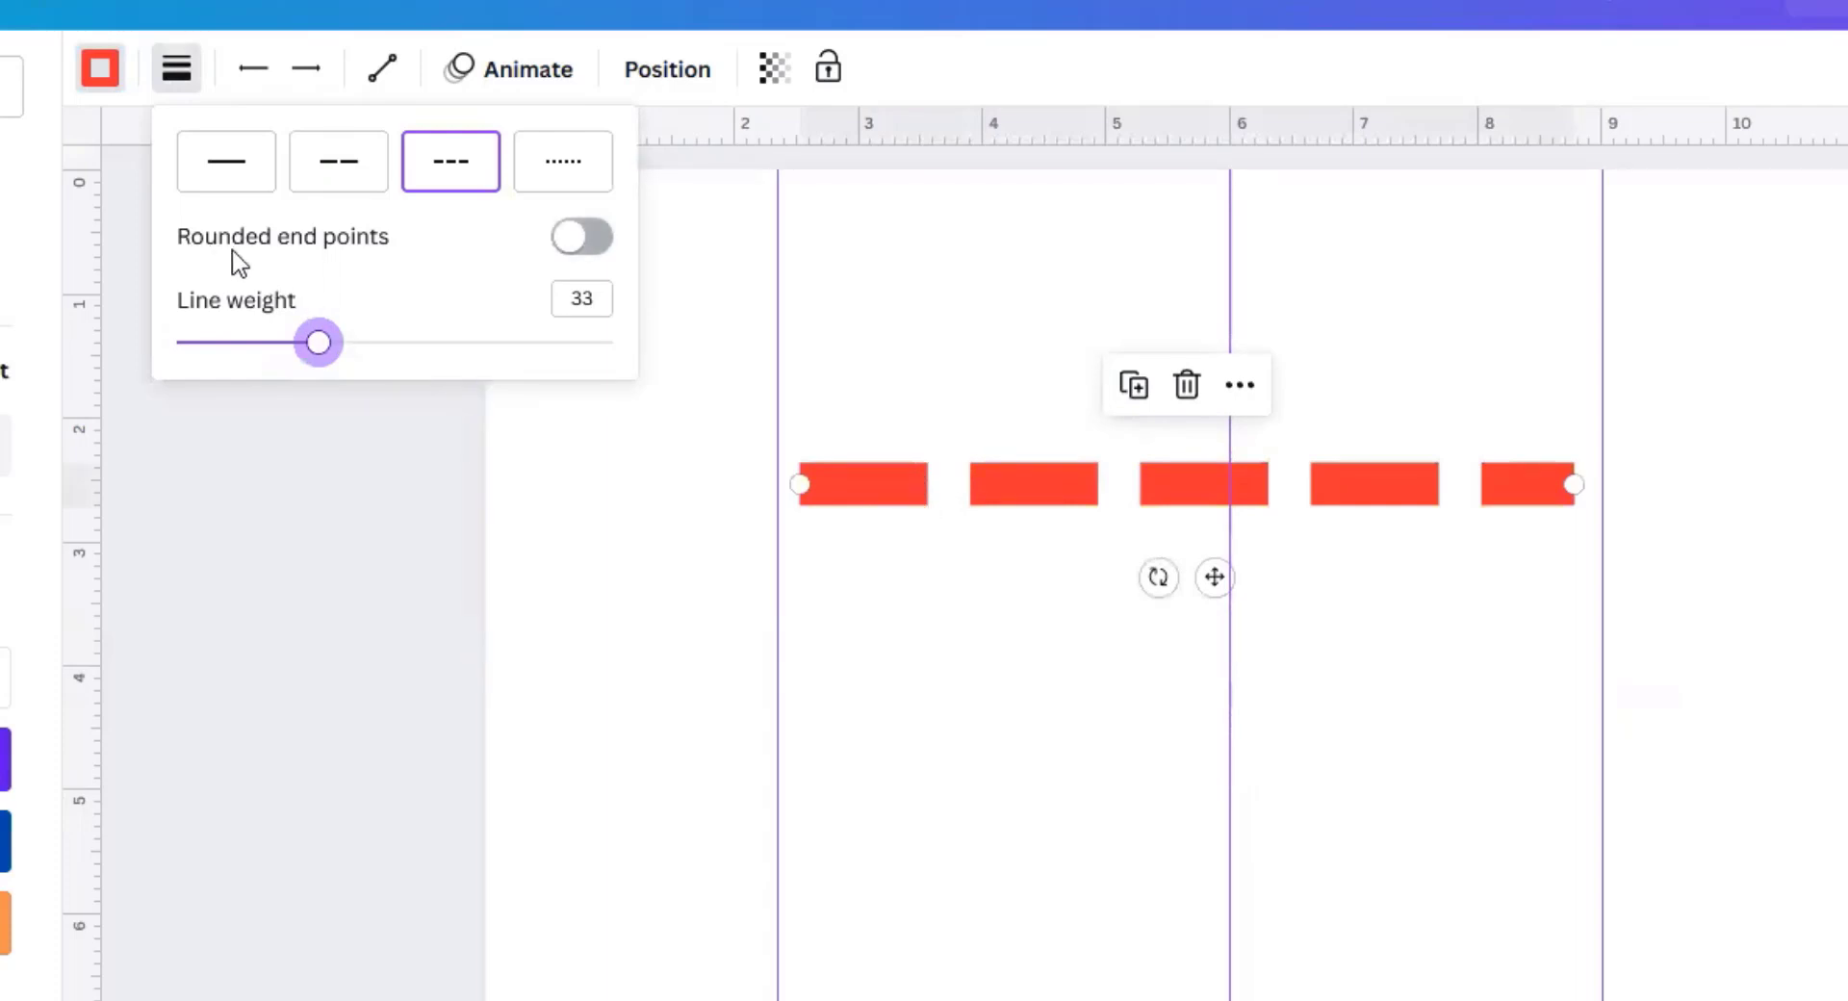
pyautogui.click(592, 252)
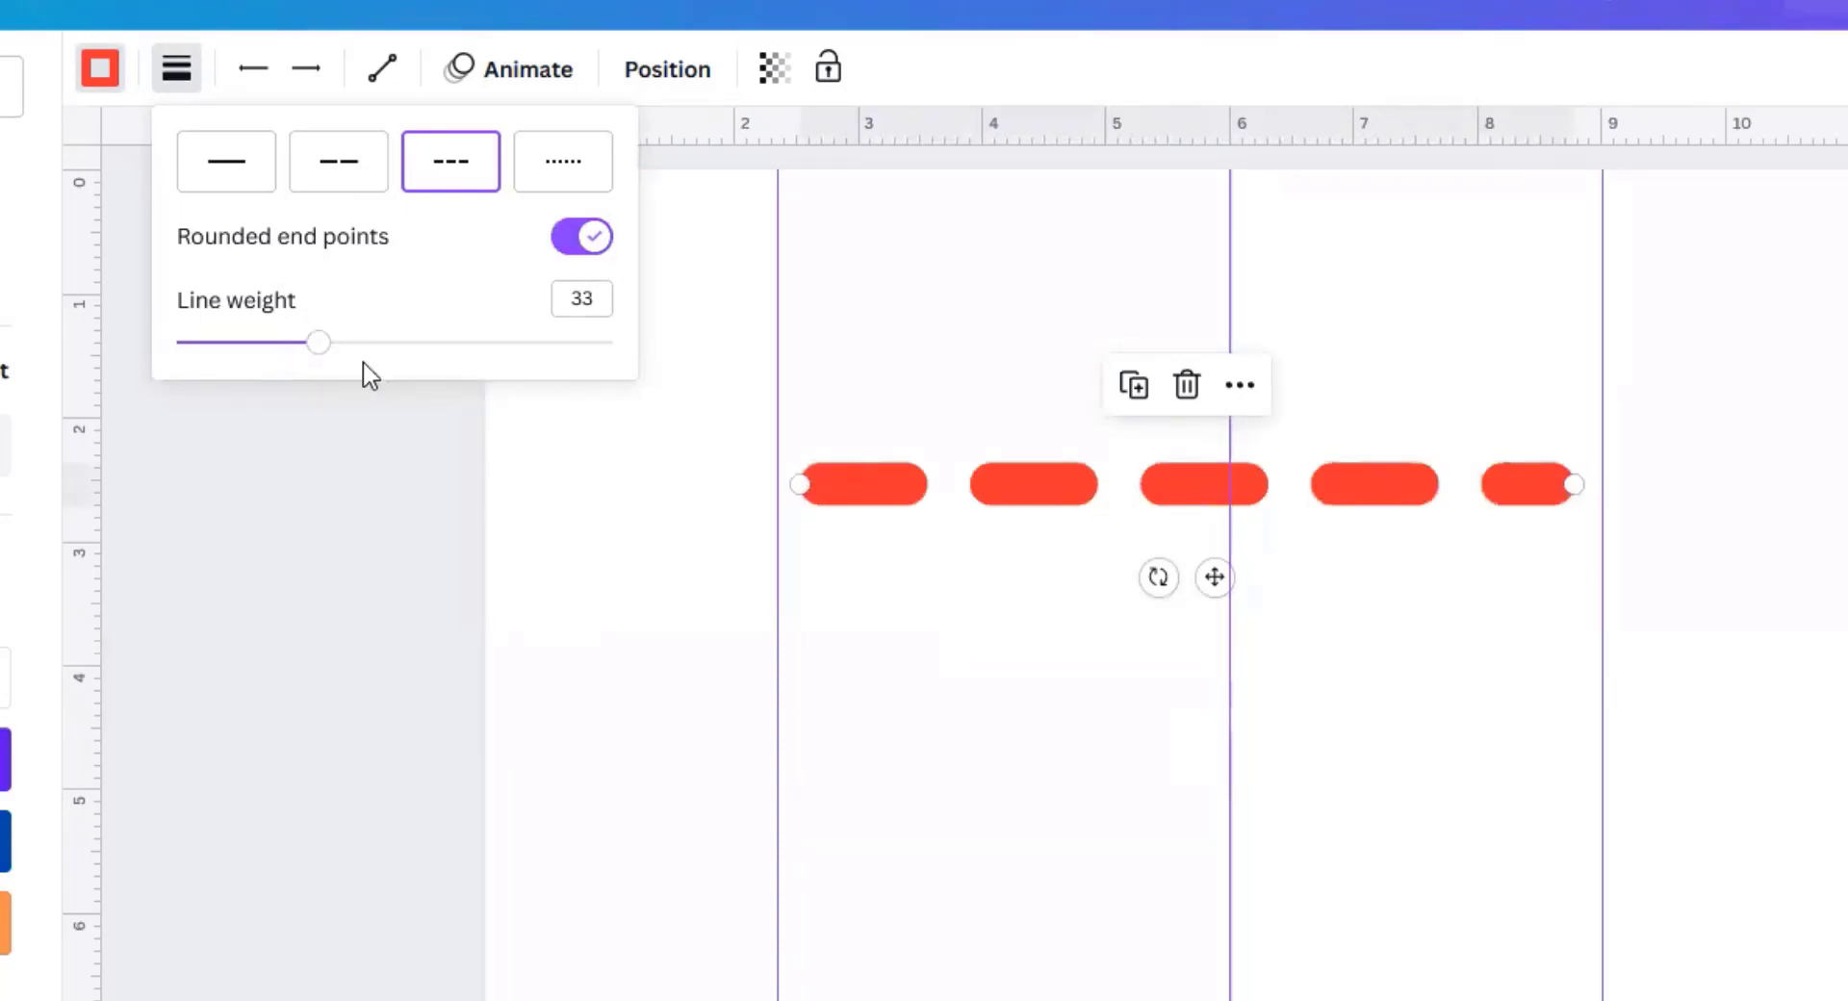
pyautogui.moveTo(321, 348); pyautogui.dragTo(400, 360)
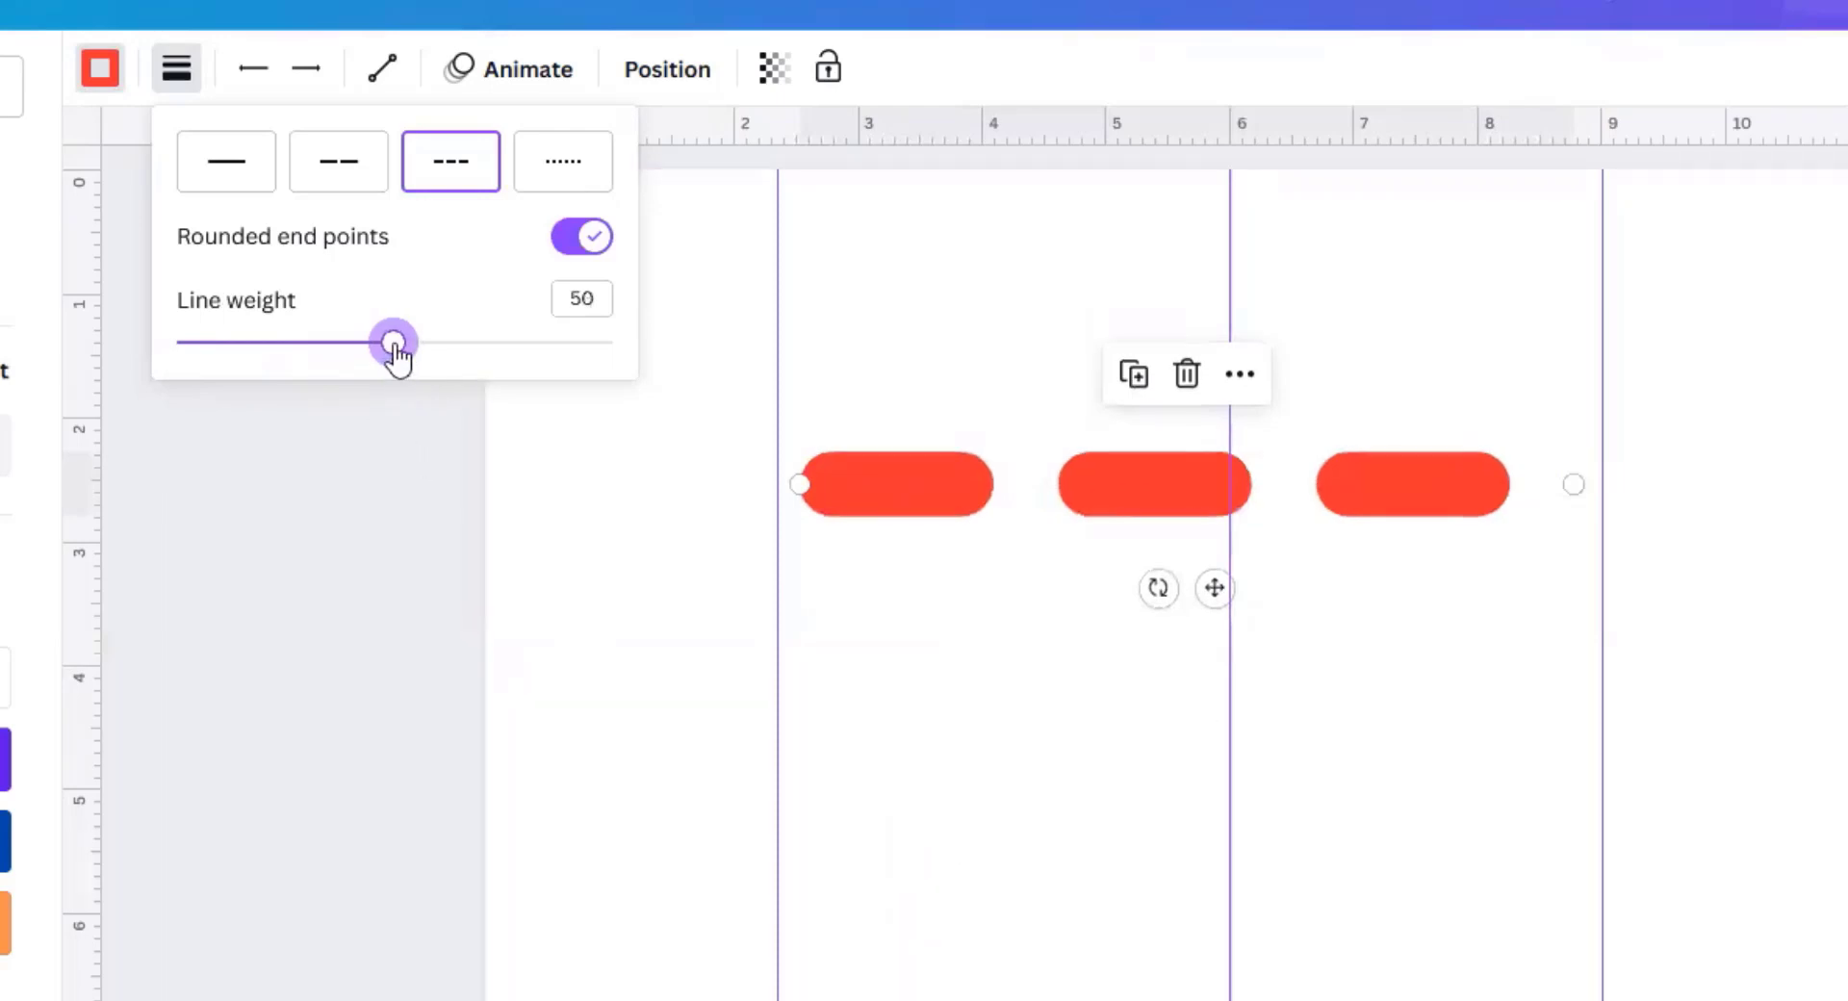
pyautogui.moveTo(351, 363); pyautogui.dragTo(269, 363)
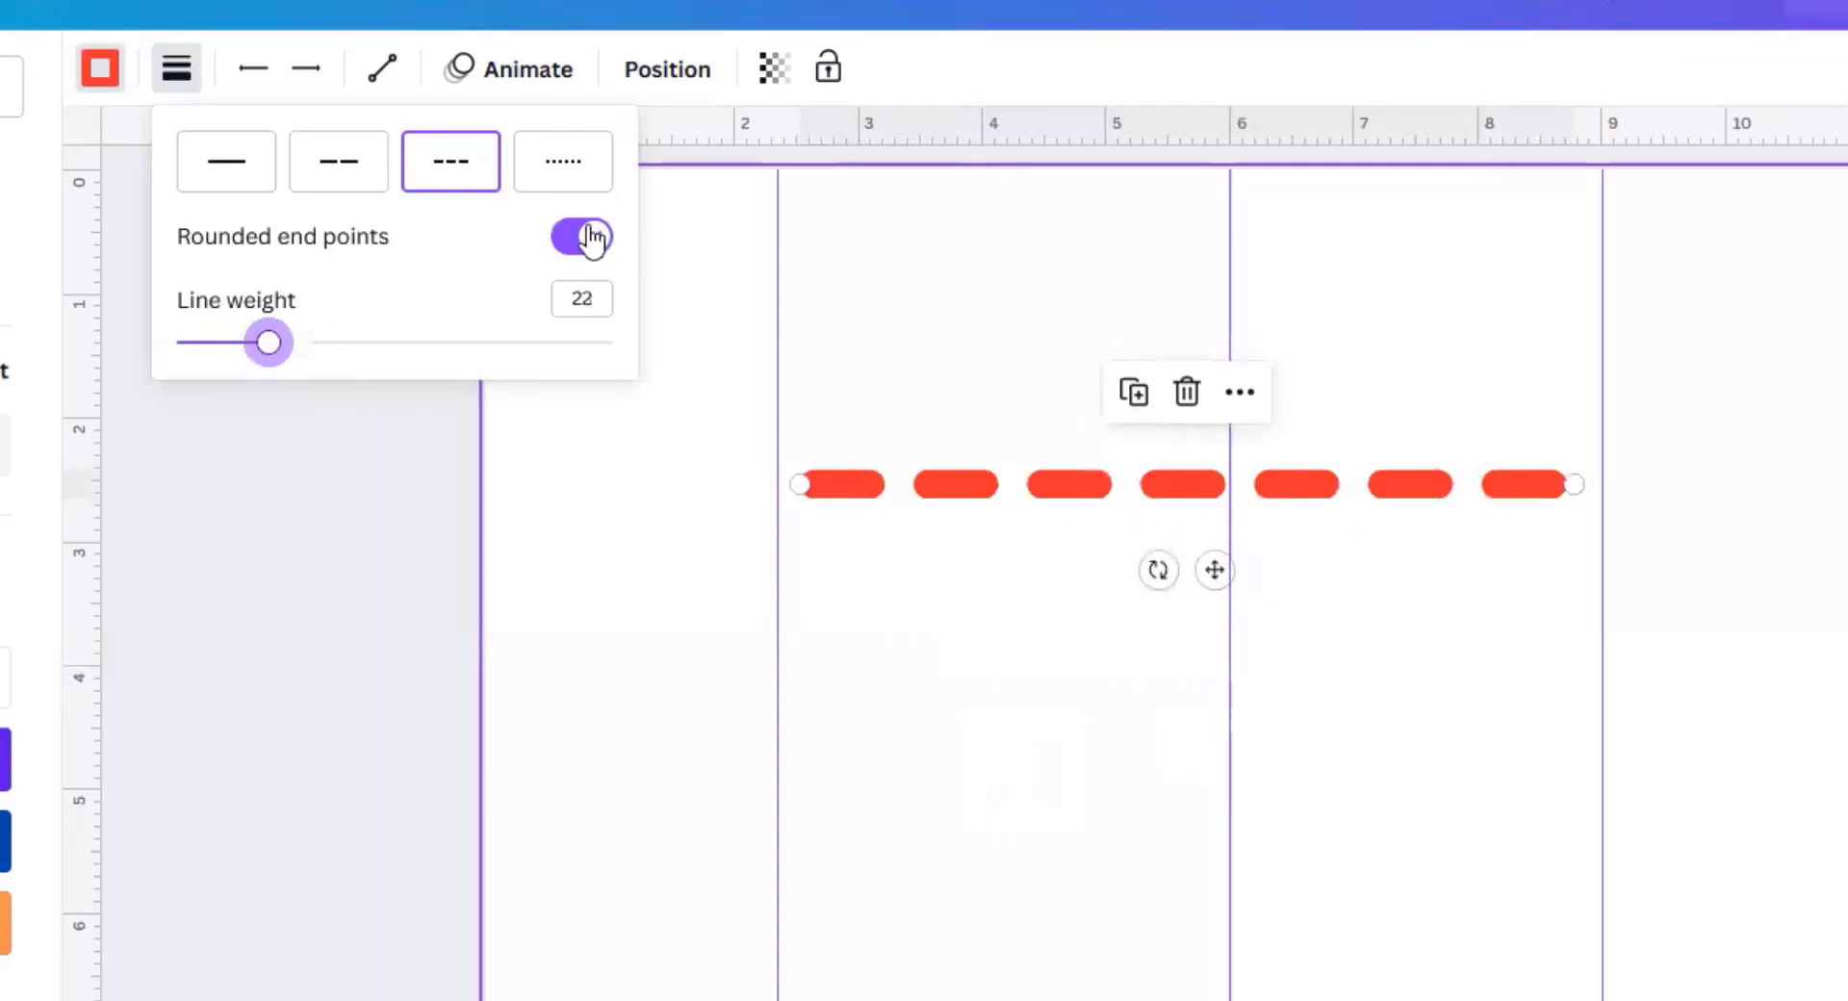
# Step: Try the dotted style at line weight 30 on the red line and turn off its rounded end points
pyautogui.click(569, 166)
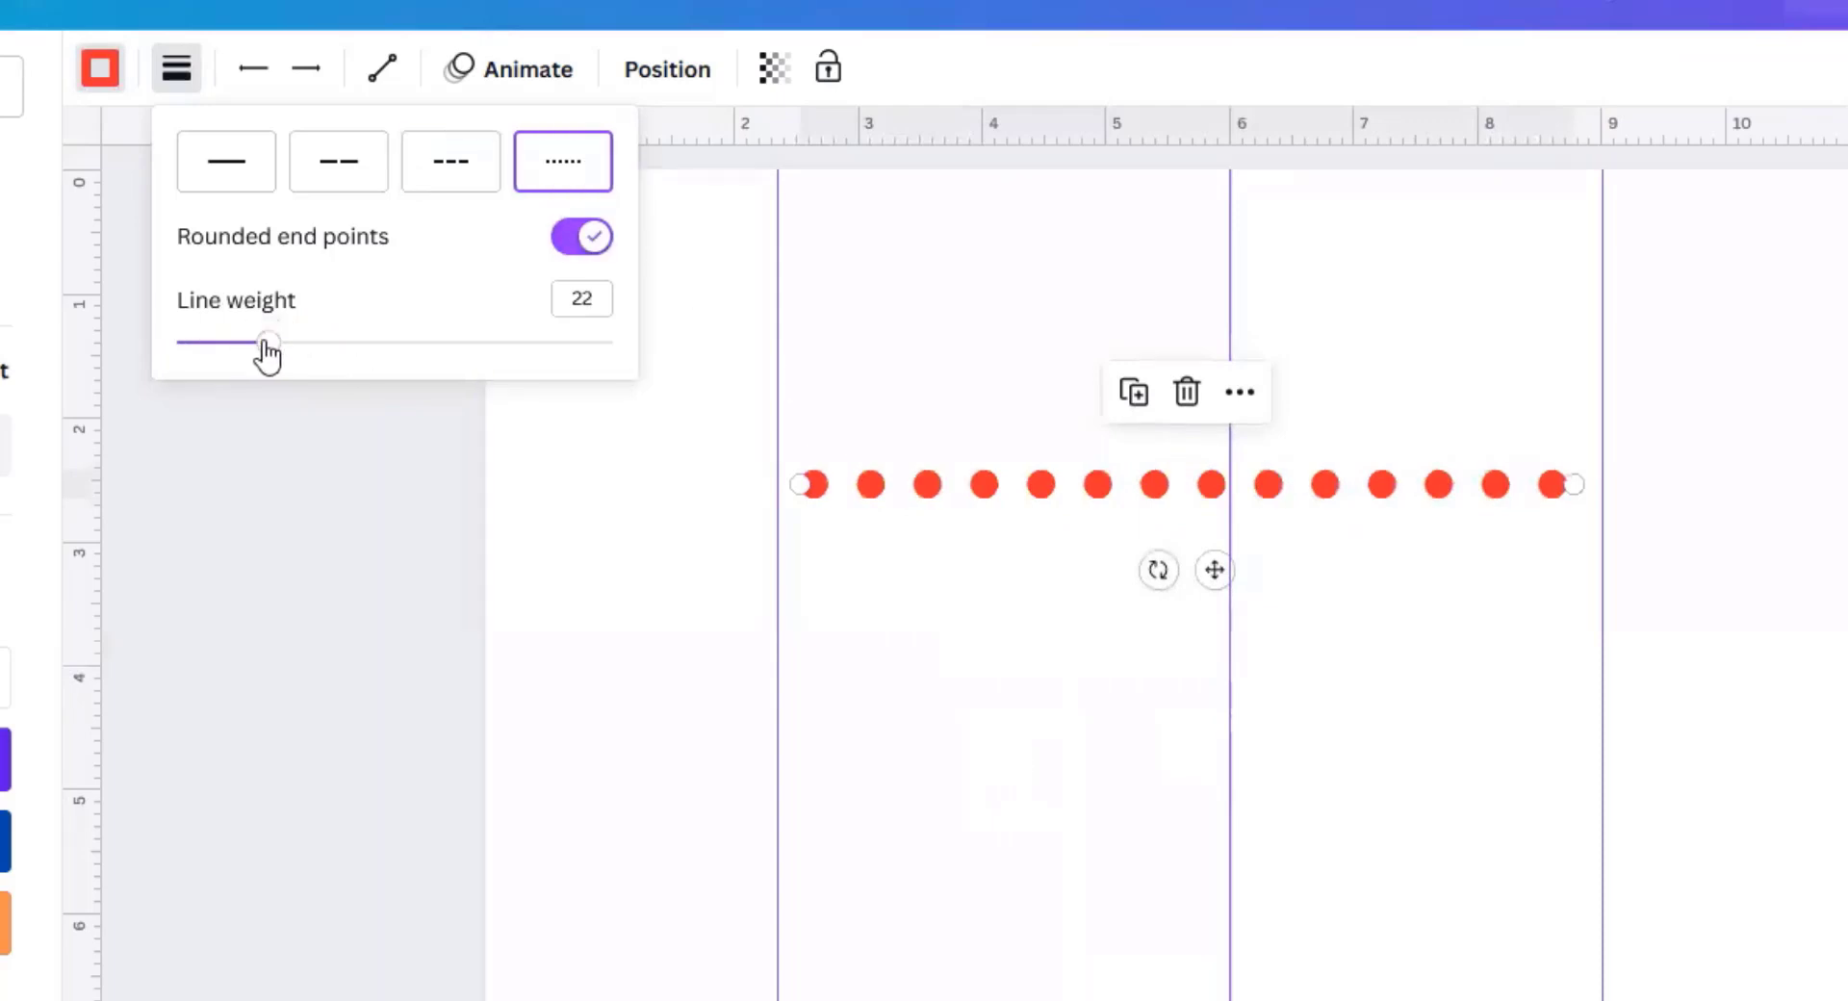
pyautogui.moveTo(270, 354); pyautogui.dragTo(309, 358)
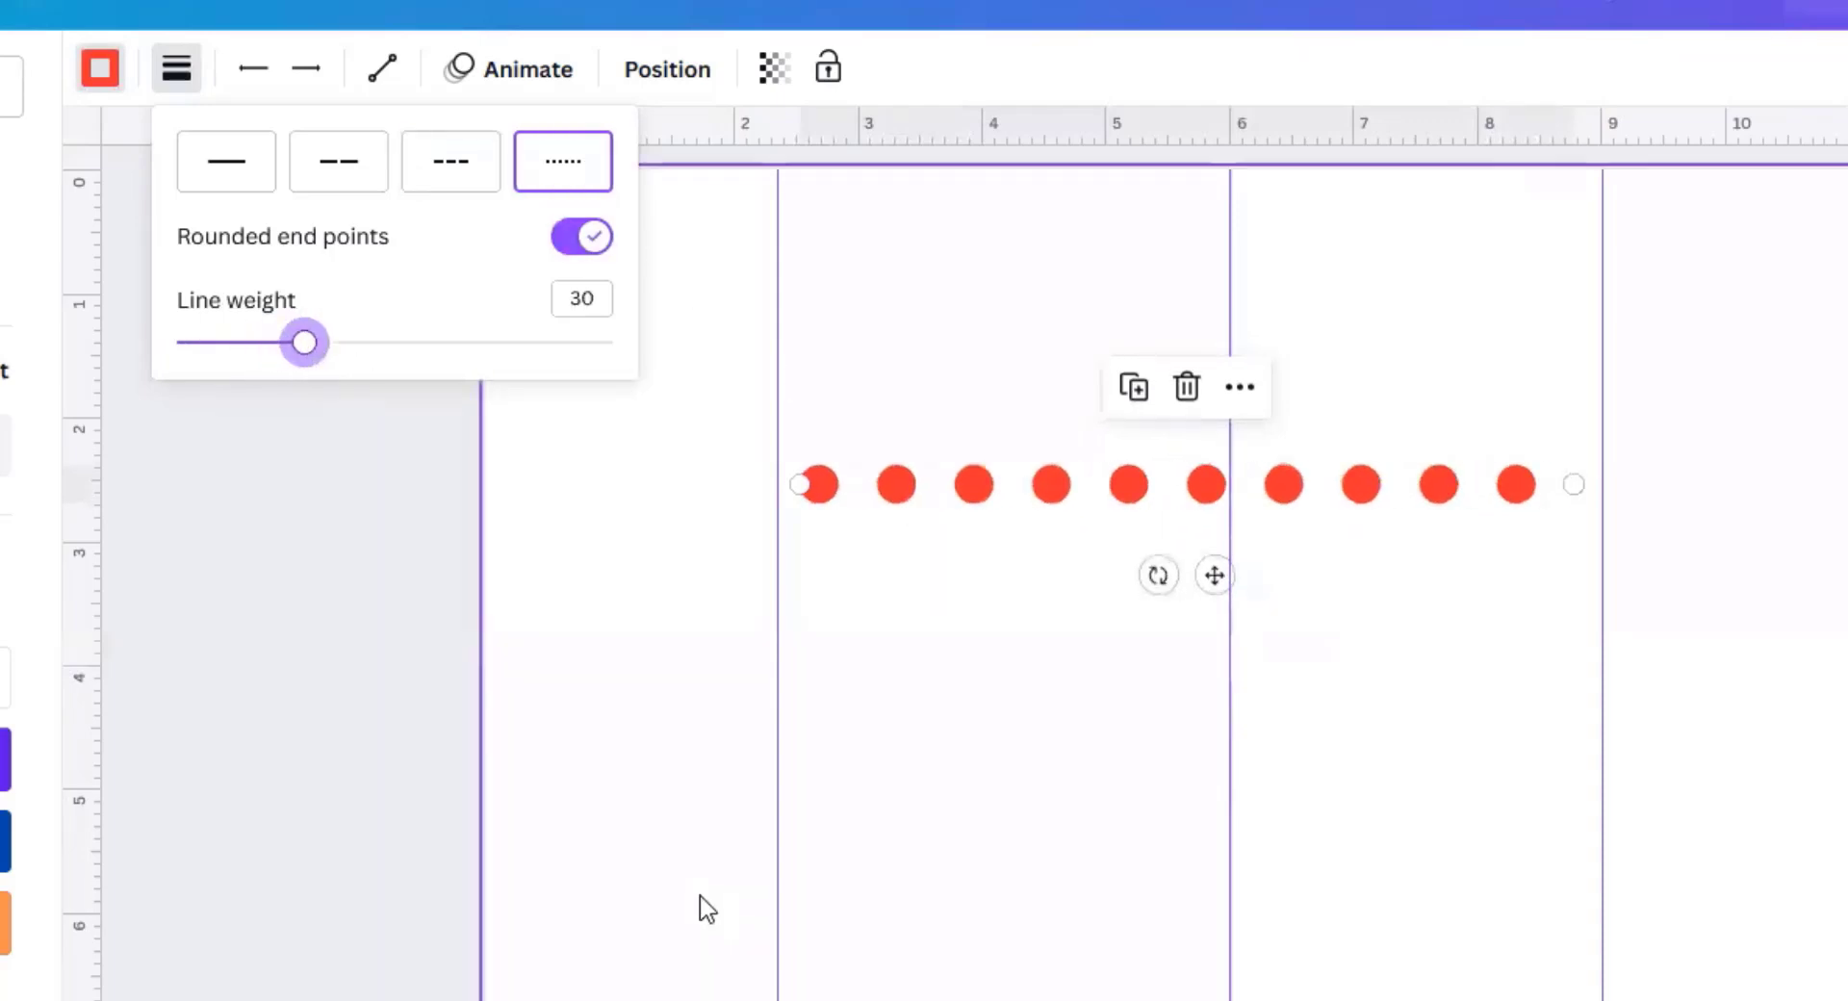
pyautogui.click(582, 239)
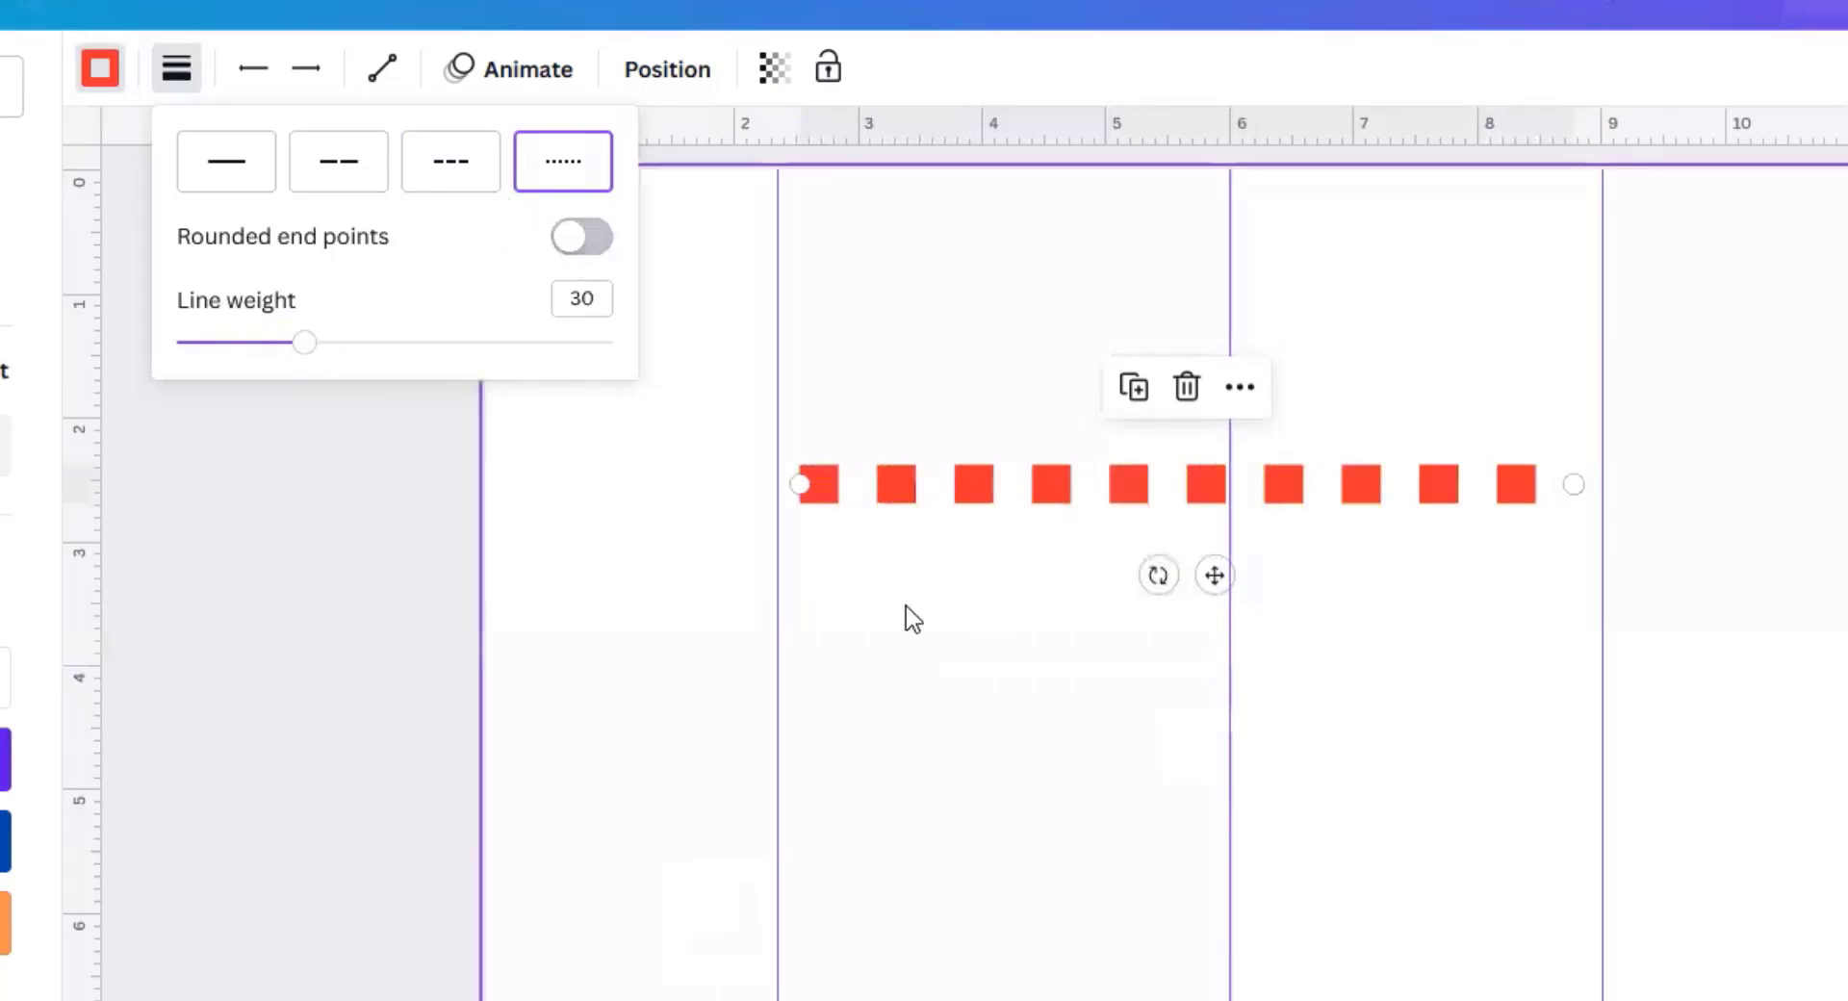
# Step: Set the red line's weight to 13 and its style to solid
pyautogui.moveTo(303, 346); pyautogui.dragTo(228, 349)
pyautogui.click(247, 181)
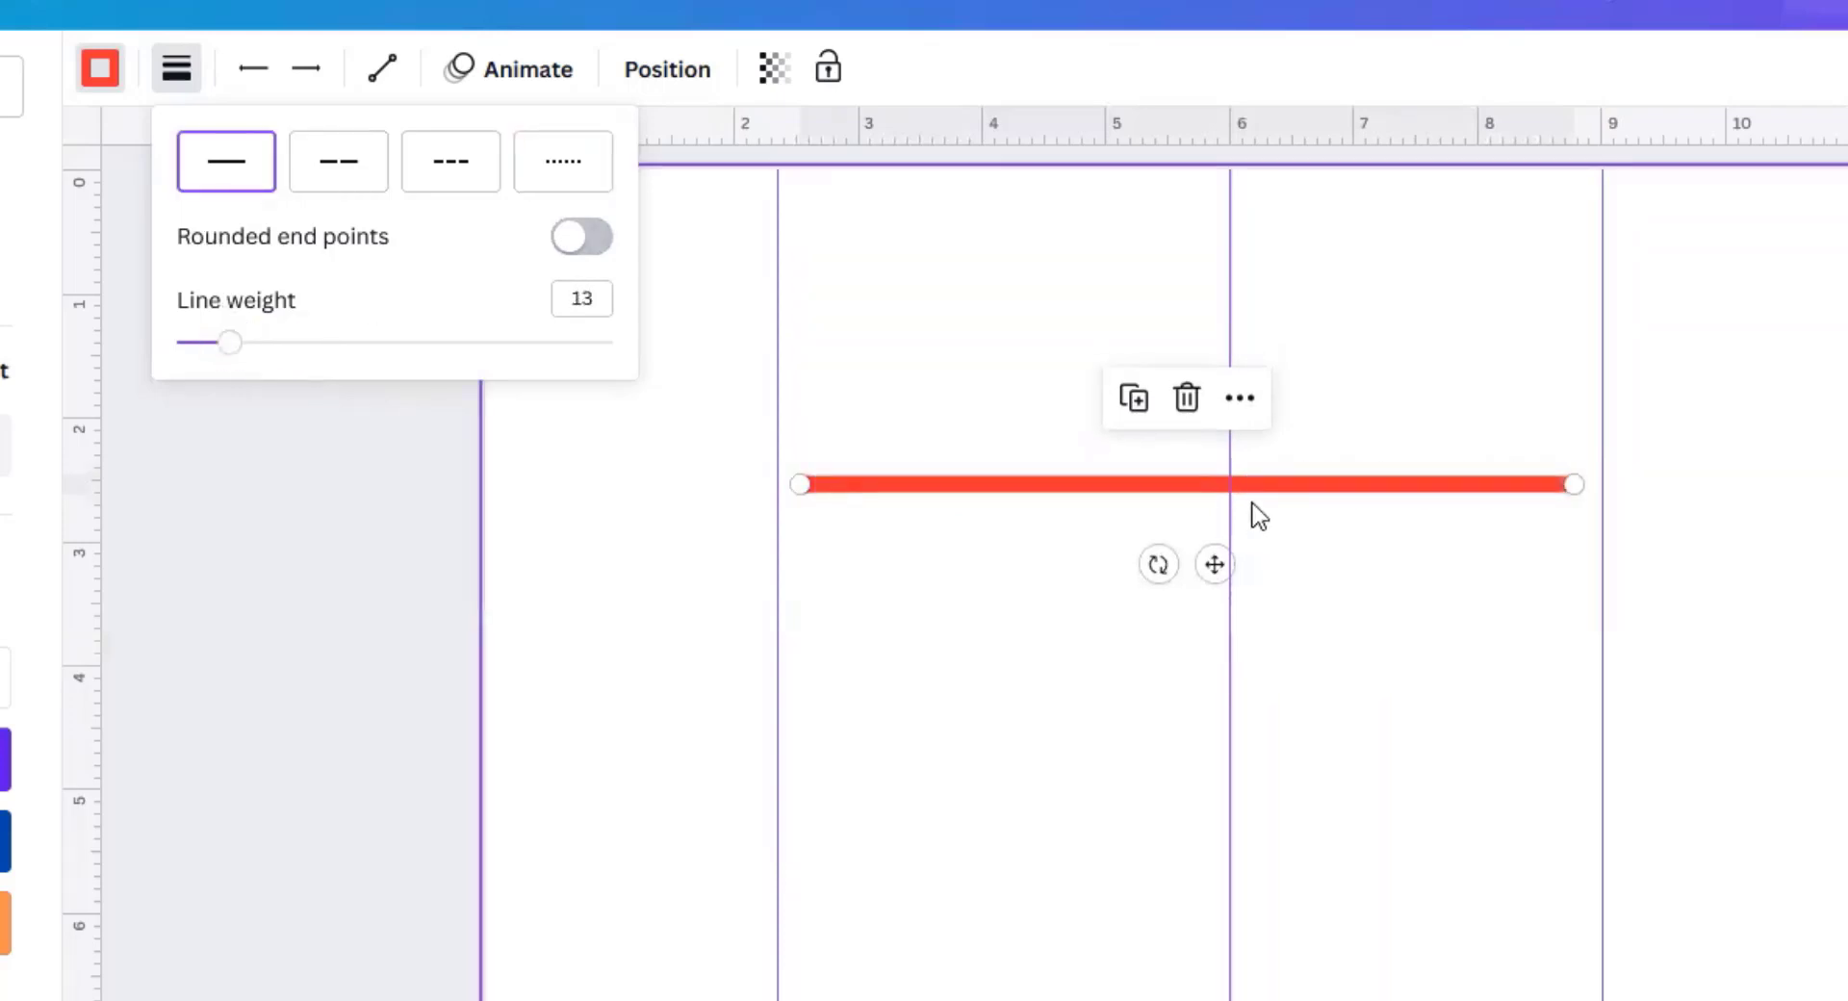
# Step: Move the red line to the page's left edge about 1.5 in down and extend its other end to the 9 in guide
pyautogui.moveTo(1257, 488); pyautogui.dragTo(936, 359)
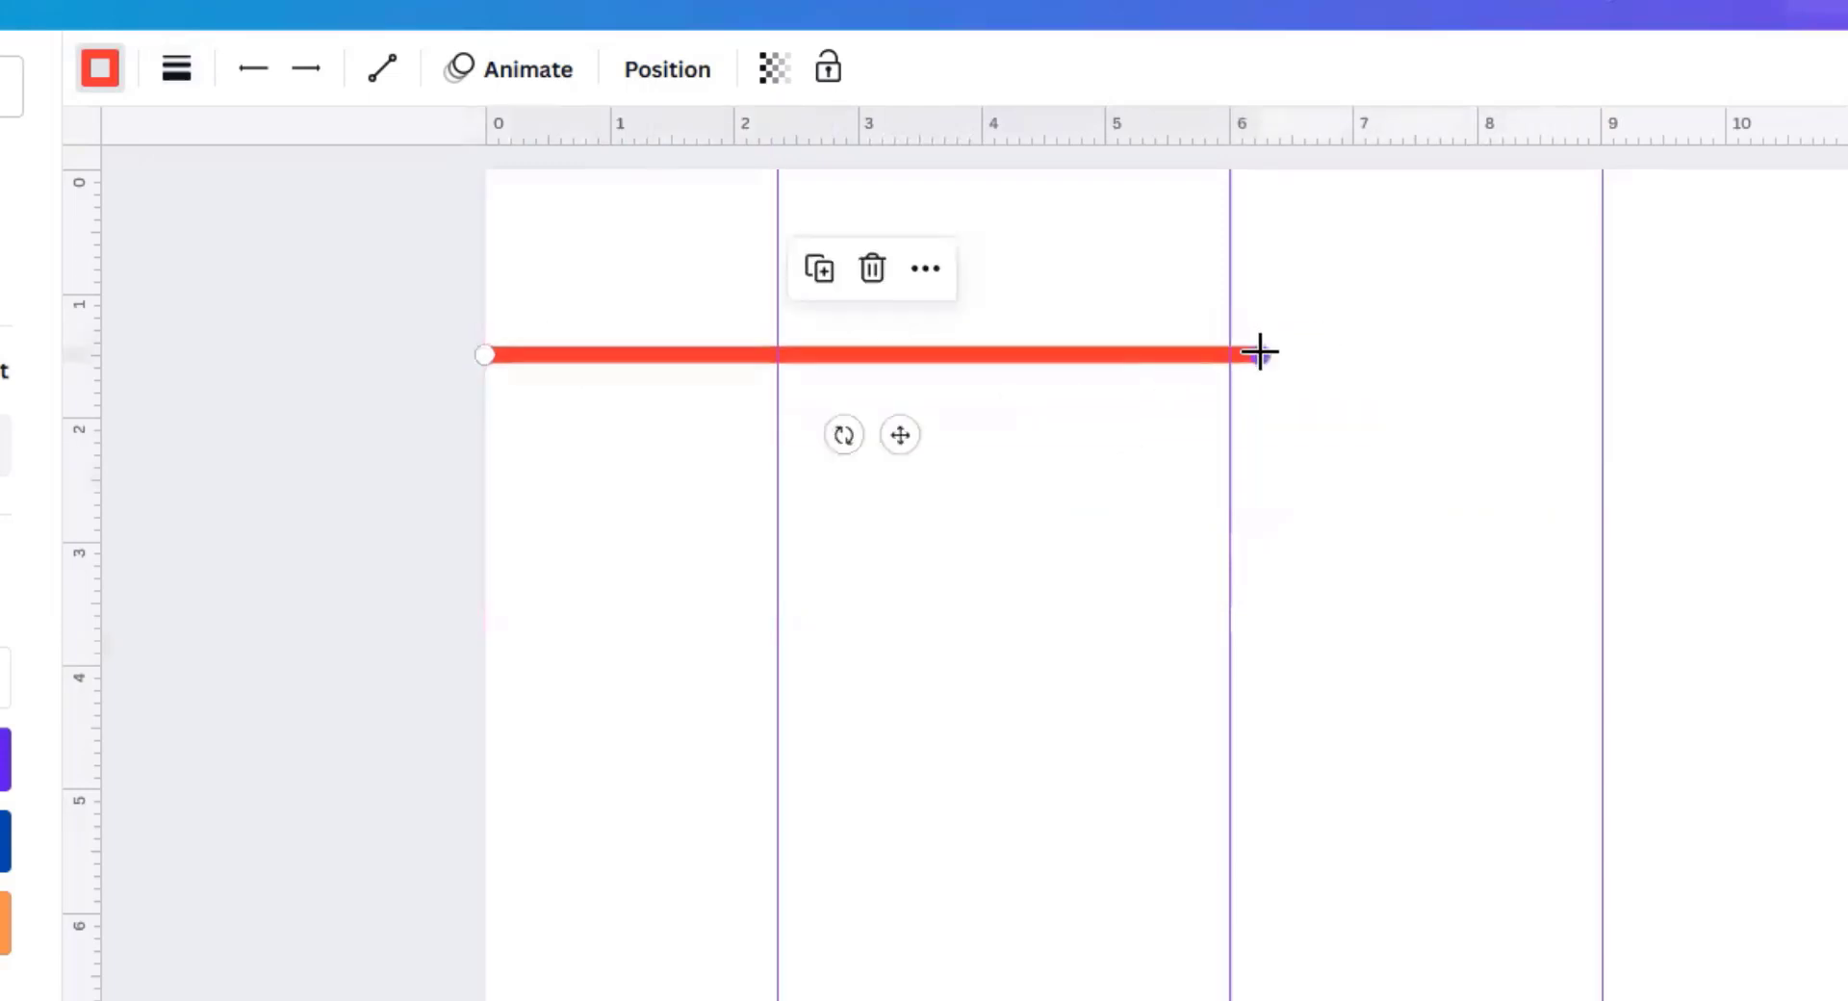
pyautogui.moveTo(1259, 352); pyautogui.dragTo(1643, 345)
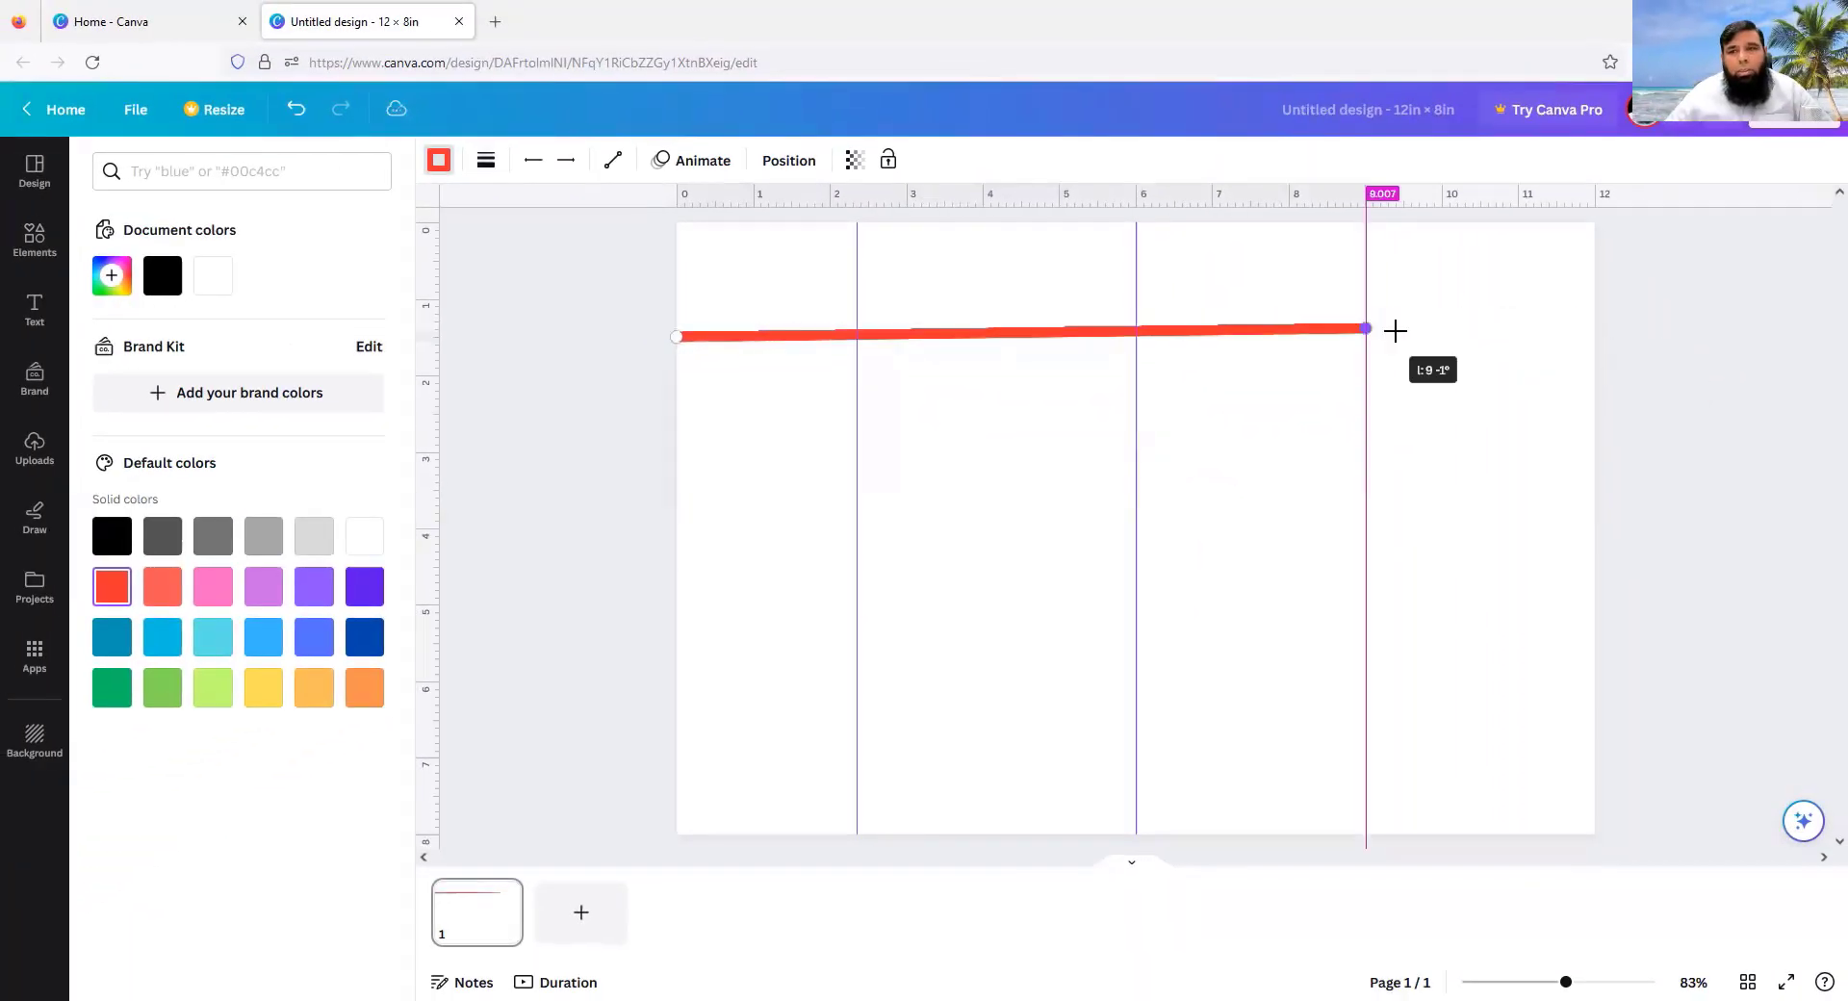
pyautogui.moveTo(1394, 331); pyautogui.dragTo(1364, 333)
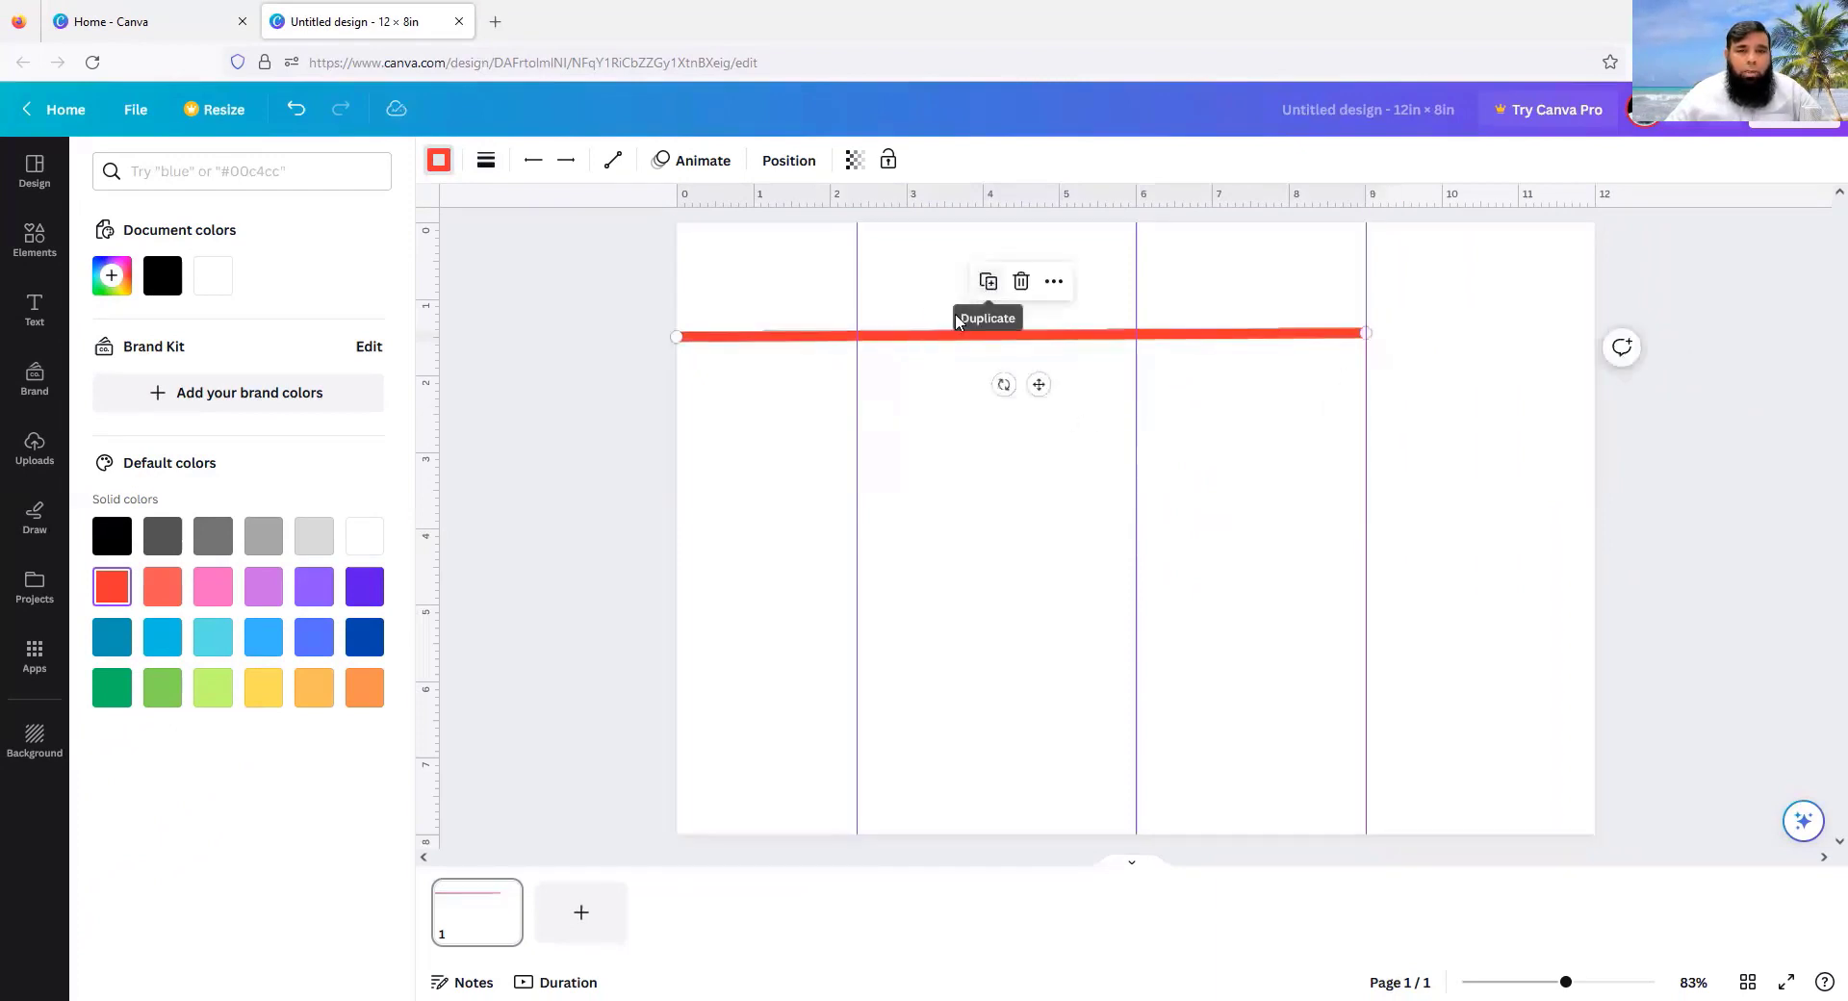
# Step: Duplicate the red line twice and place the copies below the original, spaced about 2.1 in apart
pyautogui.click(986, 284)
pyautogui.moveTo(933, 350); pyautogui.dragTo(944, 650)
pyautogui.click(988, 442)
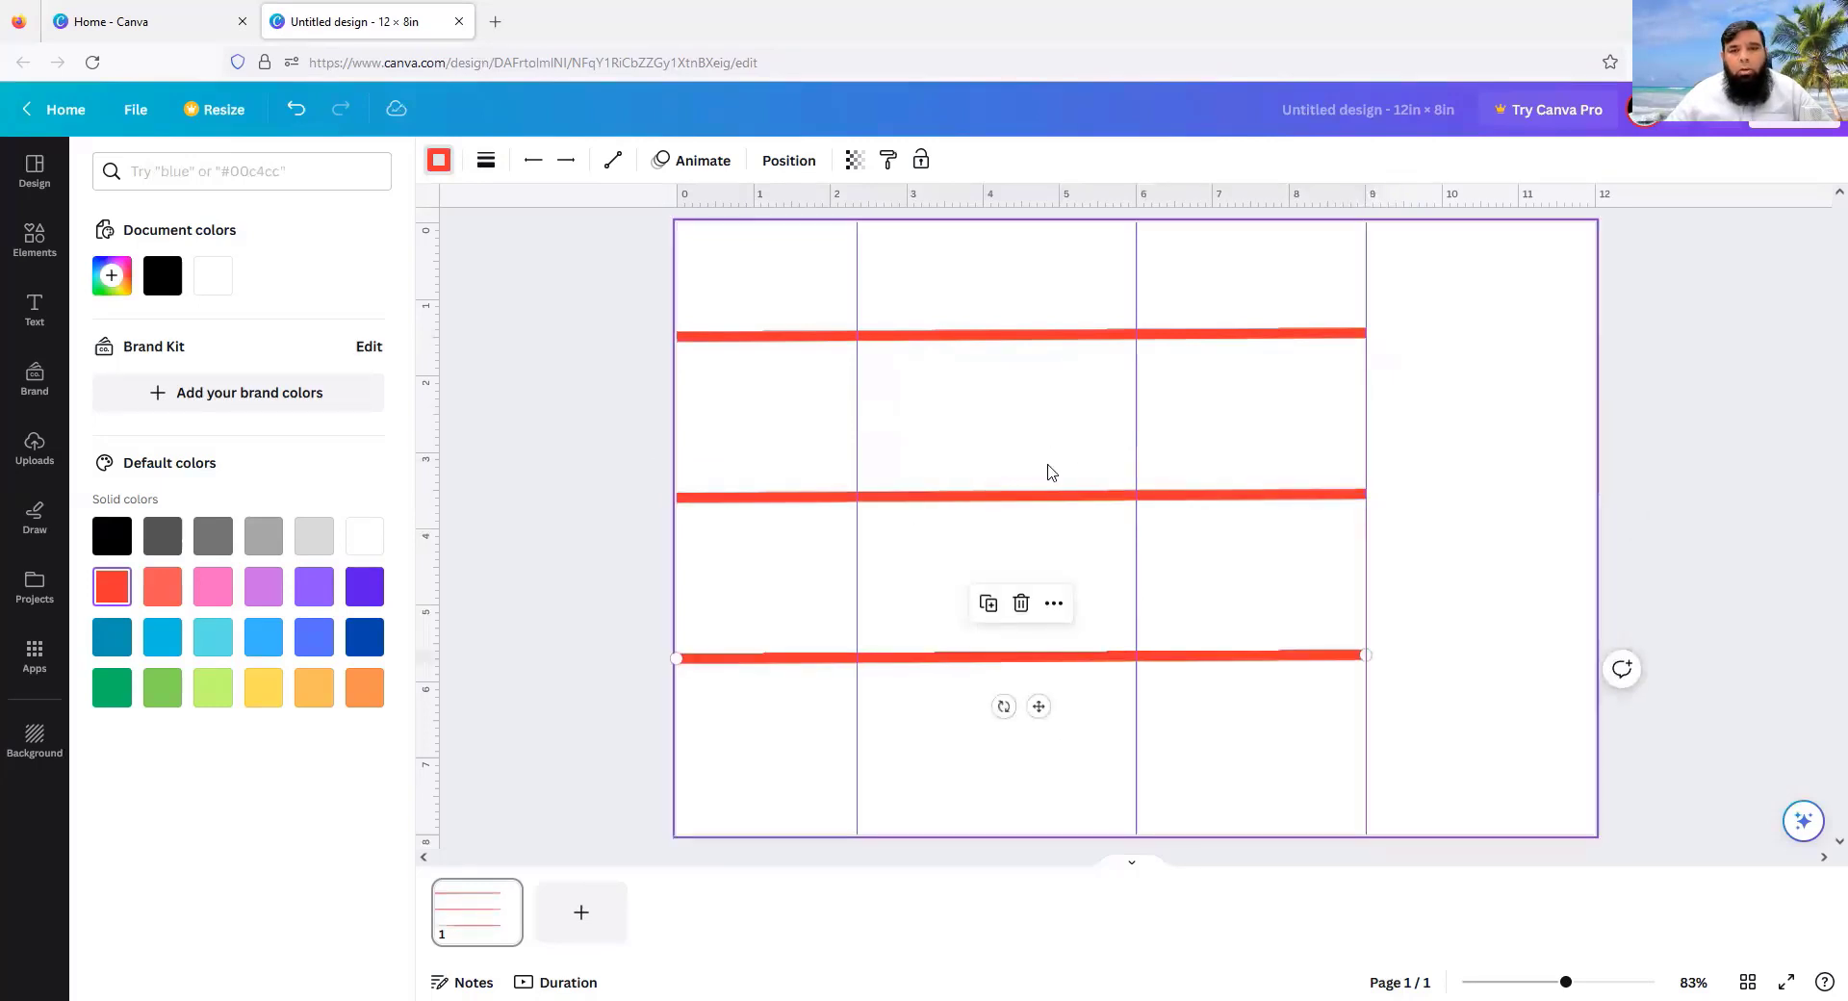
# Step: Duplicate the top line, rotate the copy to vertical and place it along the first vertical guide at about 2.4 in
pyautogui.click(1149, 342)
pyautogui.click(987, 293)
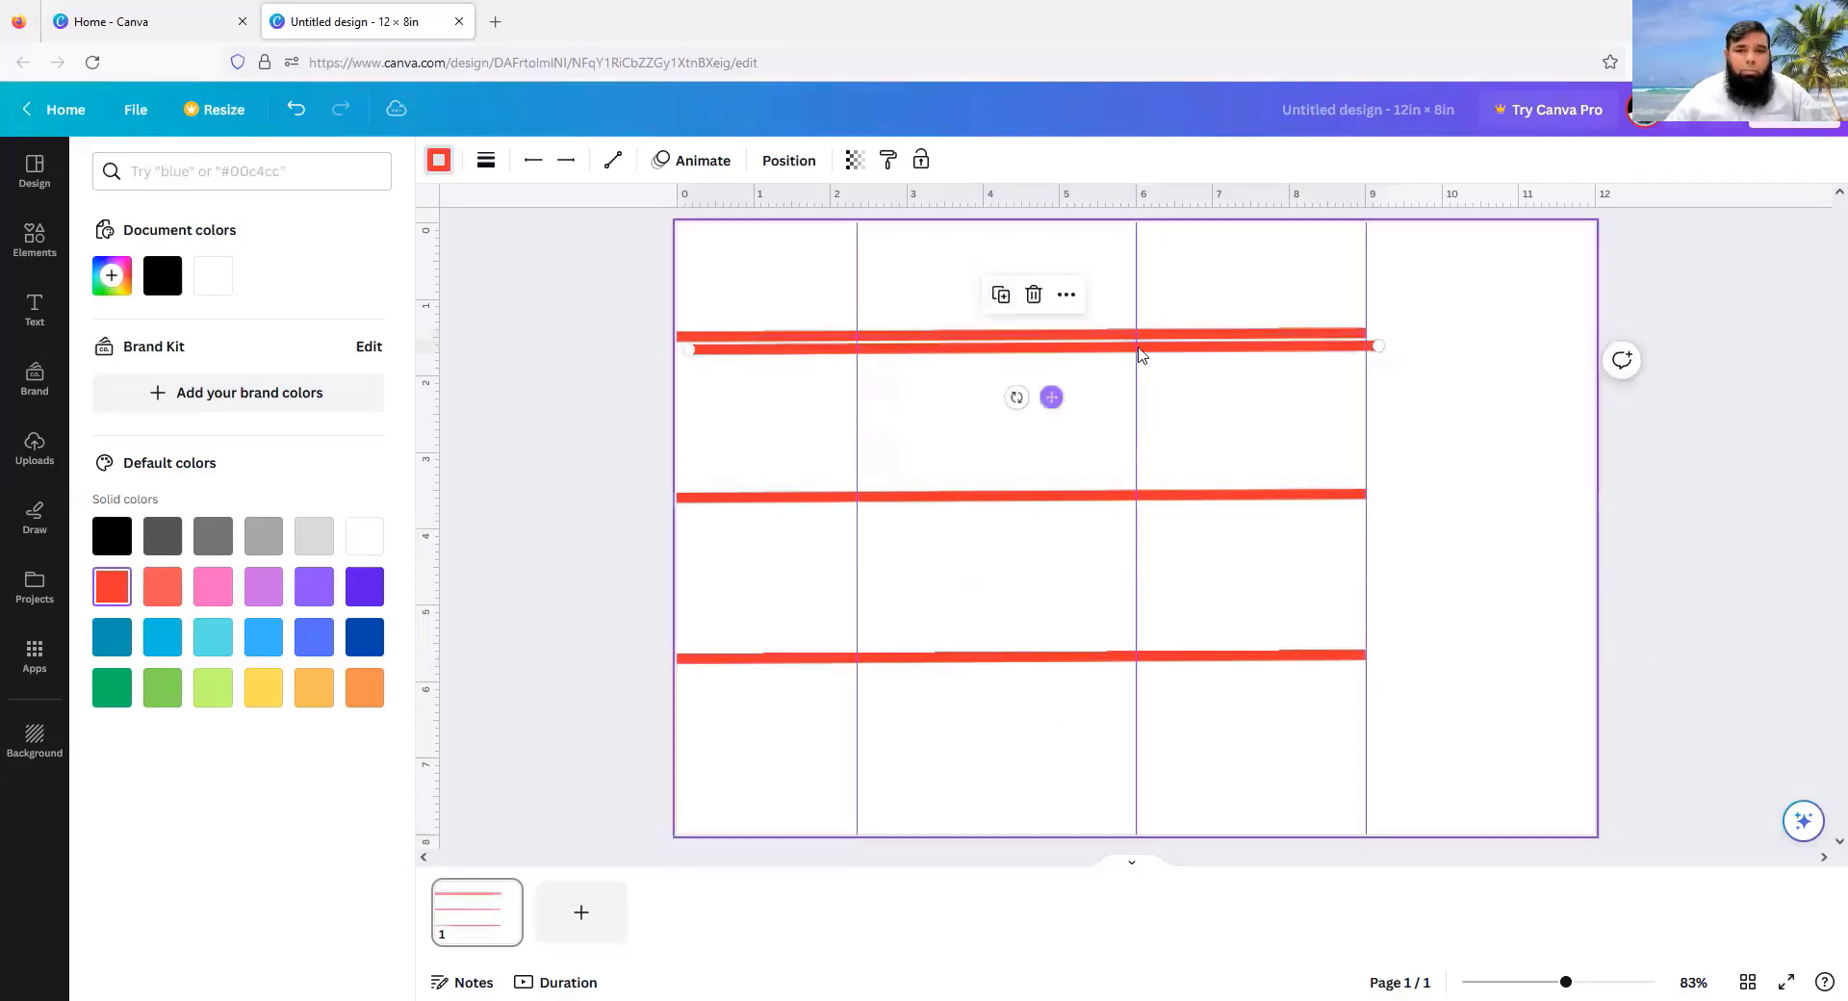
pyautogui.moveTo(1016, 396); pyautogui.dragTo(1089, 376)
pyautogui.moveTo(1193, 296); pyautogui.dragTo(1438, 225)
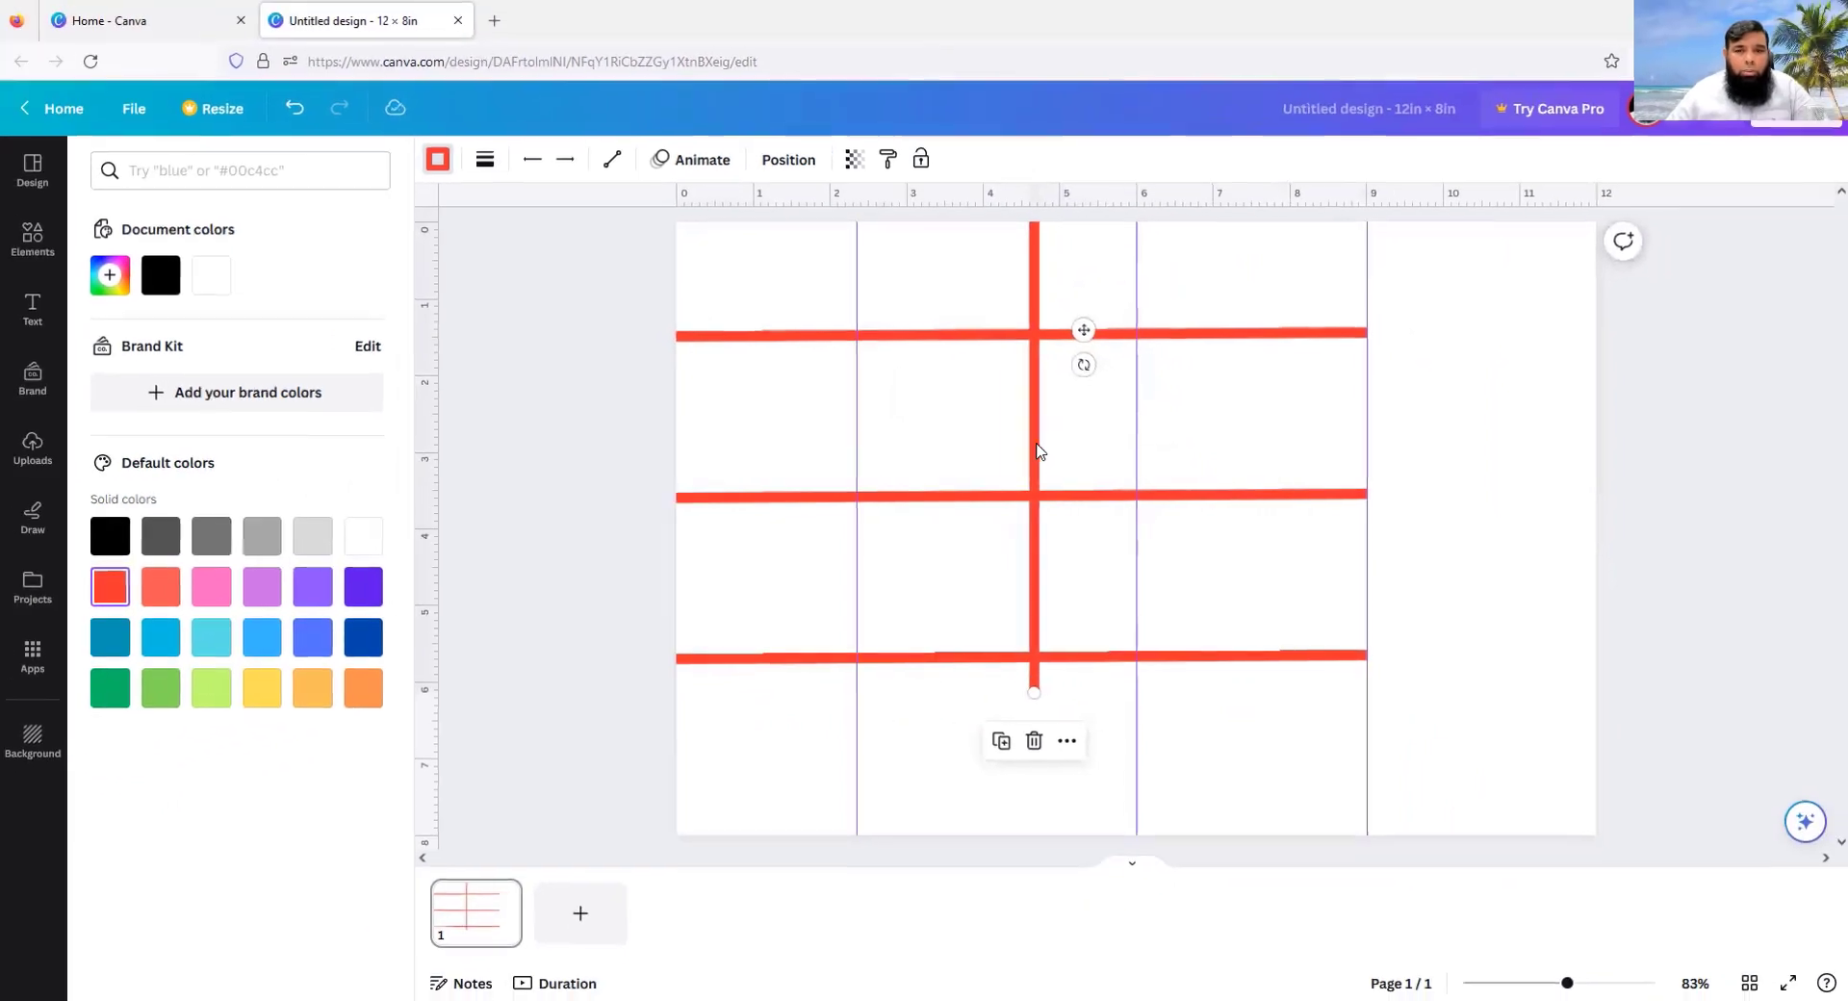
pyautogui.moveTo(1037, 448); pyautogui.dragTo(862, 662)
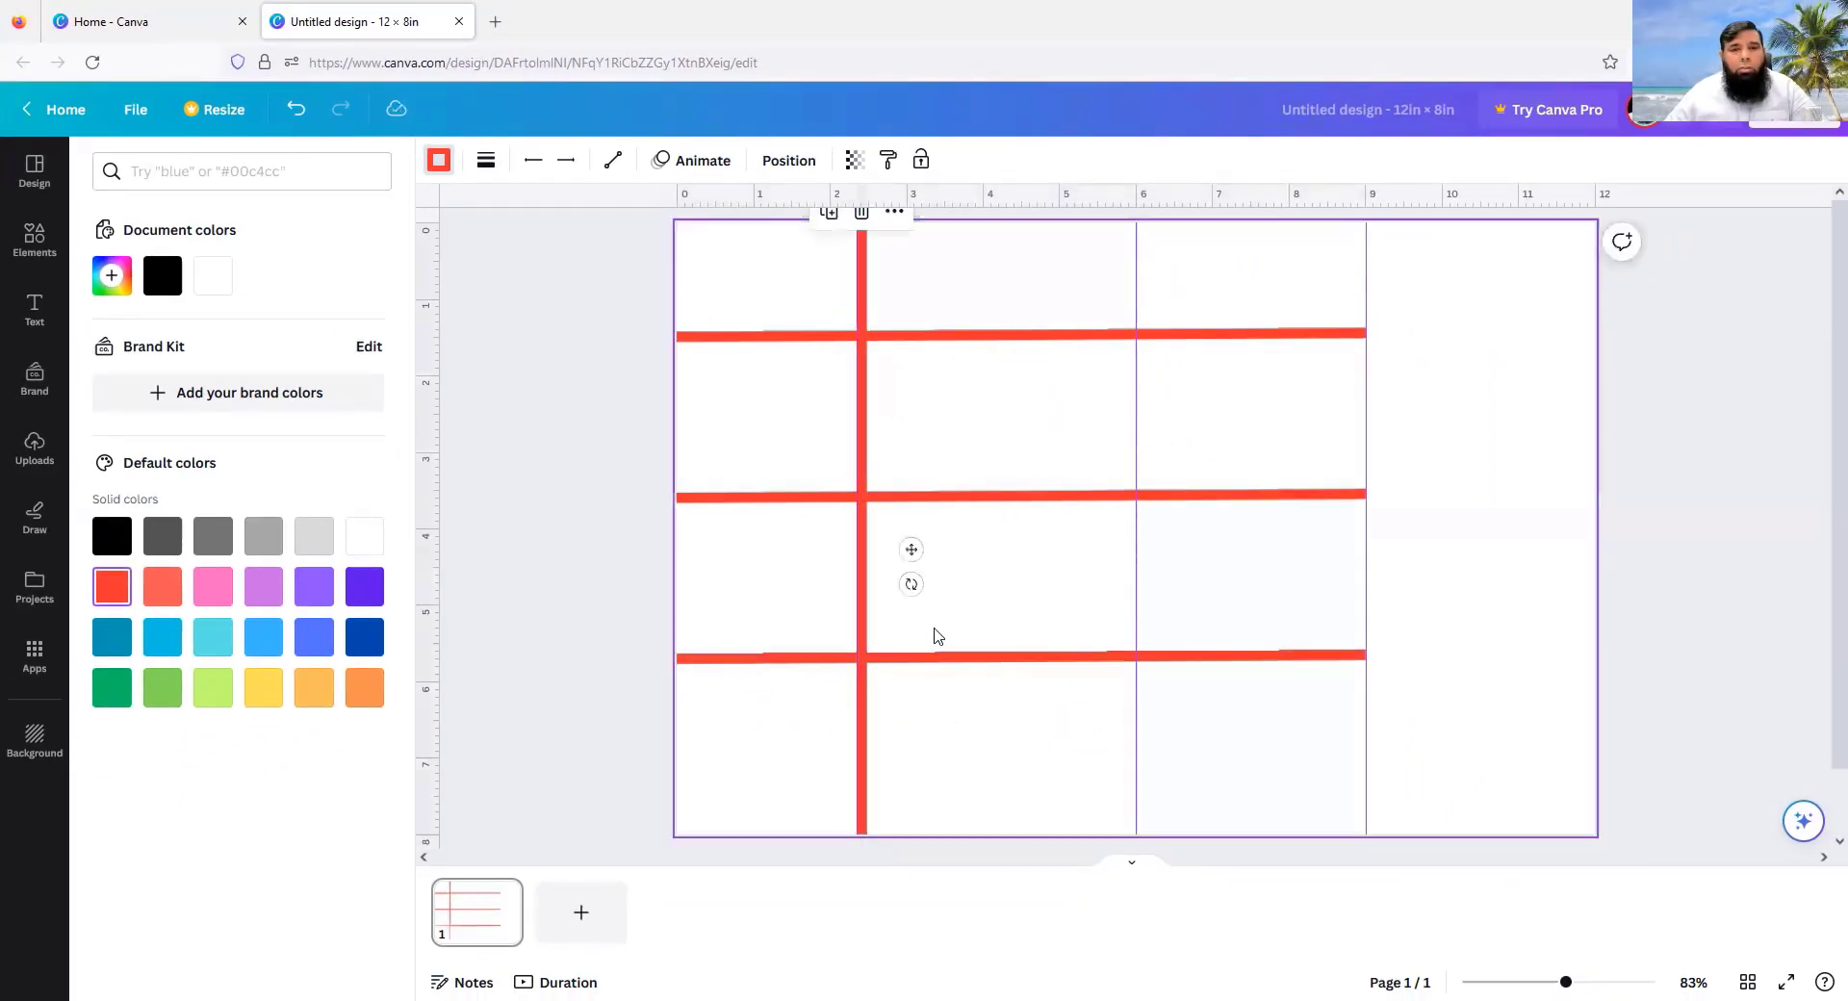
# Step: Set the top horizontal line and the vertical line to the short-dash style
pyautogui.click(749, 335)
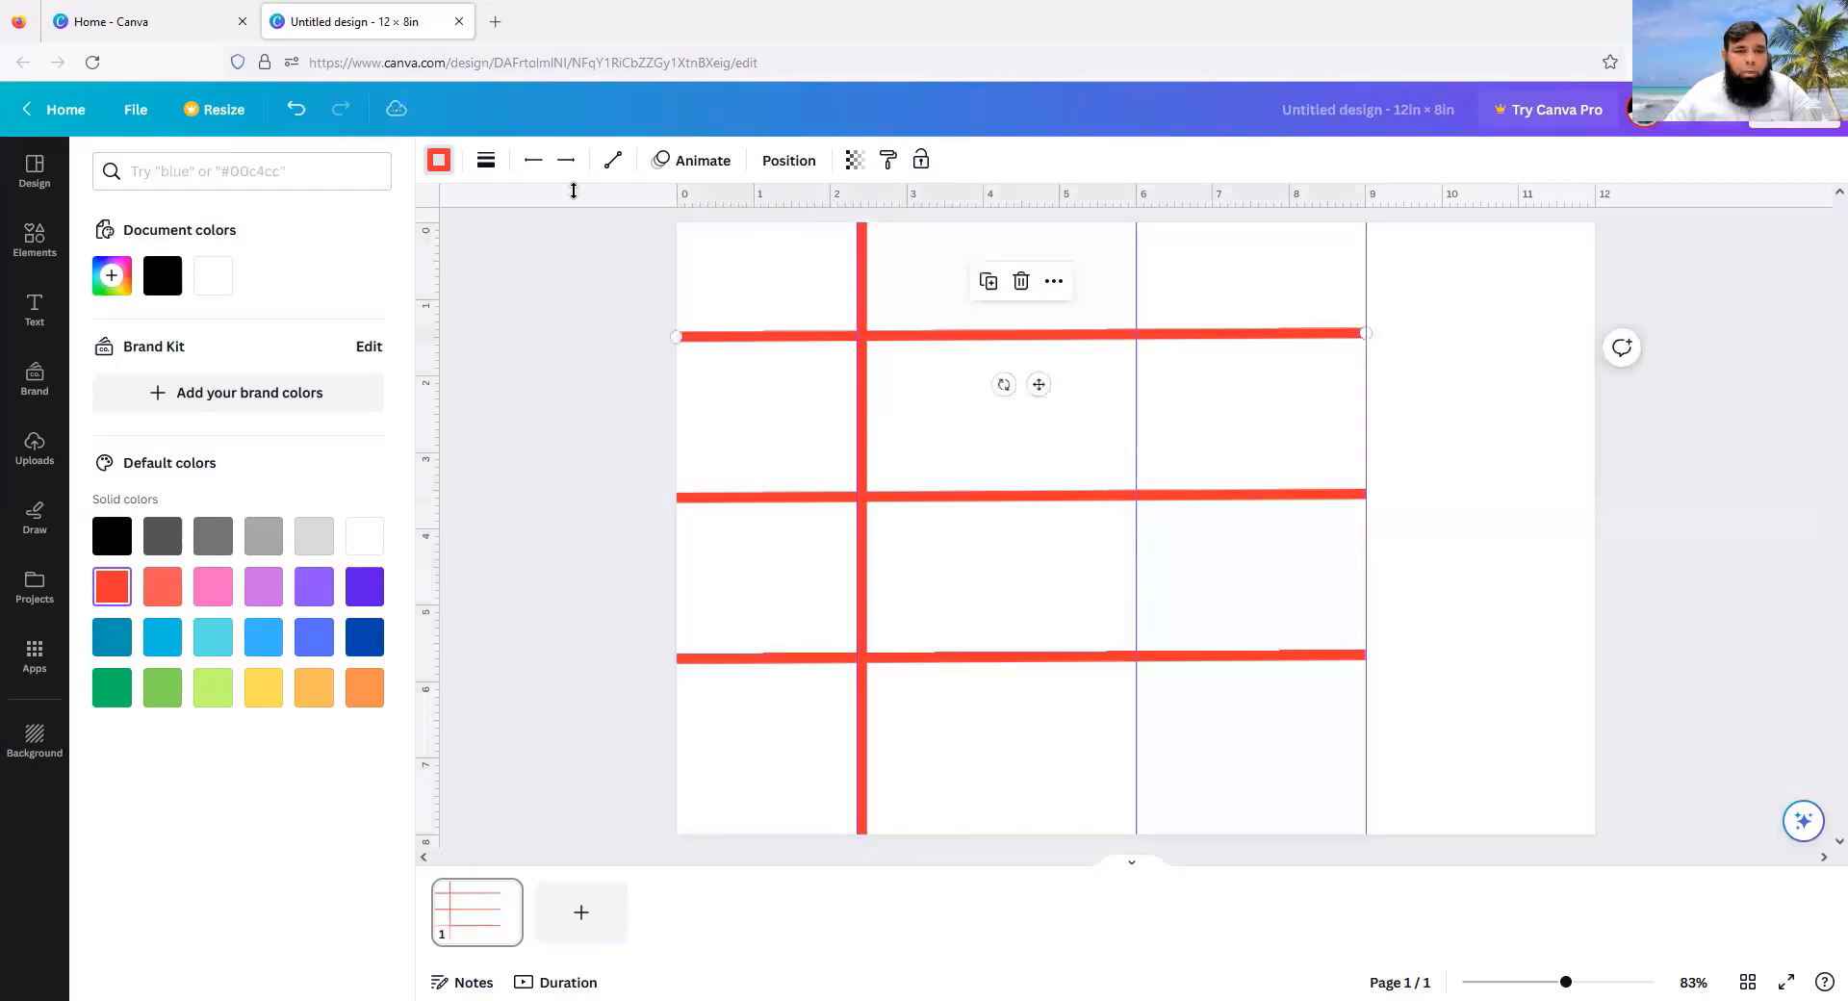
pyautogui.click(487, 161)
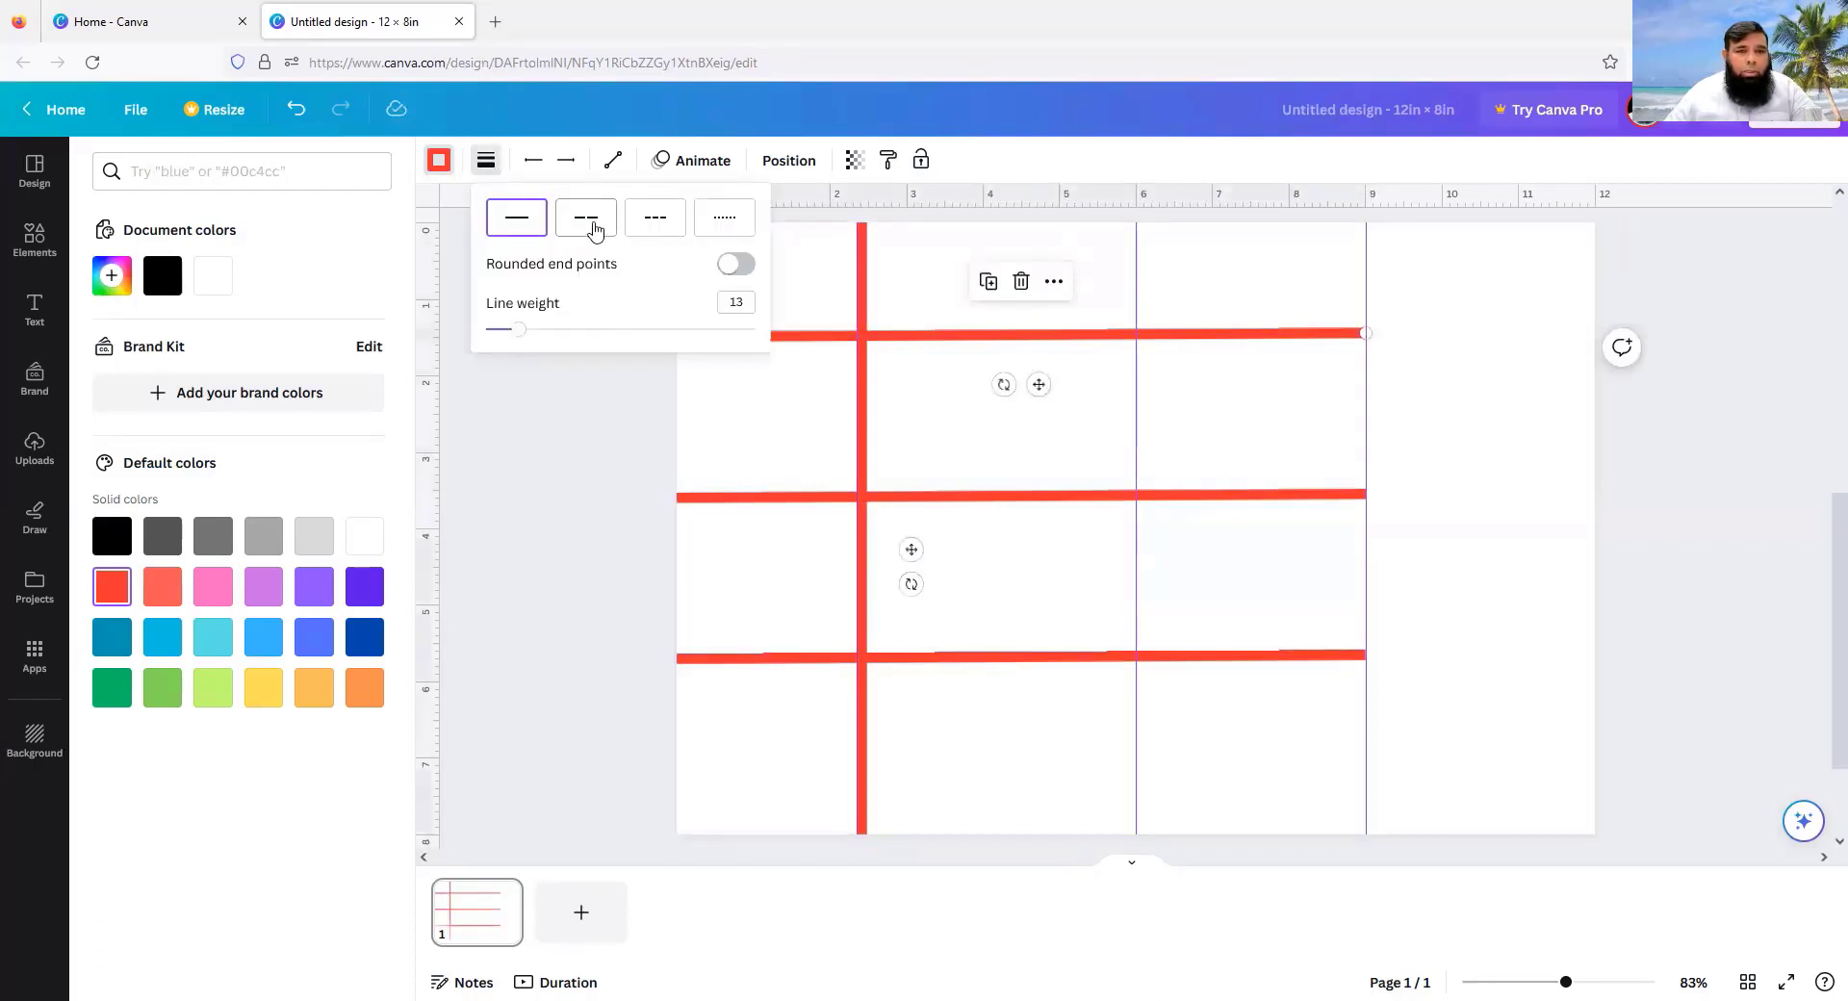
pyautogui.click(599, 225)
pyautogui.click(642, 231)
pyautogui.click(861, 486)
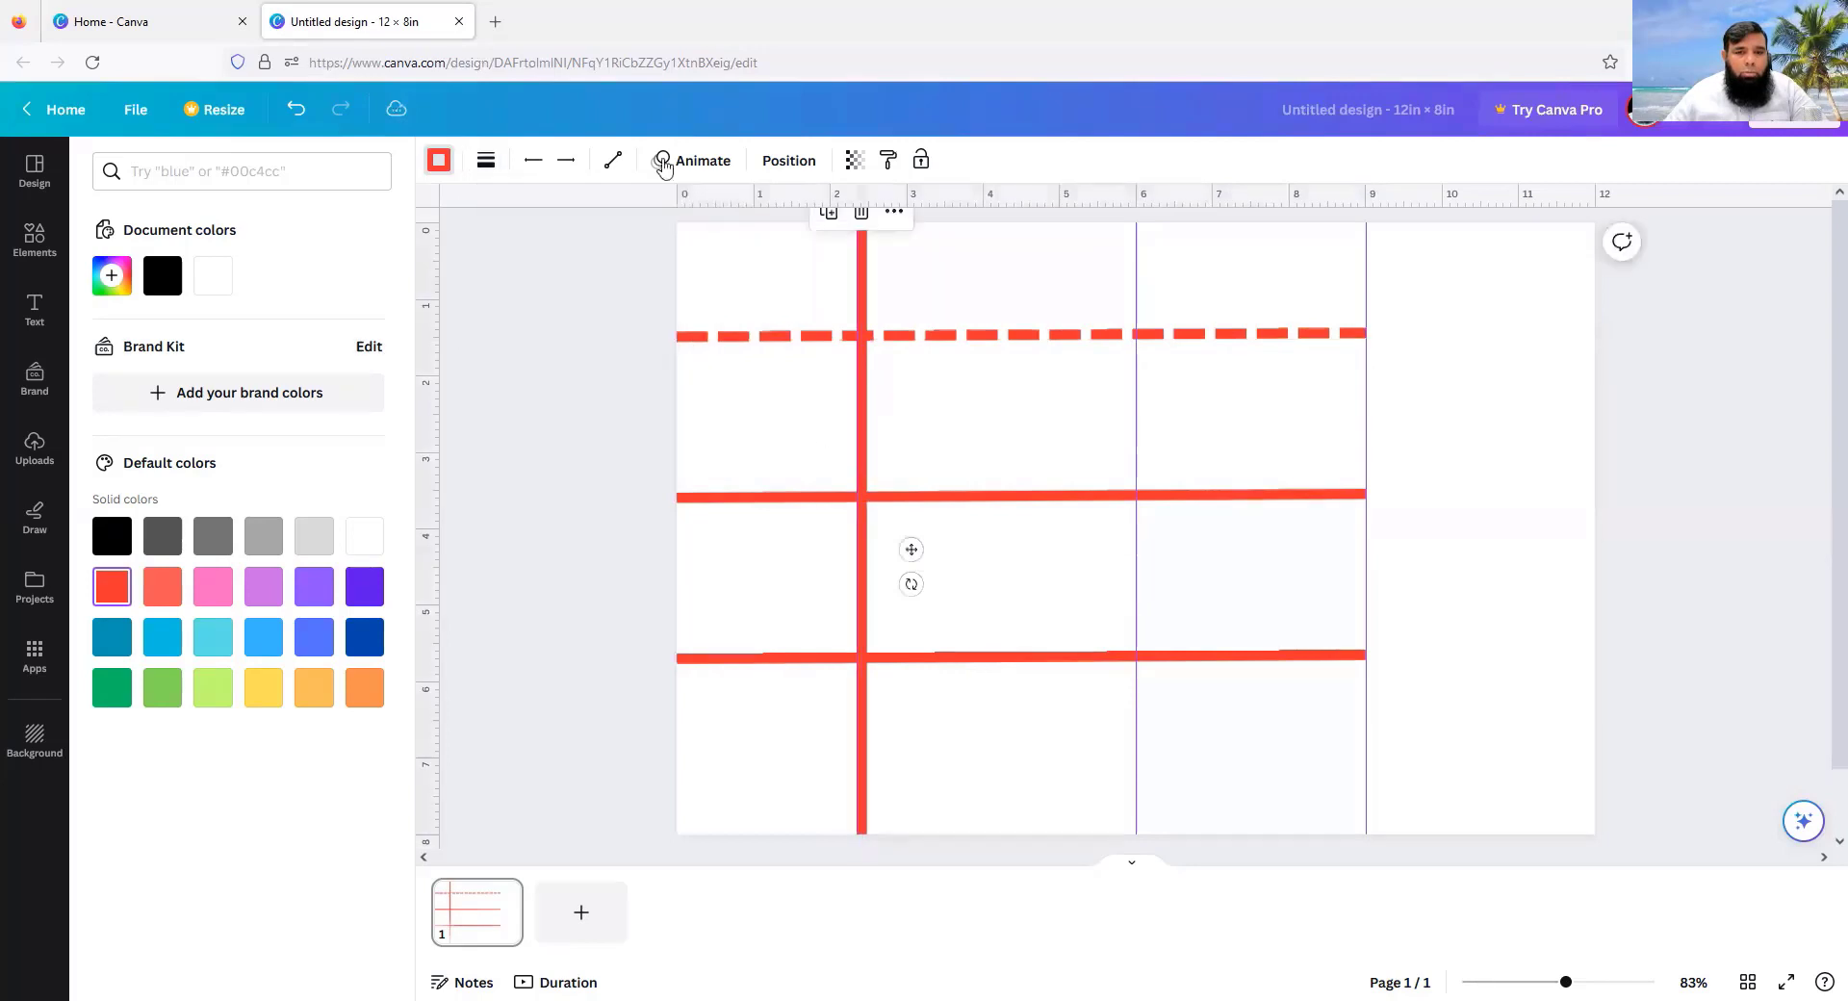
pyautogui.click(488, 163)
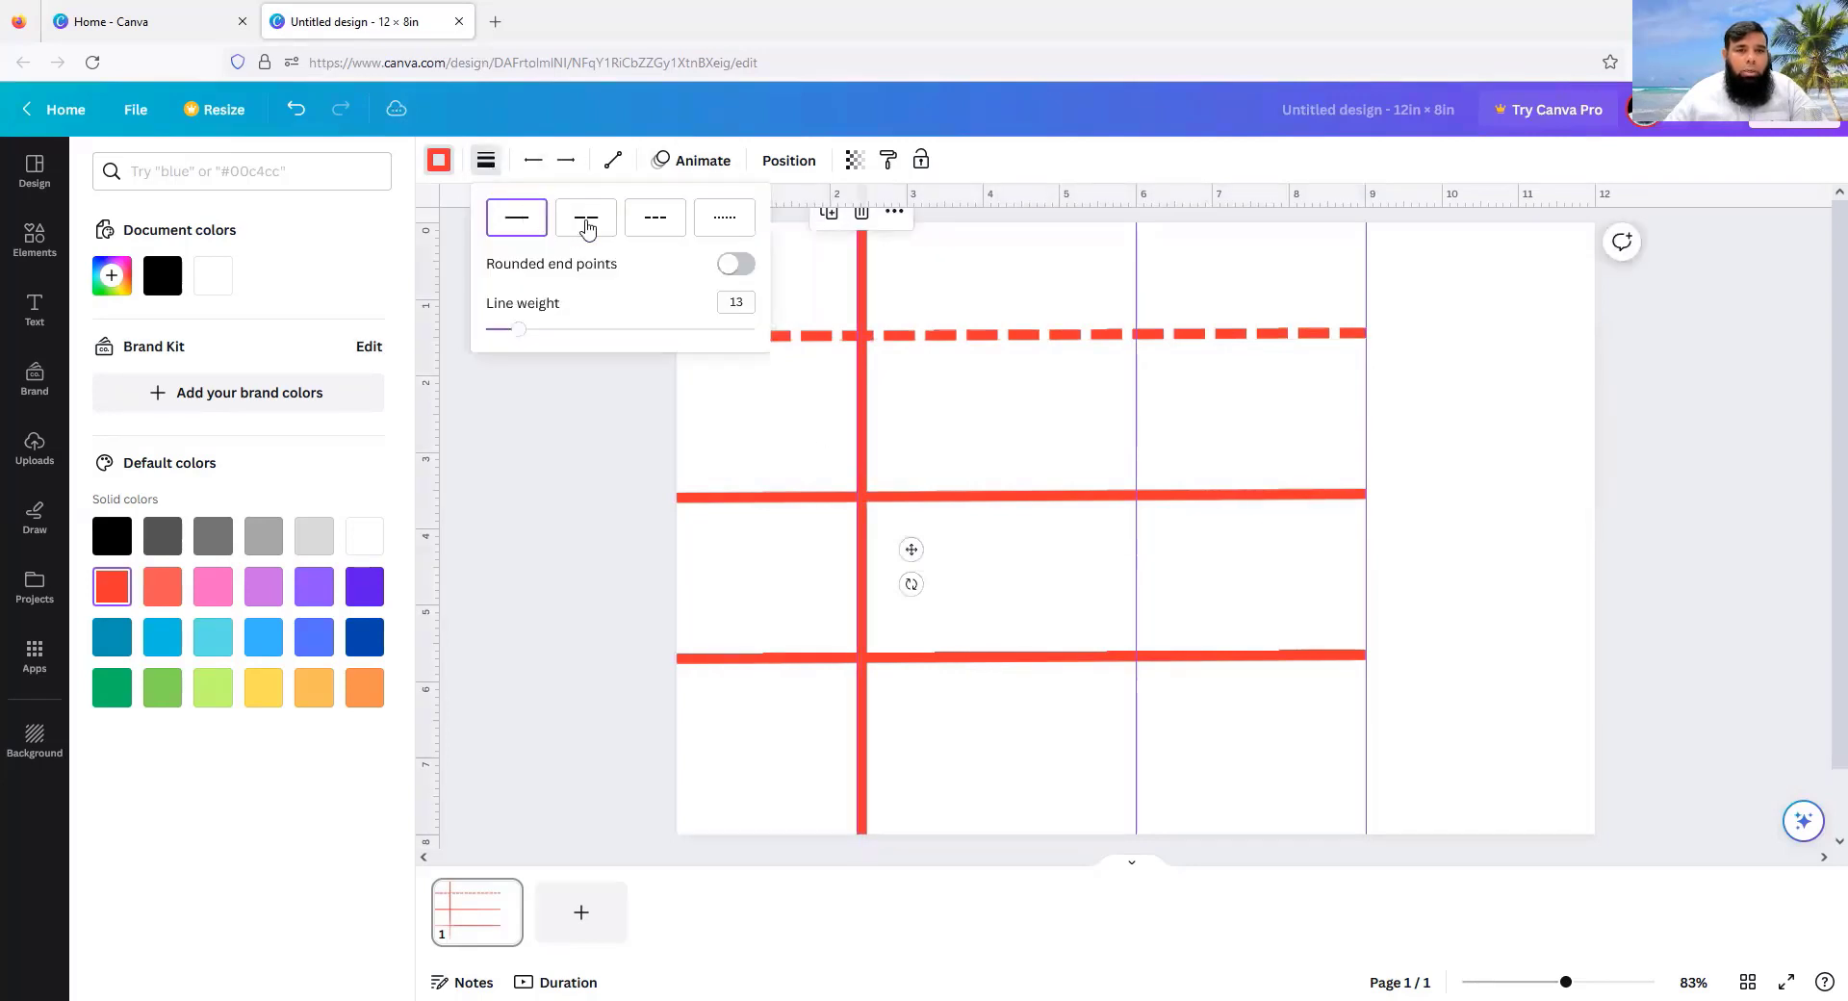
pyautogui.click(657, 220)
pyautogui.click(608, 596)
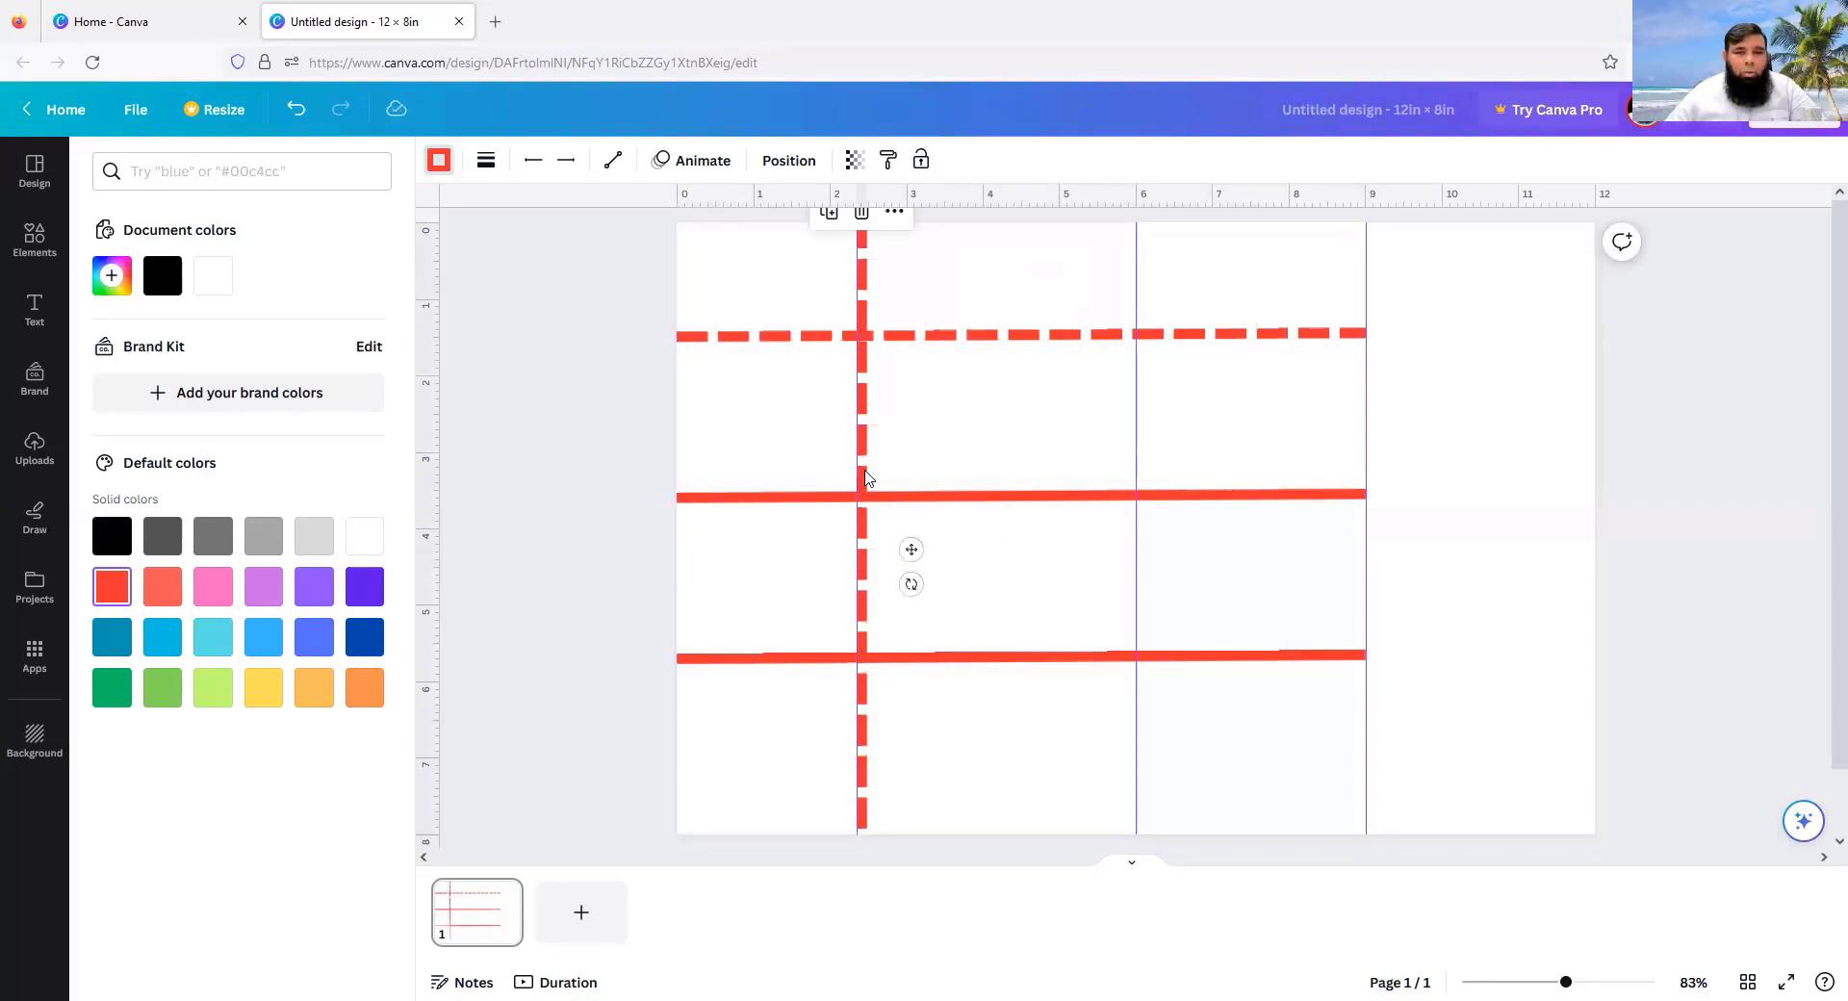
# Step: Reposition the vertical dashed line at about 4.8 in across, the horizontal dashed line about 3.9 in down and the middle solid line about 1.2 in down
pyautogui.moveTo(1046, 472); pyautogui.dragTo(1047, 473)
pyautogui.moveTo(1175, 354); pyautogui.dragTo(1126, 507)
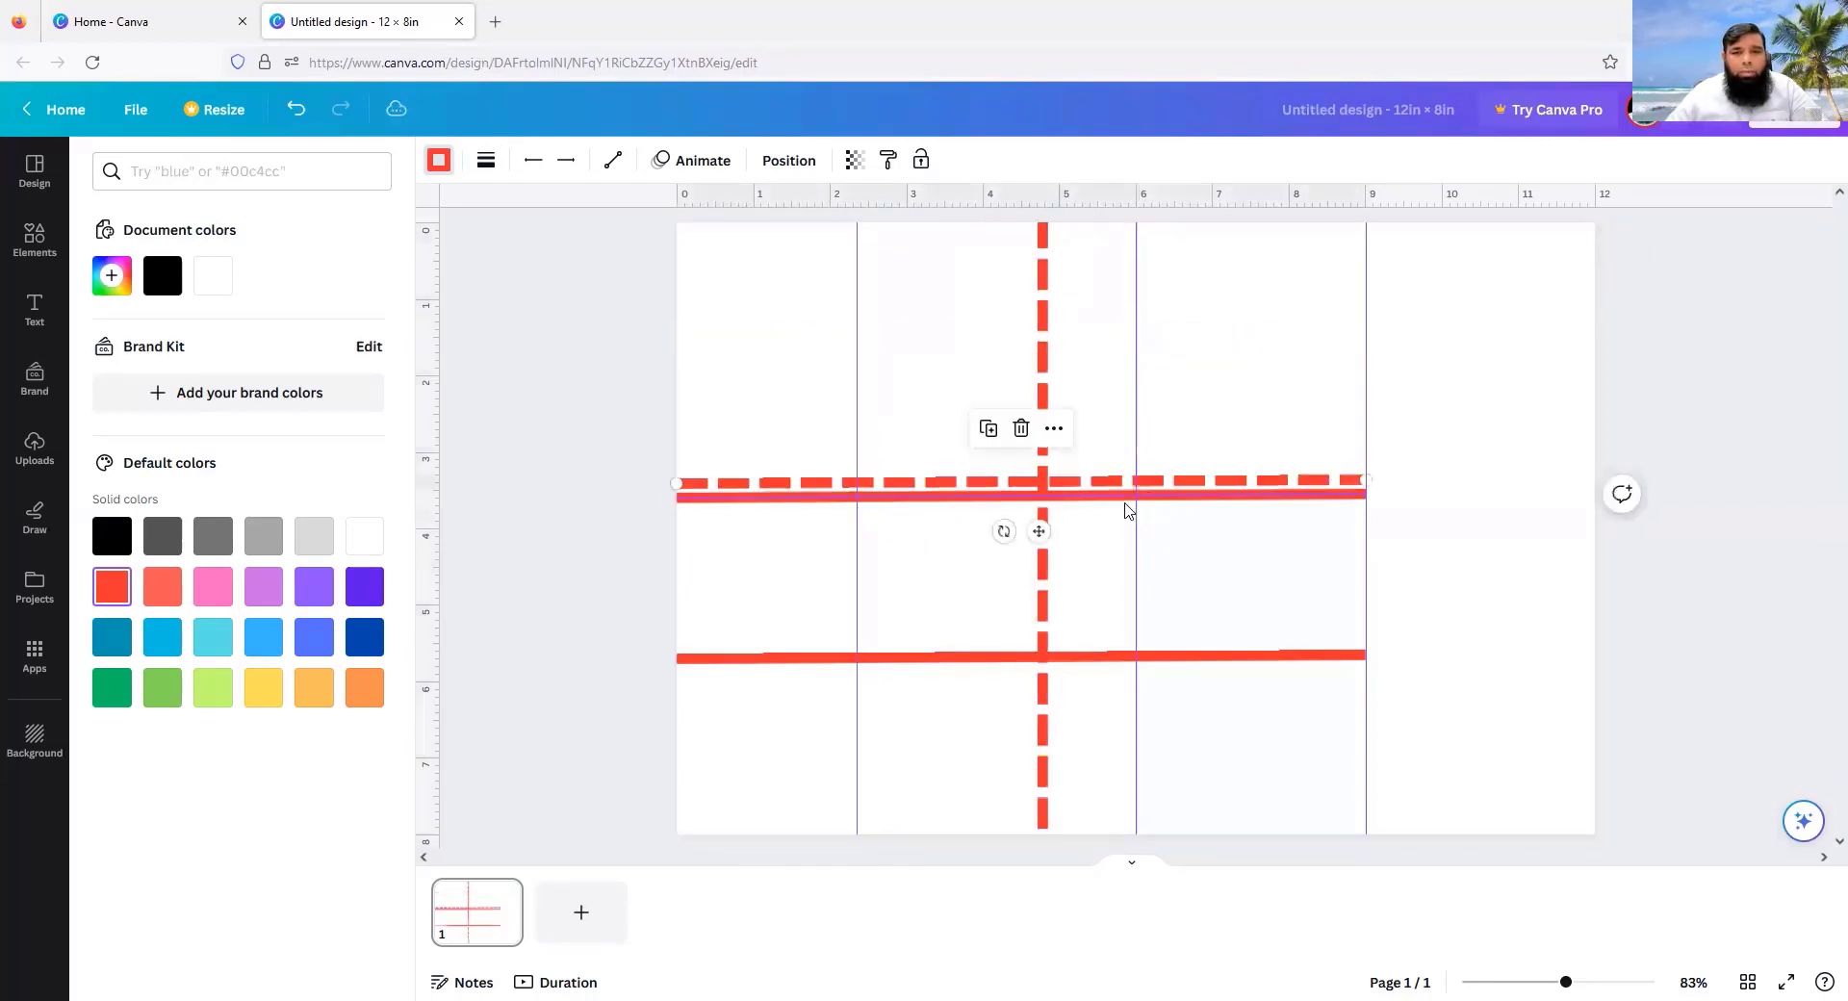
pyautogui.hotkey('ctrl', 'z')
pyautogui.hotkey('ctrl', 'z')
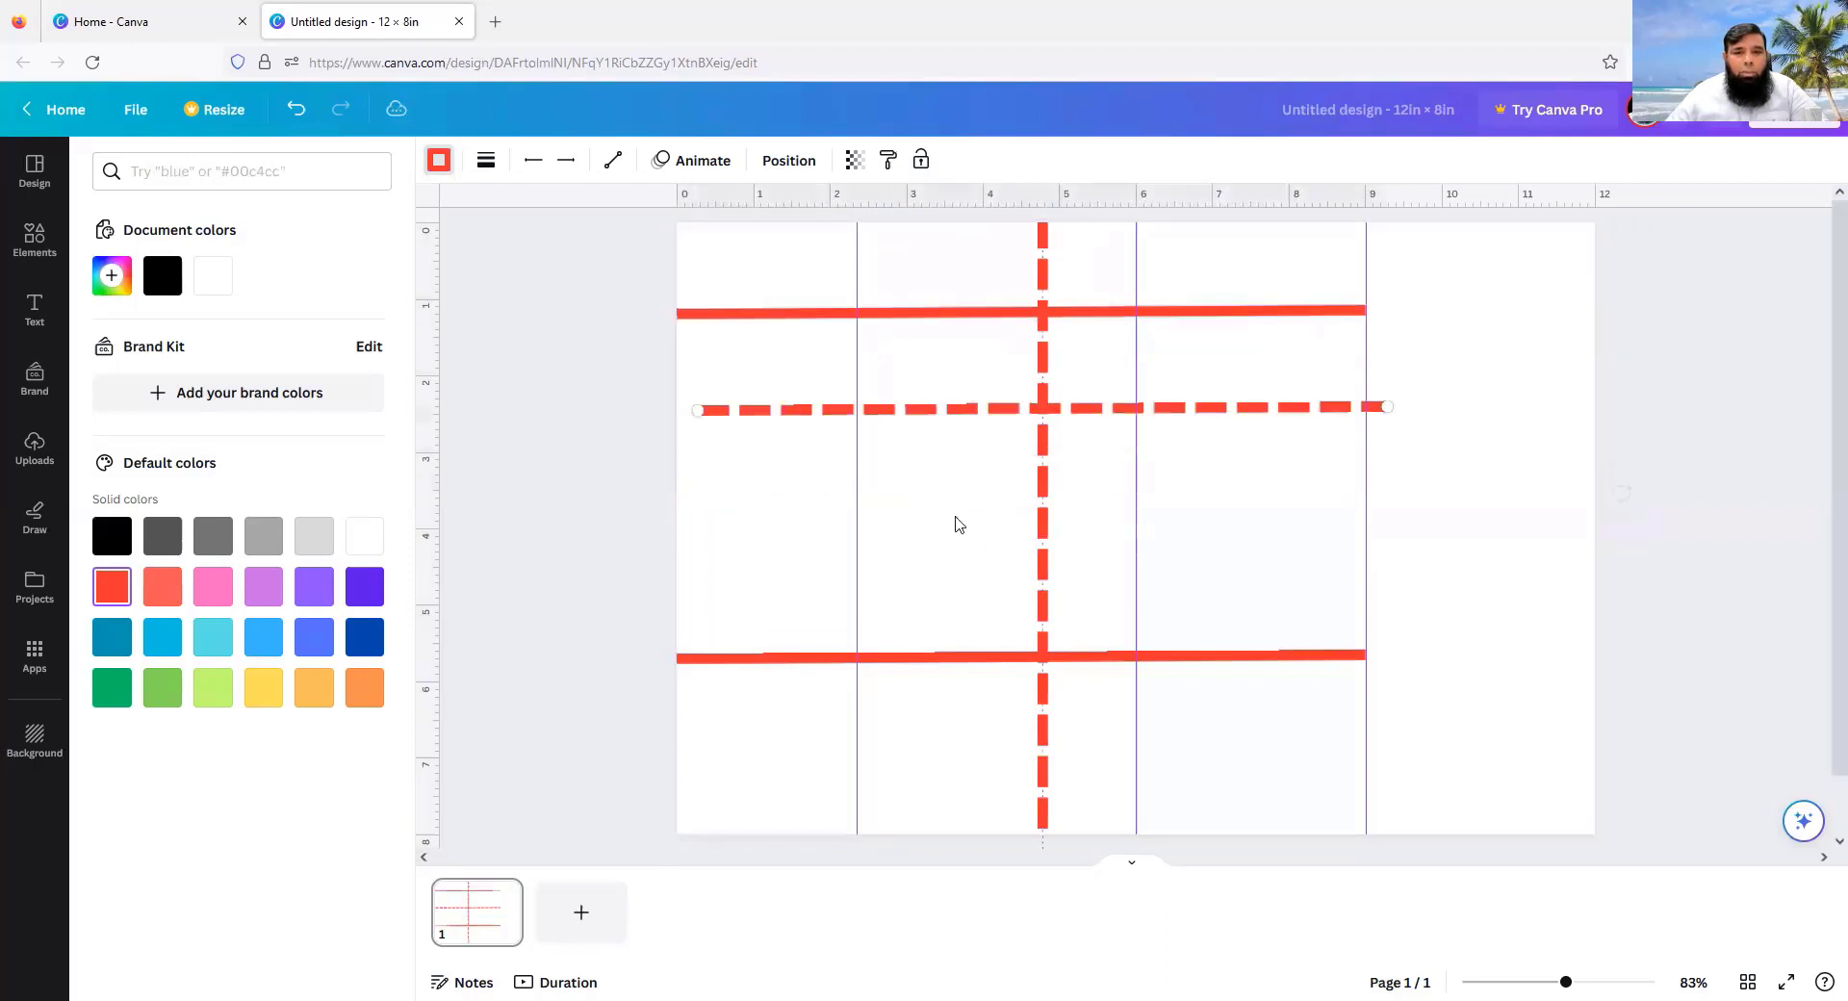
pyautogui.moveTo(887, 429); pyautogui.dragTo(893, 543)
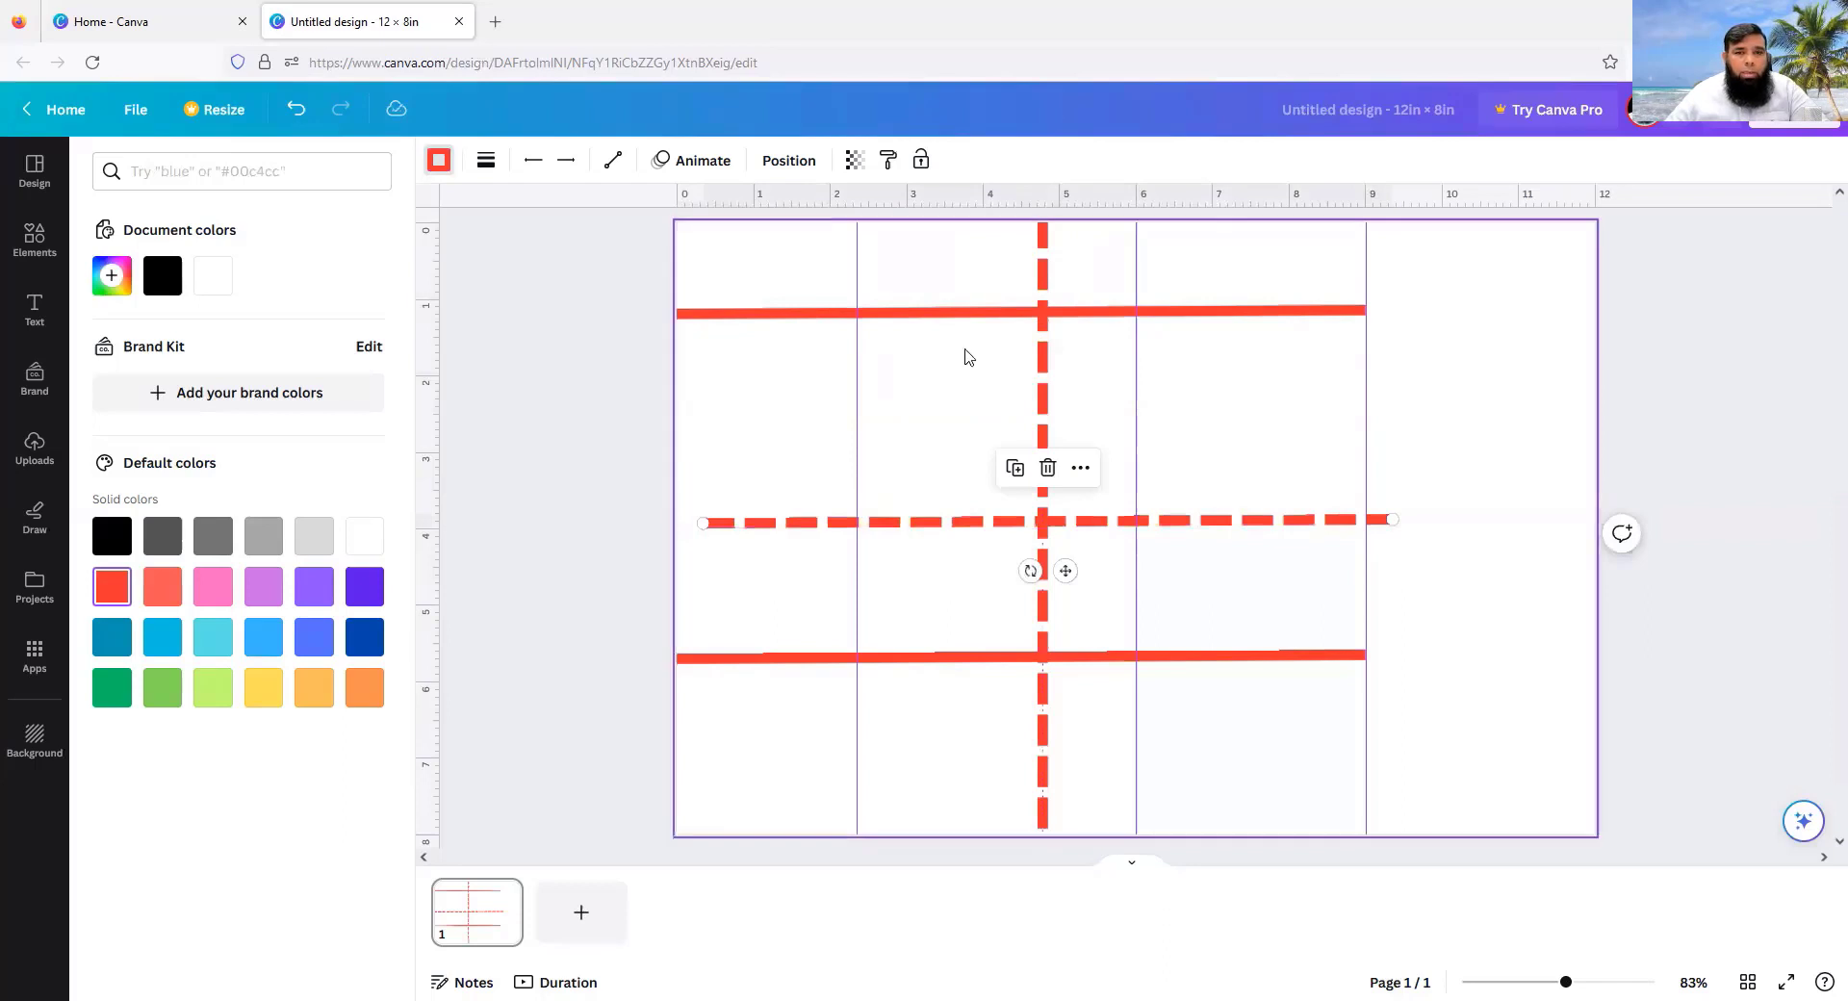
# Step: Delete the vertical dashed line and all three horizontal red lines from the page
pyautogui.click(1042, 323)
pyautogui.press('Delete')
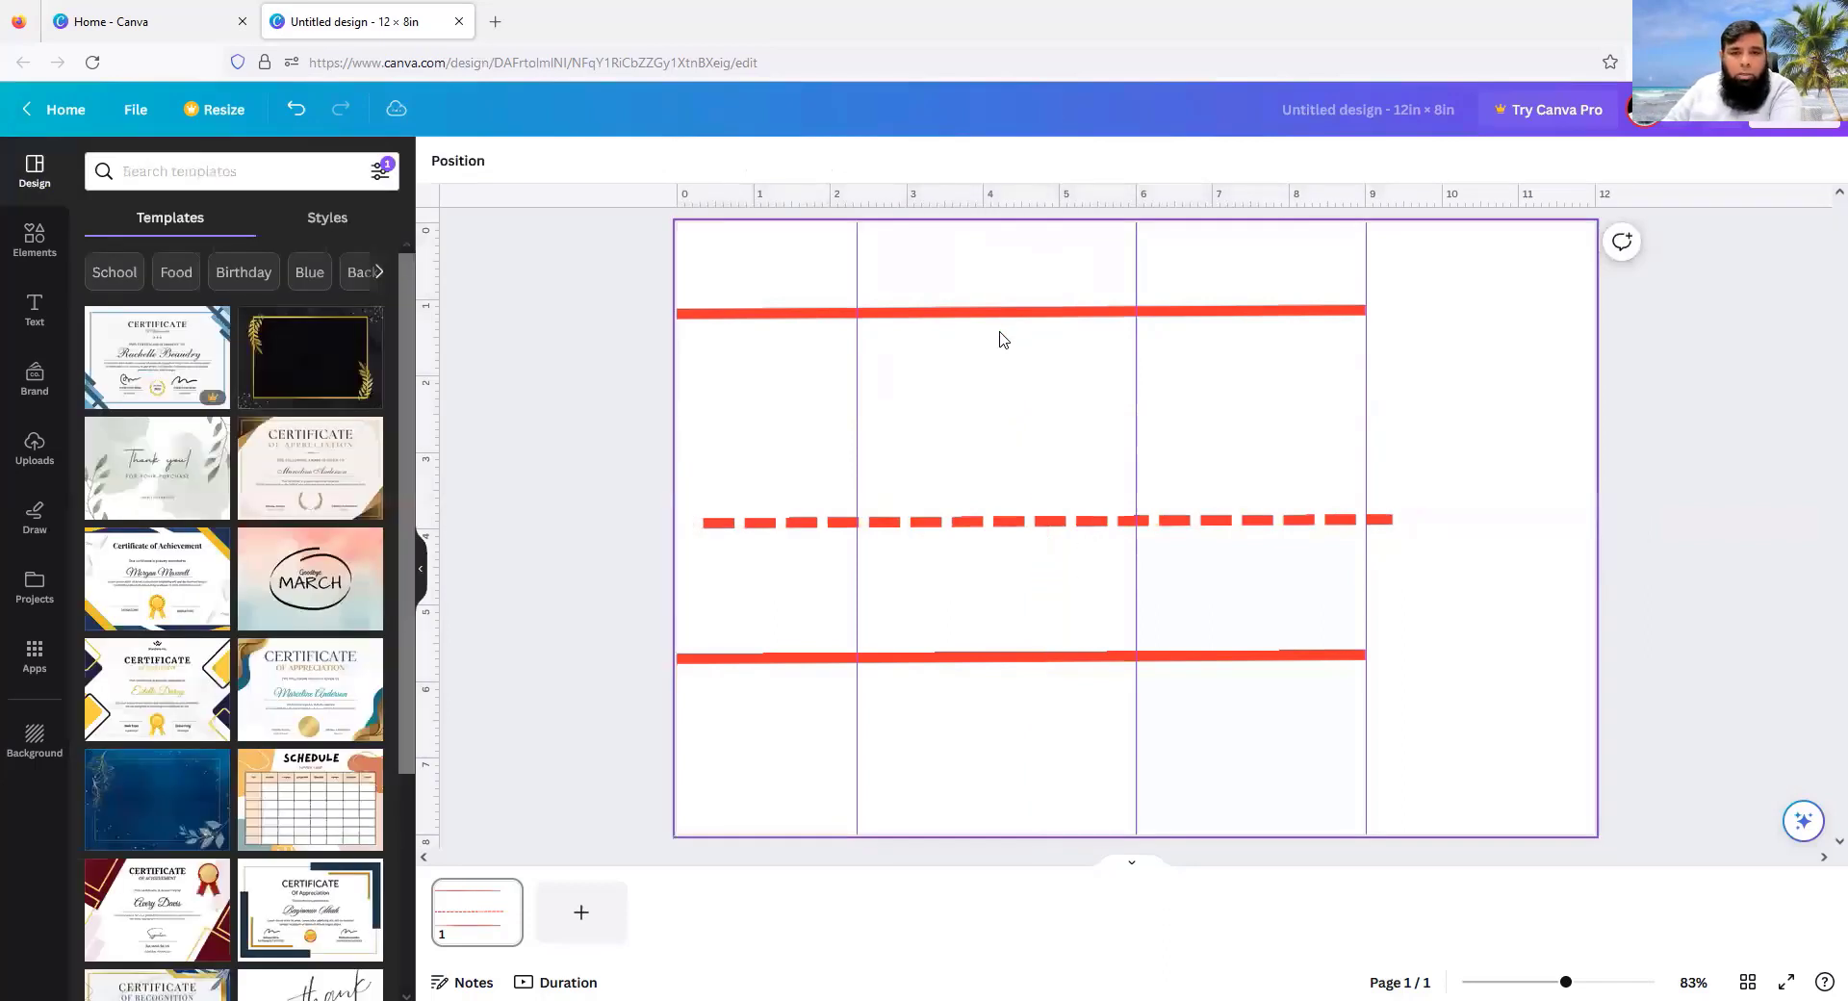
pyautogui.click(999, 314)
pyautogui.press('Delete')
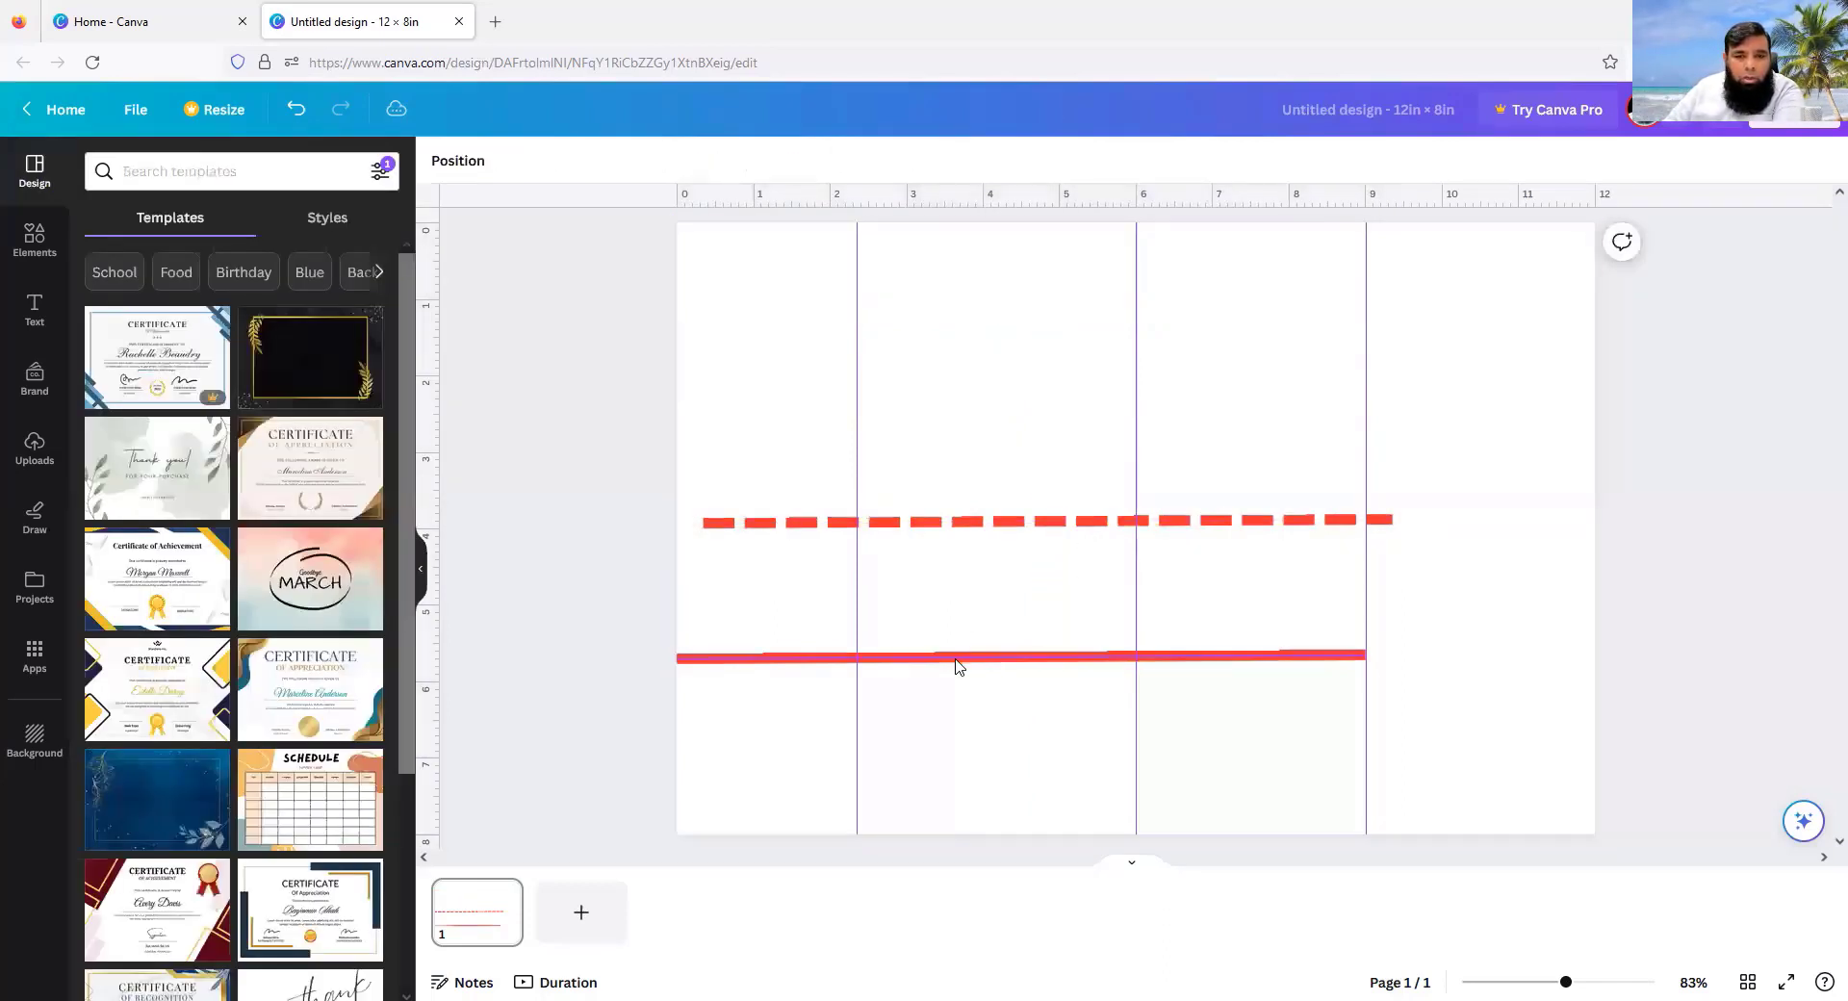
pyautogui.press('Delete')
pyautogui.click(1001, 524)
pyautogui.press('Delete')
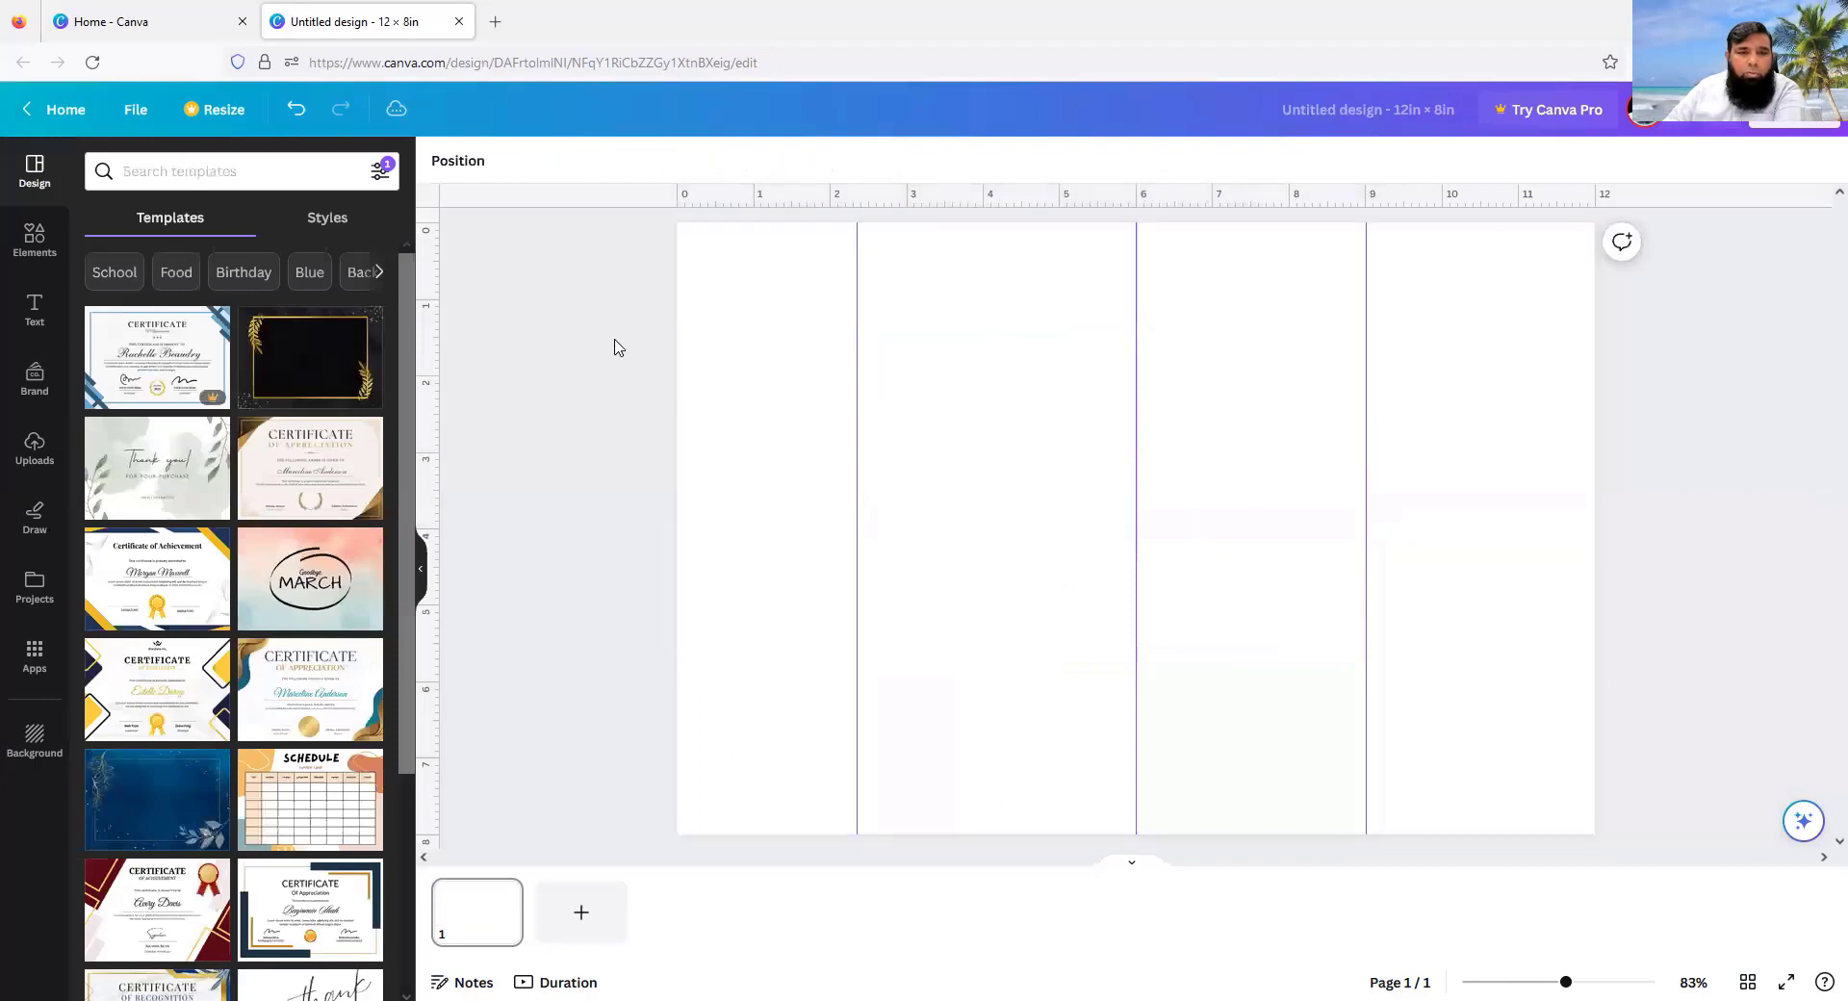
# Step: Move the first vertical guide to about 2.1 in and lock the guides
pyautogui.click(127, 113)
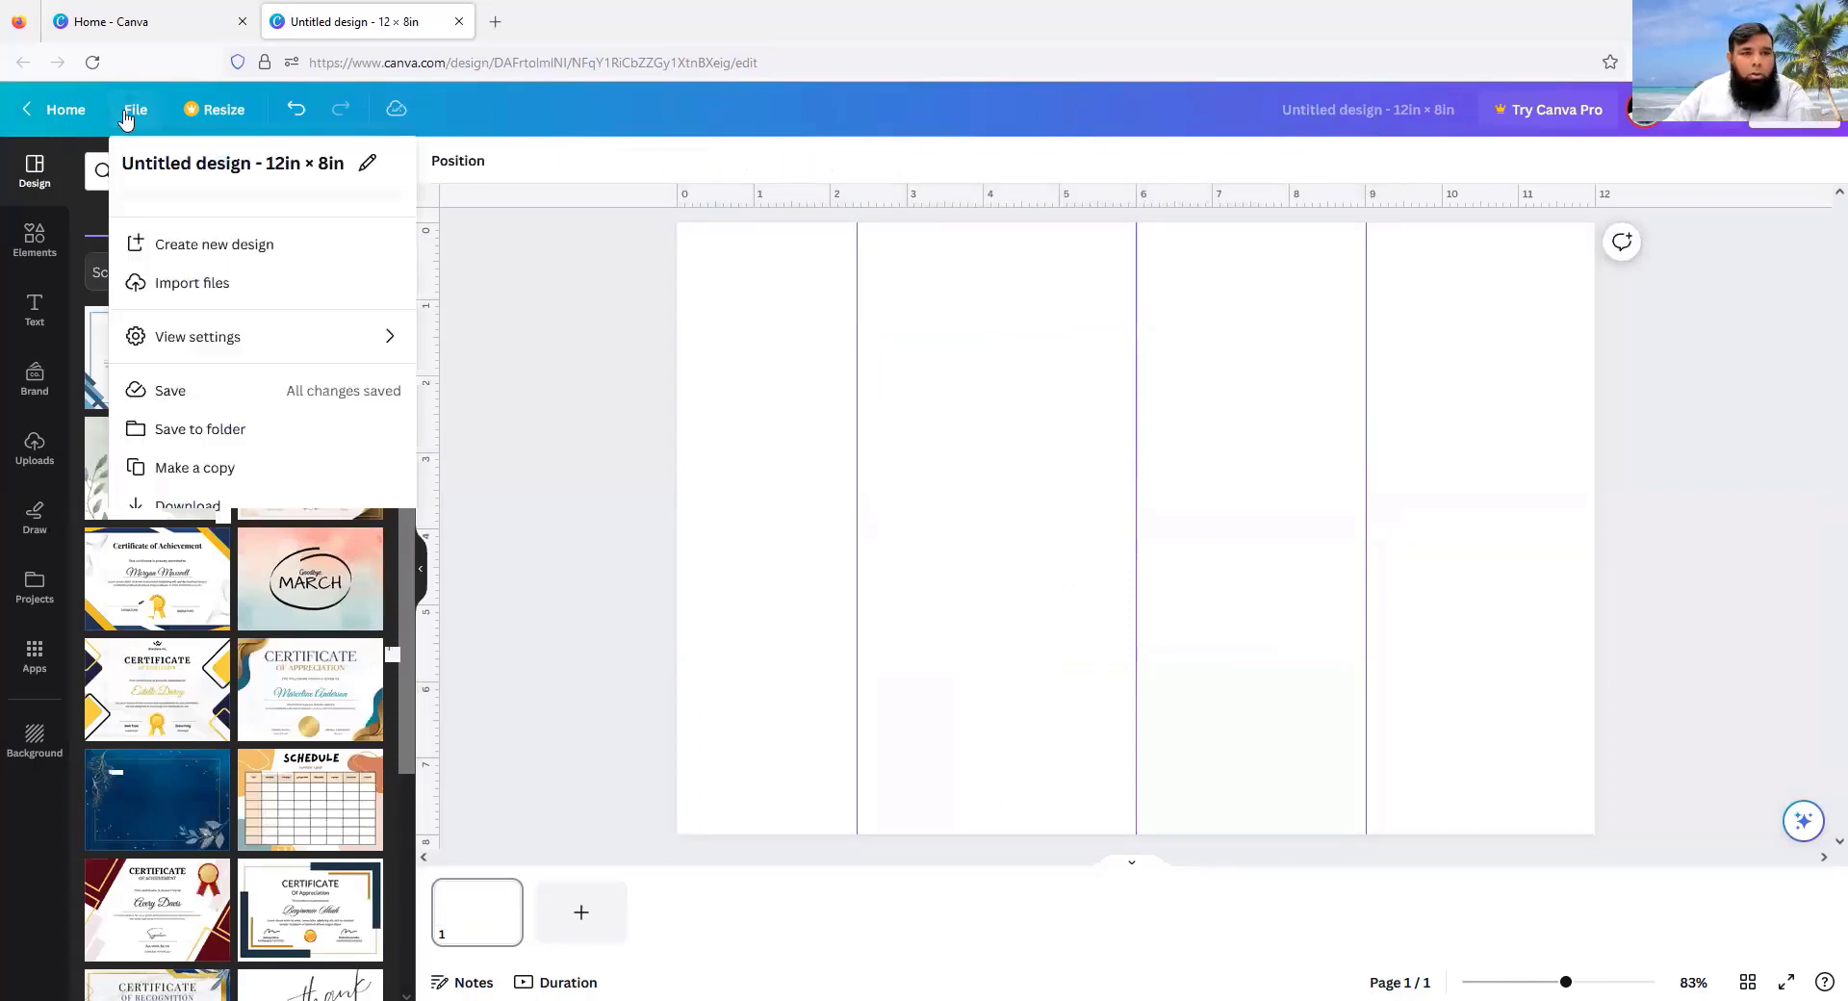
pyautogui.moveTo(225, 342)
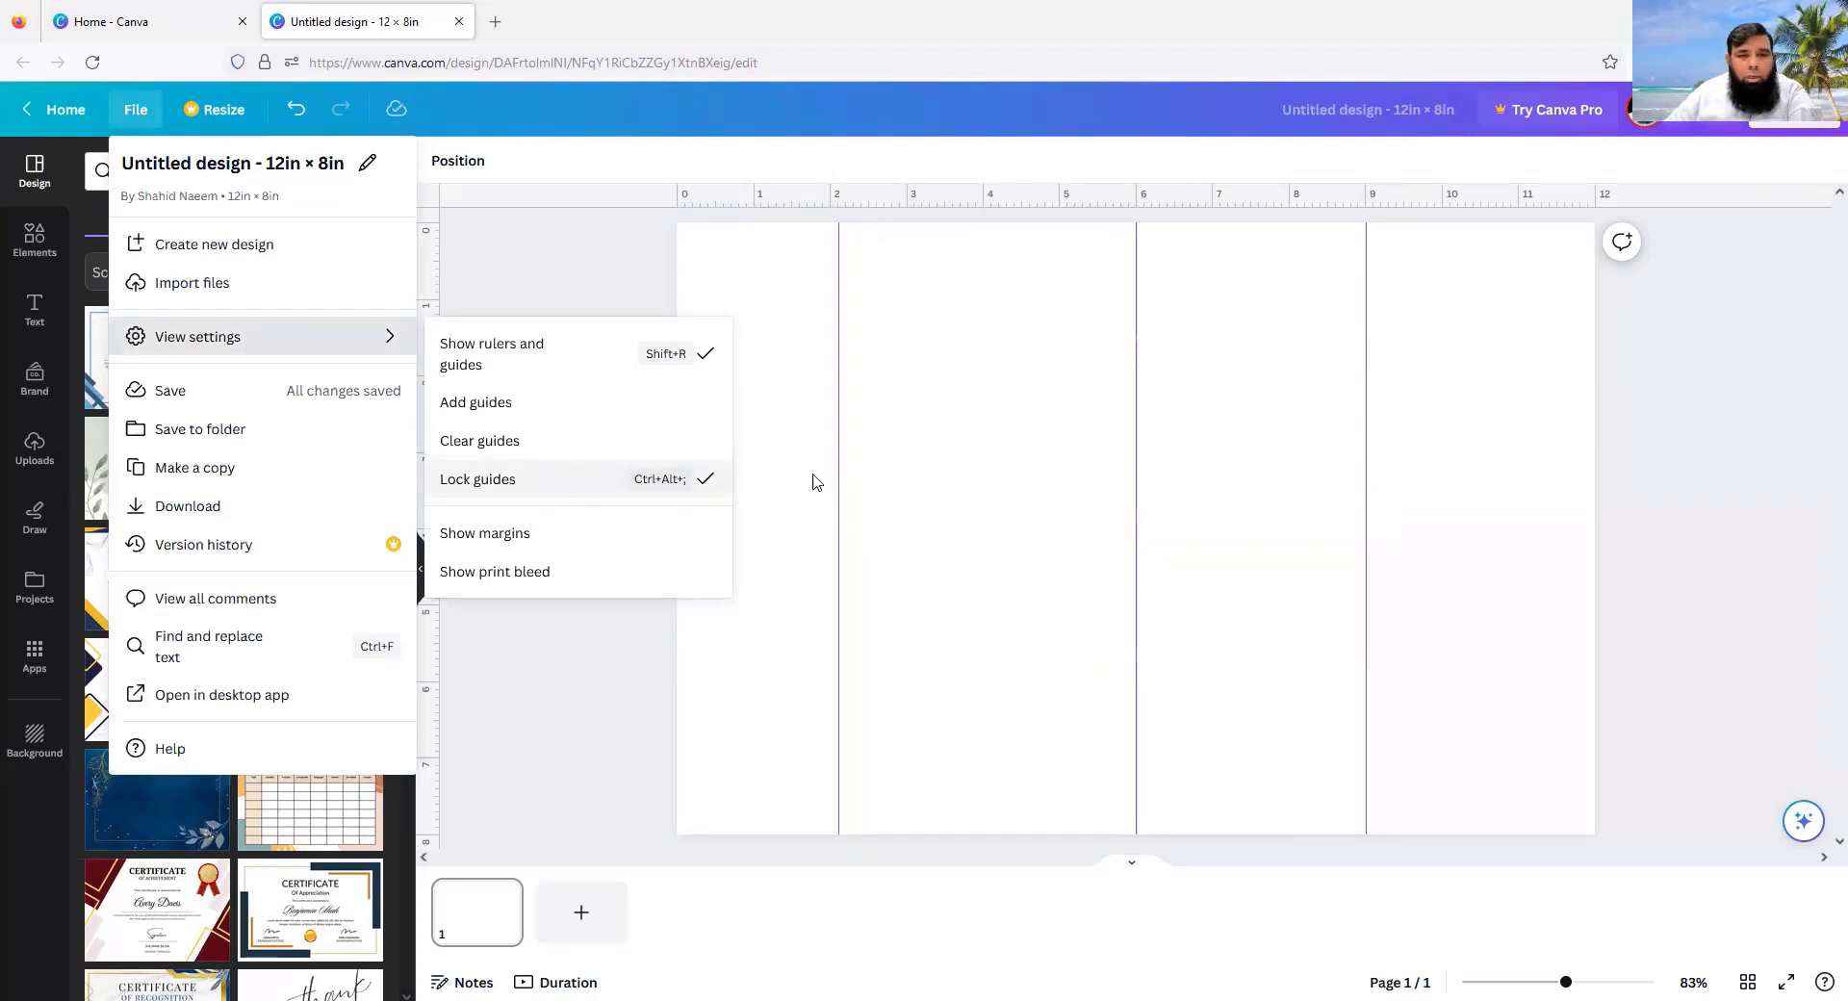
pyautogui.click(845, 475)
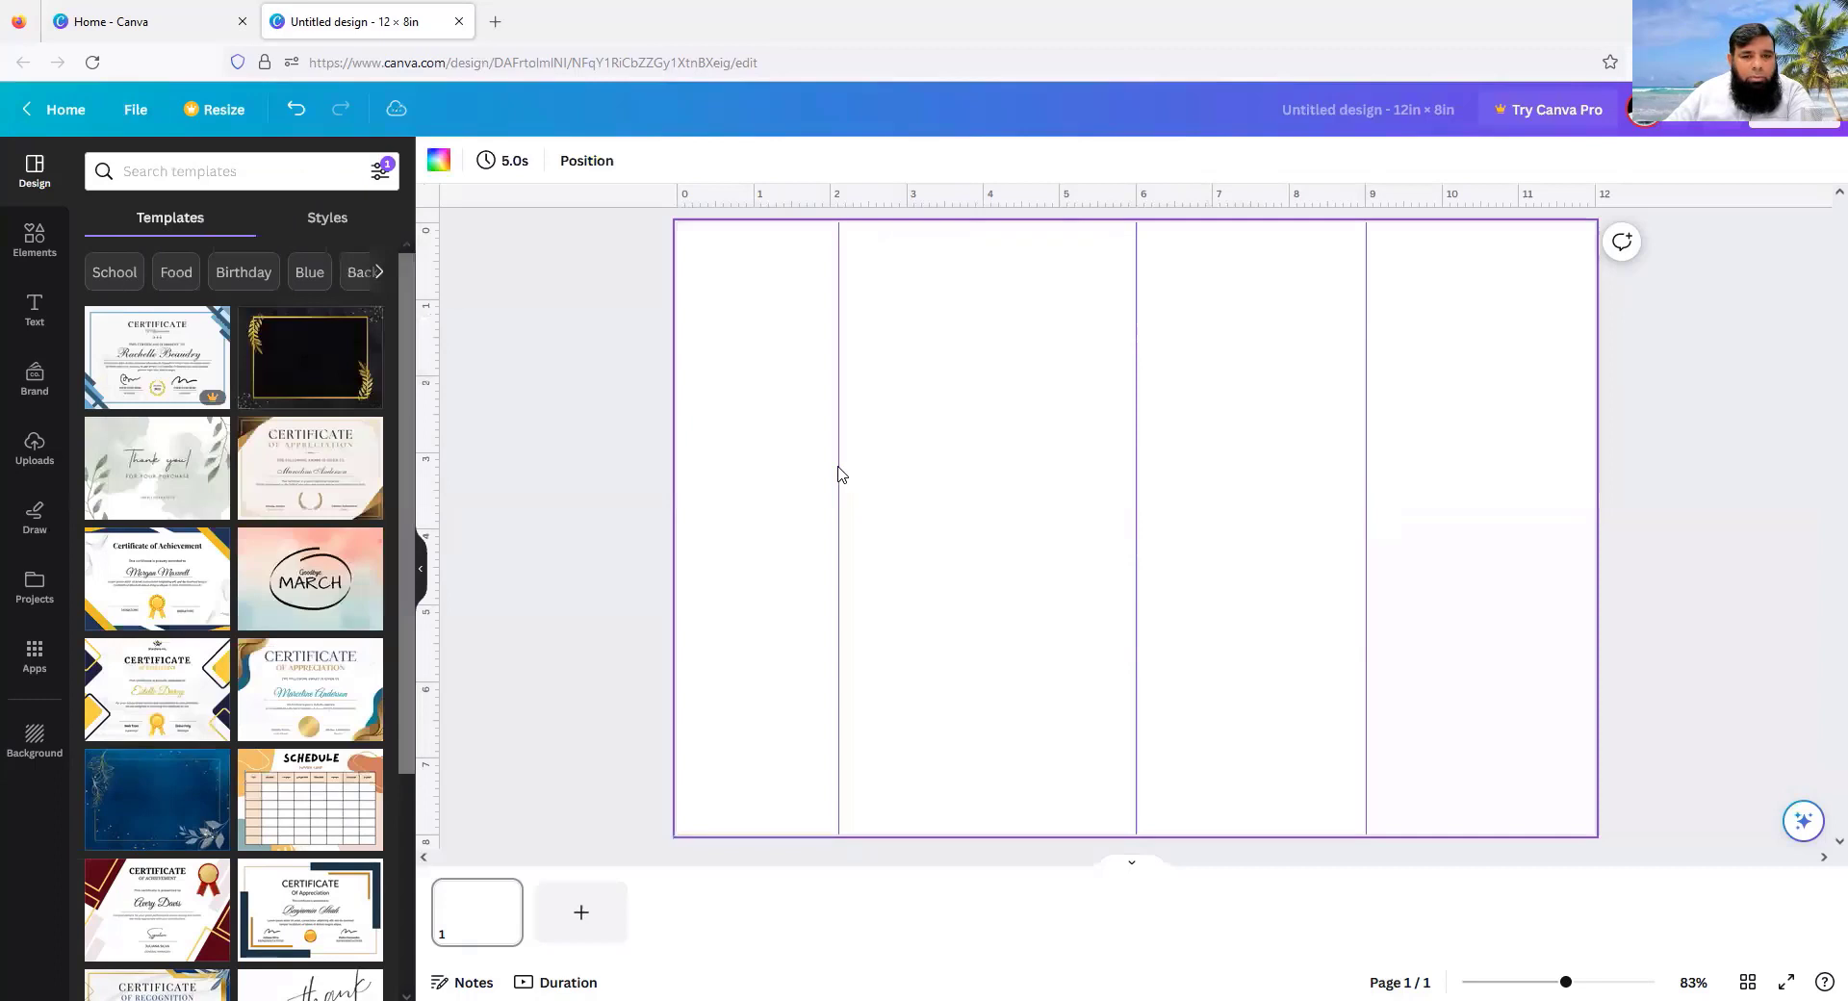
# Step: Clear all guides from the page
pyautogui.click(134, 114)
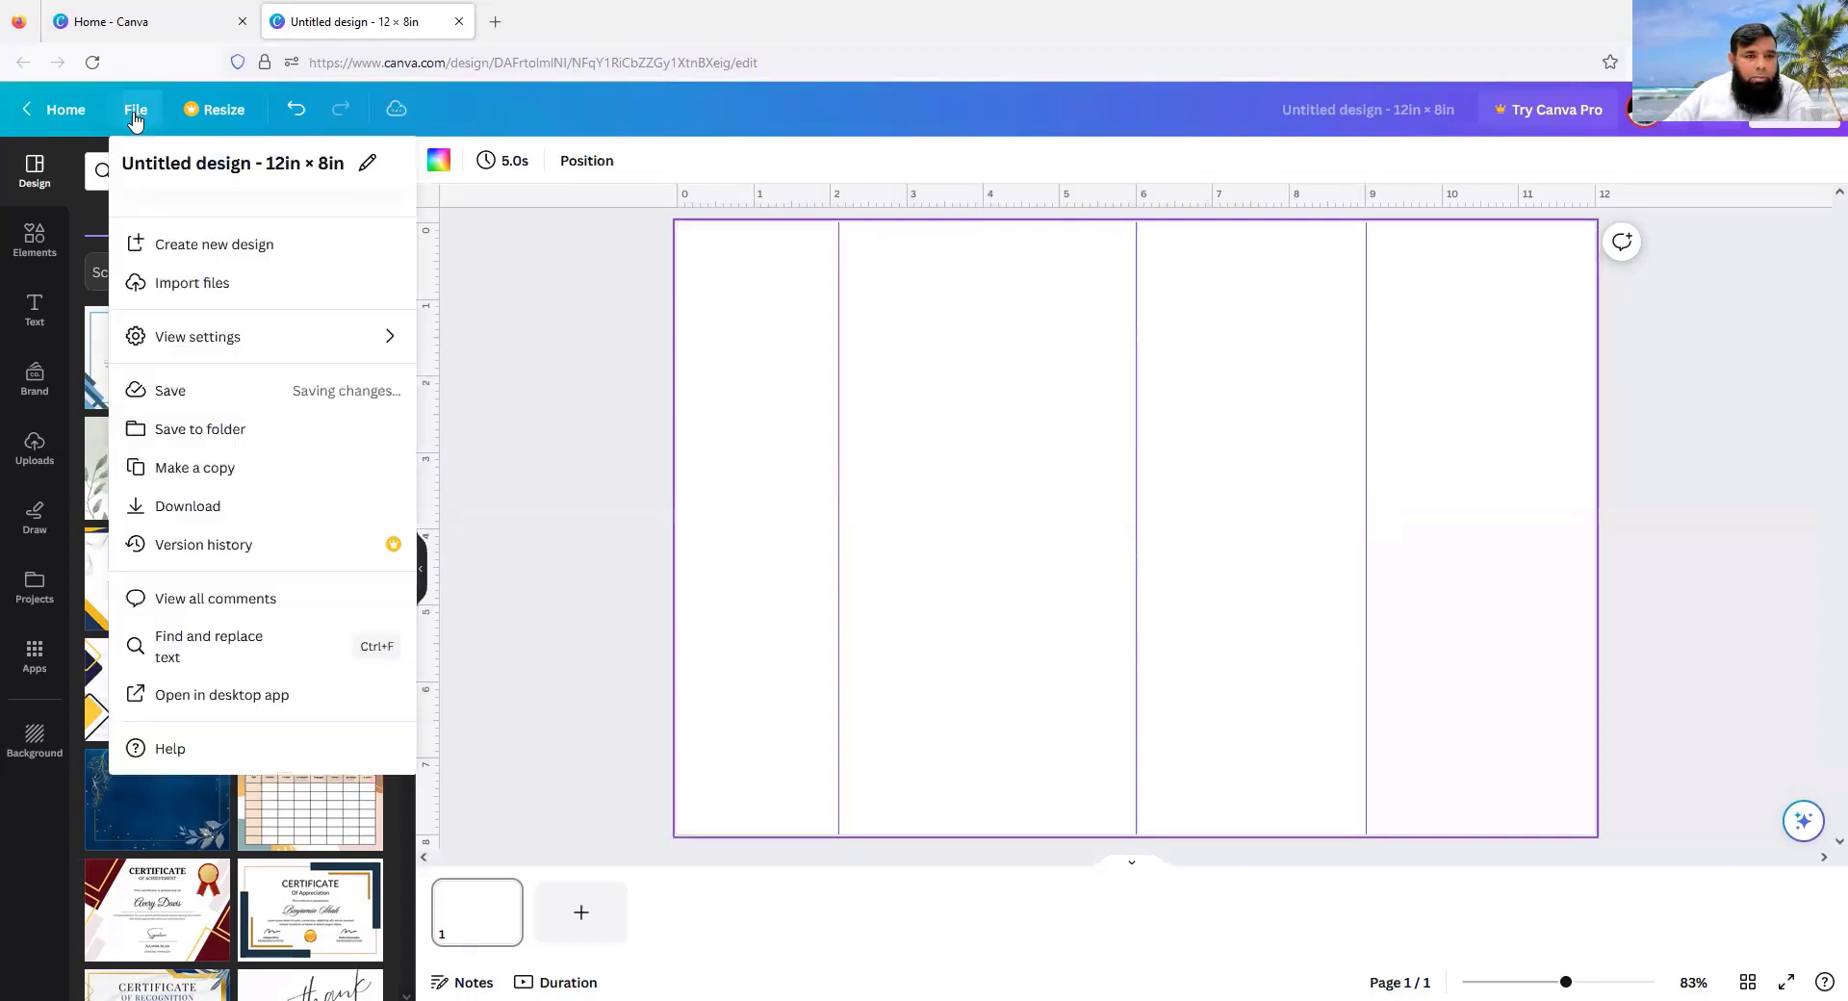
pyautogui.moveTo(198, 337)
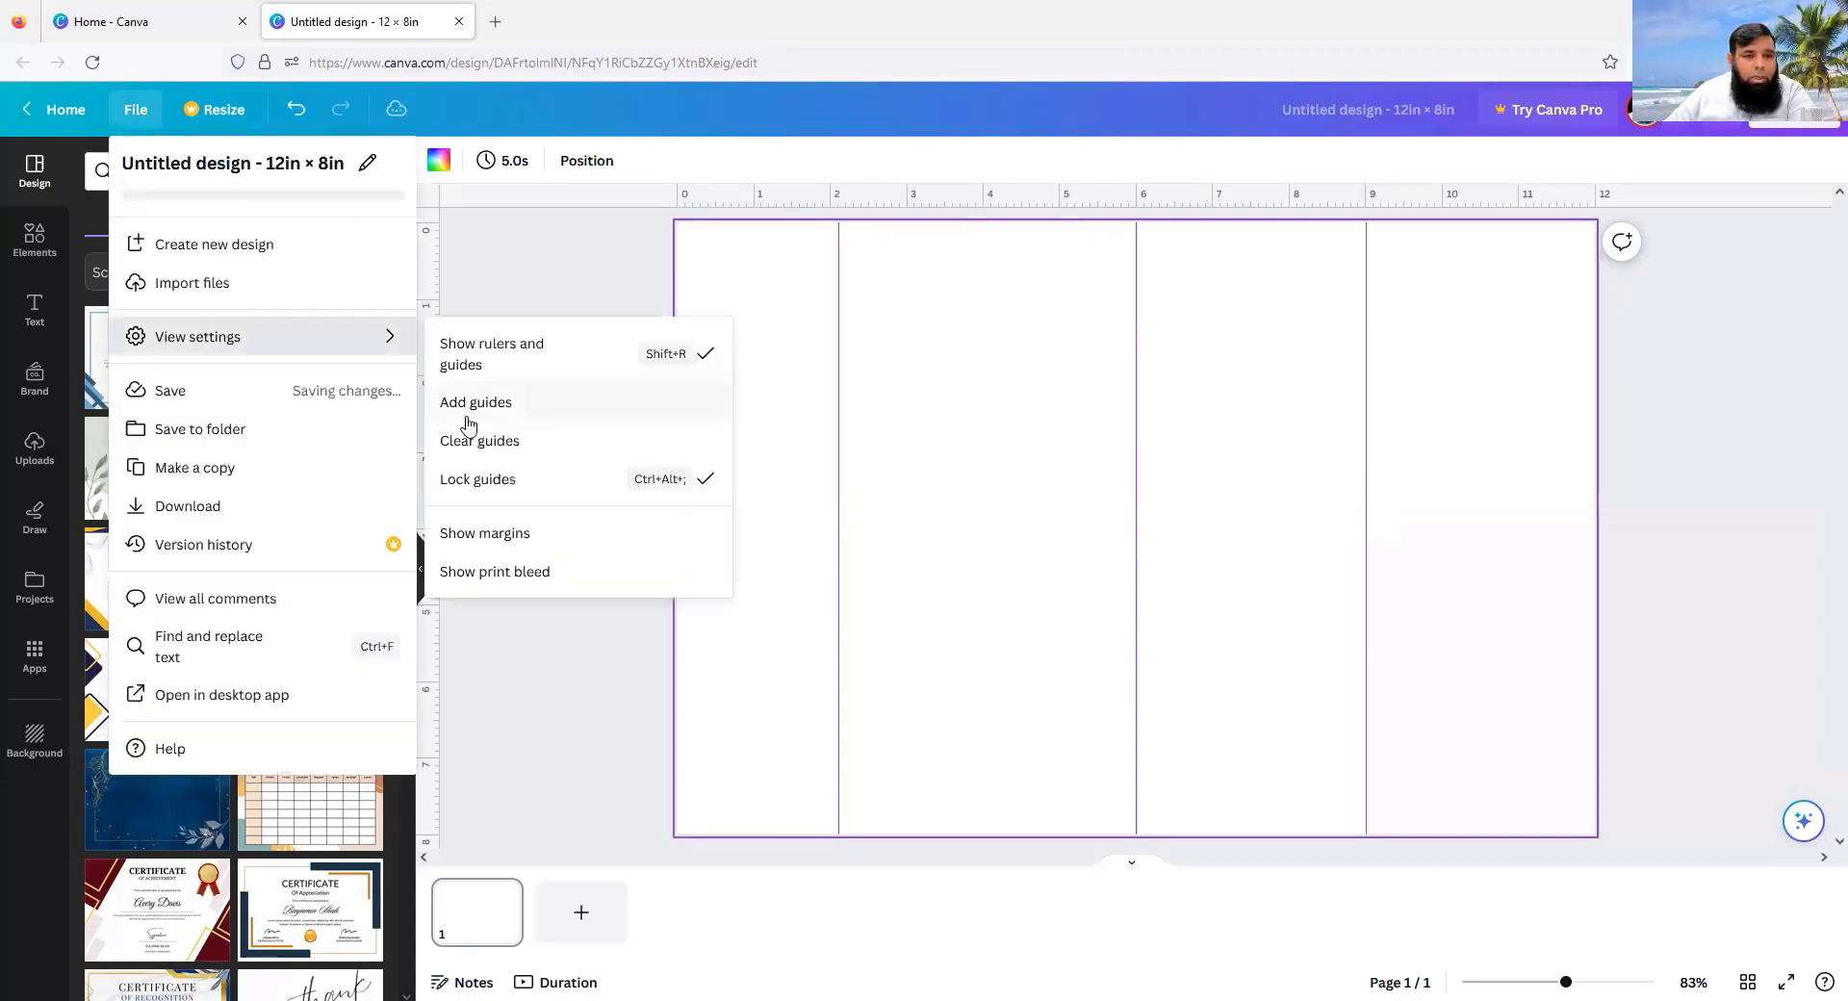
pyautogui.click(512, 448)
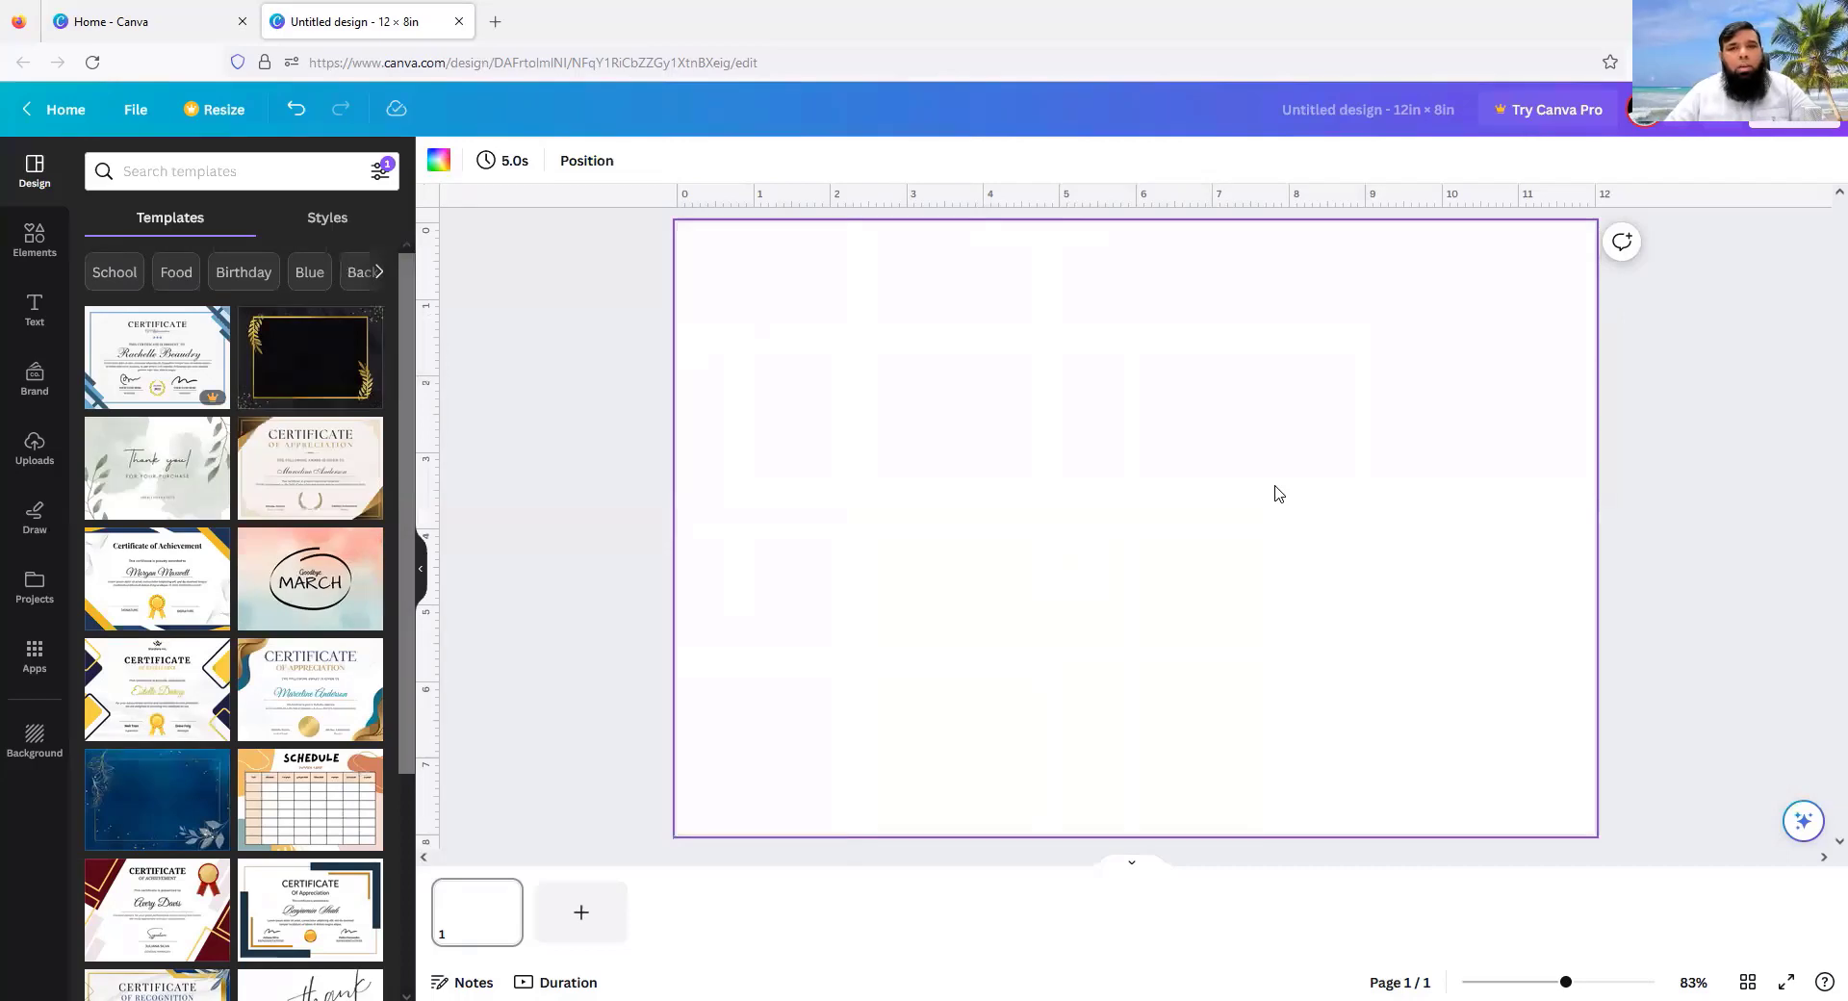
# Step: Show the page margins and inspect the margin outline up close at 126% zoom
pyautogui.click(136, 109)
pyautogui.moveTo(288, 336)
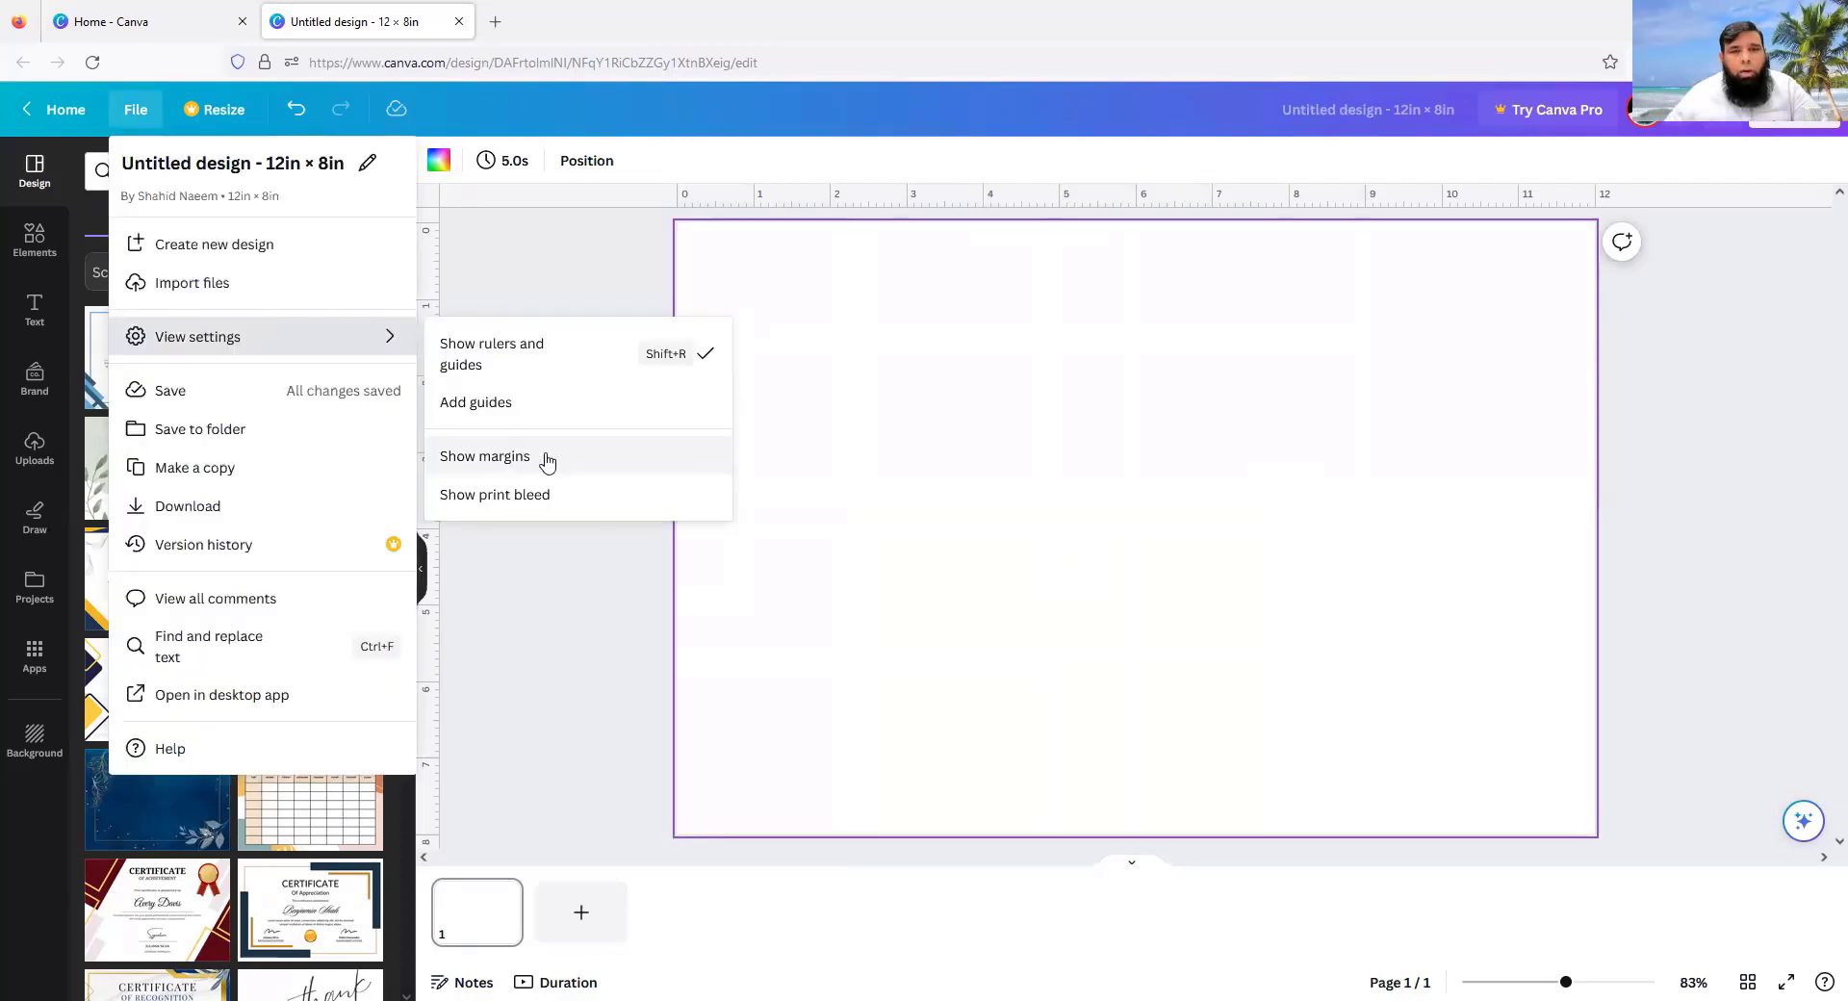
pyautogui.click(553, 463)
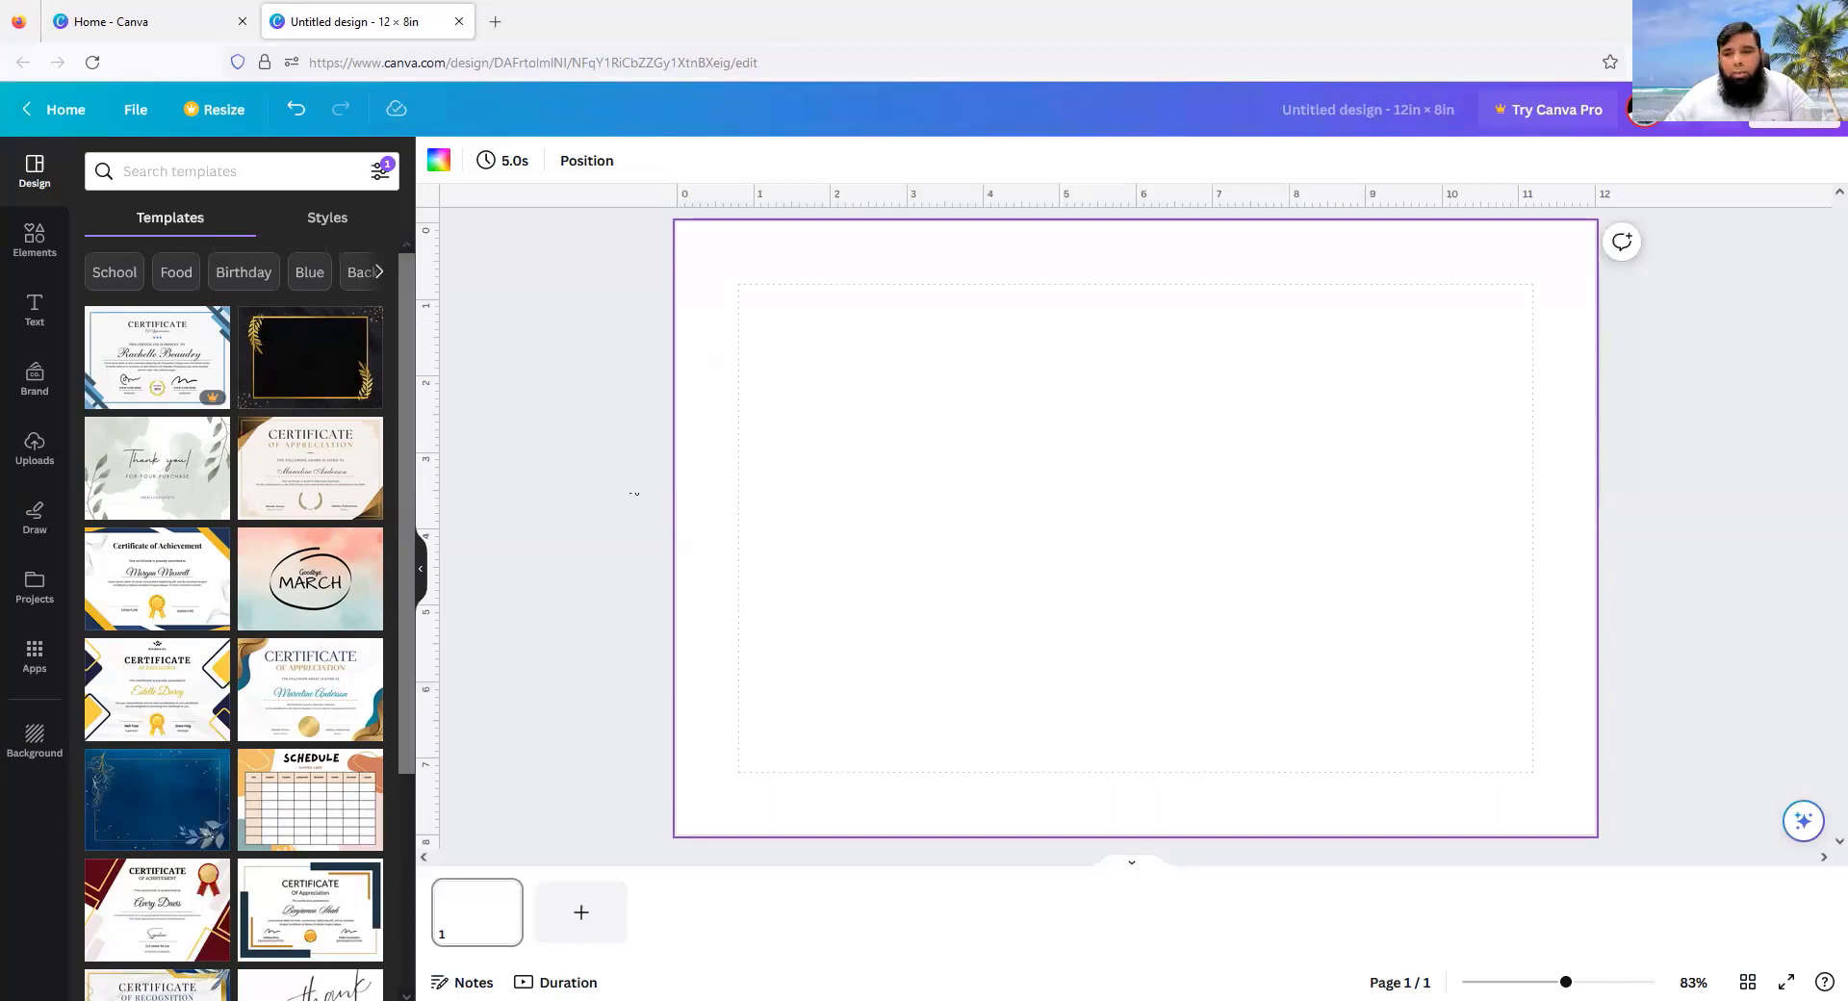
pyautogui.moveTo(1563, 980); pyautogui.dragTo(1586, 980)
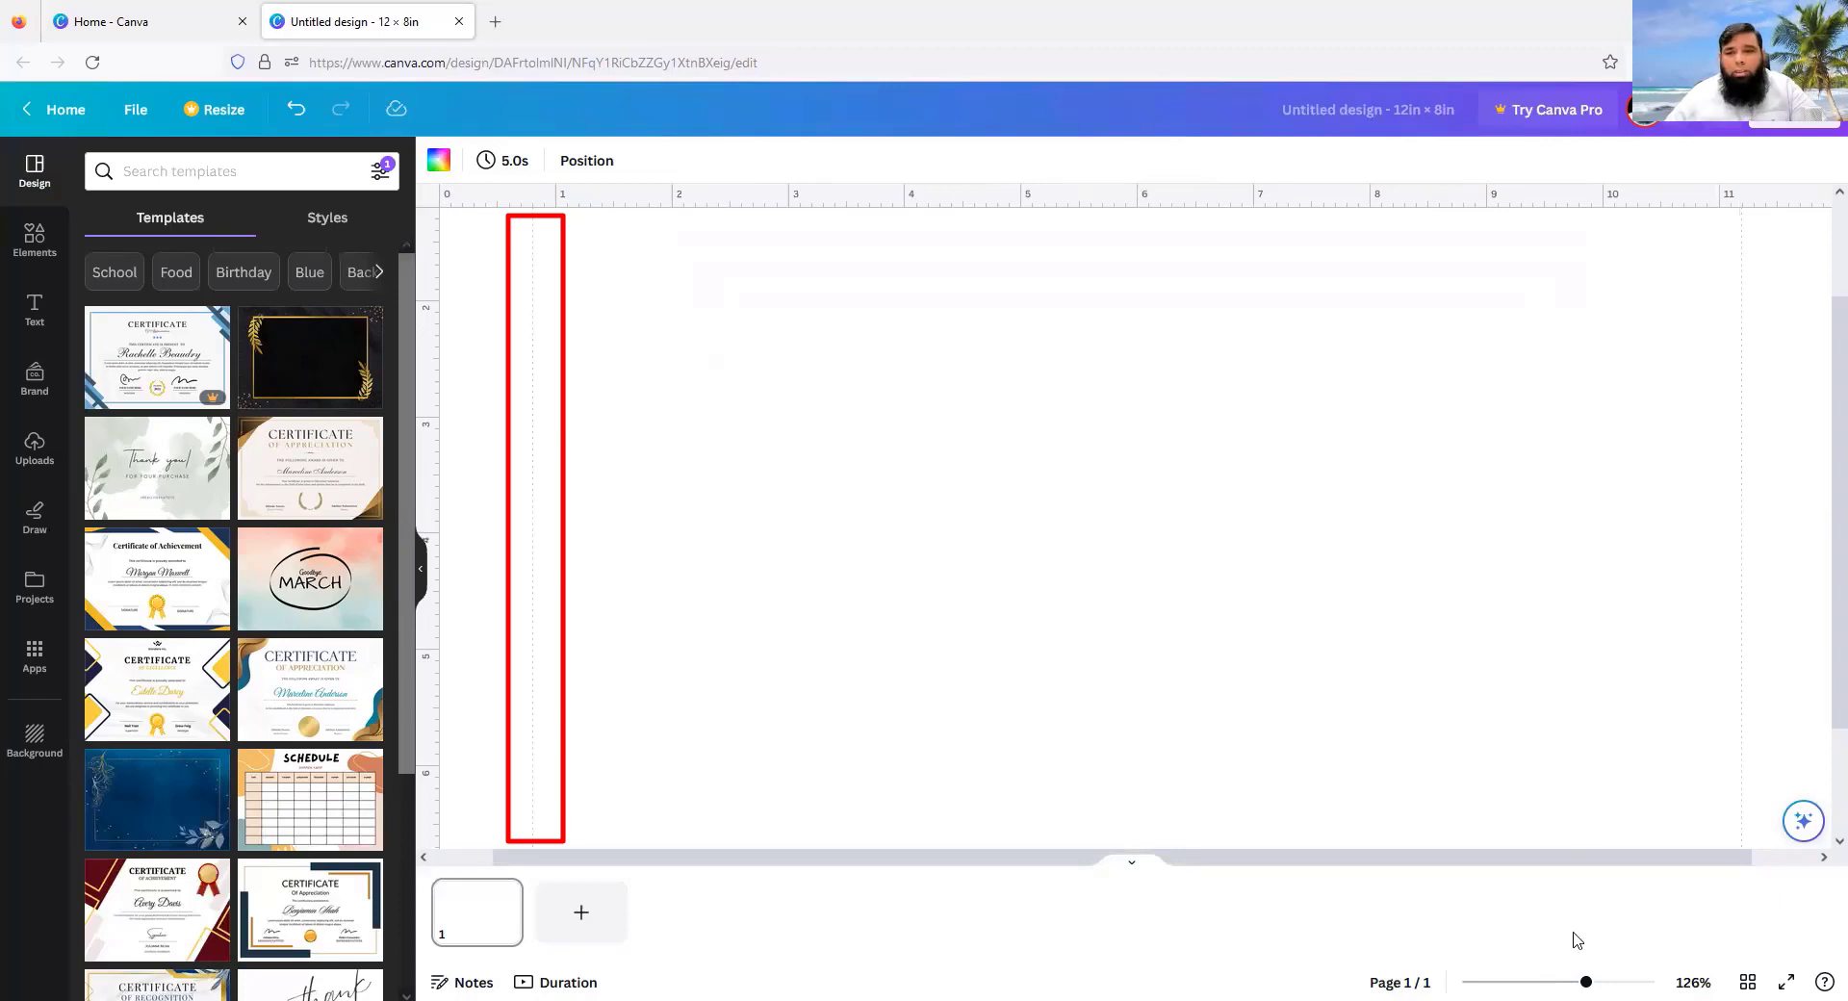
pyautogui.moveTo(1581, 980); pyautogui.dragTo(1565, 980)
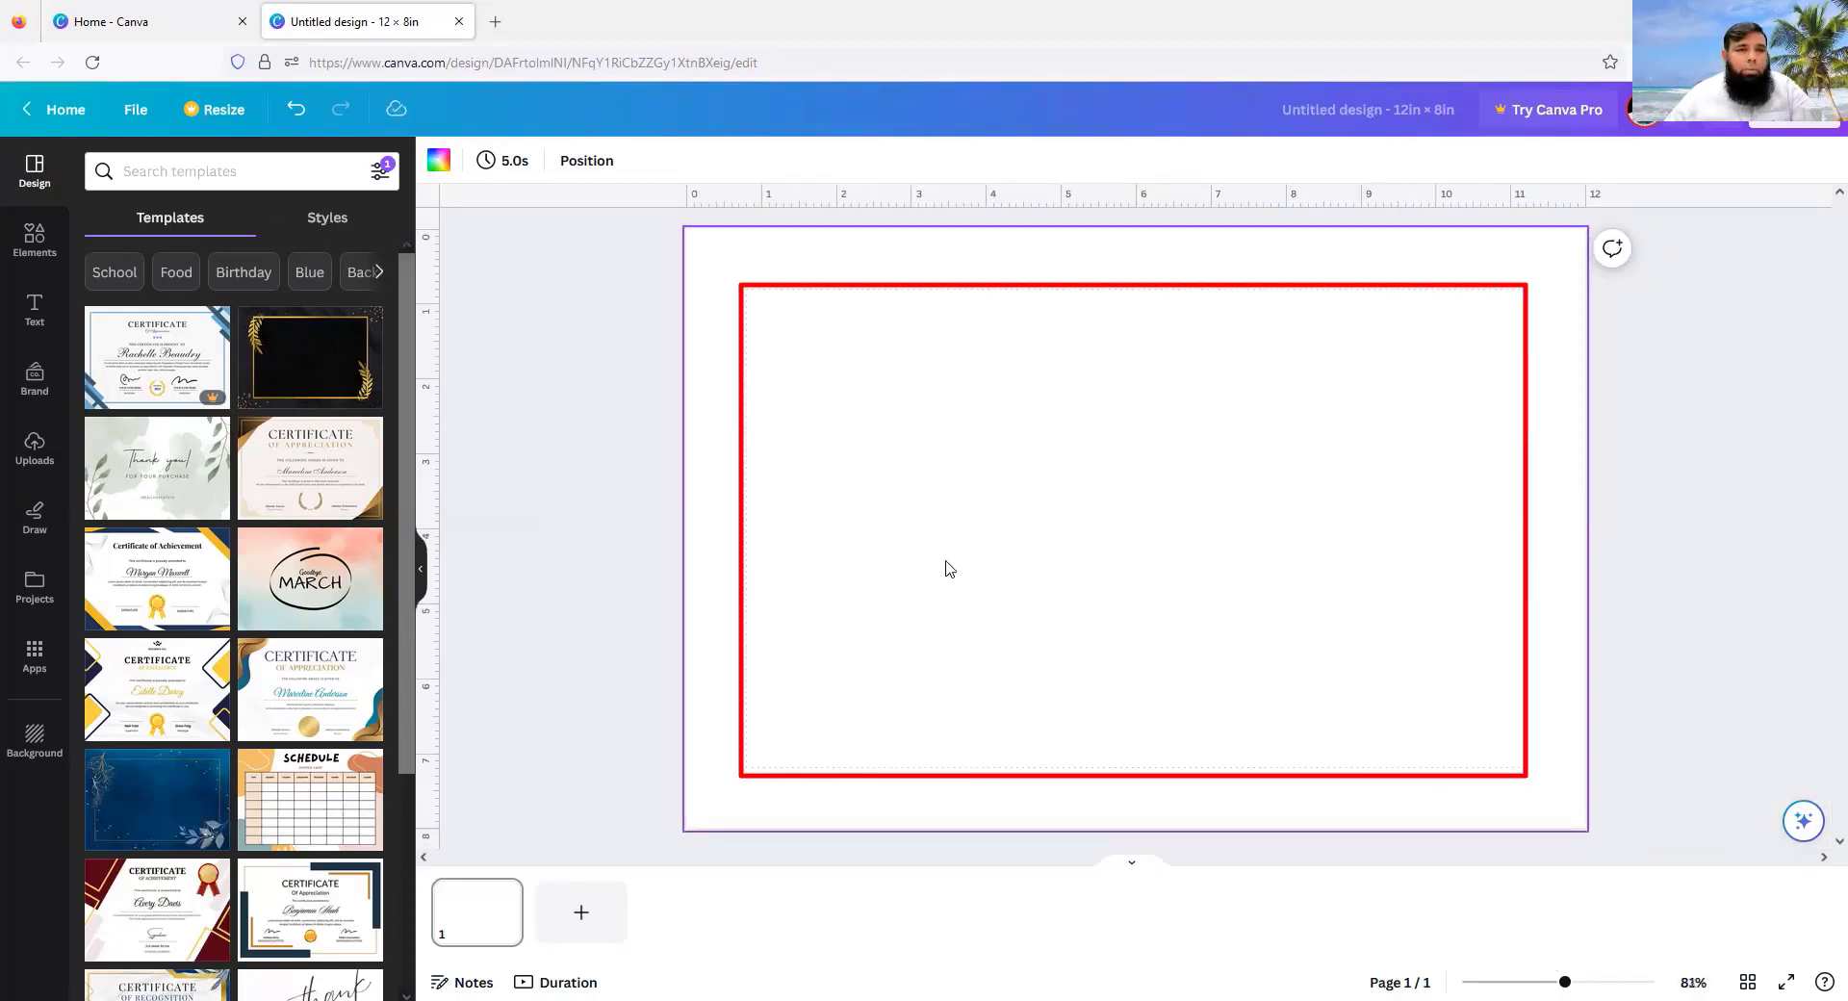
# Step: Hide the page margins again
pyautogui.click(134, 112)
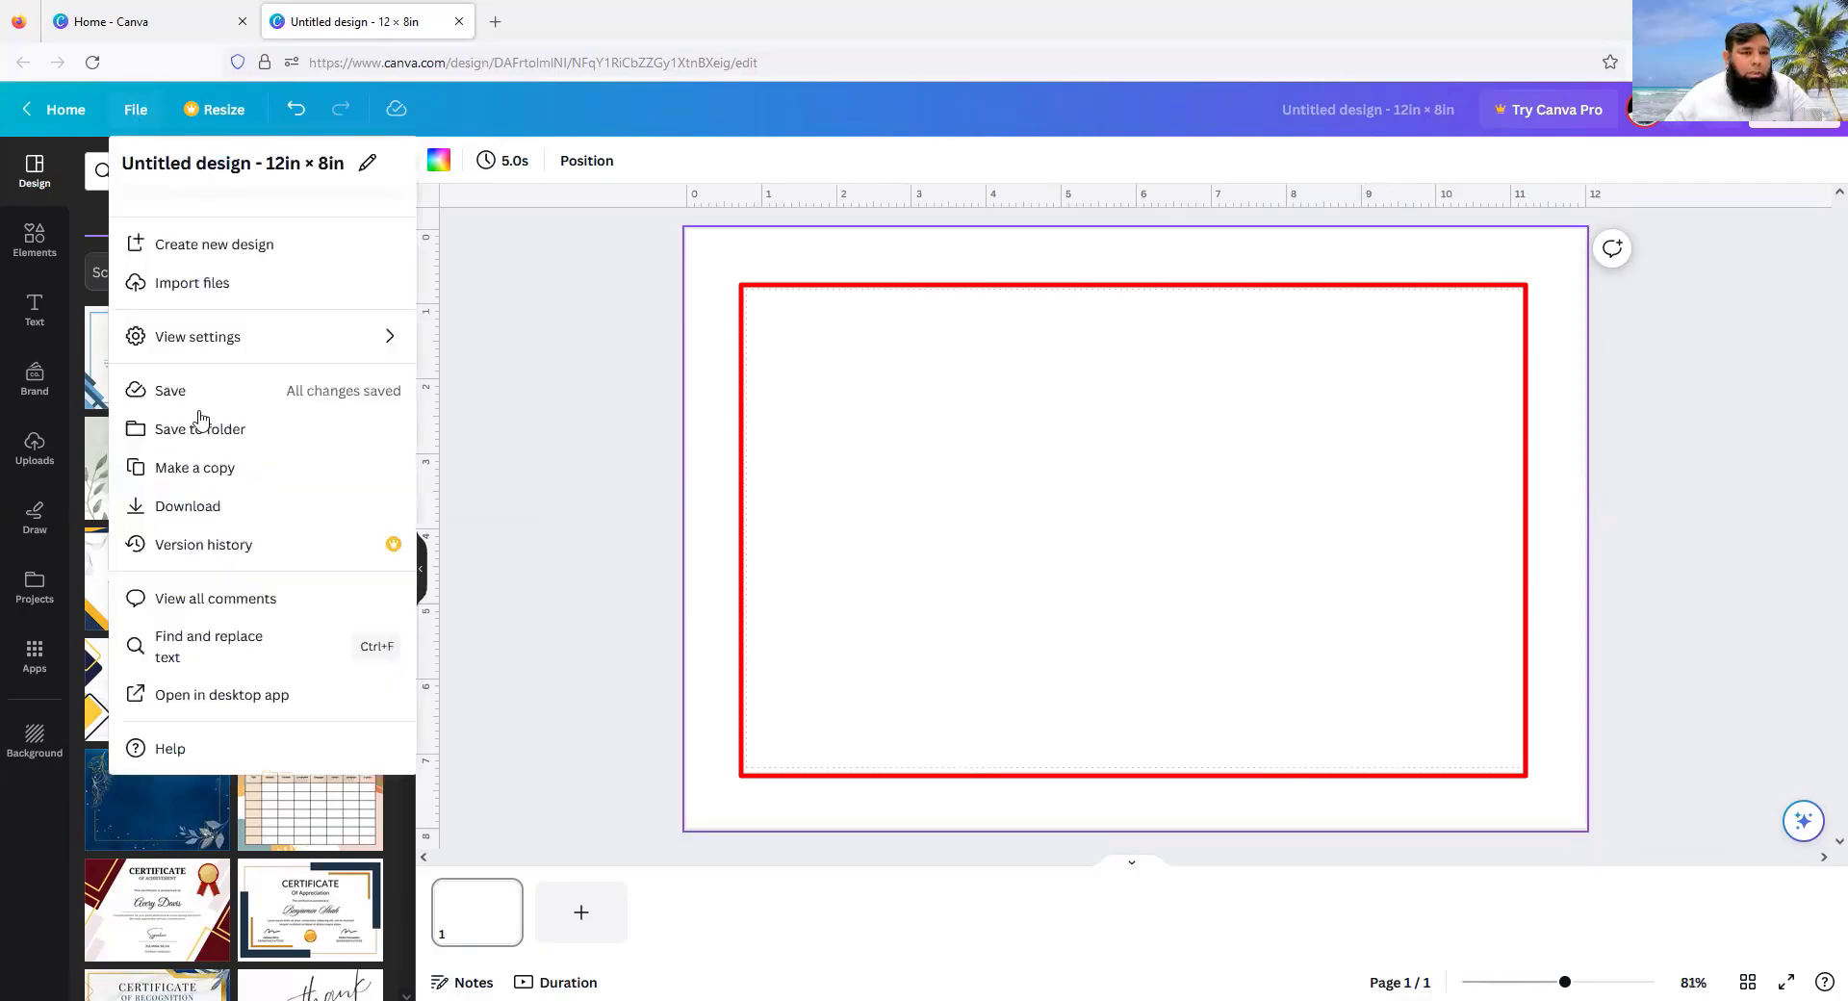
pyautogui.click(202, 338)
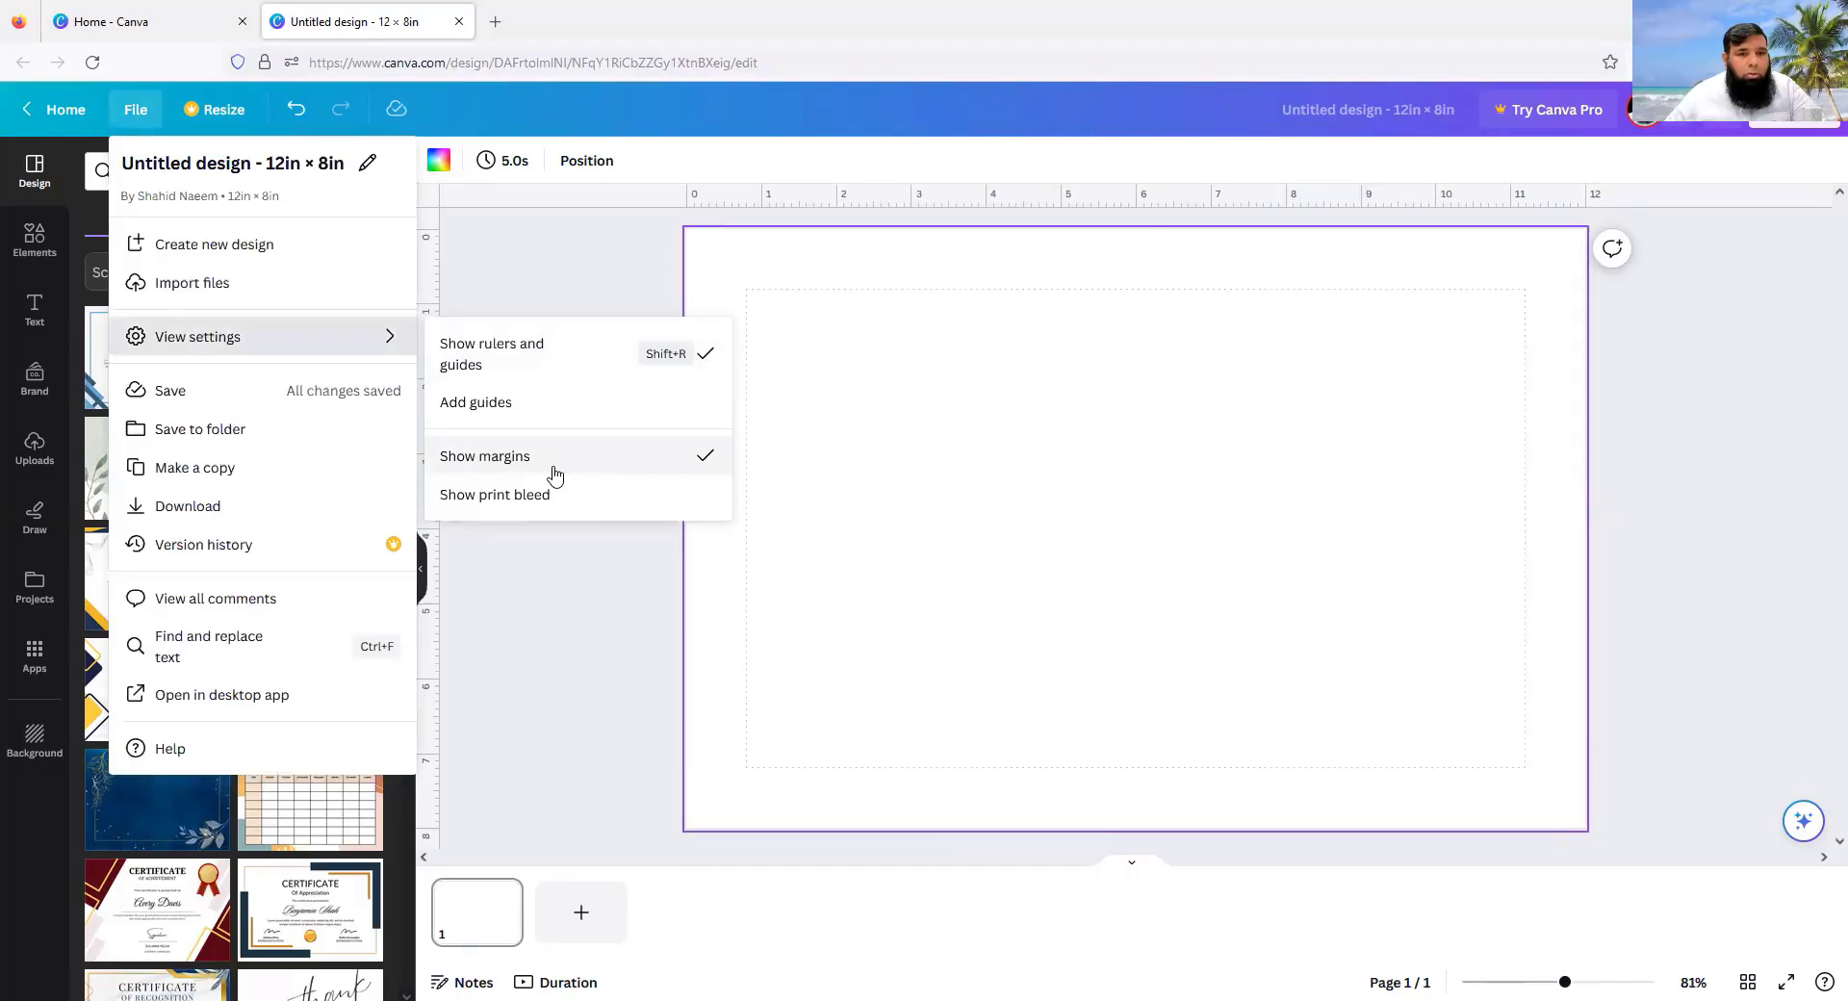
pyautogui.click(554, 474)
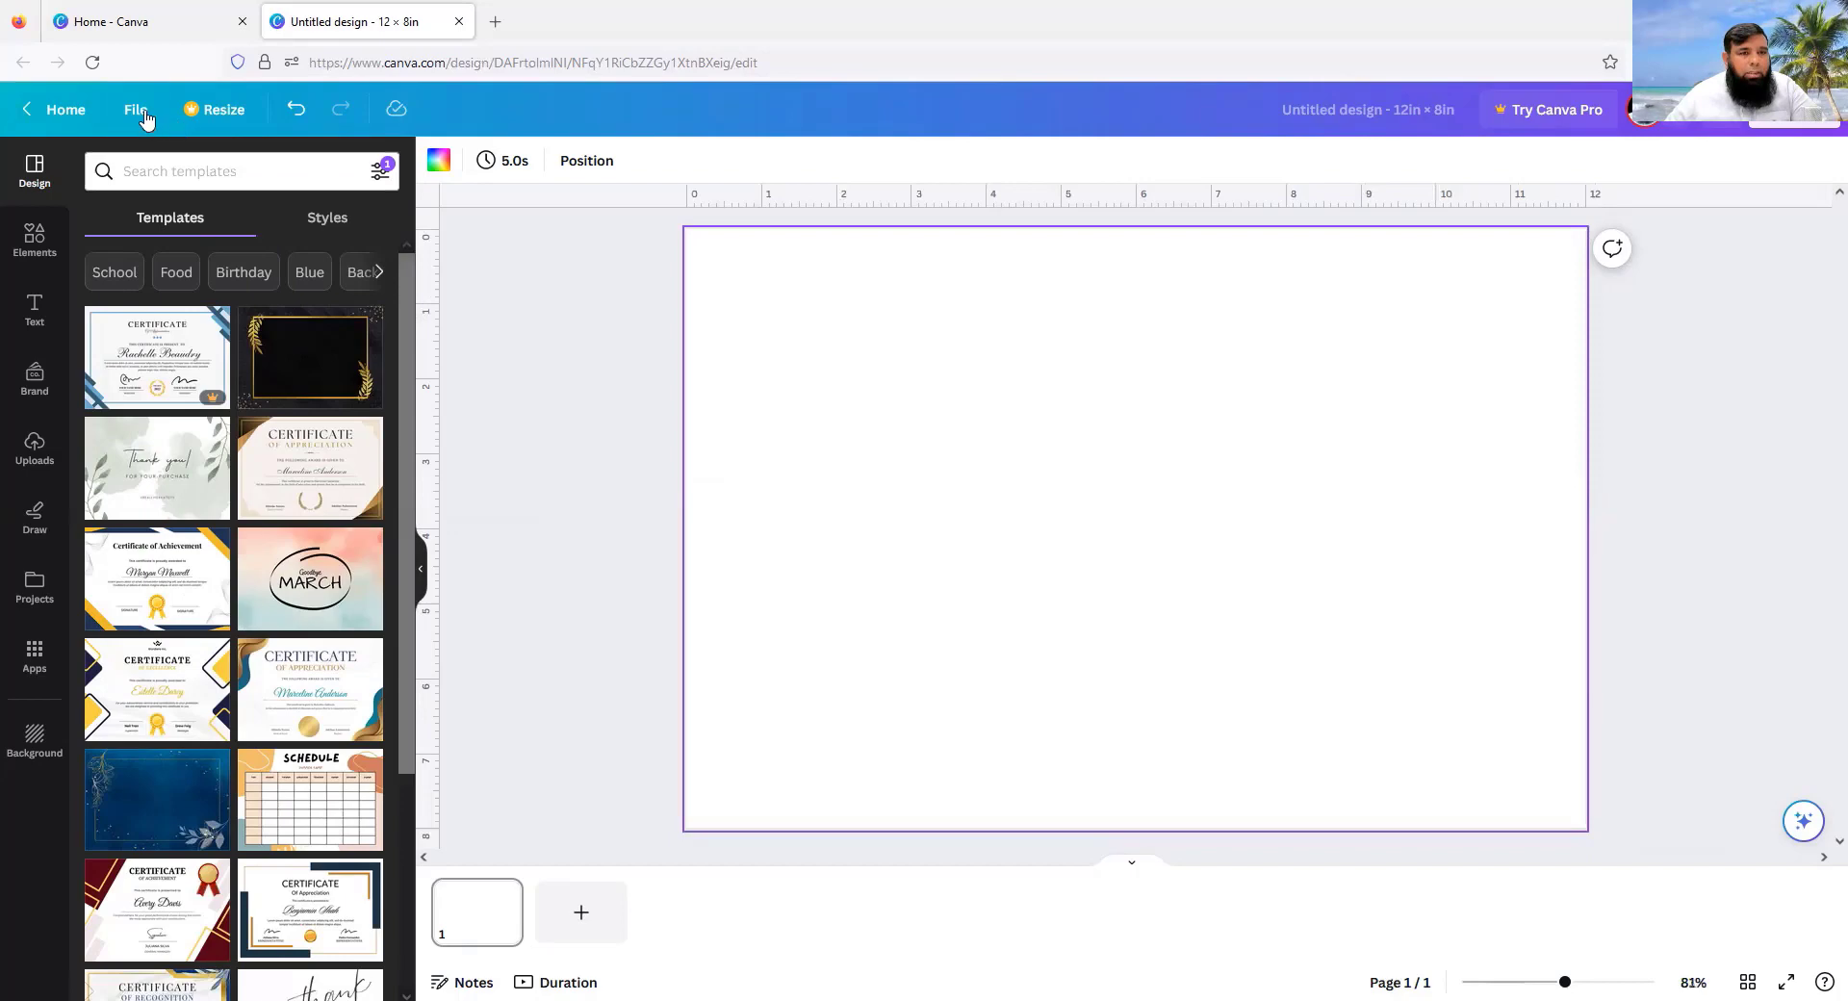
# Step: Show the print bleed area around the page and inspect its edges up close
pyautogui.click(144, 114)
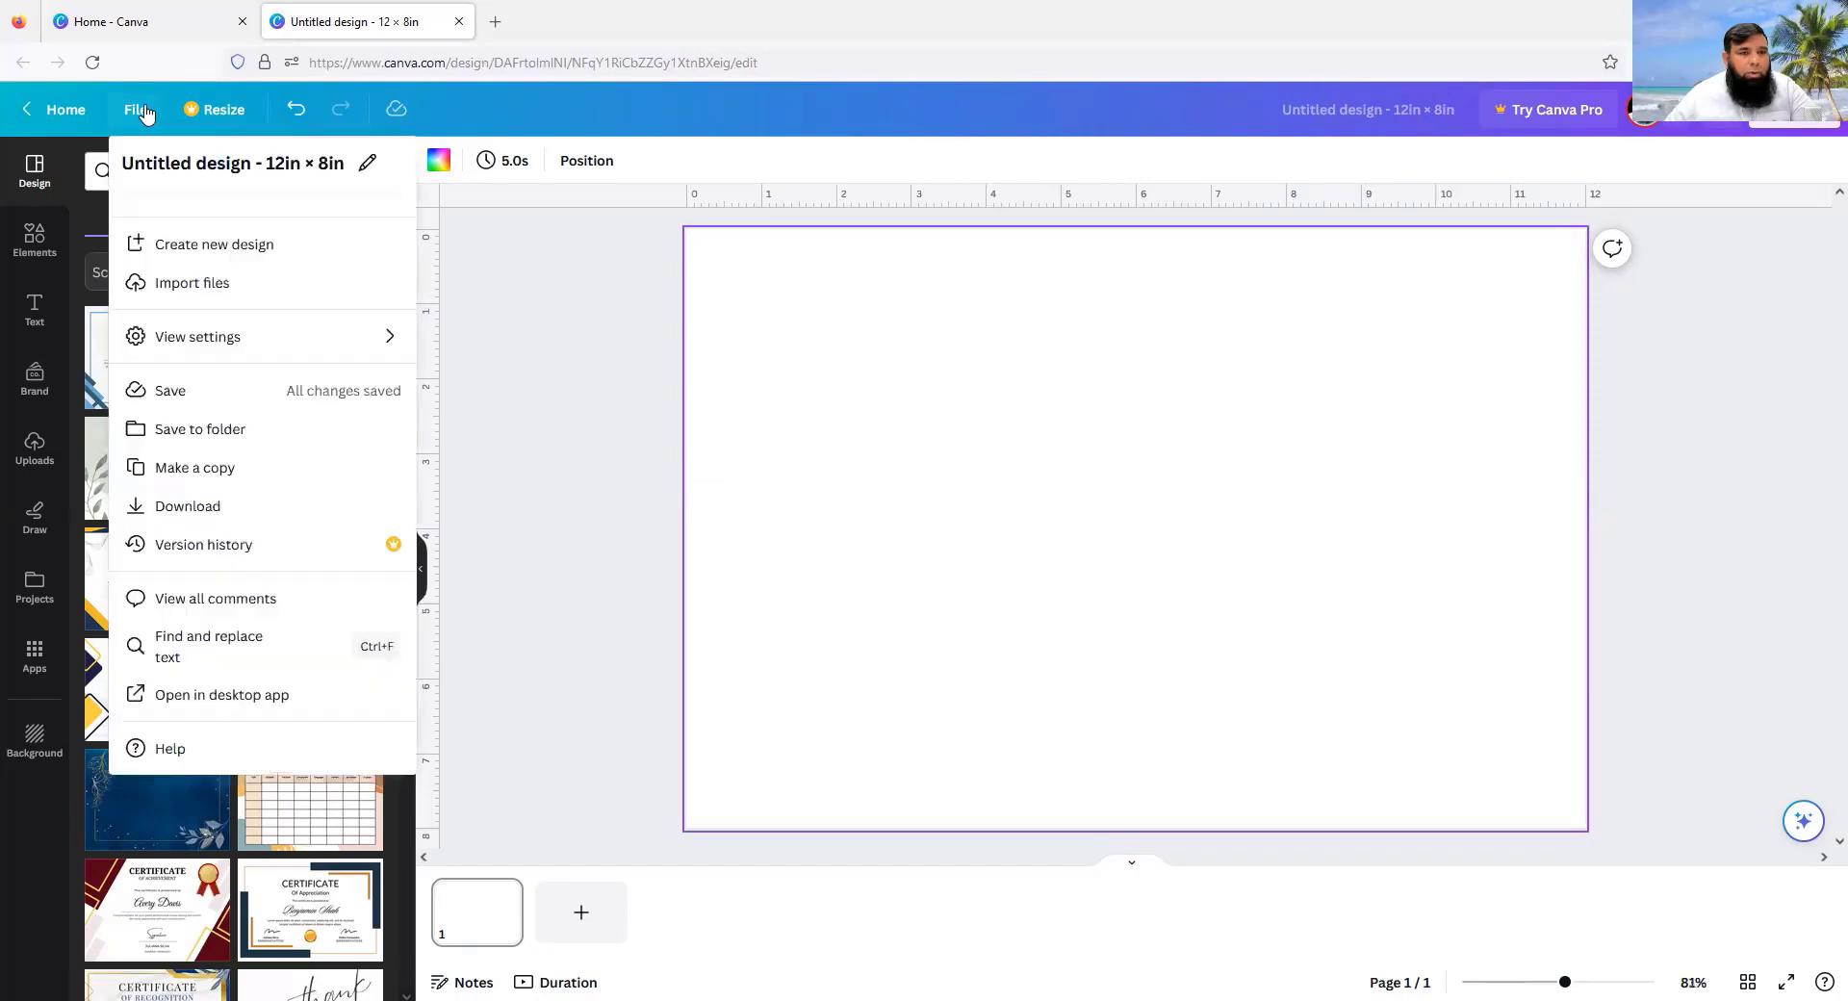
pyautogui.click(231, 338)
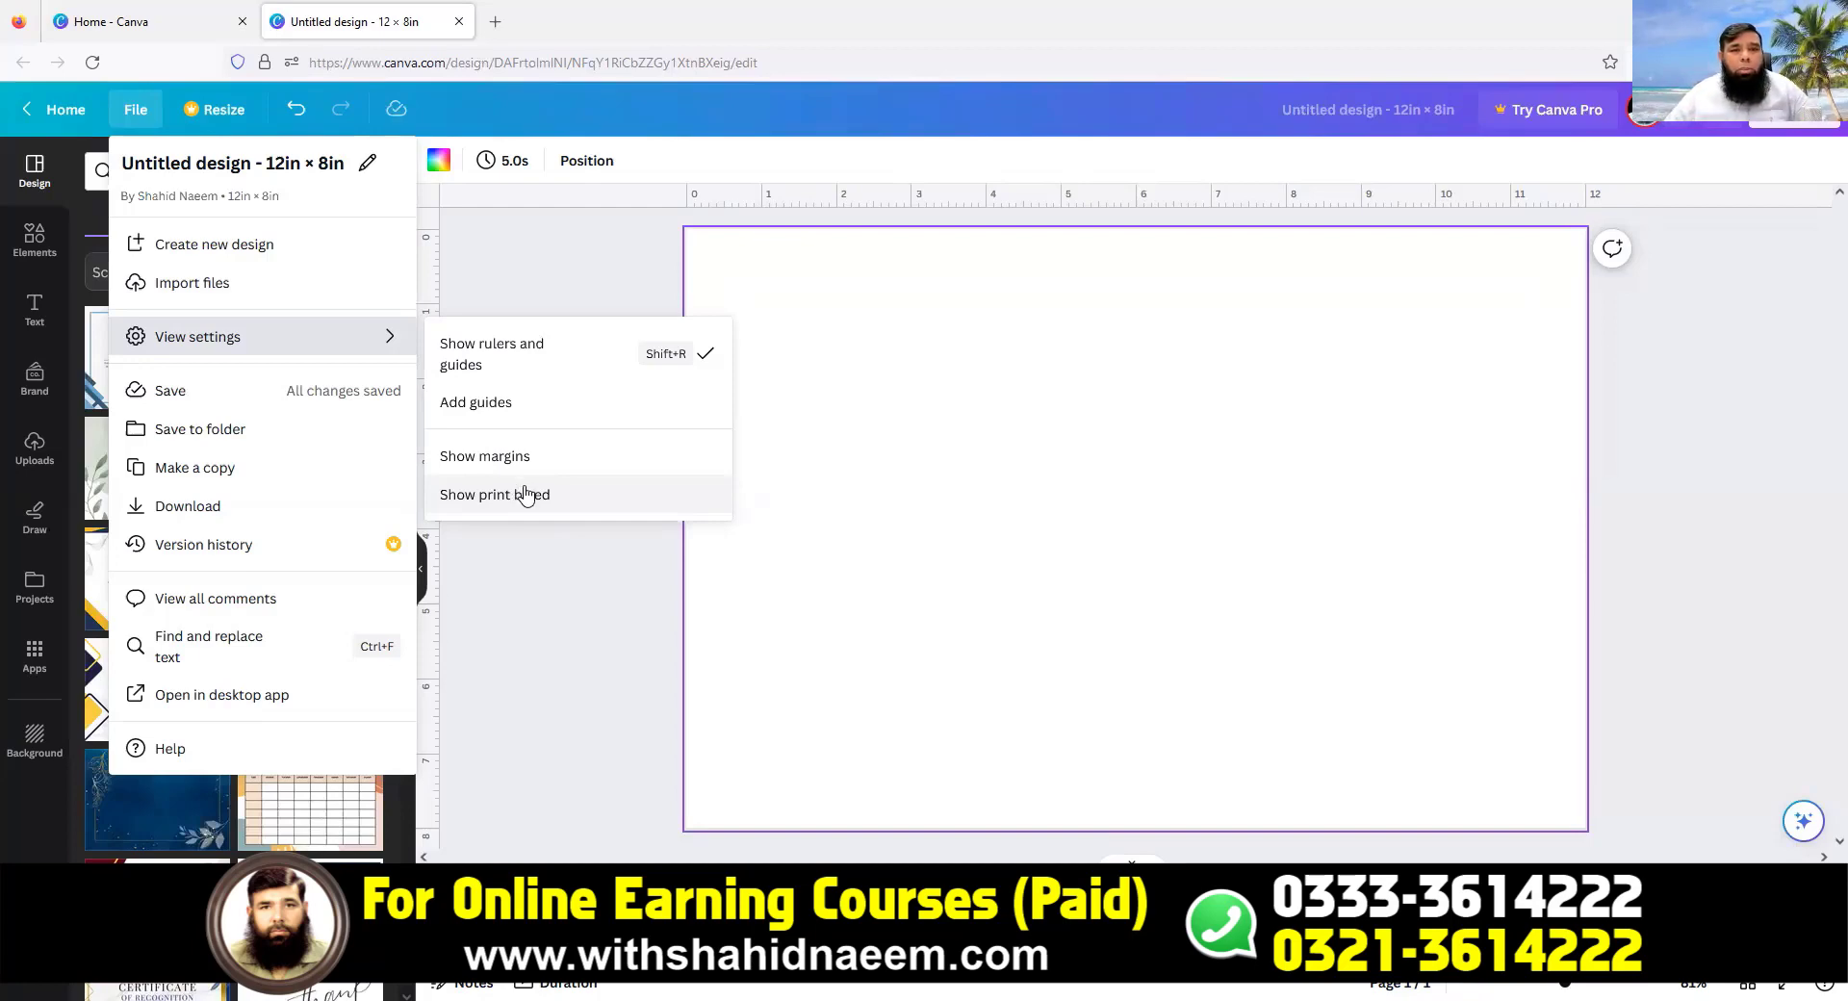
pyautogui.click(520, 492)
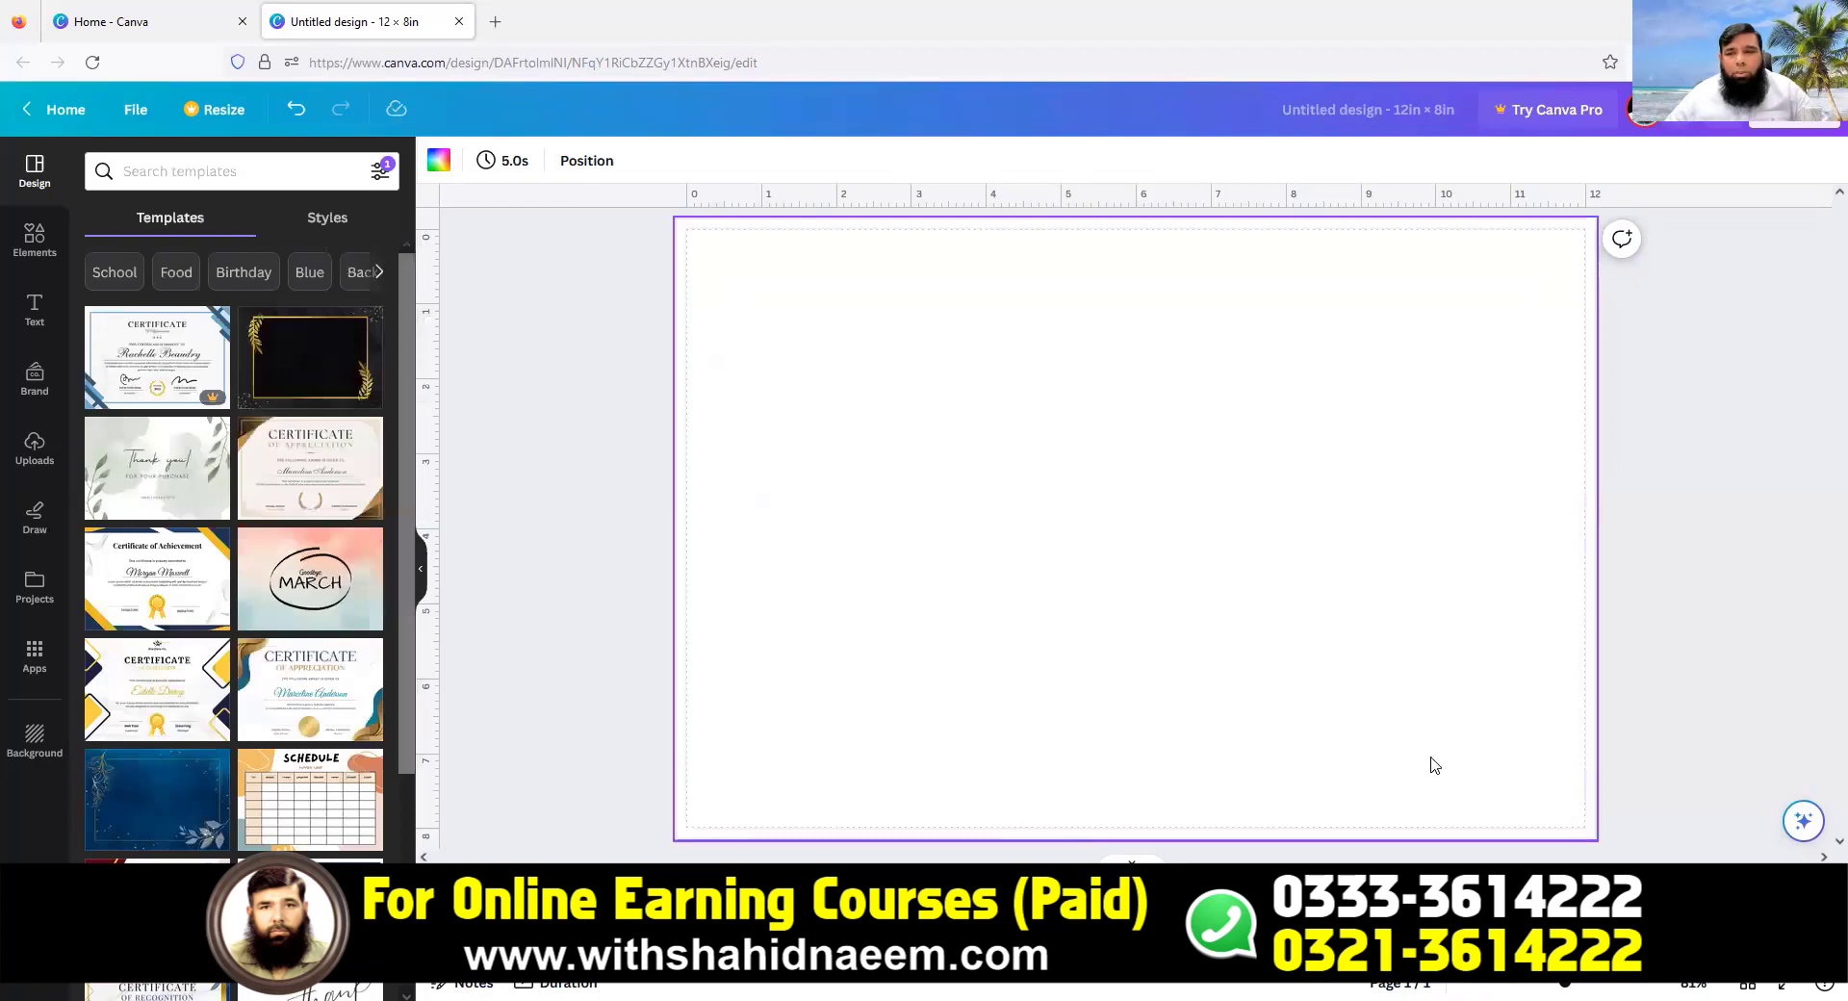
pyautogui.click(1581, 984)
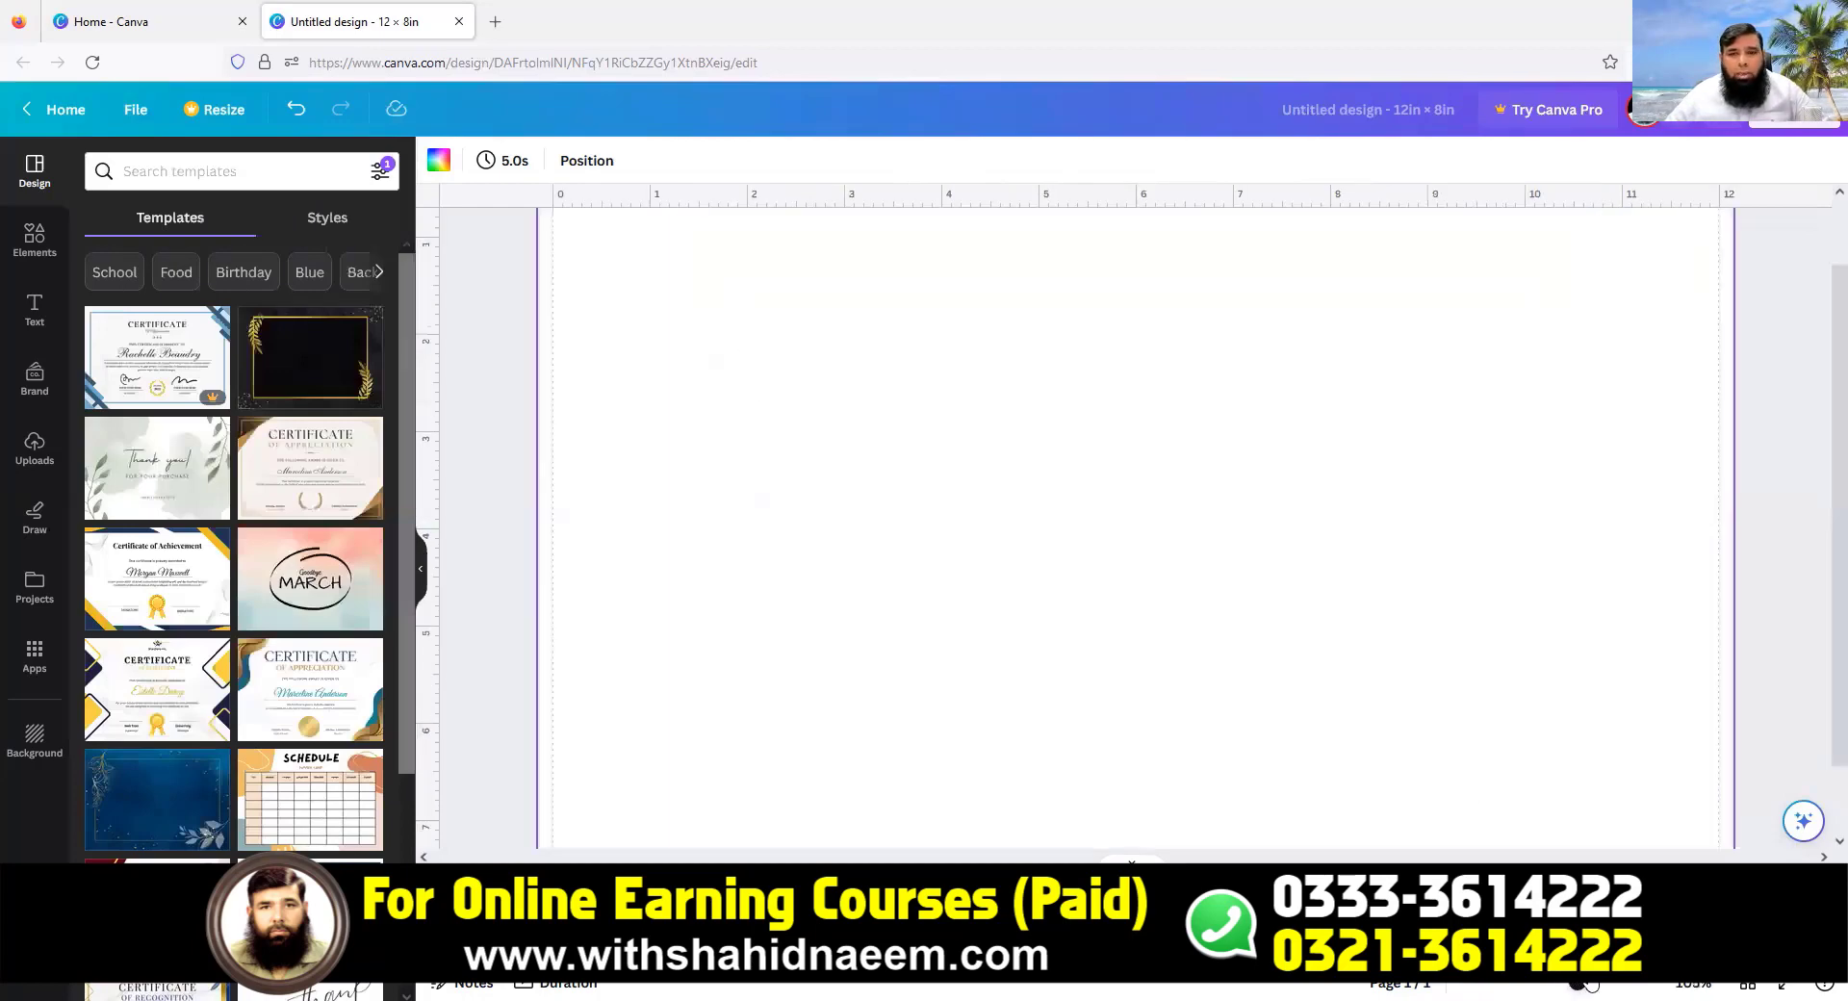
# Step: Turn off the print bleed display around the page
pyautogui.moveTo(695, 856); pyautogui.dragTo(577, 856)
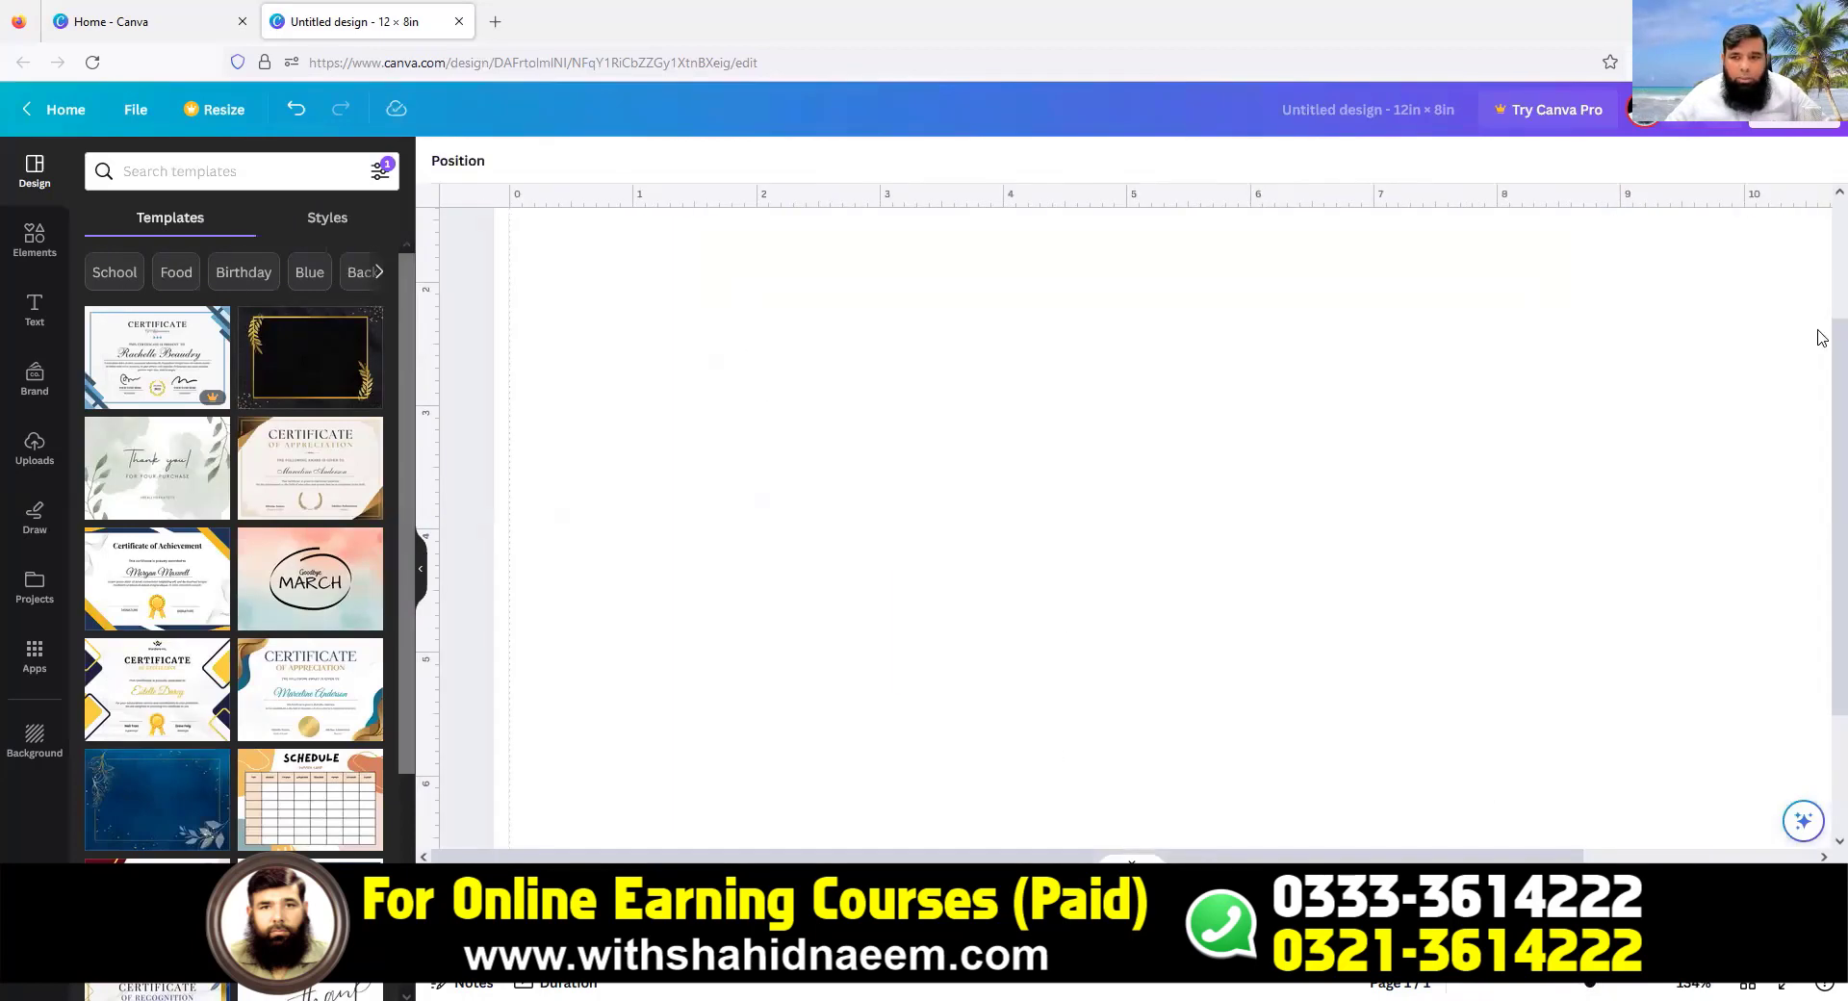
pyautogui.moveTo(1839, 339); pyautogui.dragTo(1817, 248)
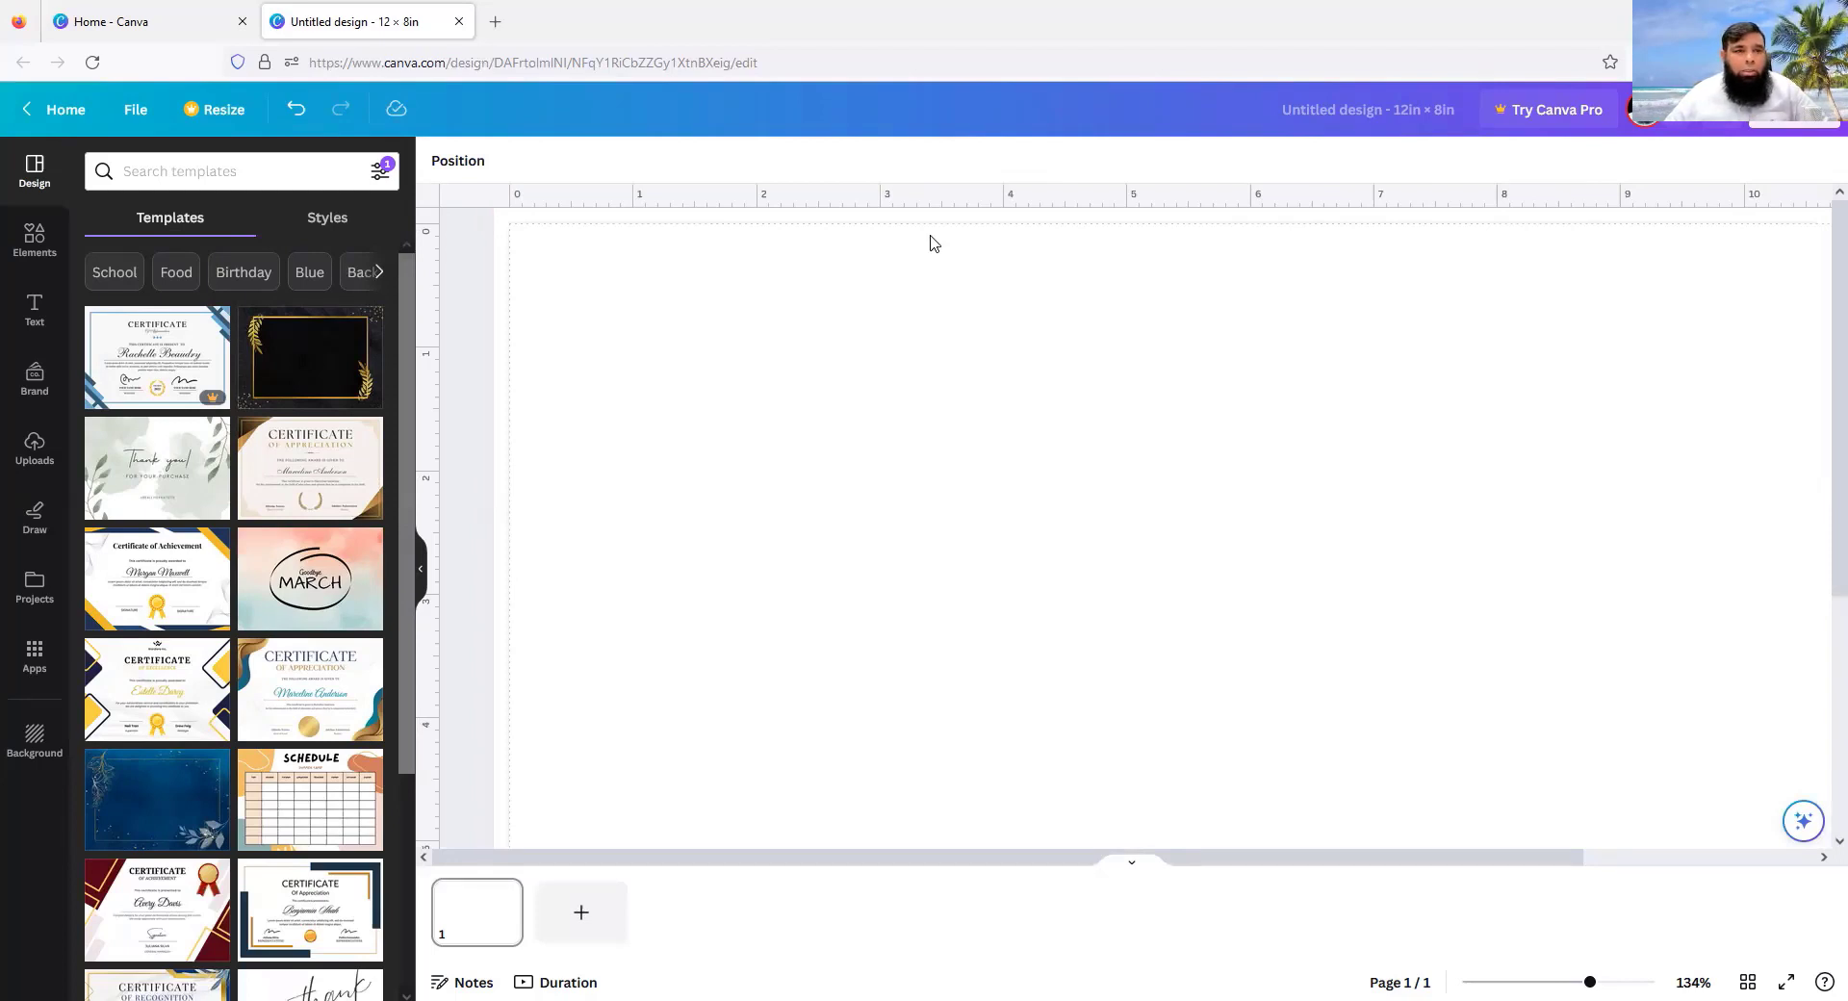
pyautogui.click(136, 109)
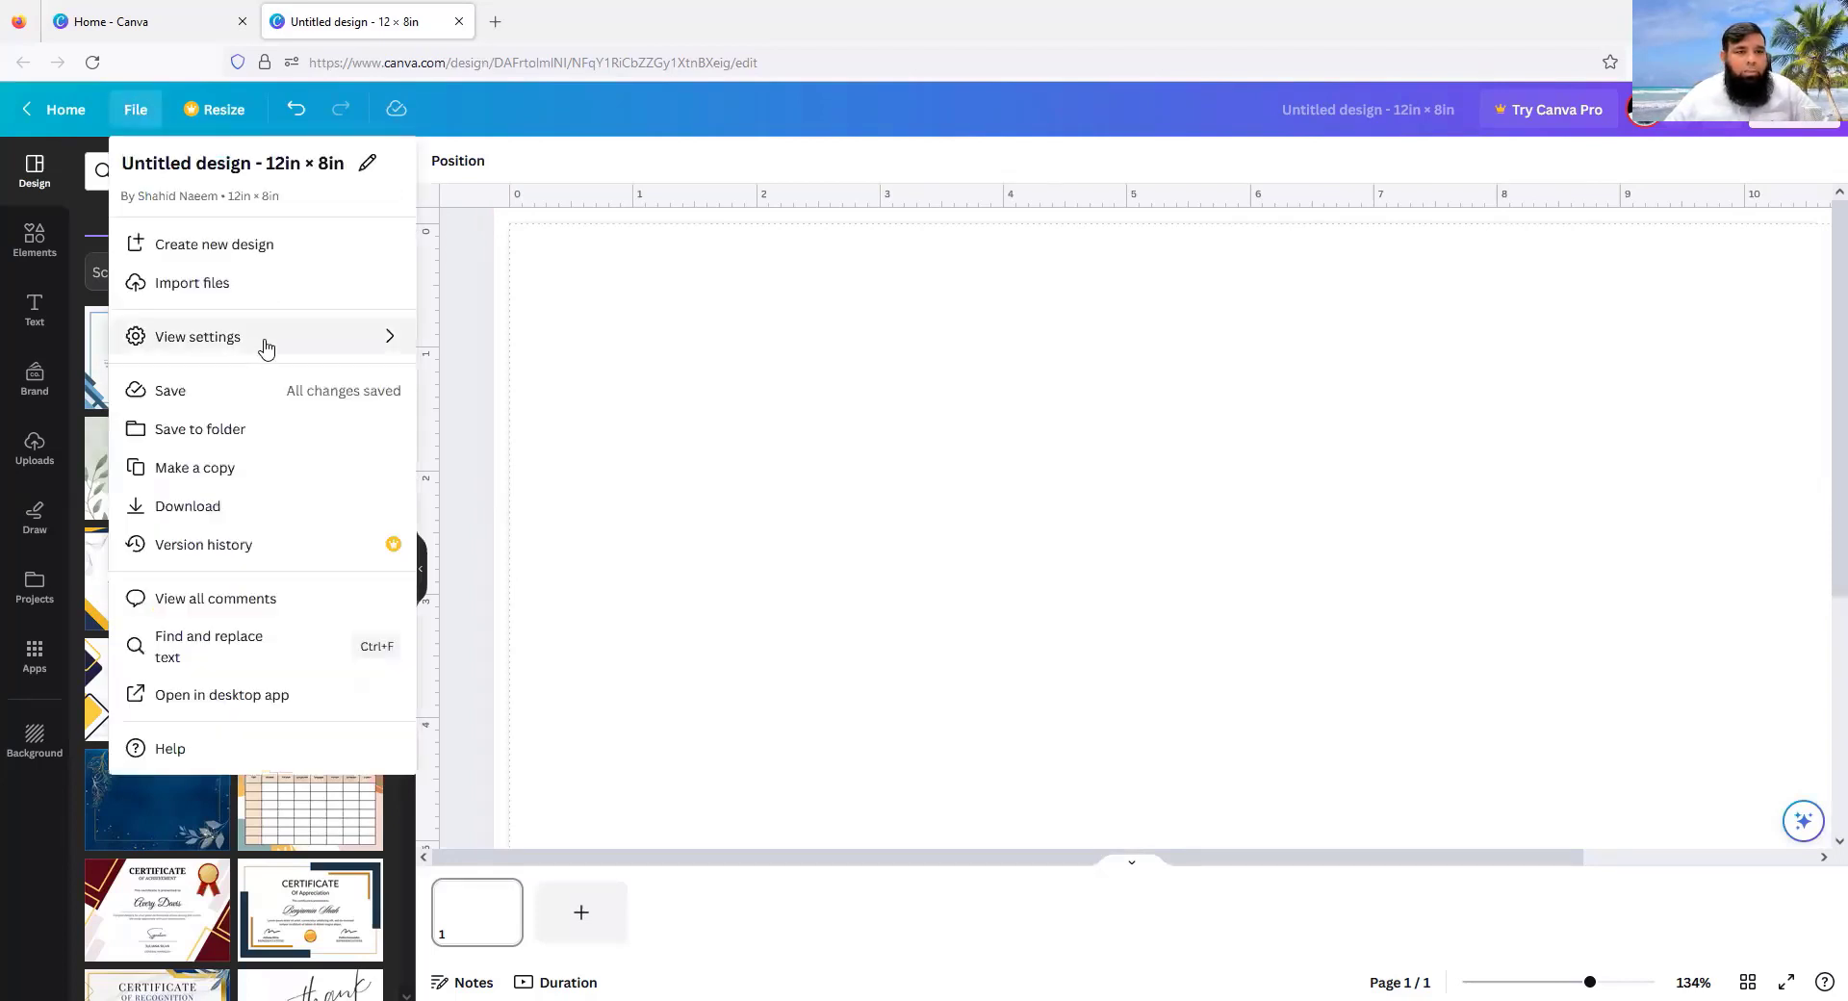
pyautogui.moveTo(267, 342)
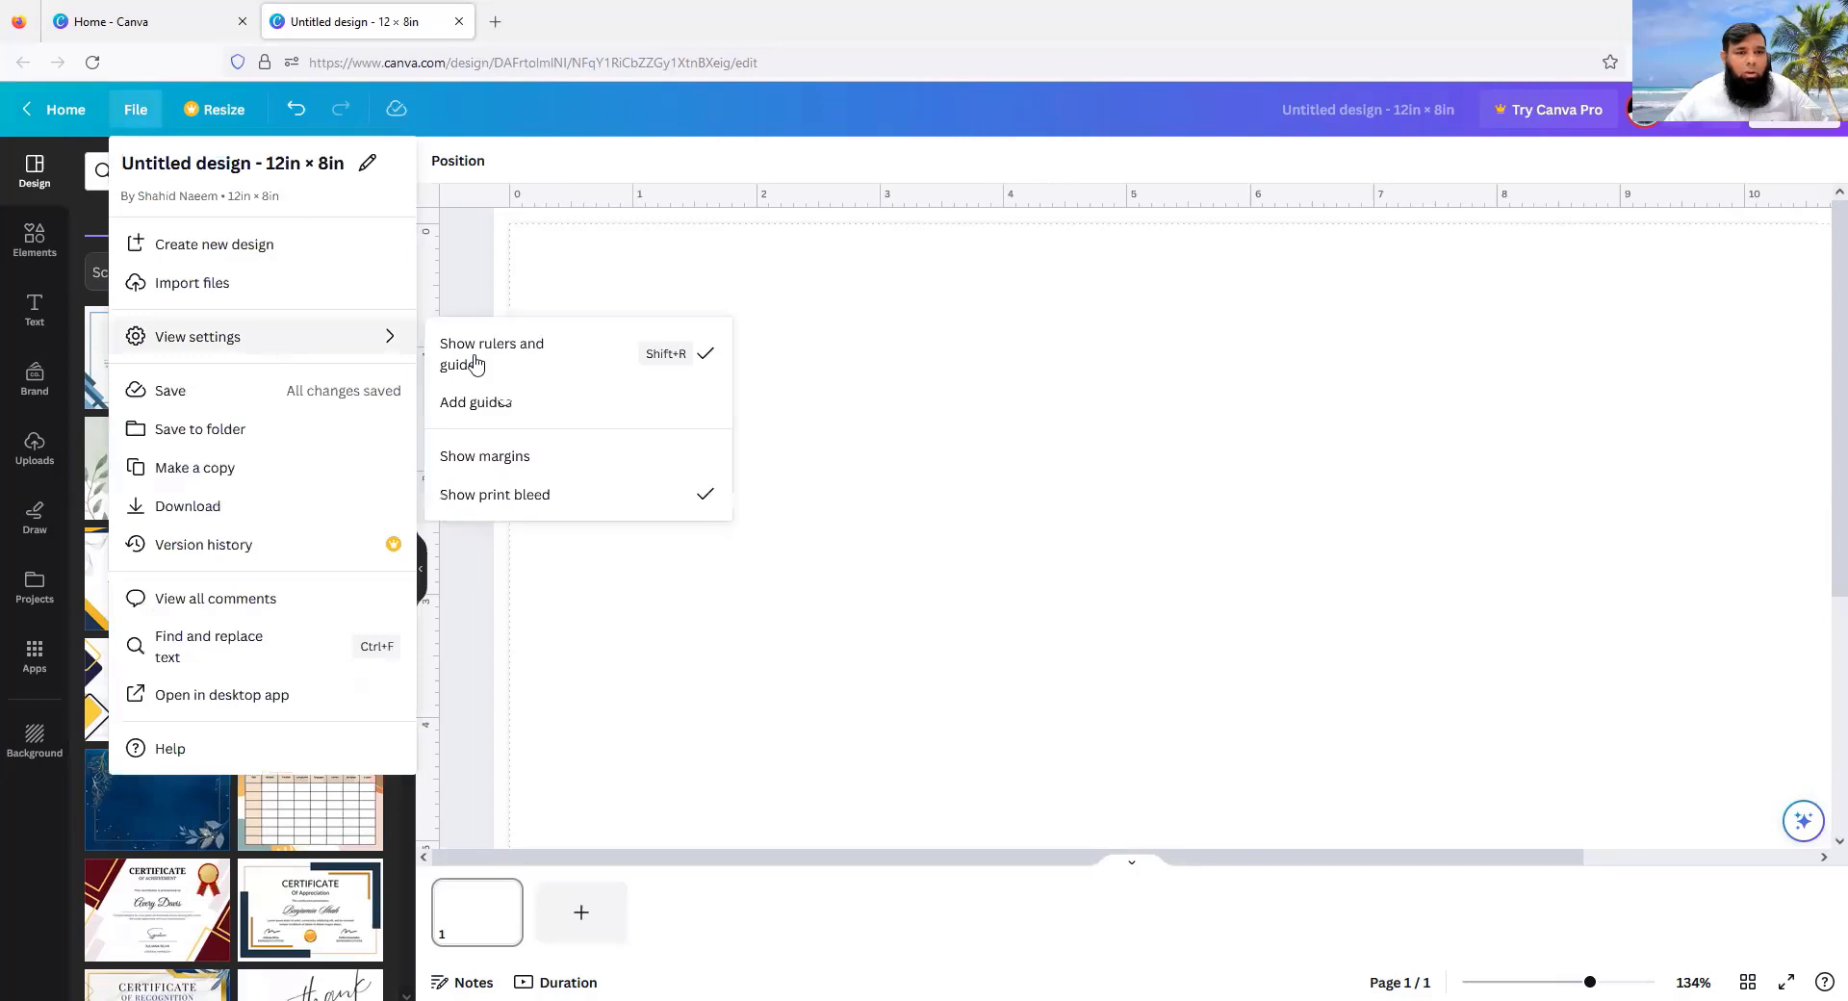
pyautogui.click(504, 496)
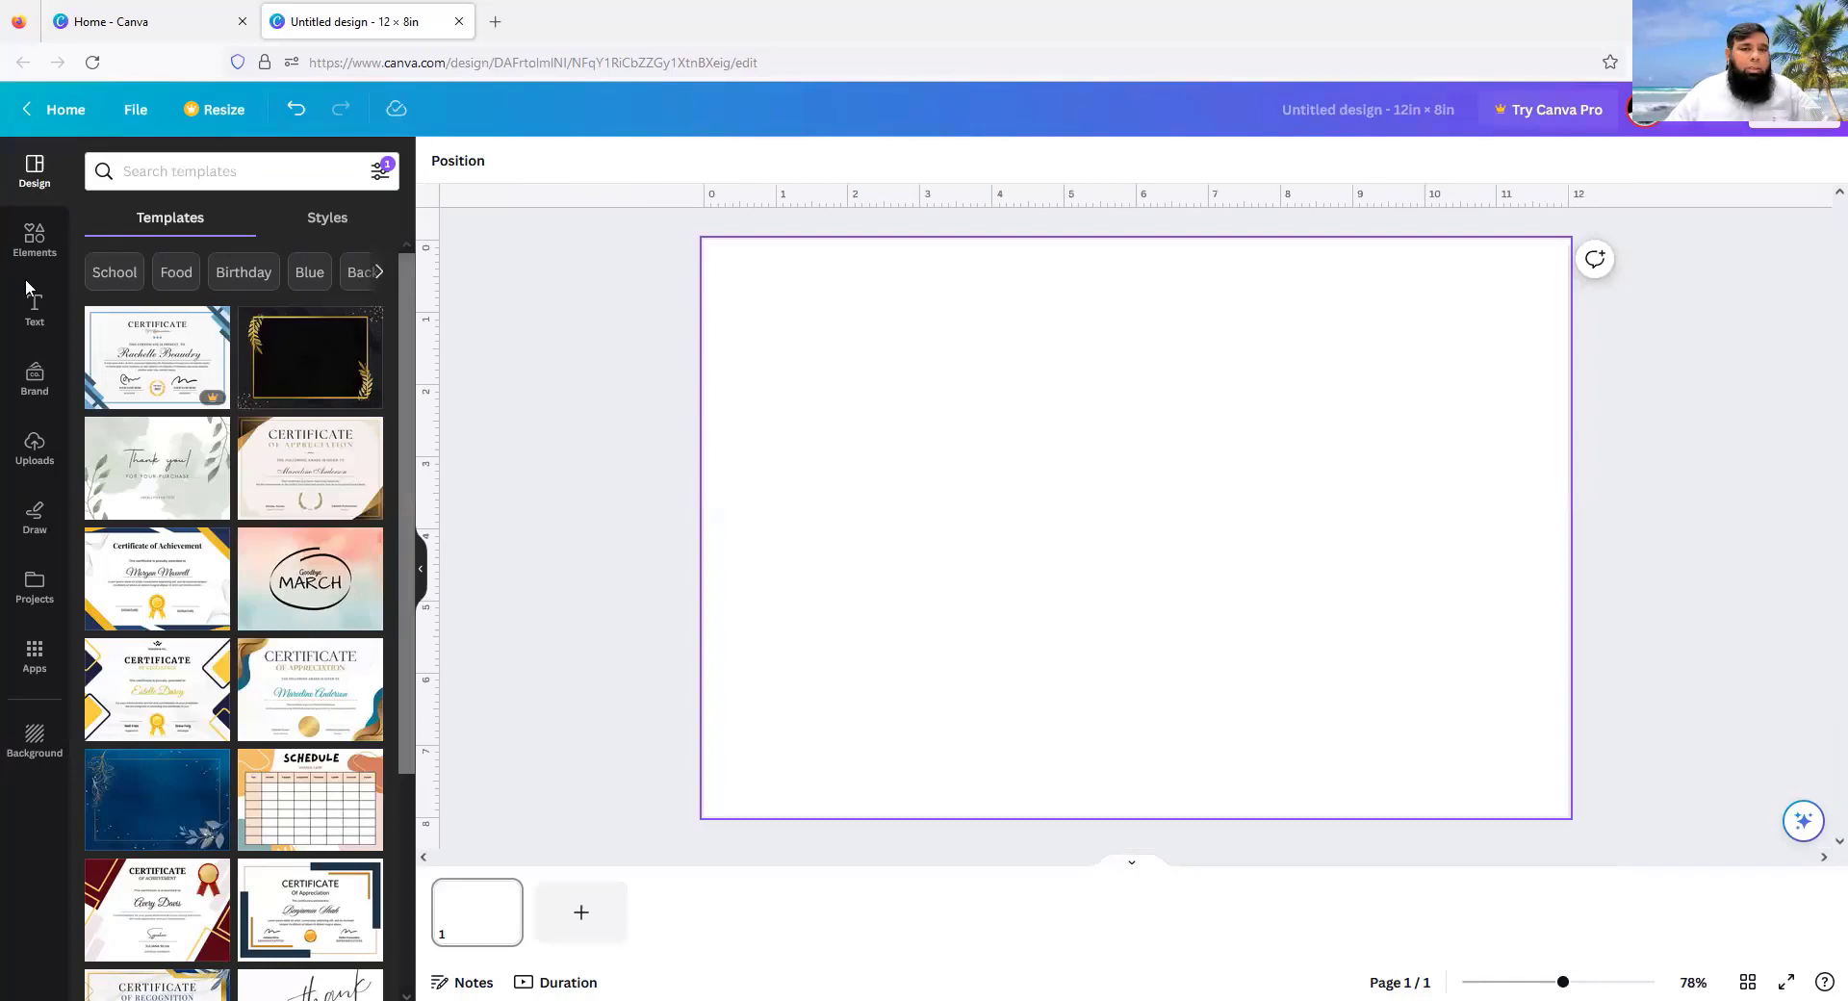
# Step: Start adding guides and preview the 12 Columns, 6 Columns and 3x3 Grid presets on the page
pyautogui.click(126, 111)
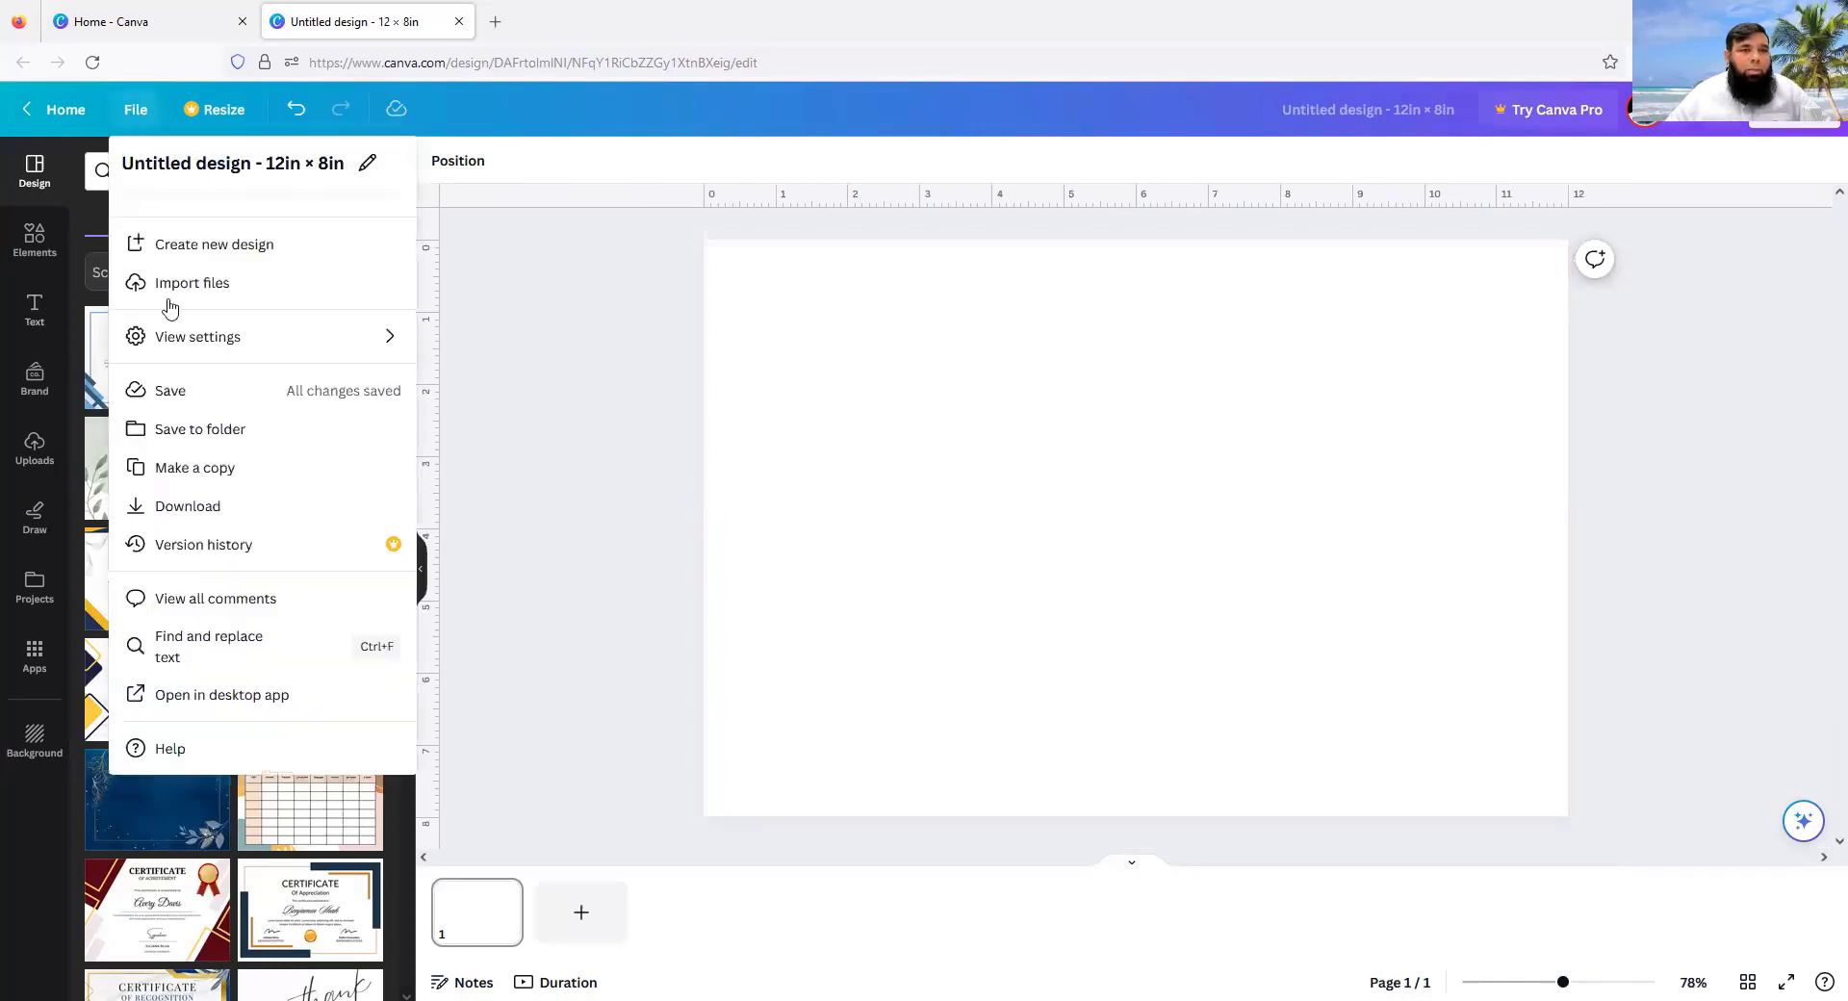
pyautogui.click(177, 337)
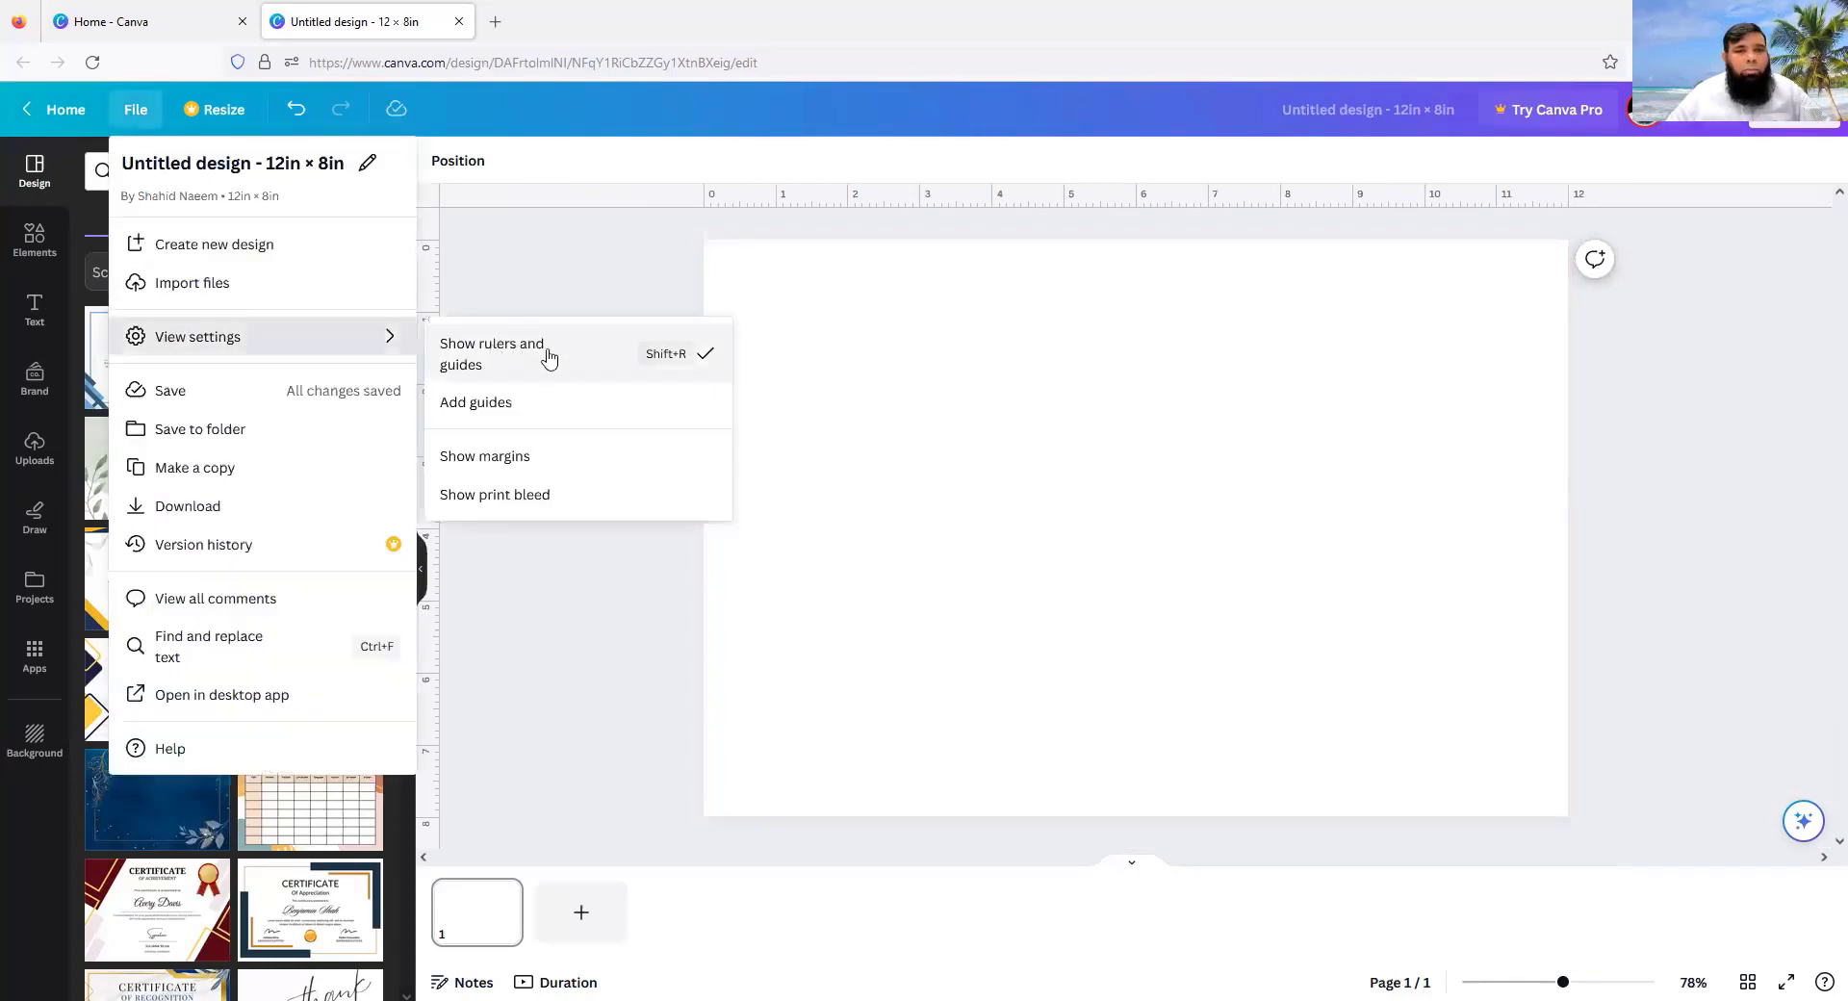
pyautogui.click(549, 404)
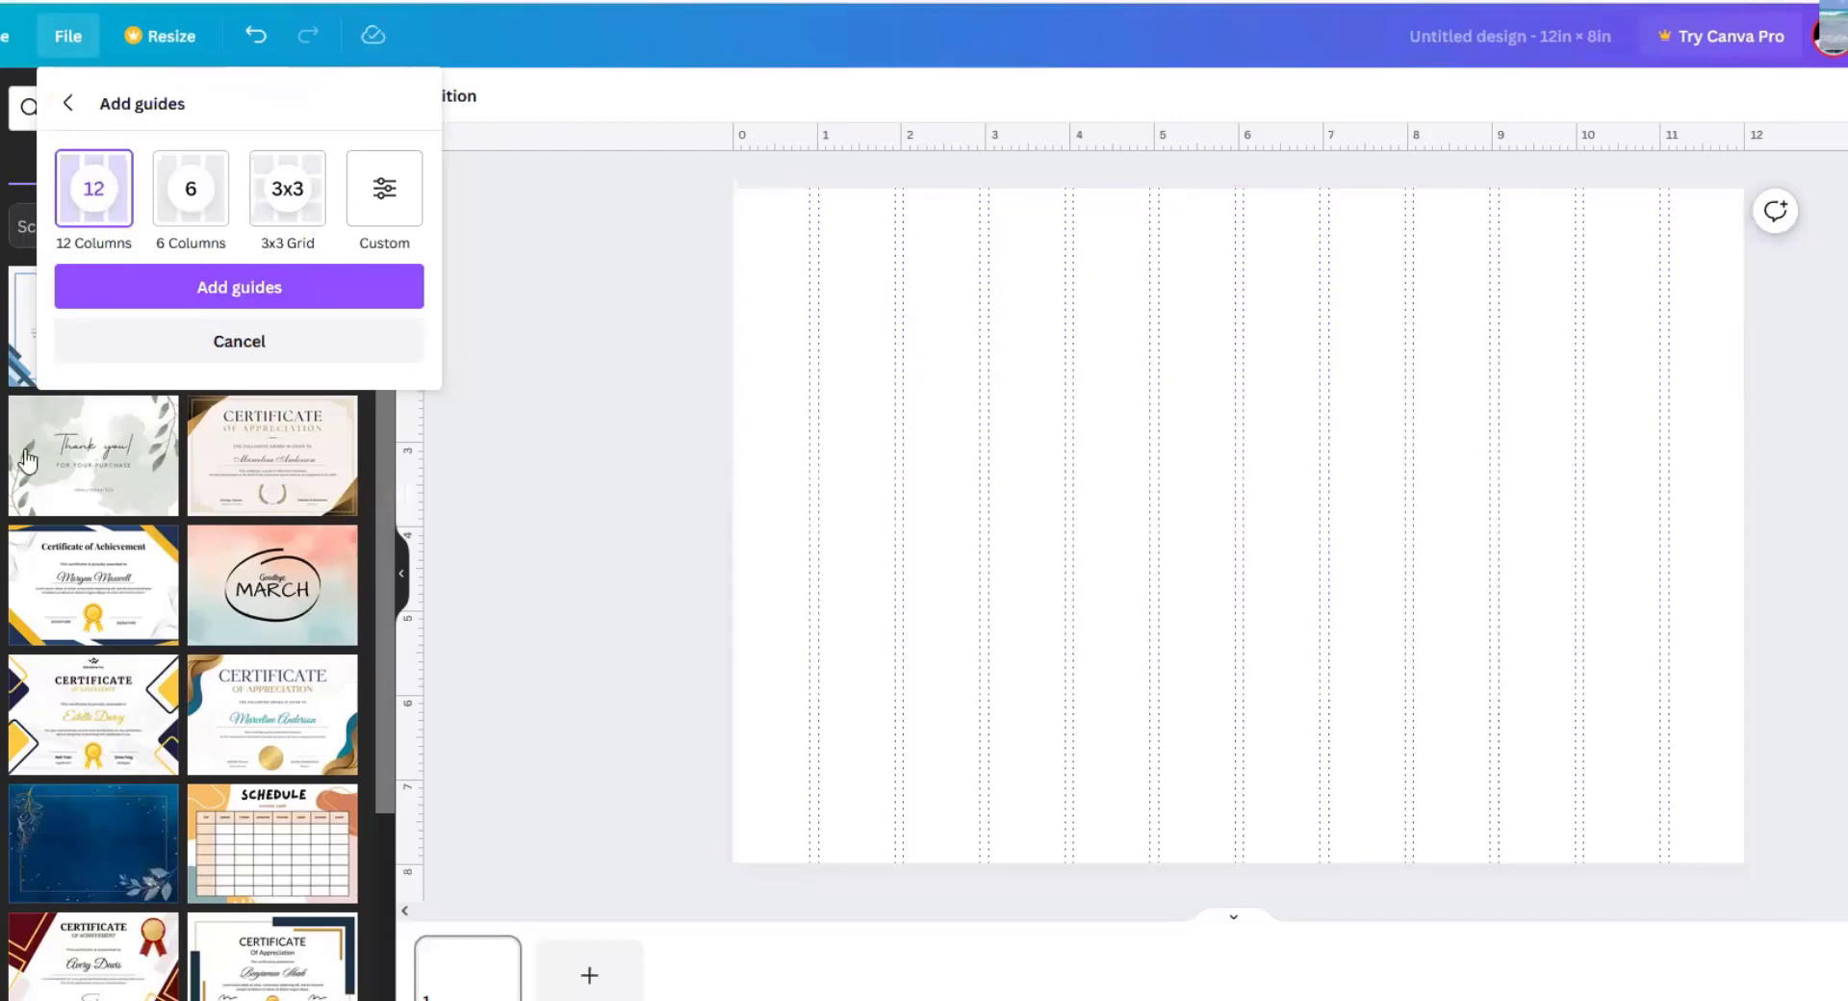
pyautogui.click(189, 196)
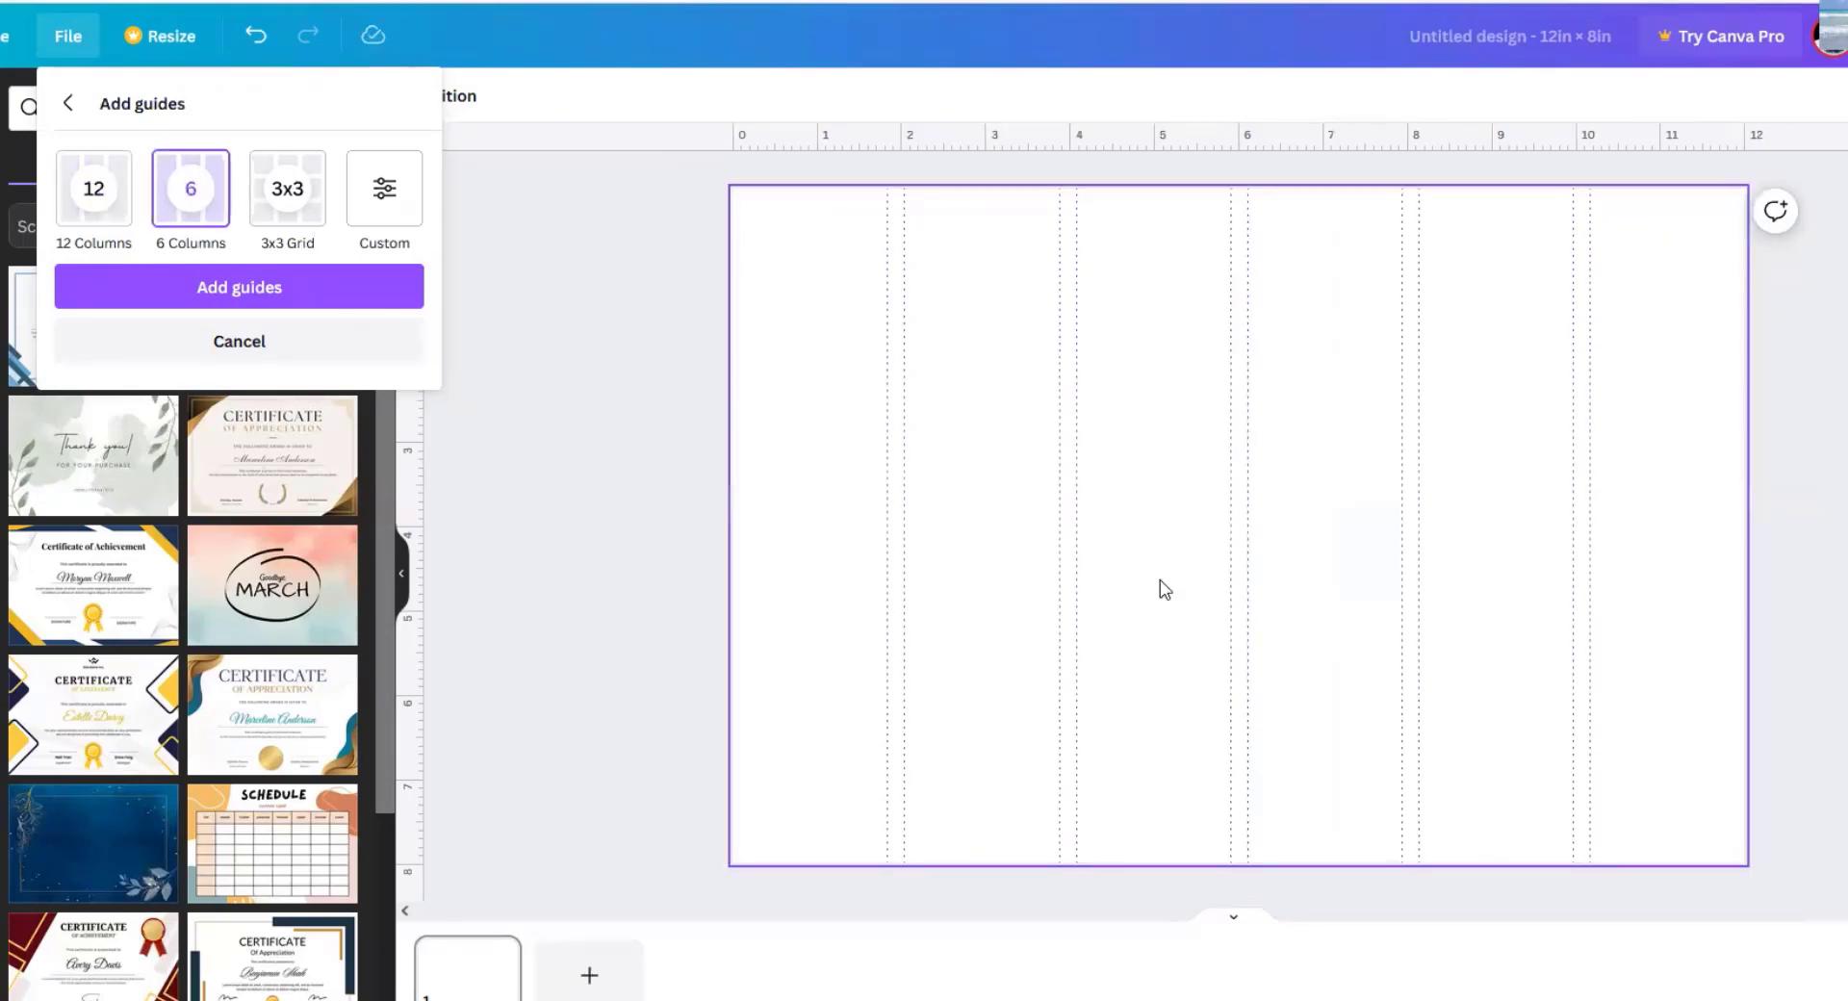
pyautogui.click(292, 202)
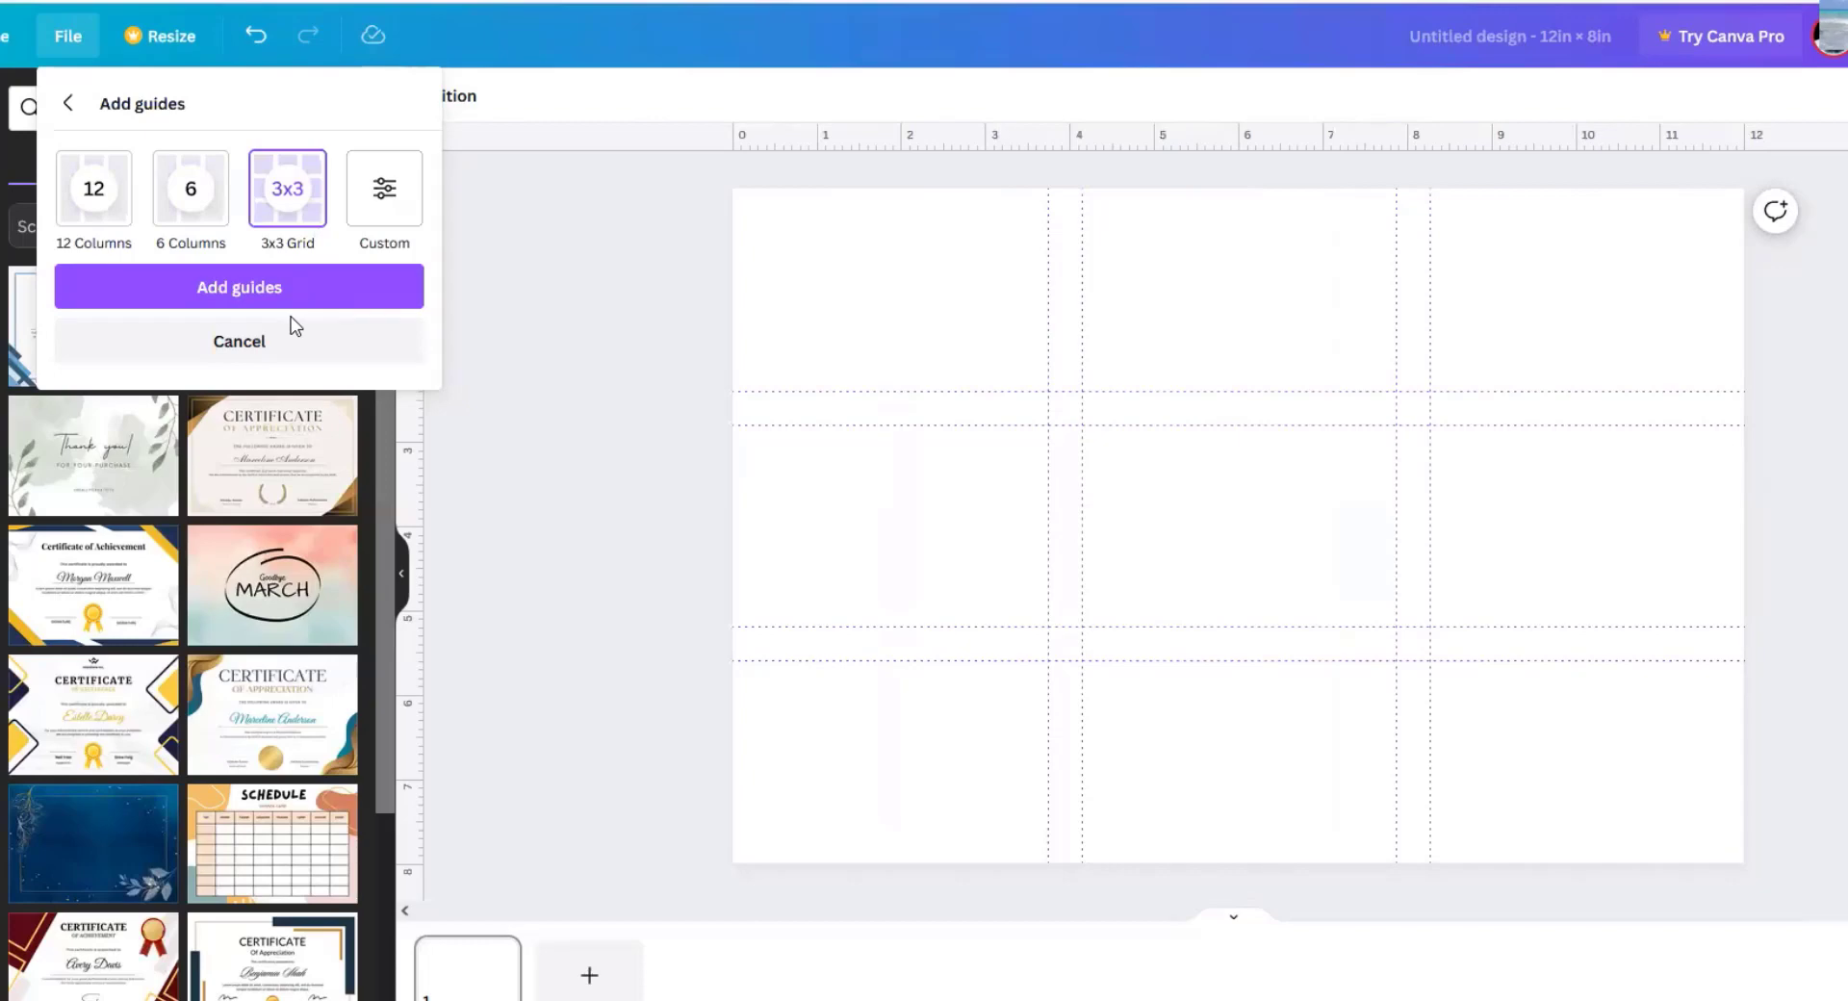
# Step: Switch to a custom guide layout with 6 columns and set the number of rows to 4
pyautogui.click(390, 207)
pyautogui.click(90, 315)
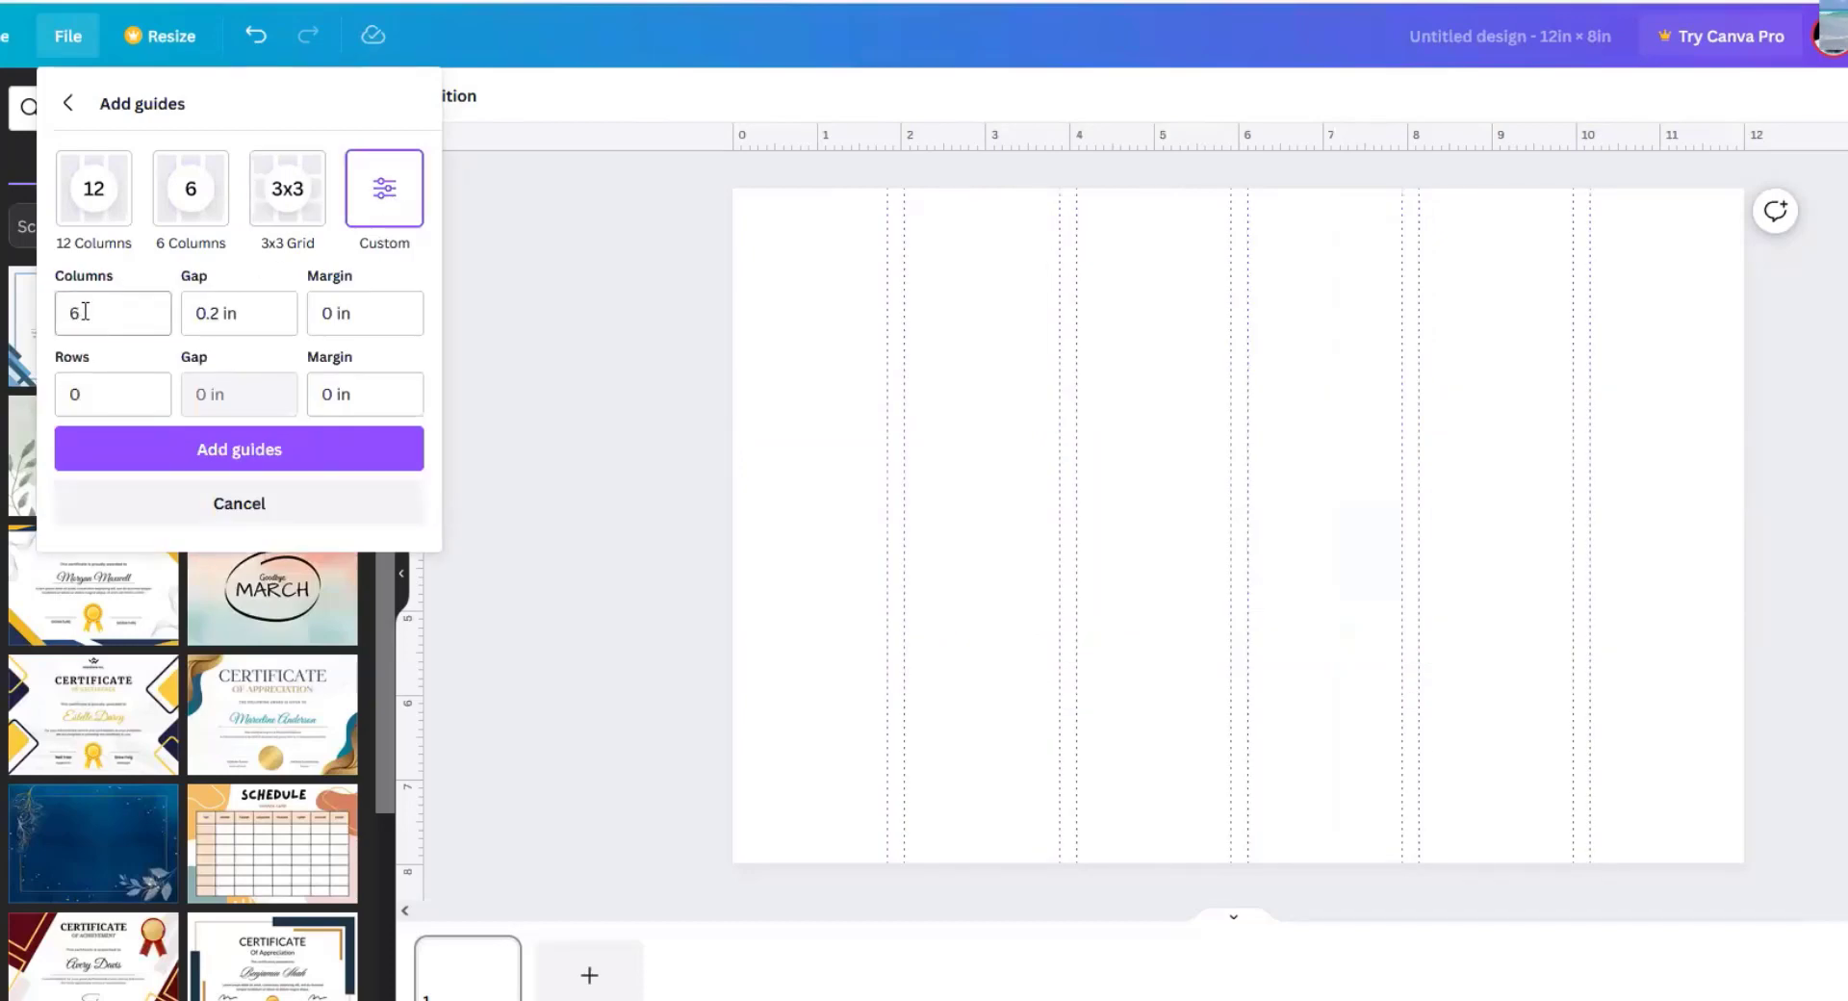
pyautogui.click(144, 389)
pyautogui.click(106, 402)
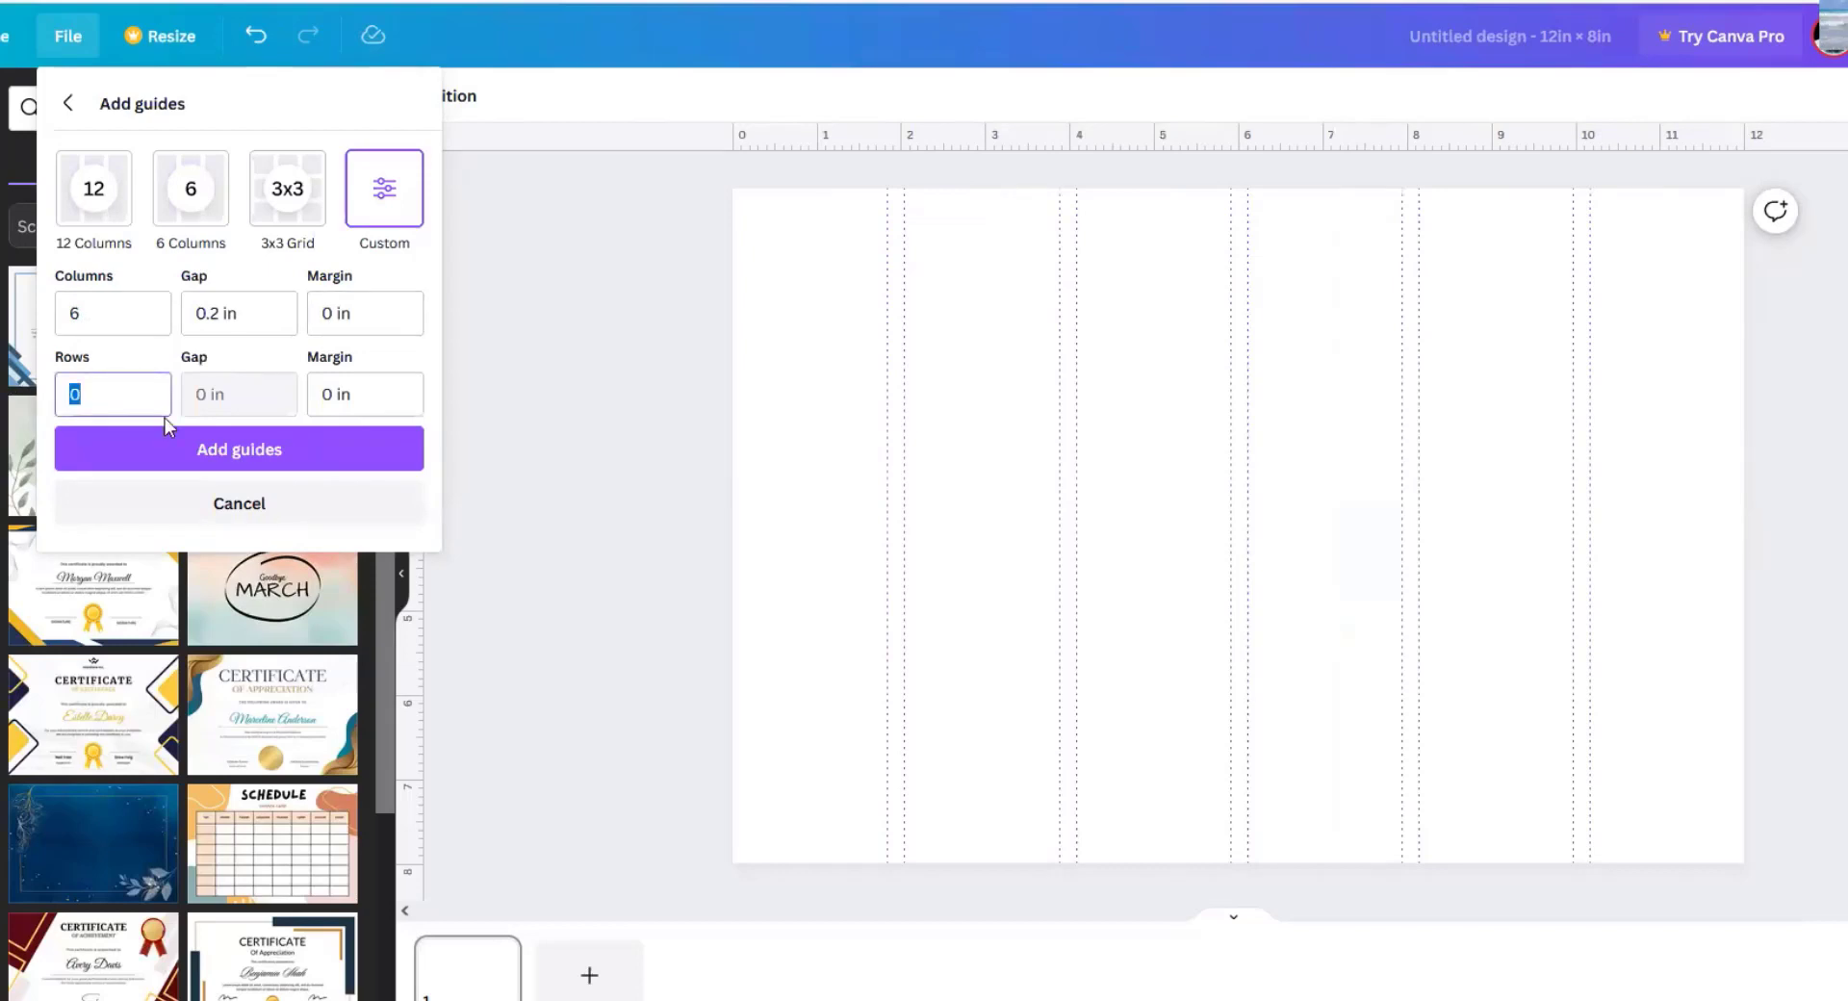
pyautogui.write('4')
# Step: Remove the gap between the custom guide columns, setting it to 0 in
pyautogui.moveTo(204, 320); pyautogui.dragTo(229, 327)
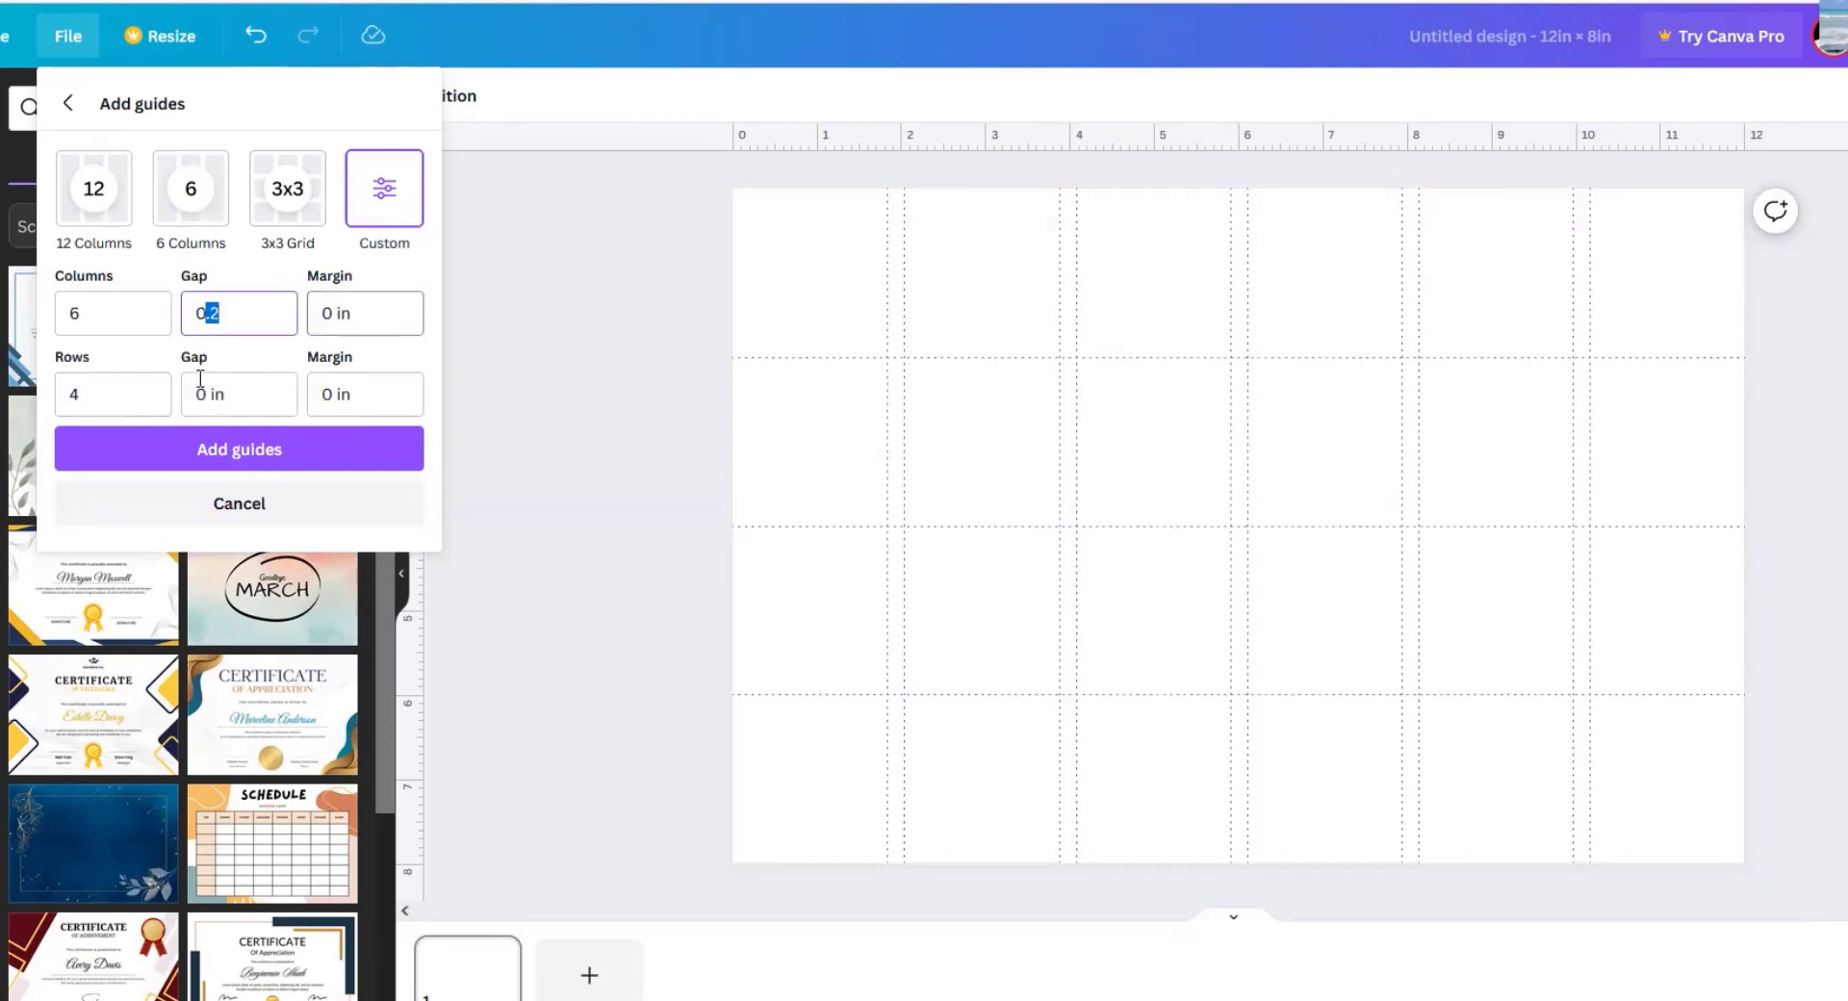
pyautogui.doubleClick(251, 302)
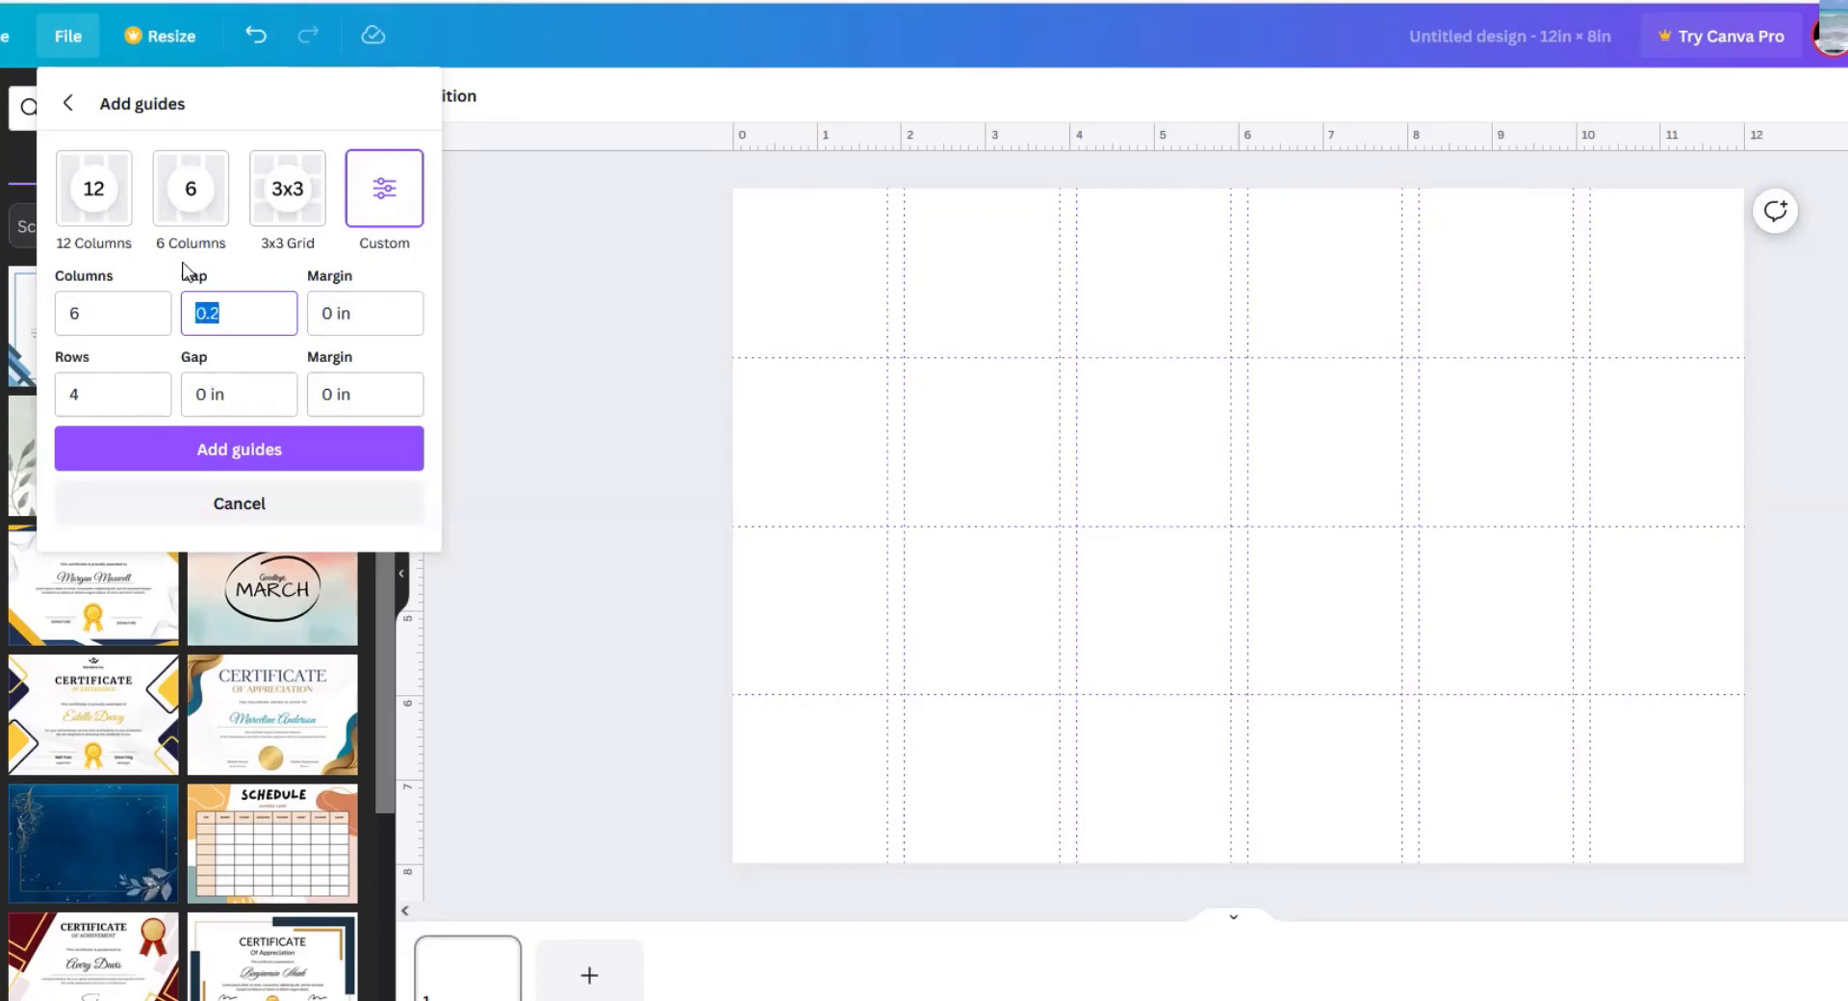
pyautogui.press('Escape')
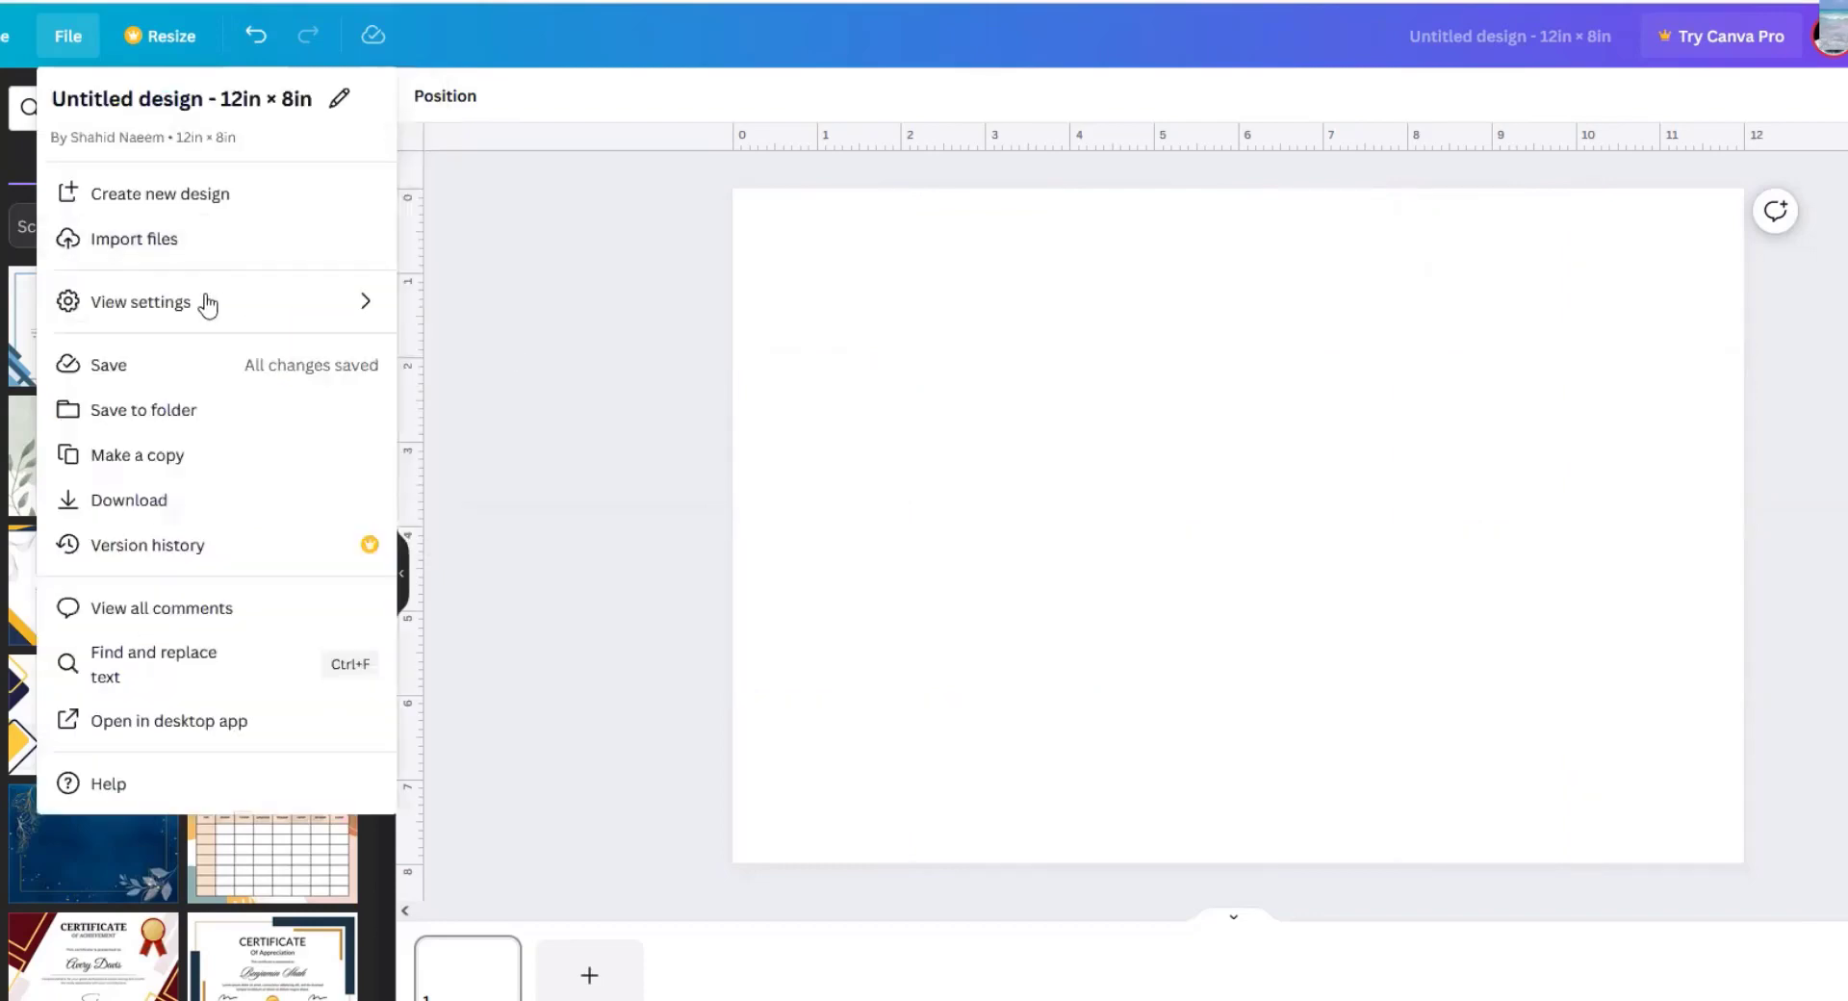
pyautogui.moveTo(207, 305)
pyautogui.click(492, 385)
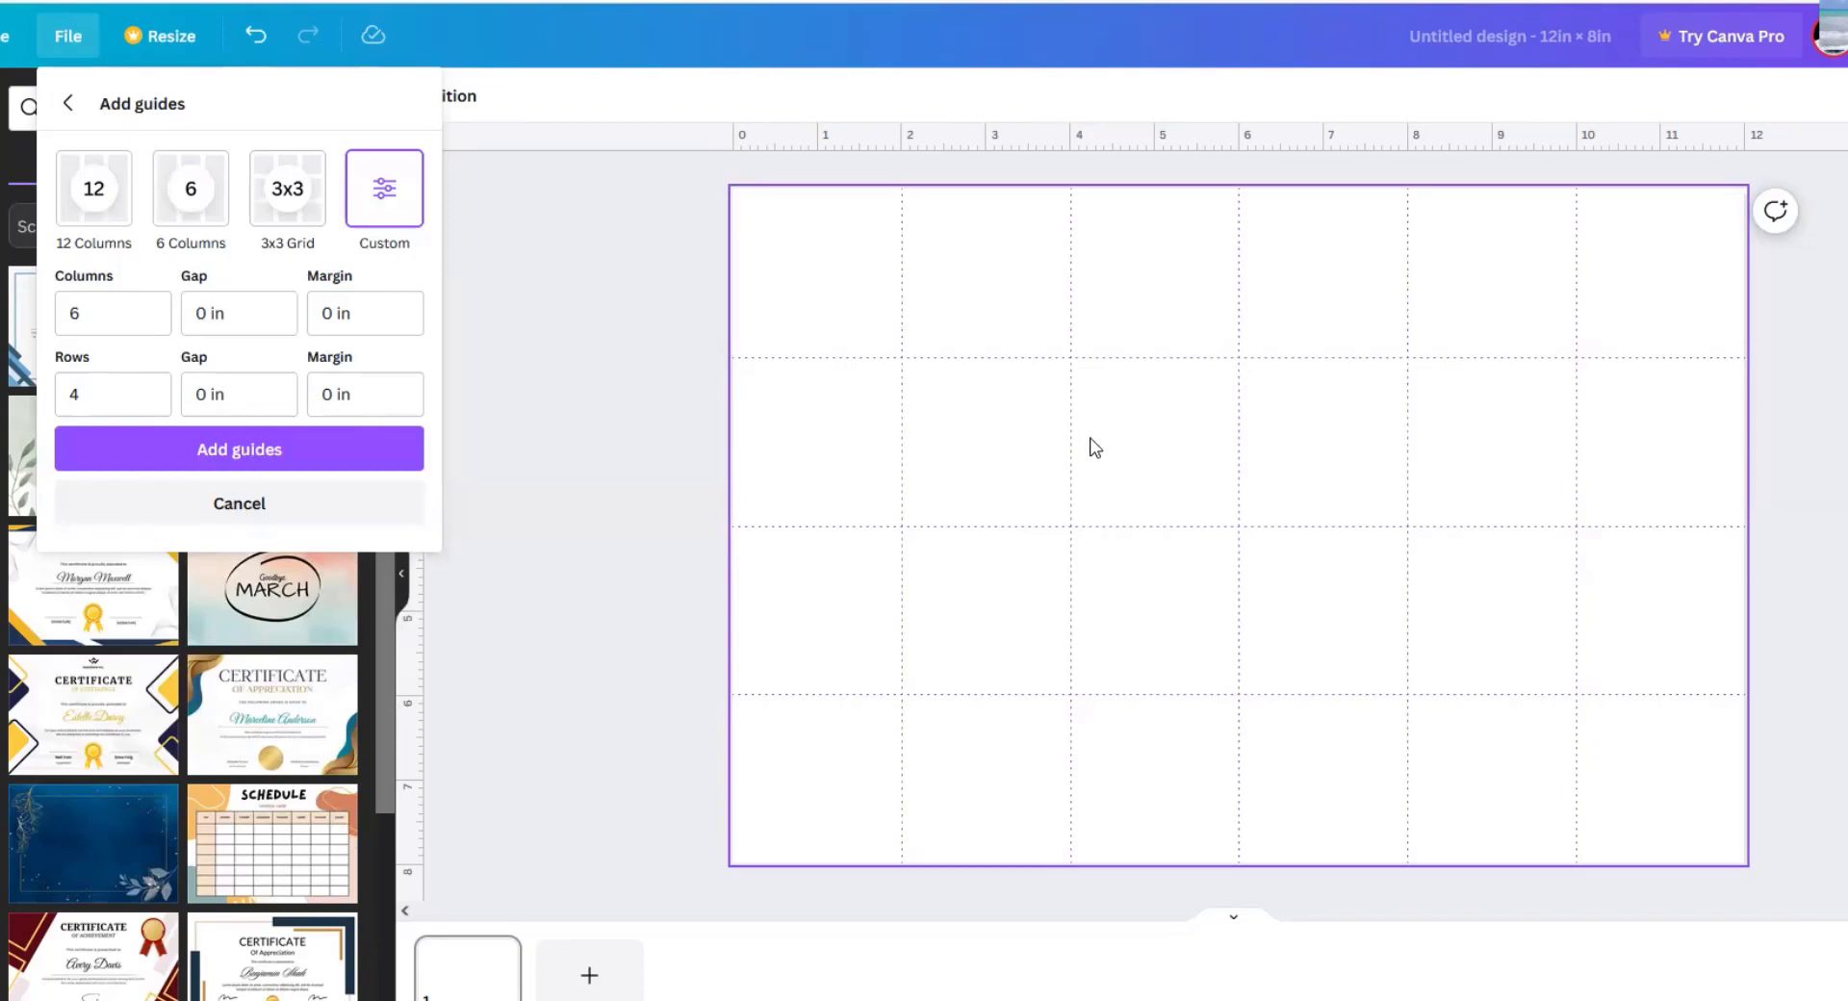
# Step: Set both the column gap and the row gap of the custom guides to 0.1 in
pyautogui.click(201, 313)
pyautogui.hotkey('ctrl', 'a')
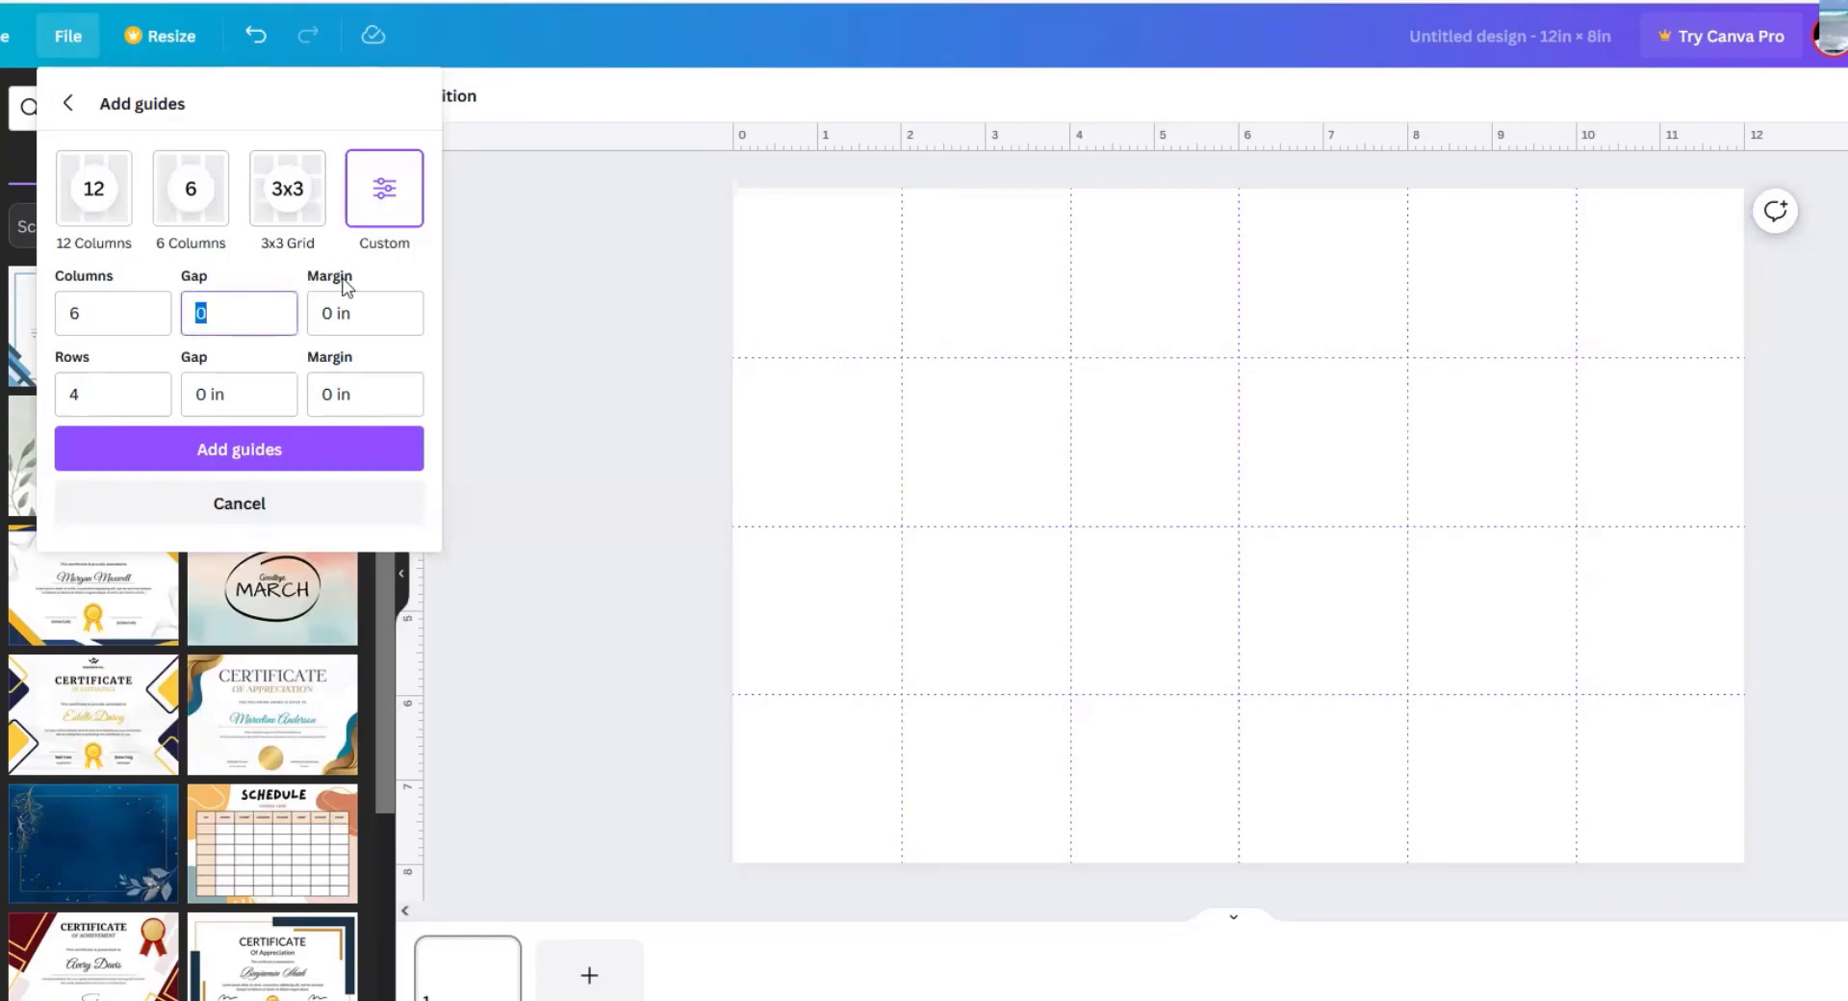
pyautogui.write('0.1')
pyautogui.click(362, 306)
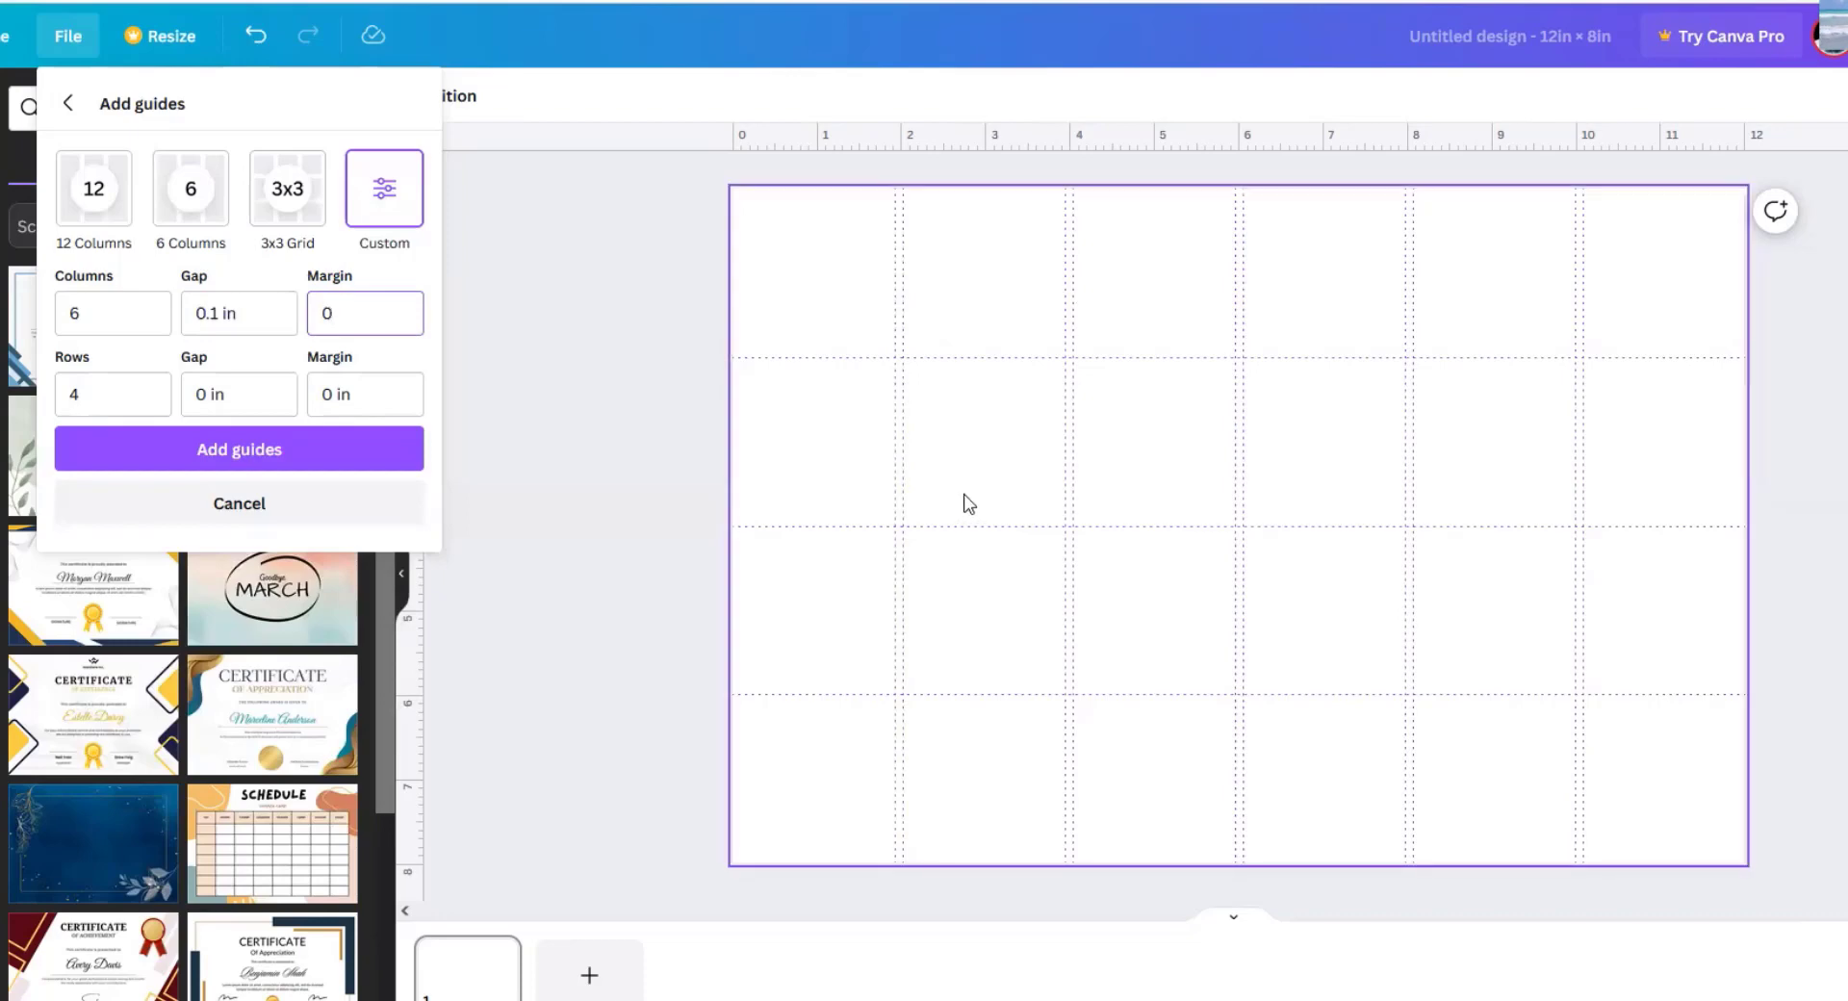
pyautogui.click(231, 400)
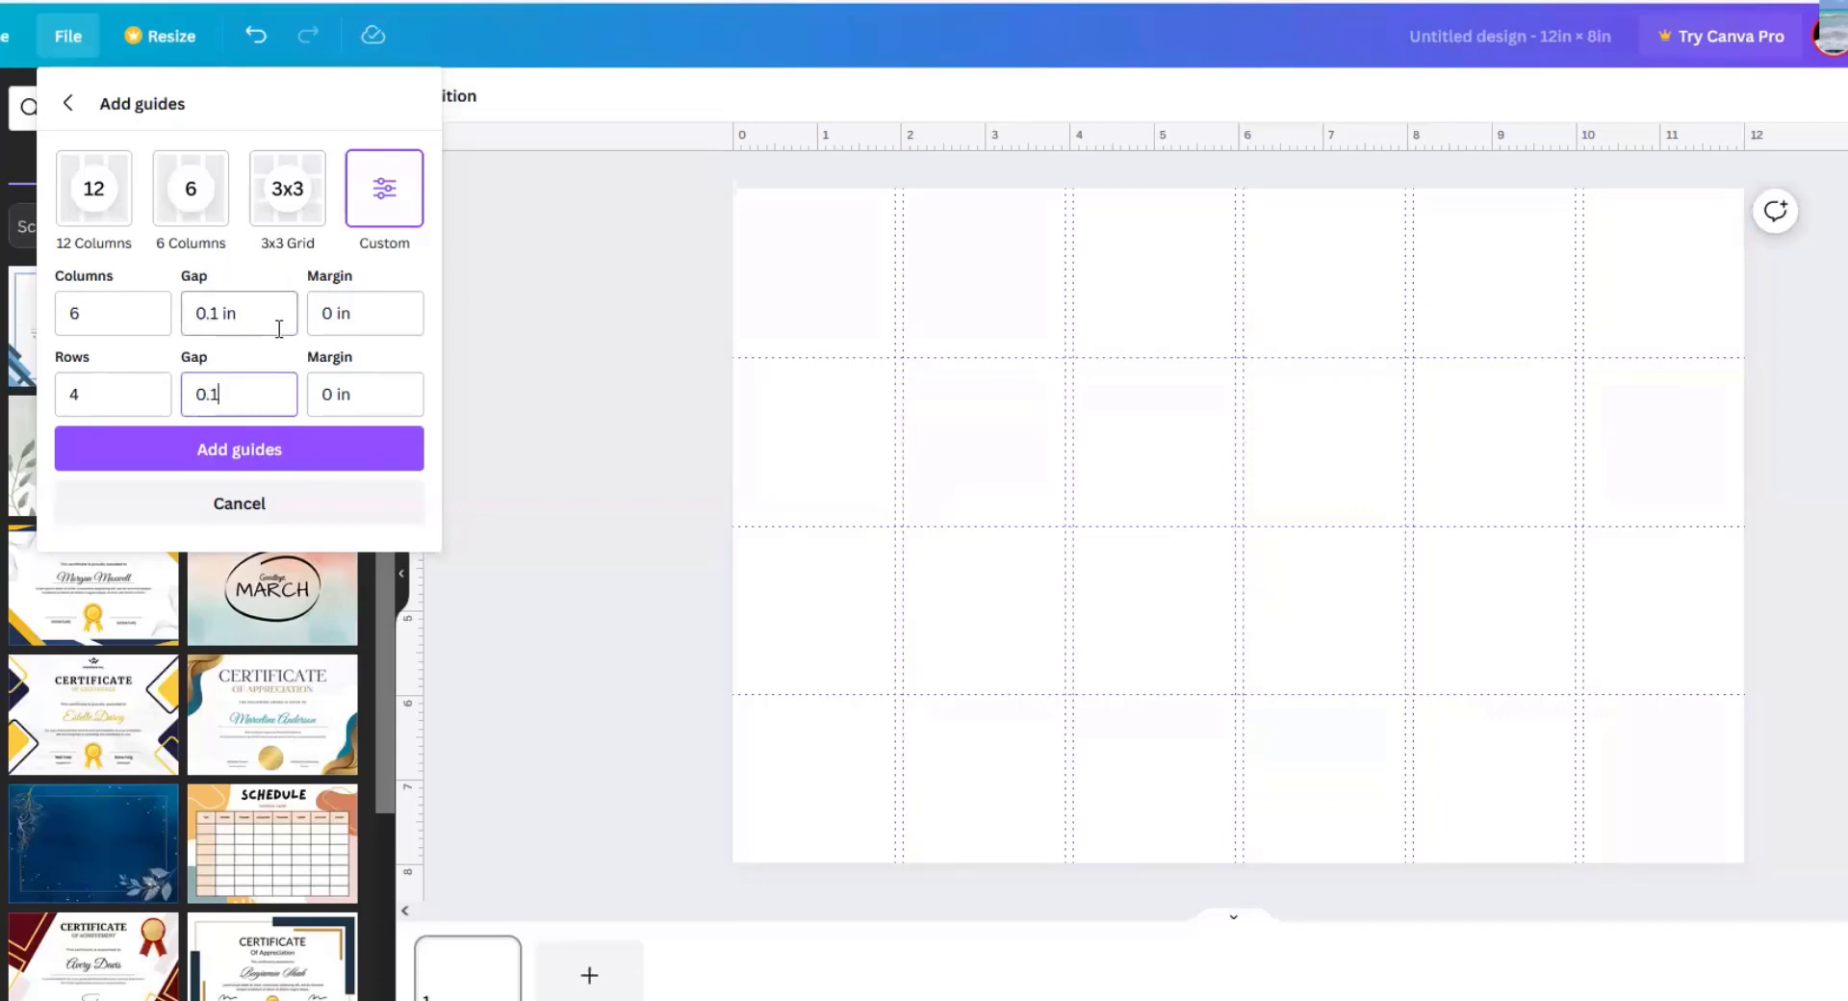
pyautogui.click(279, 327)
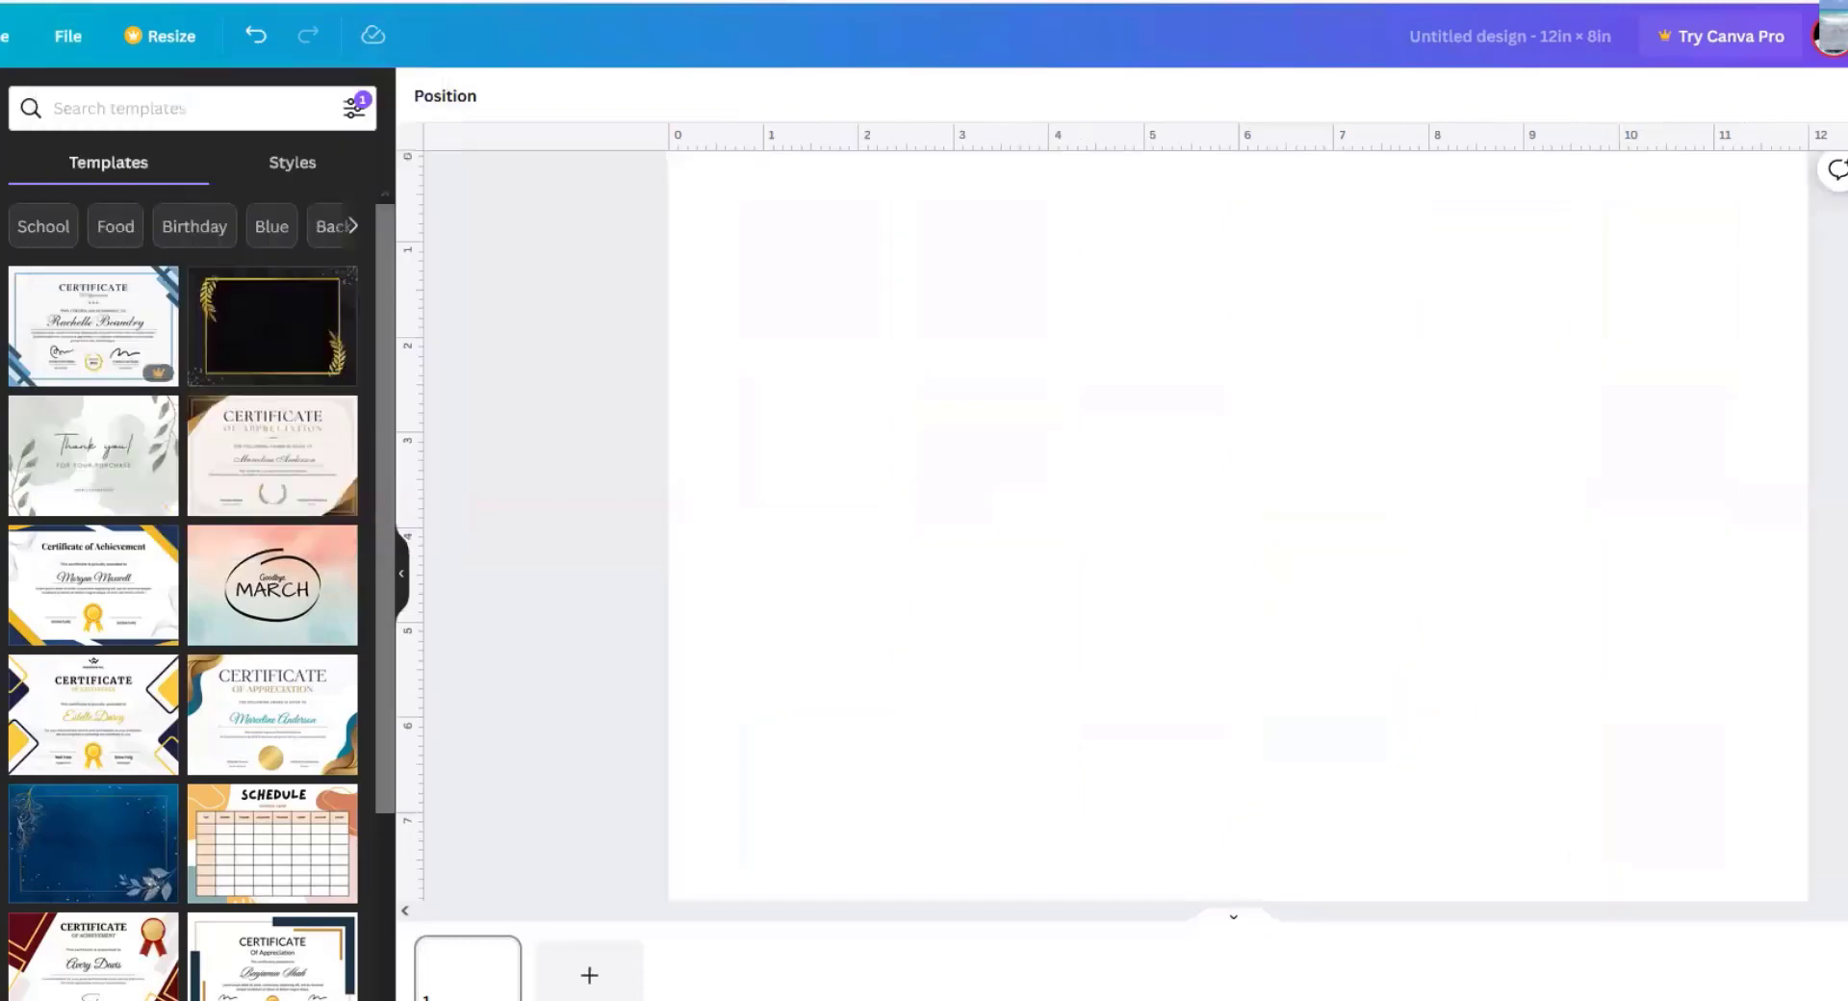
# Step: Add the custom guides with 6 columns, 4 rows and 0.1 in gaps to the page
pyautogui.scroll(-5, 1238, 526)
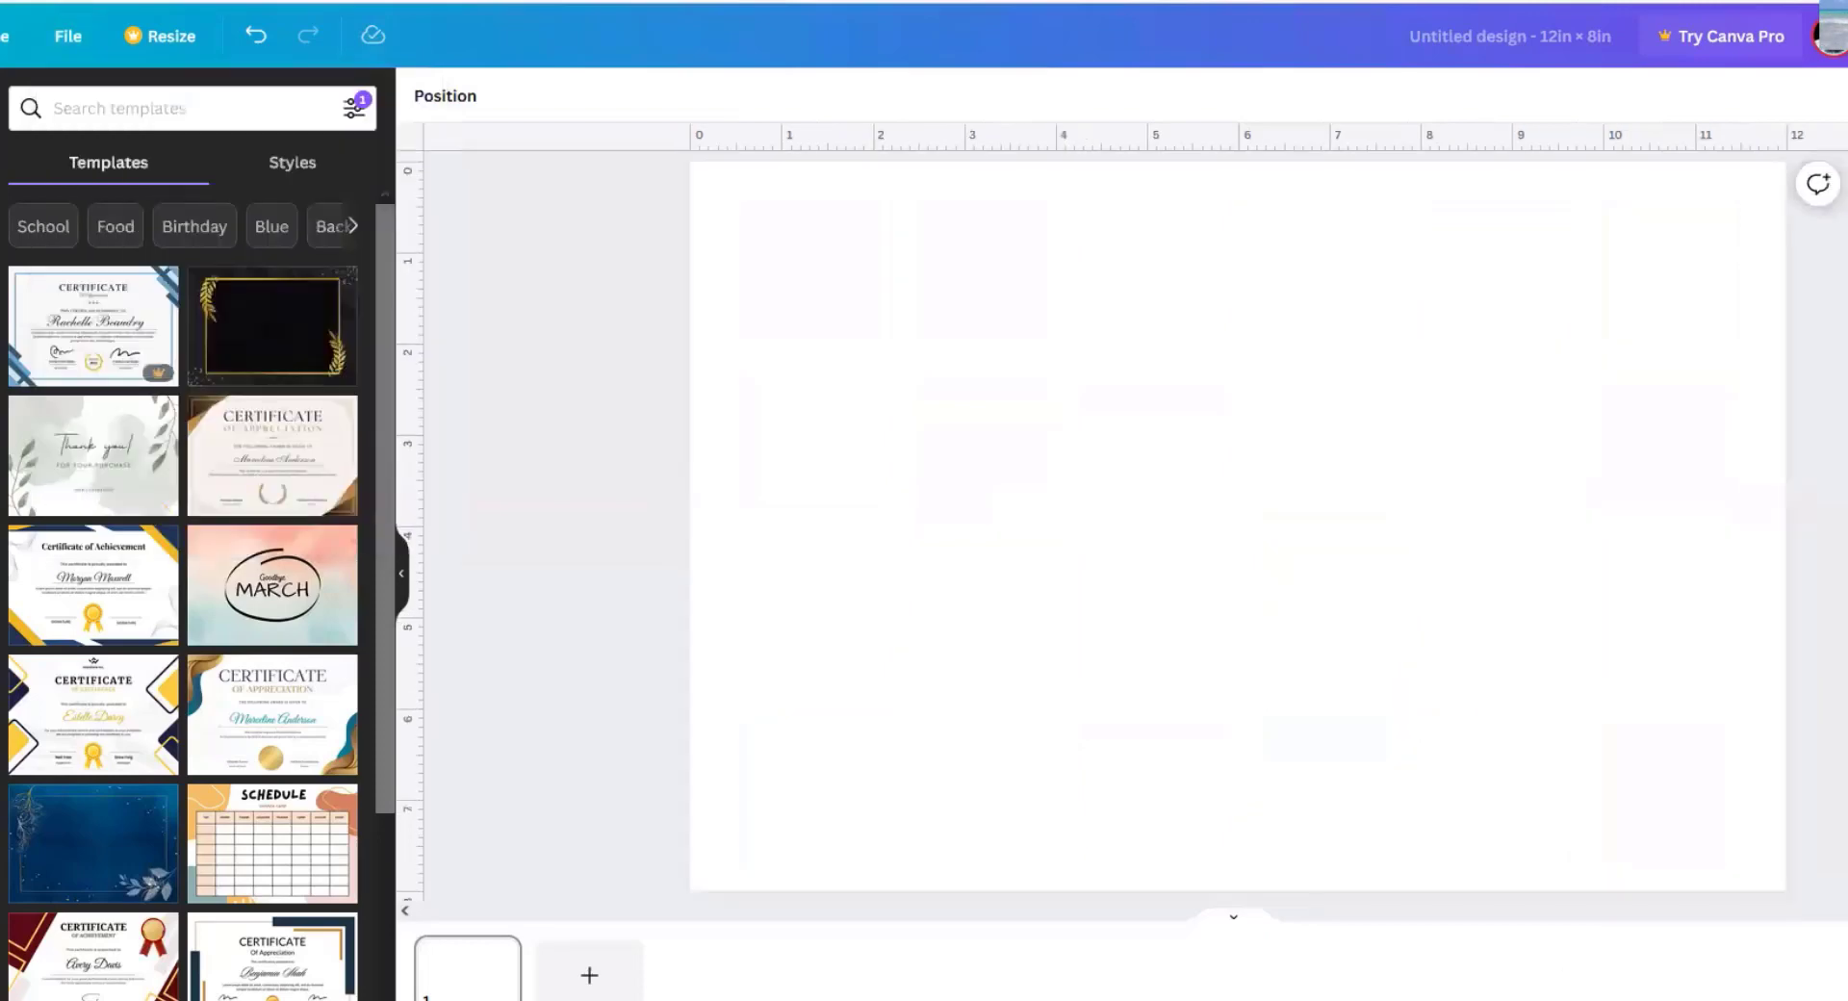
pyautogui.scroll(3, 533, 314)
pyautogui.scroll(-3, 532, 314)
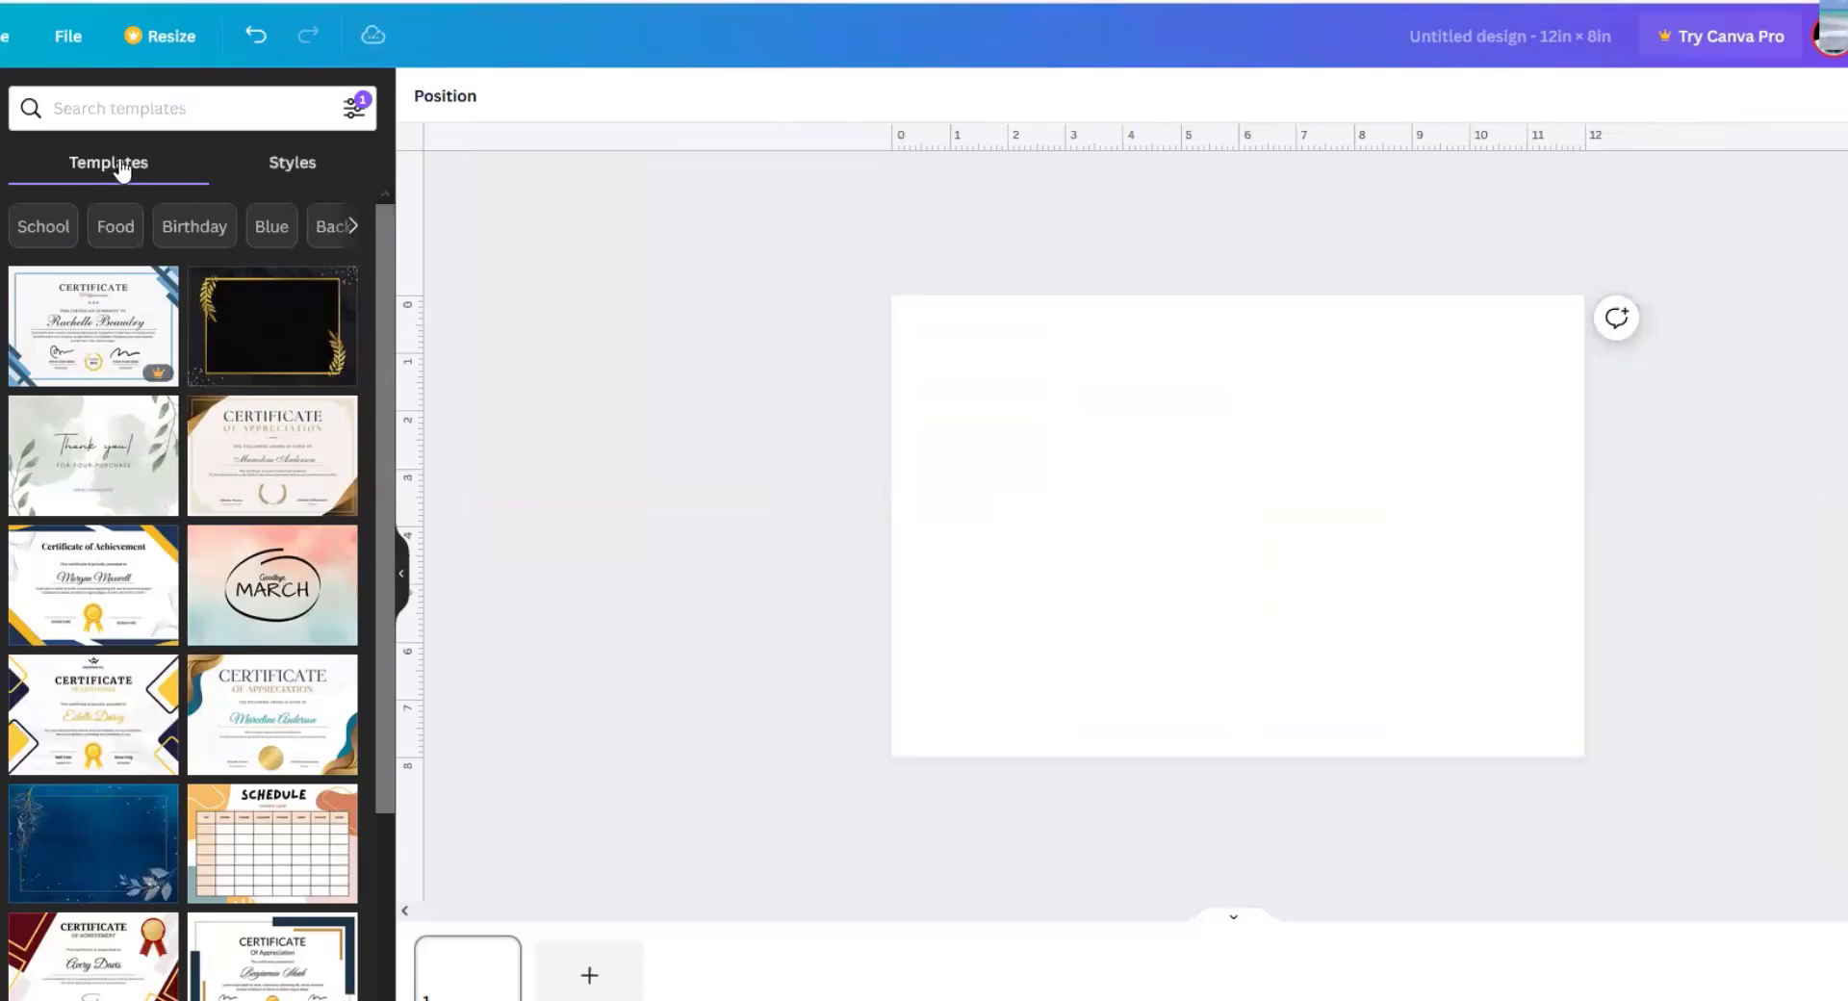
pyautogui.click(89, 38)
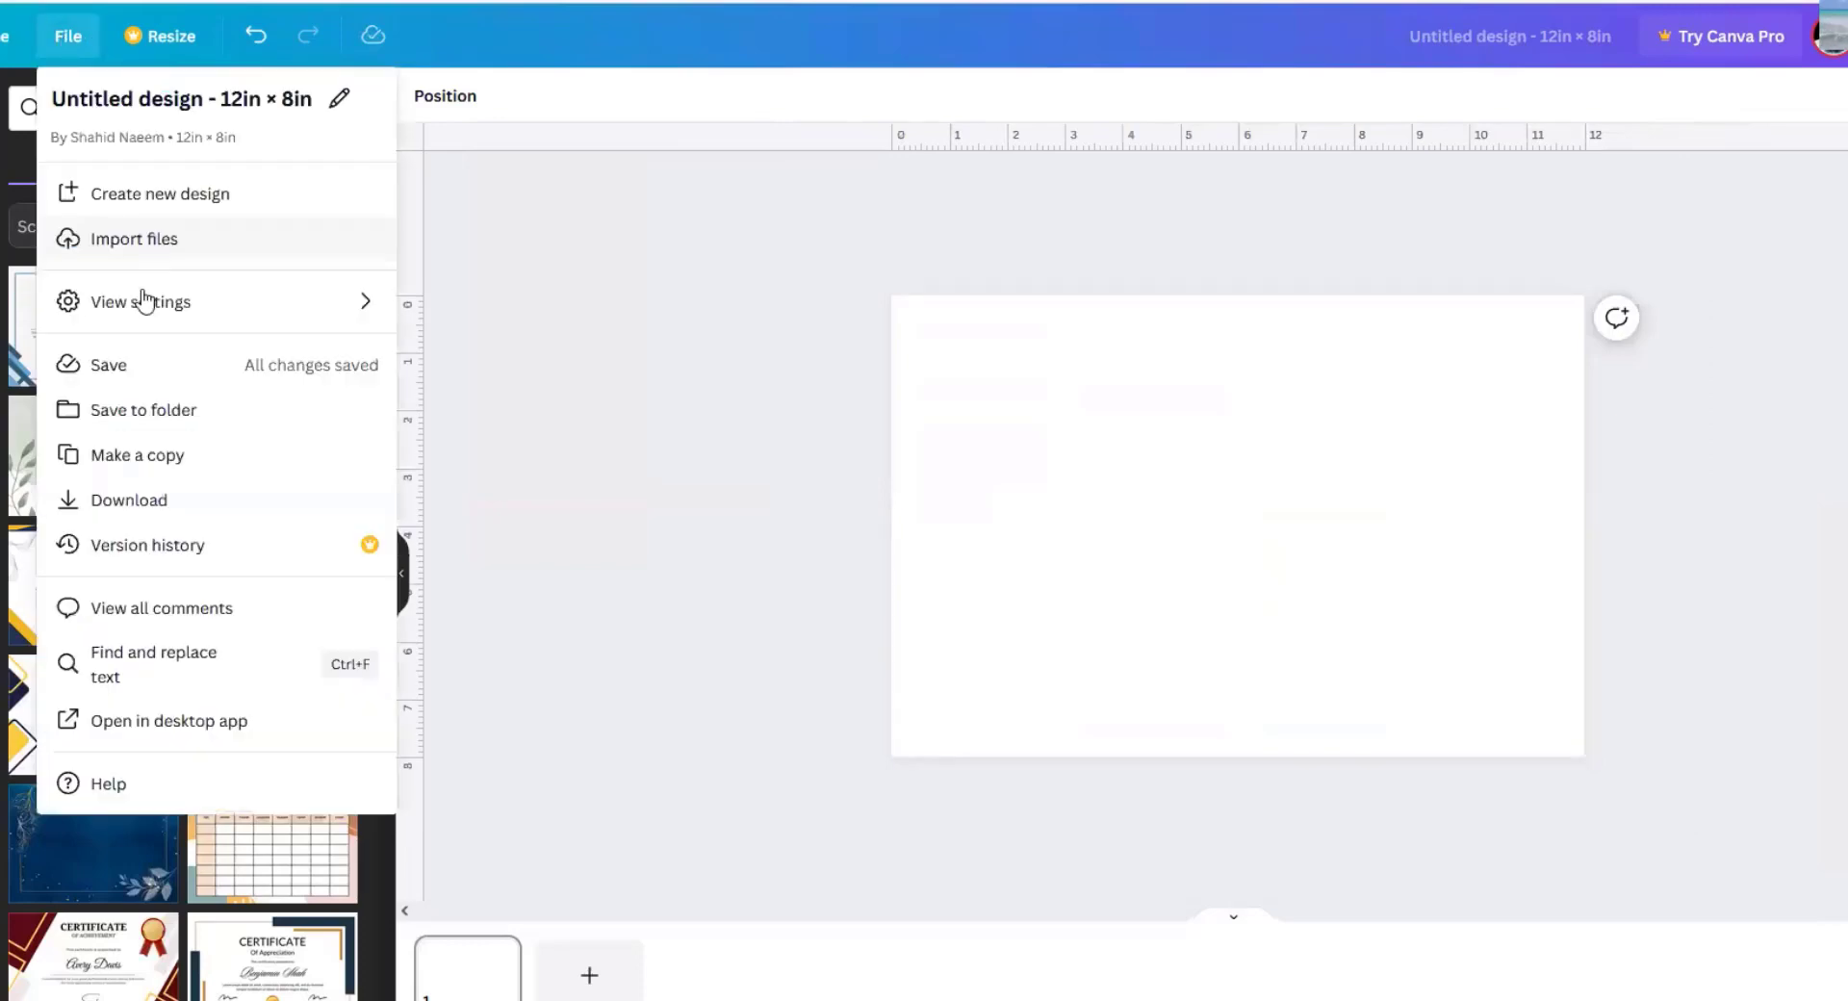
pyautogui.moveTo(366, 309)
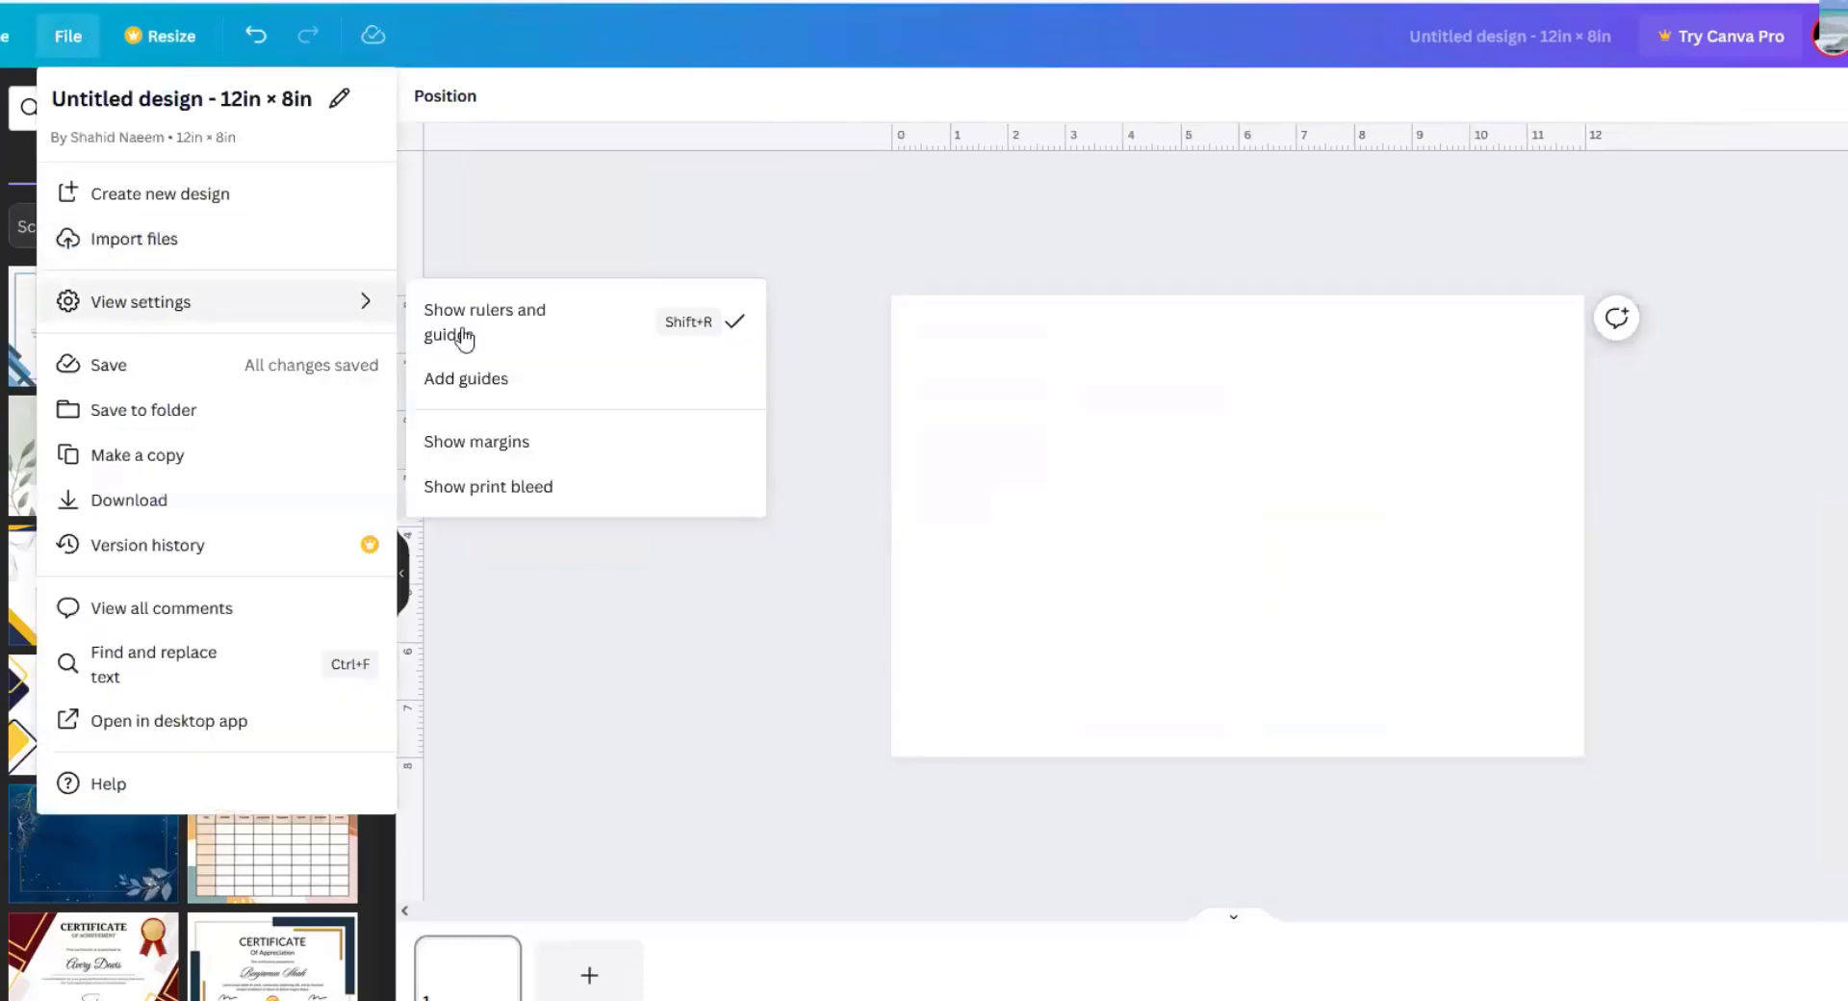
pyautogui.click(471, 392)
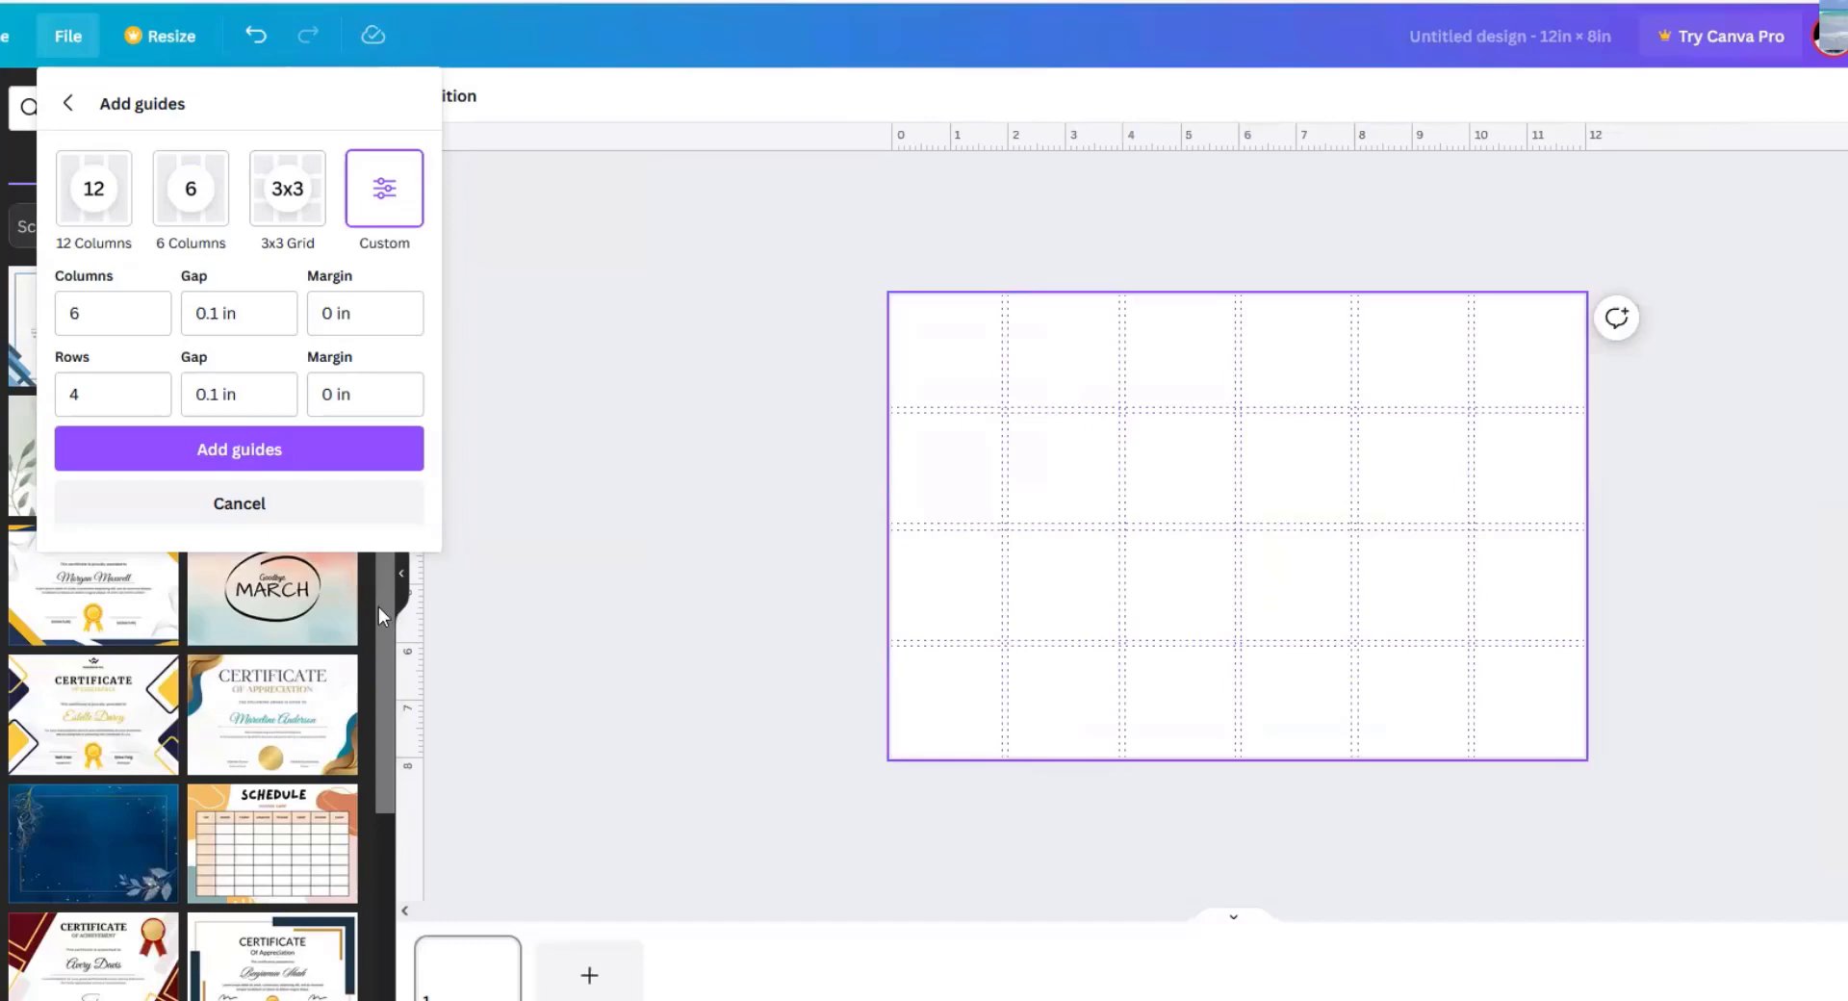
pyautogui.click(255, 452)
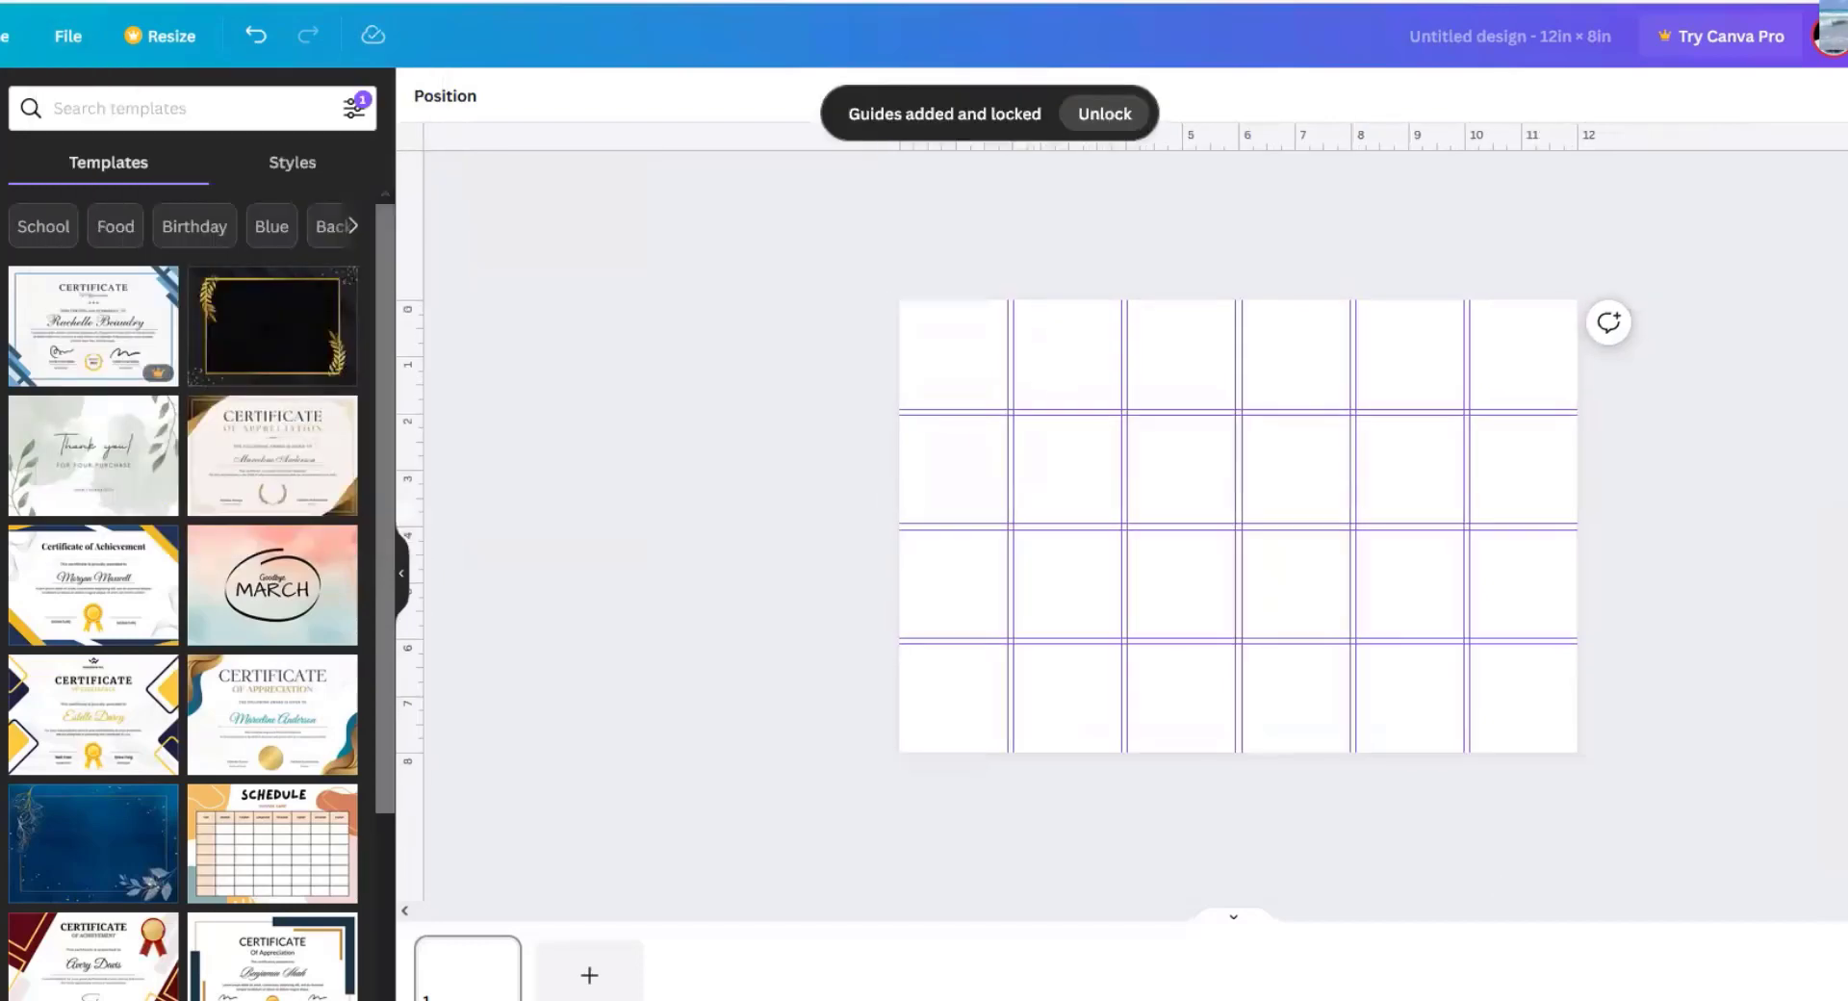
# Step: Unlock all the guides on the page
pyautogui.scroll(5, 1238, 527)
pyautogui.scroll(-1, 1238, 526)
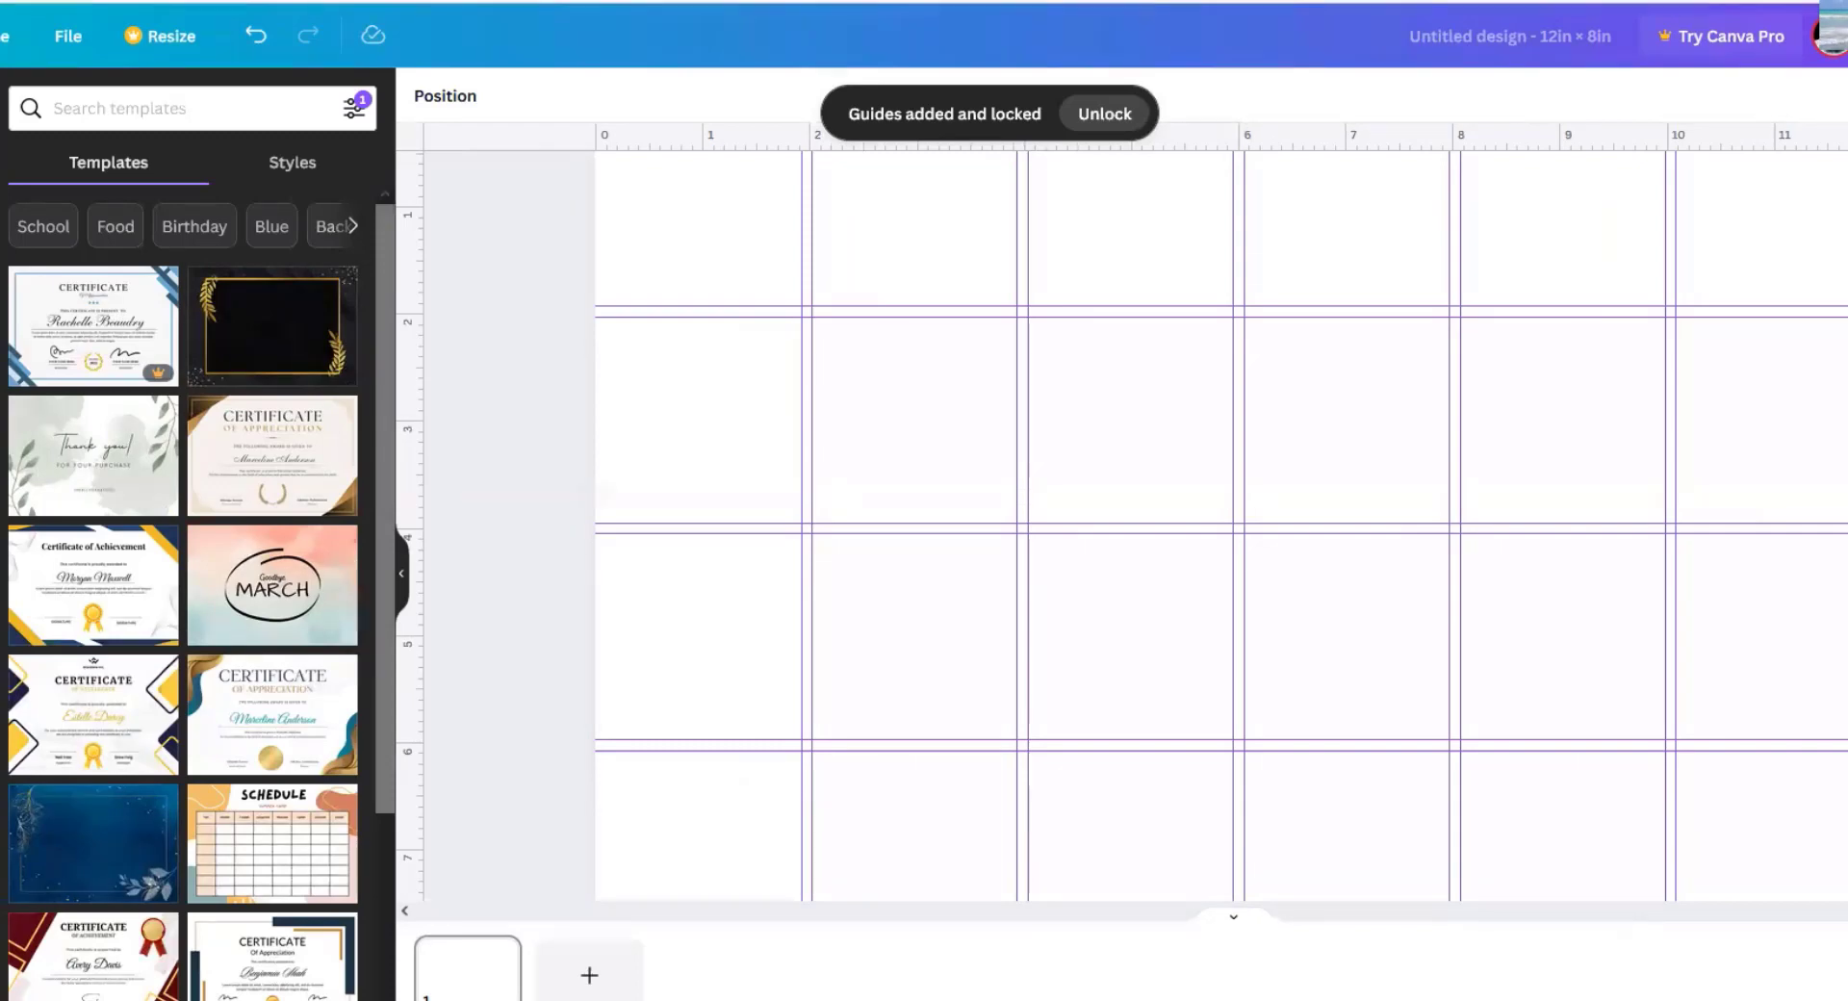
pyautogui.scroll(-3, 1238, 527)
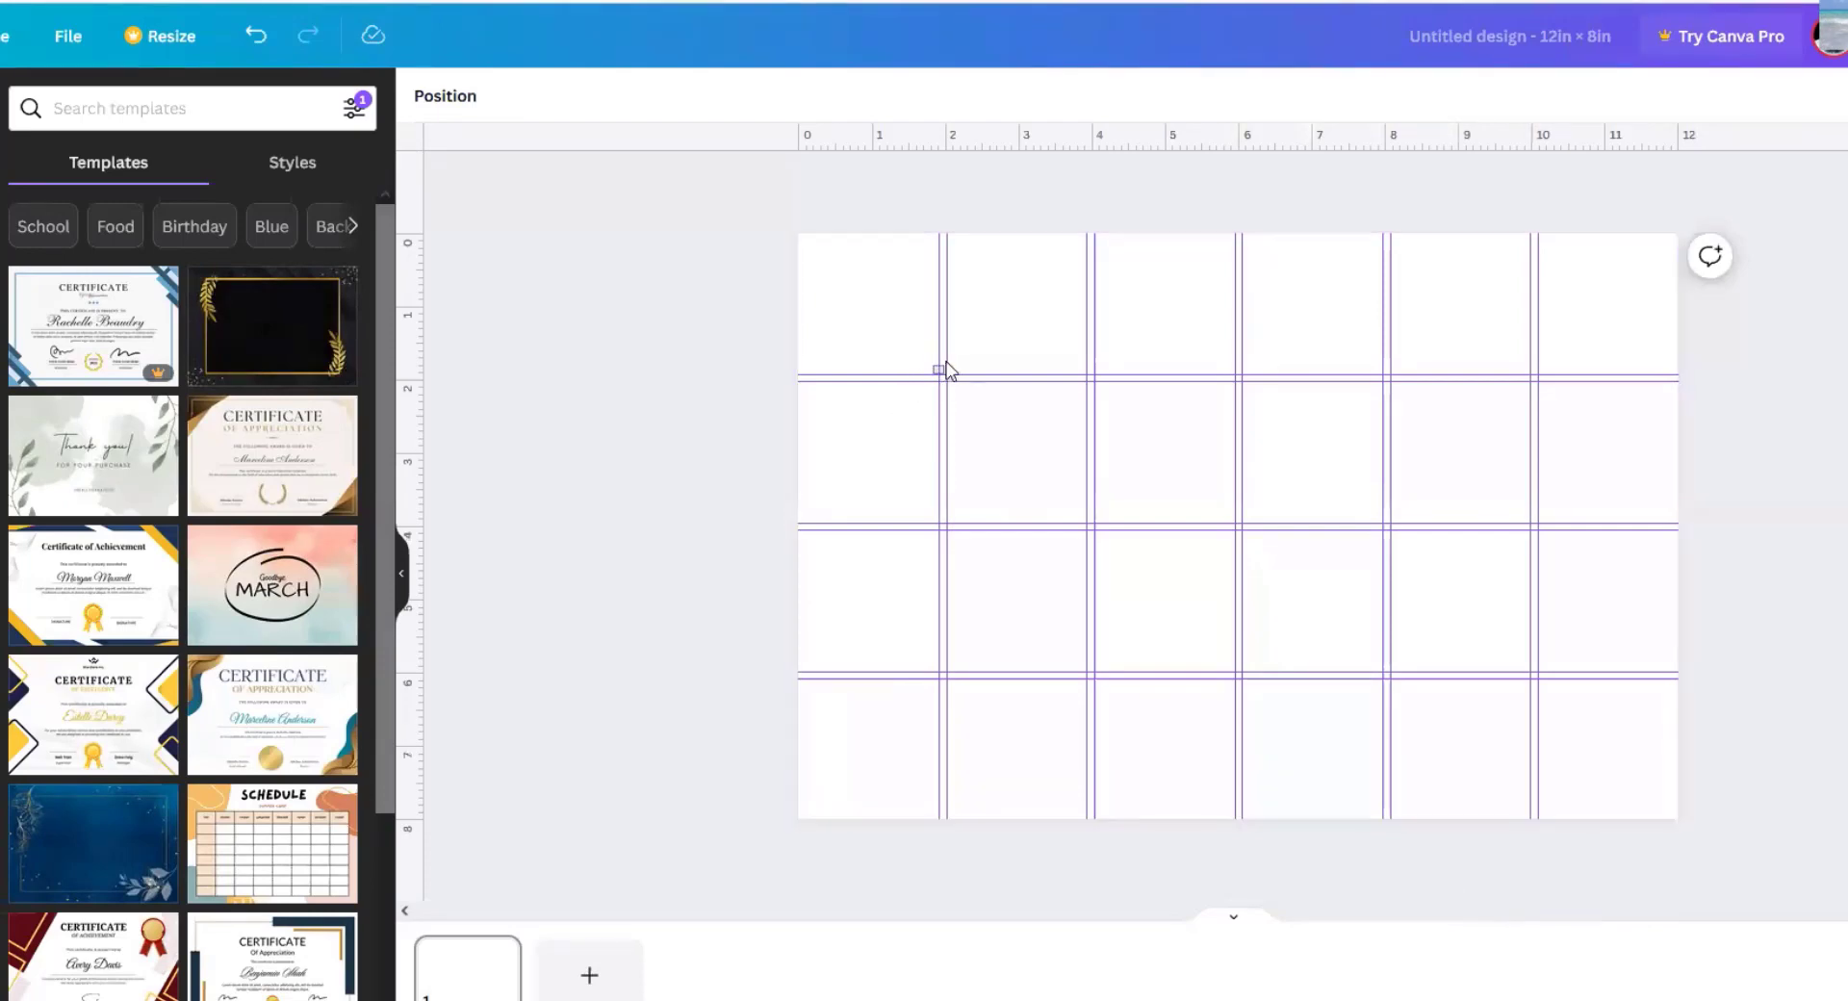
pyautogui.click(87, 40)
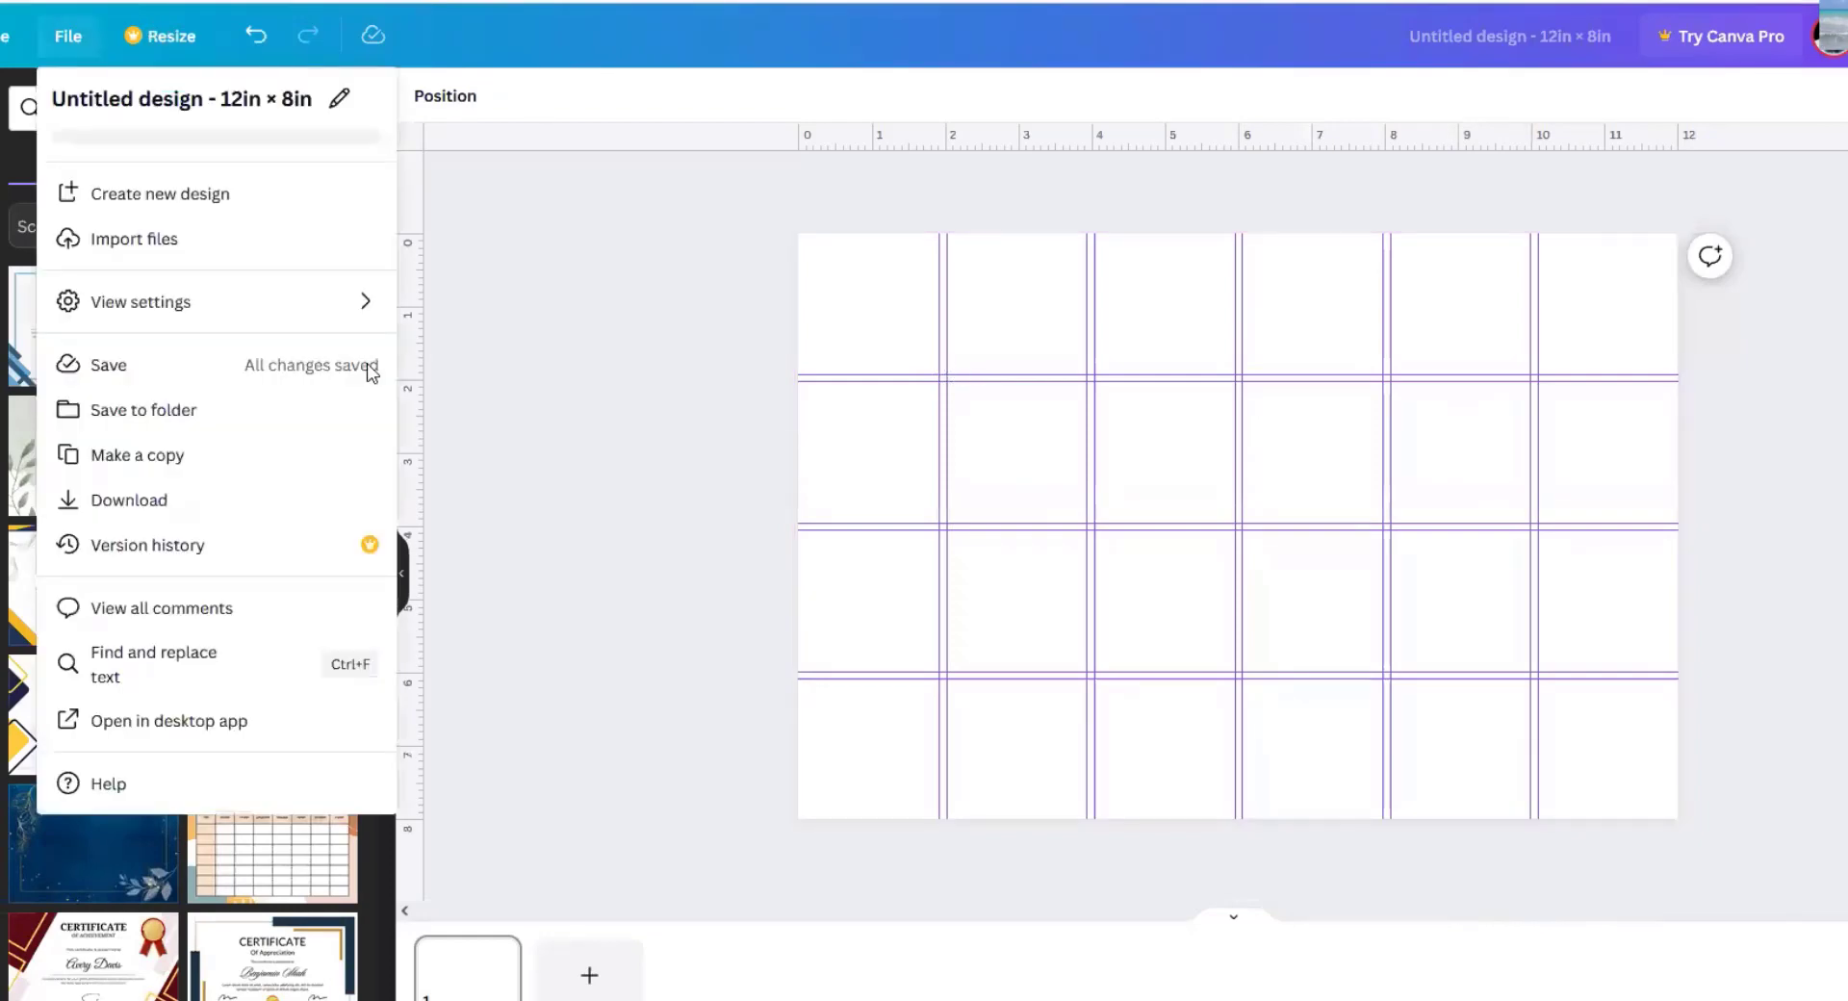
pyautogui.moveTo(150, 306)
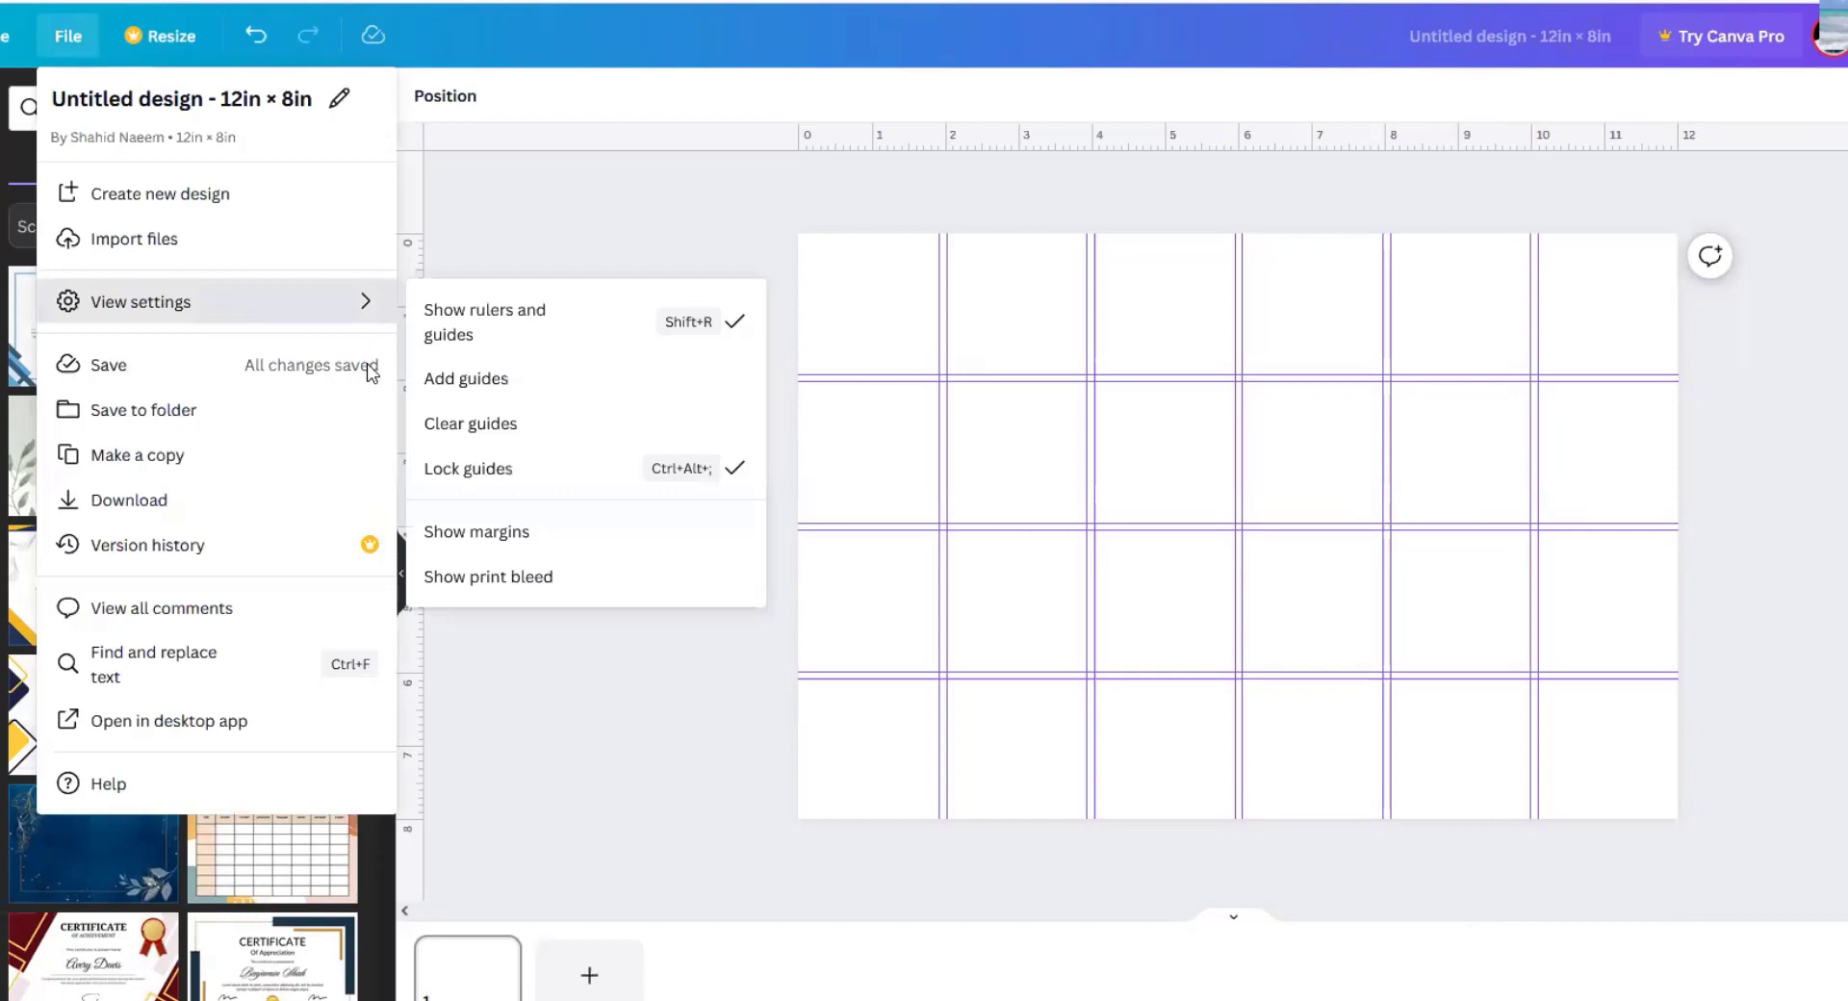
pyautogui.click(506, 472)
# Step: Move the vertical guide just past the 2 in mark to about 2.9 in, and undo the move
pyautogui.moveTo(942, 435); pyautogui.dragTo(1003, 435)
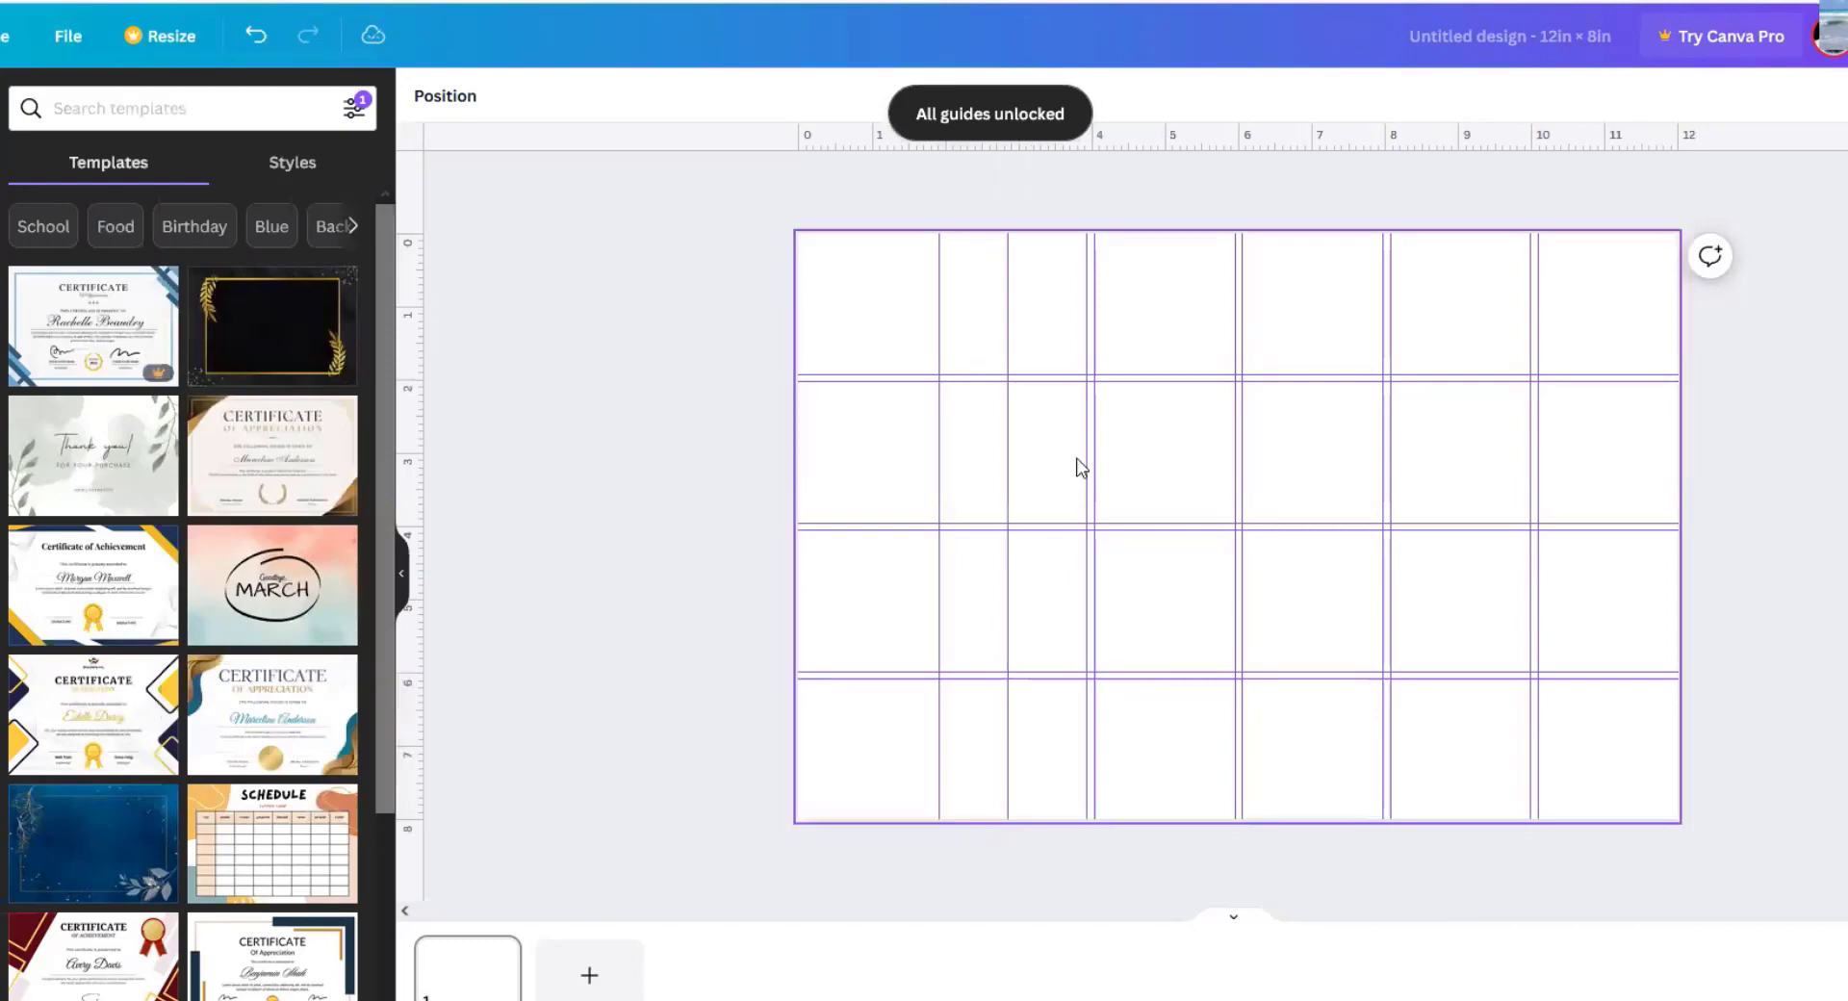
pyautogui.click(1126, 553)
pyautogui.hotkey('ctrl', 'z')
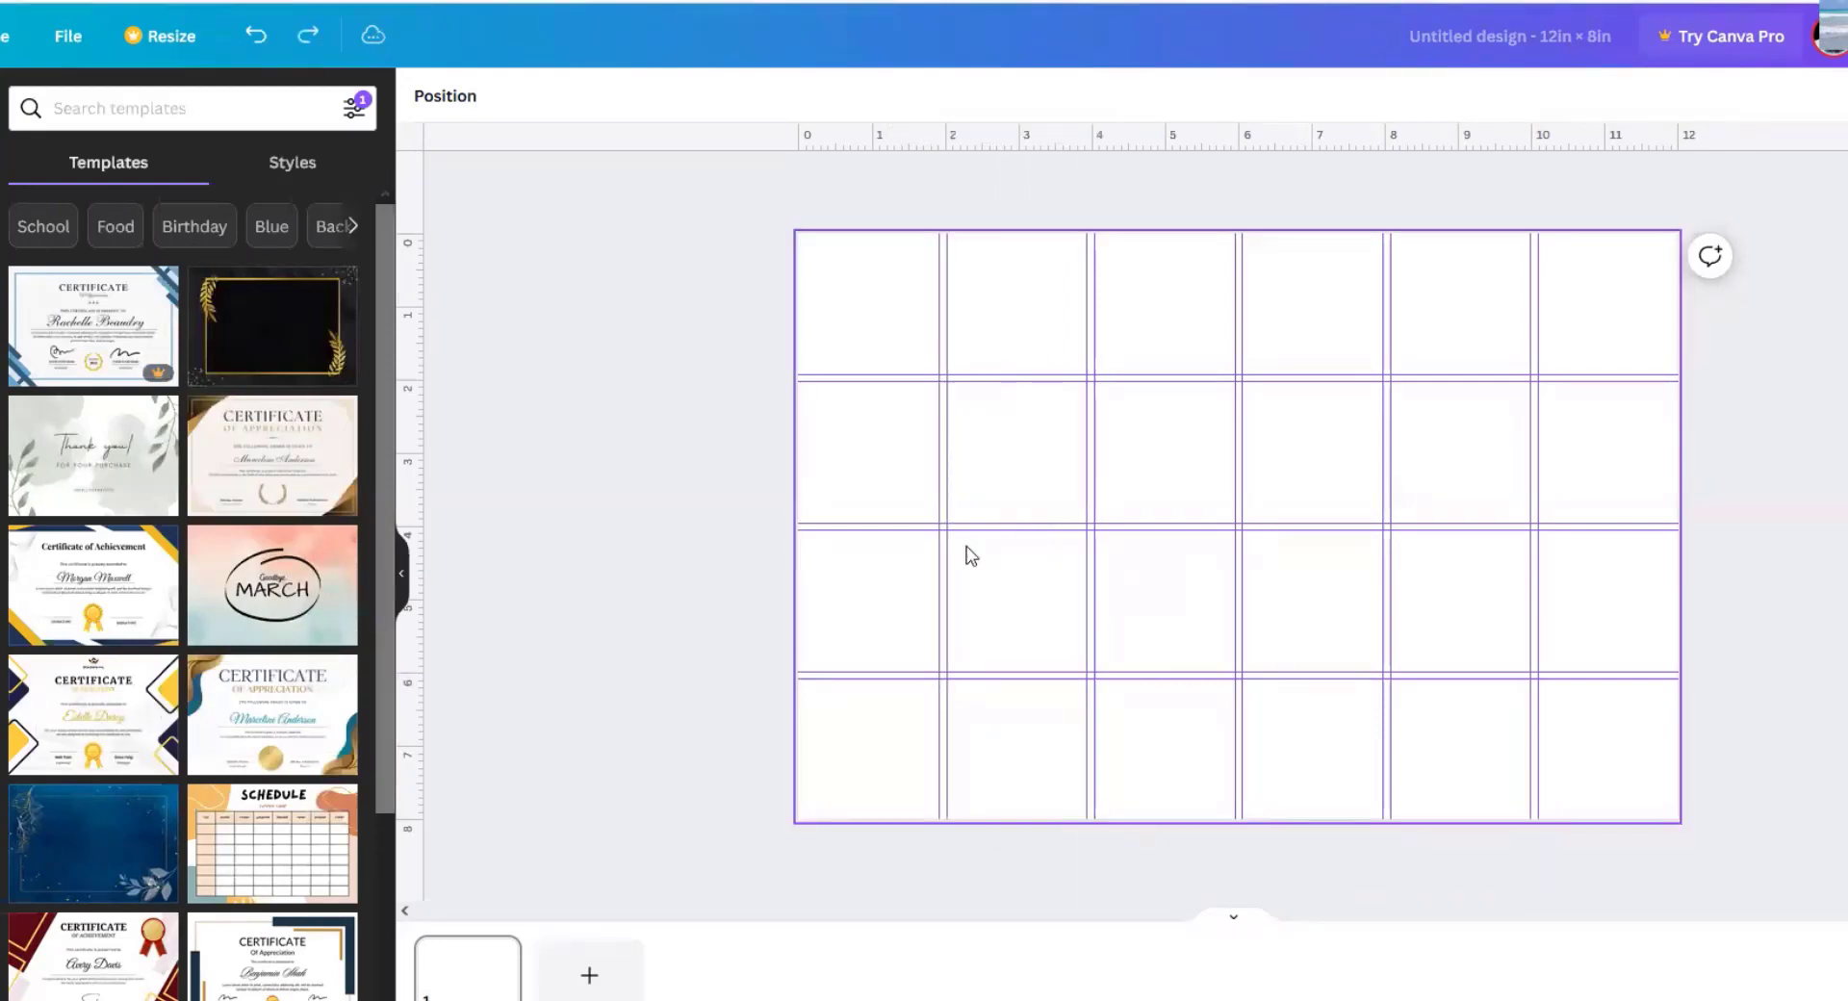
# Step: Lock all the guides on the page again
pyautogui.click(85, 48)
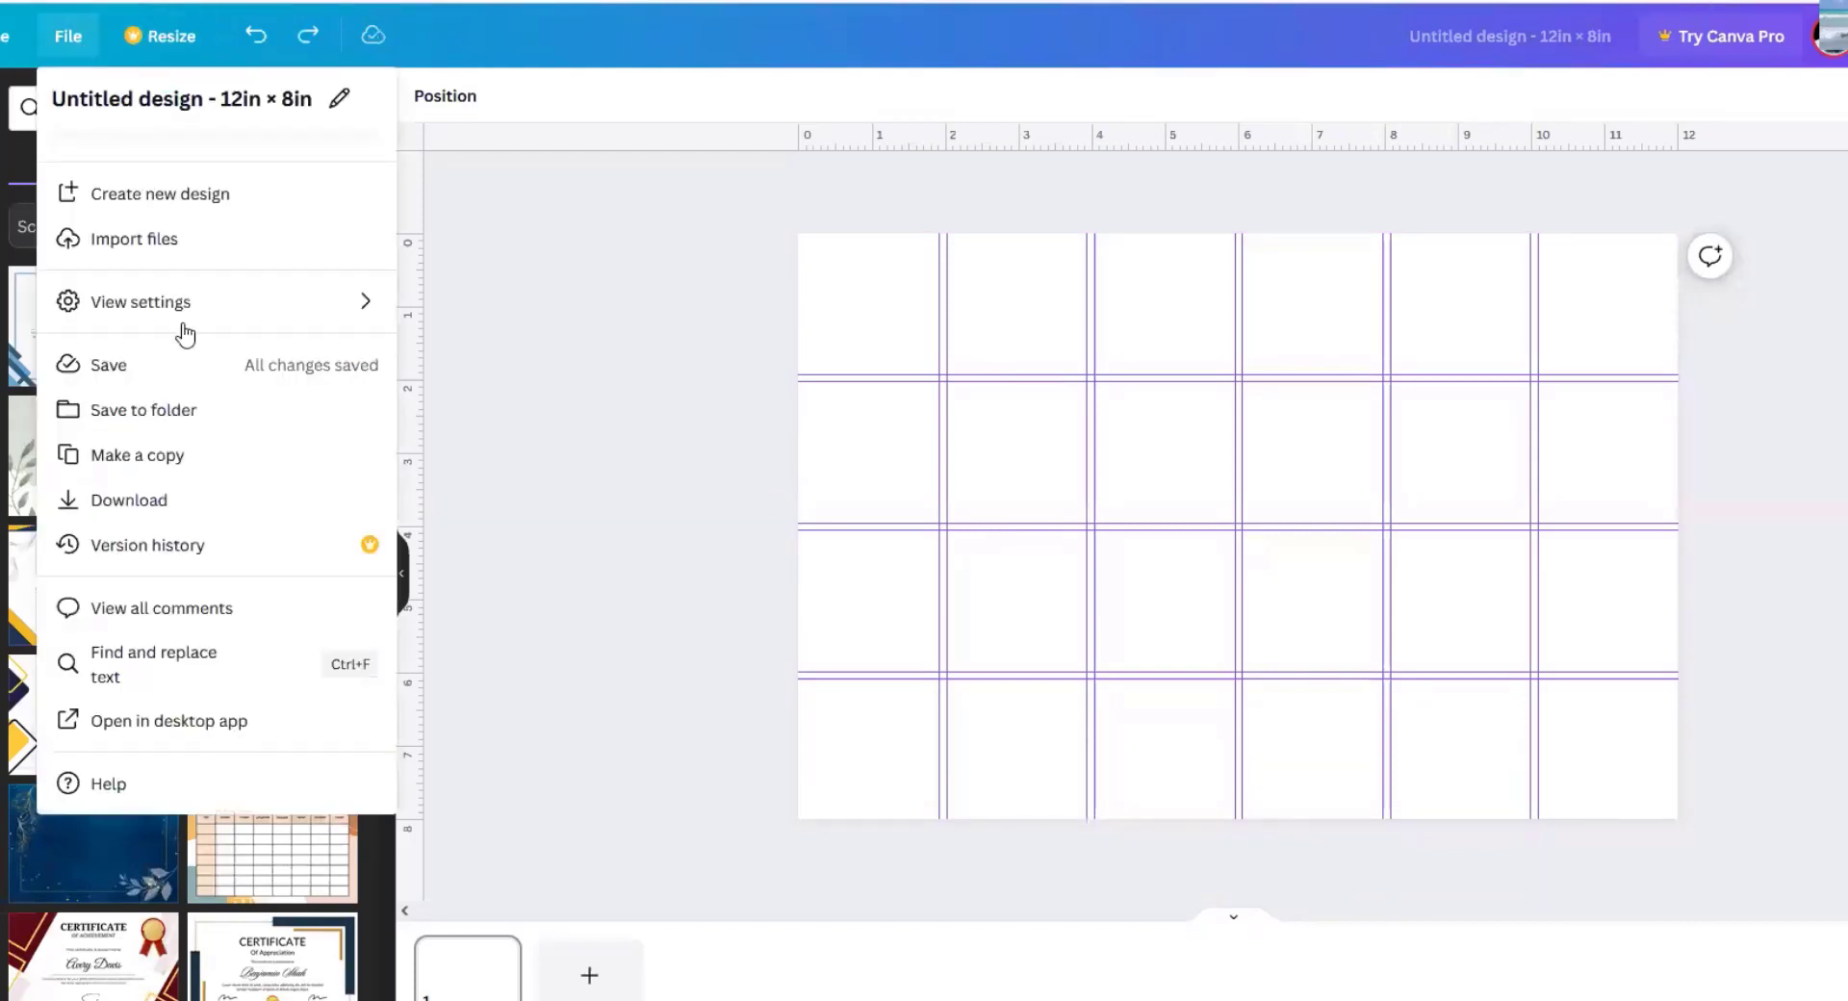
pyautogui.click(192, 313)
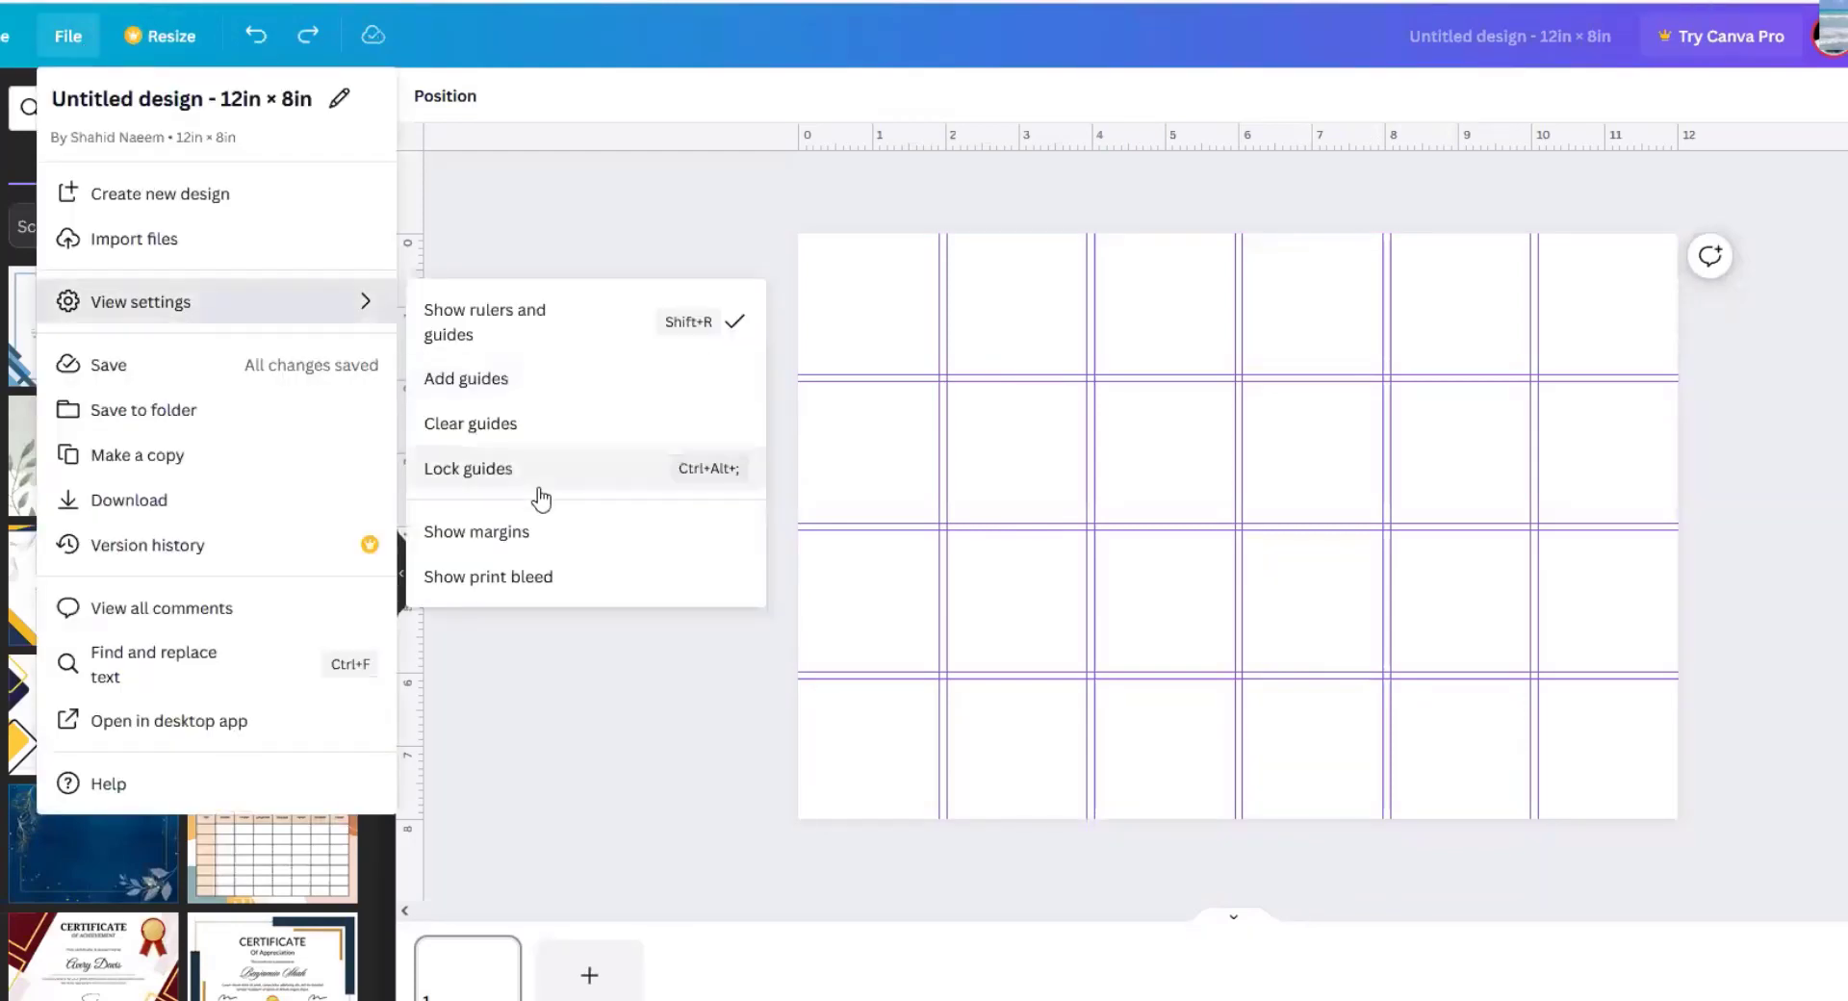
pyautogui.click(640, 486)
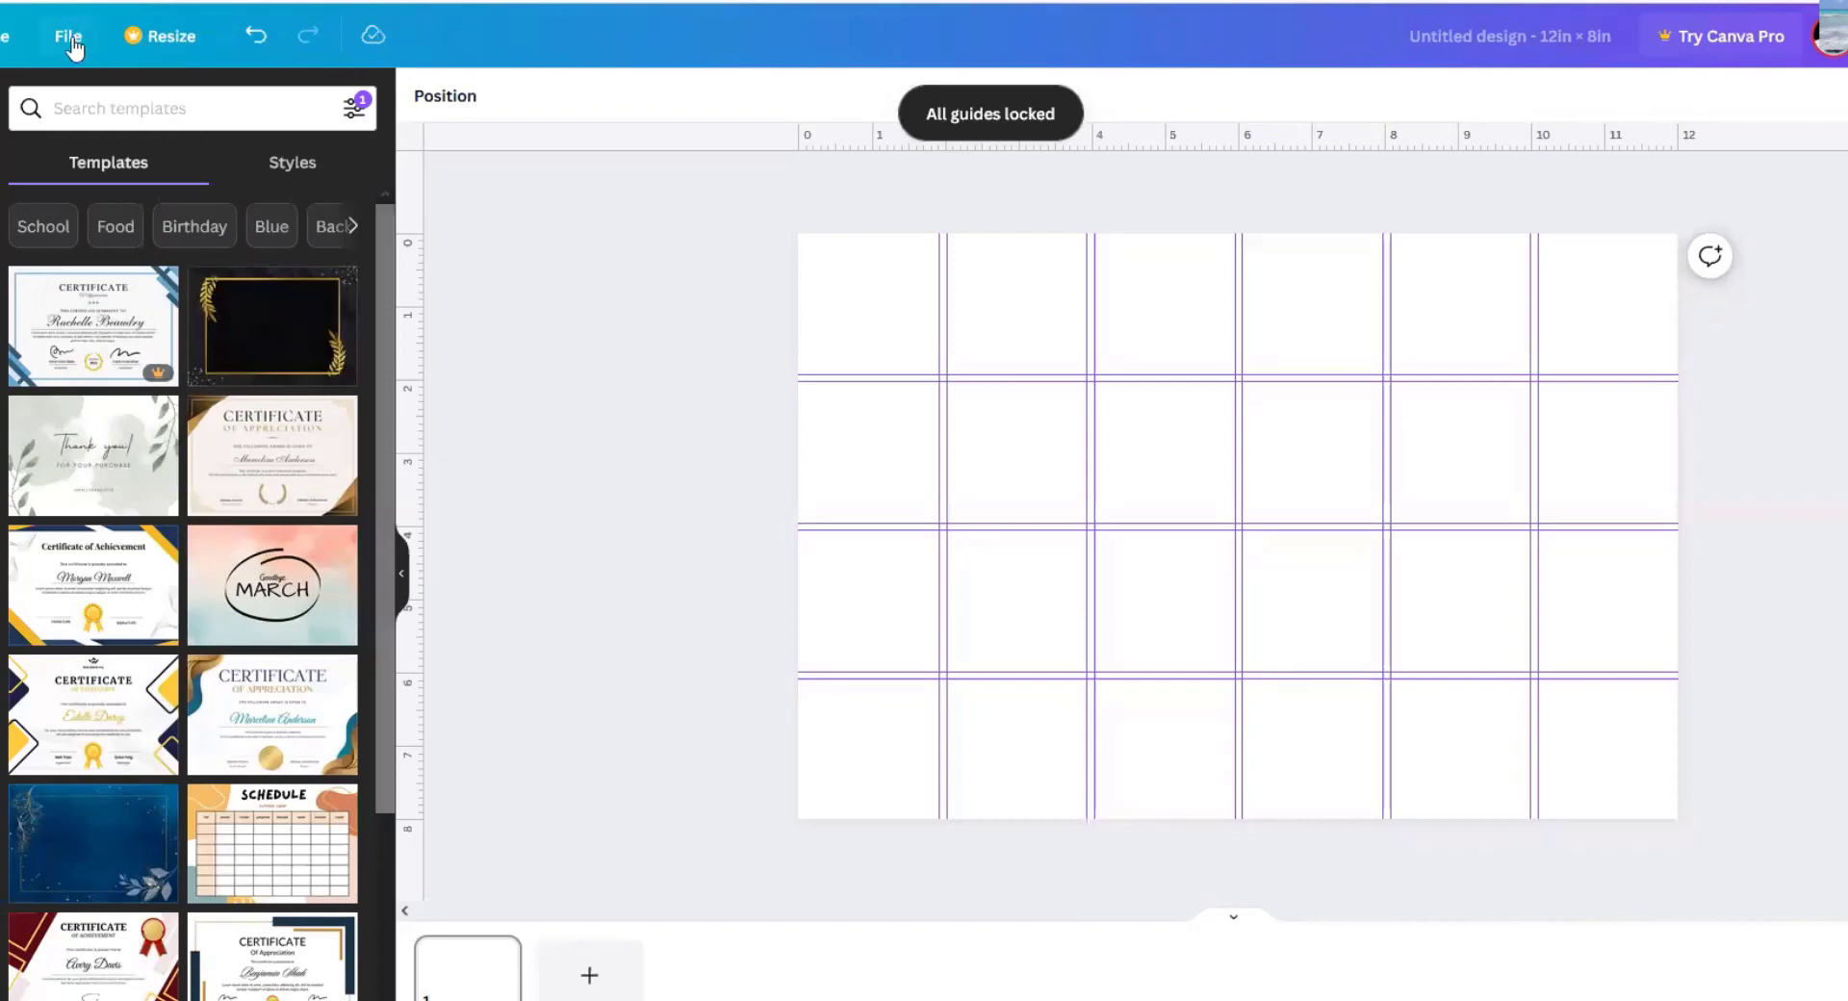
# Step: Try to move the locked vertical guide near the 2 in mark toward the middle of the page
pyautogui.click(74, 40)
pyautogui.click(253, 310)
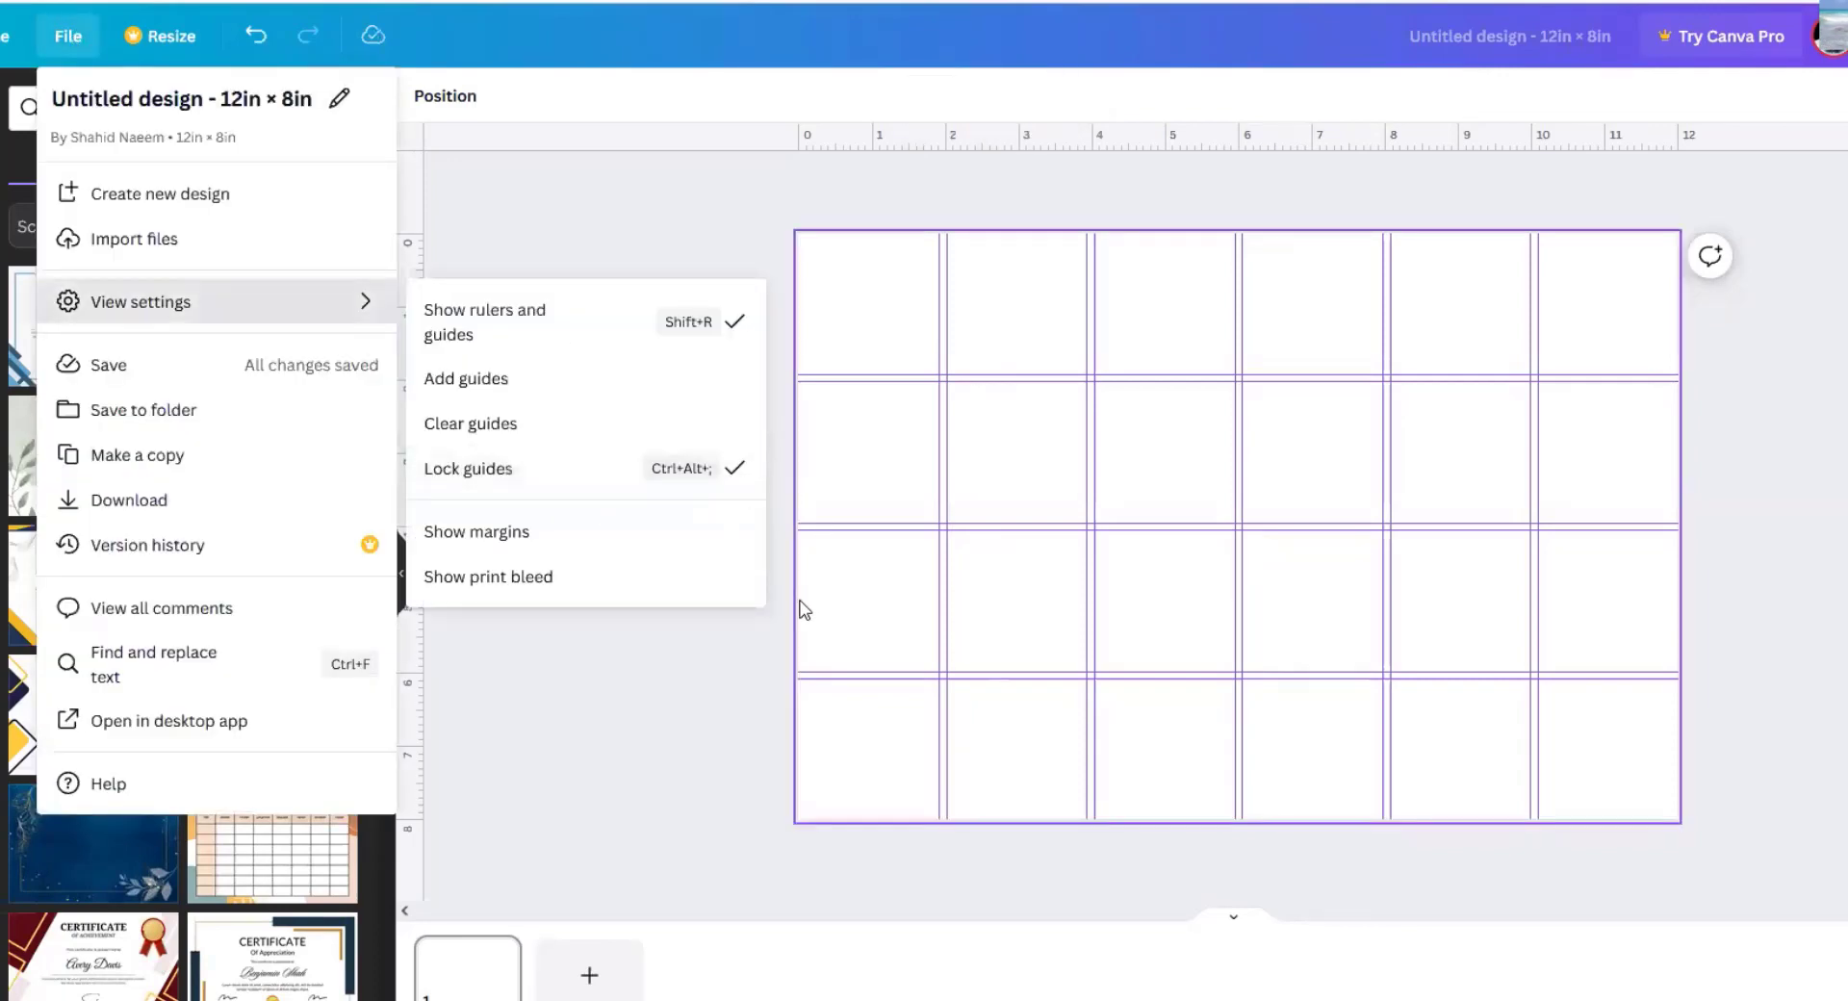
pyautogui.click(1007, 531)
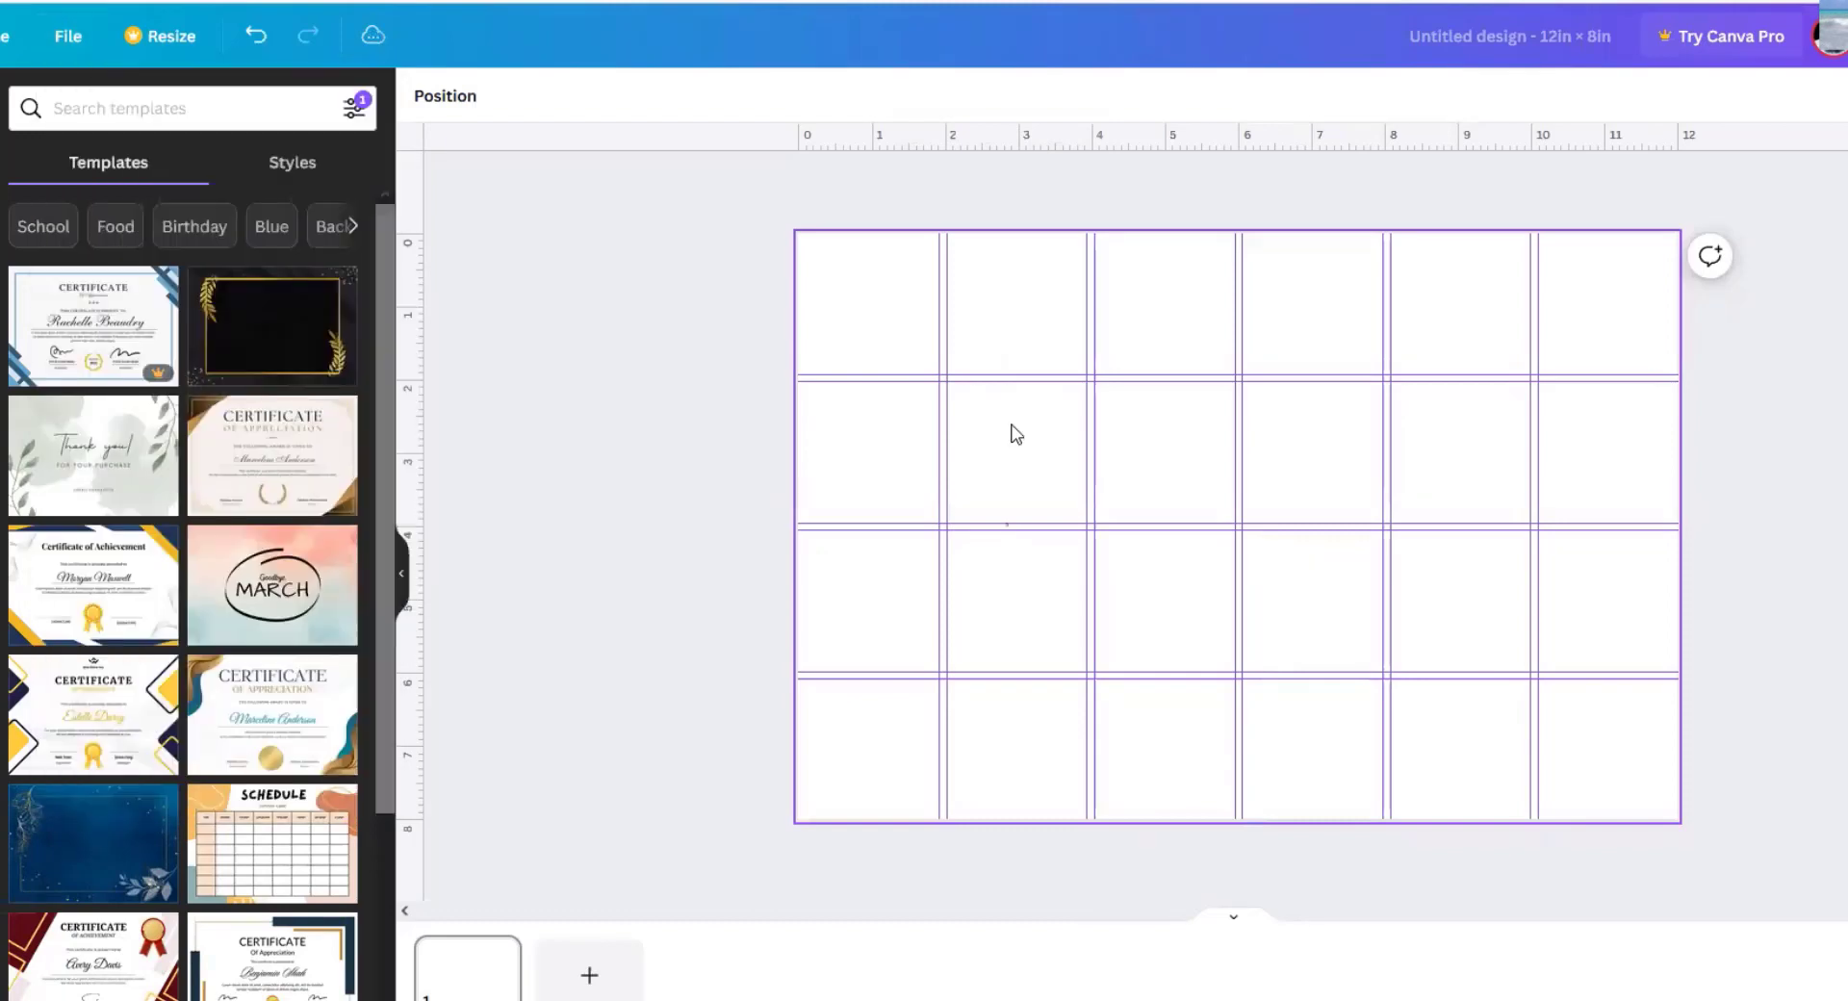
pyautogui.moveTo(940, 428); pyautogui.dragTo(1015, 472)
# Step: Clear all the guides from the page
pyautogui.click(67, 35)
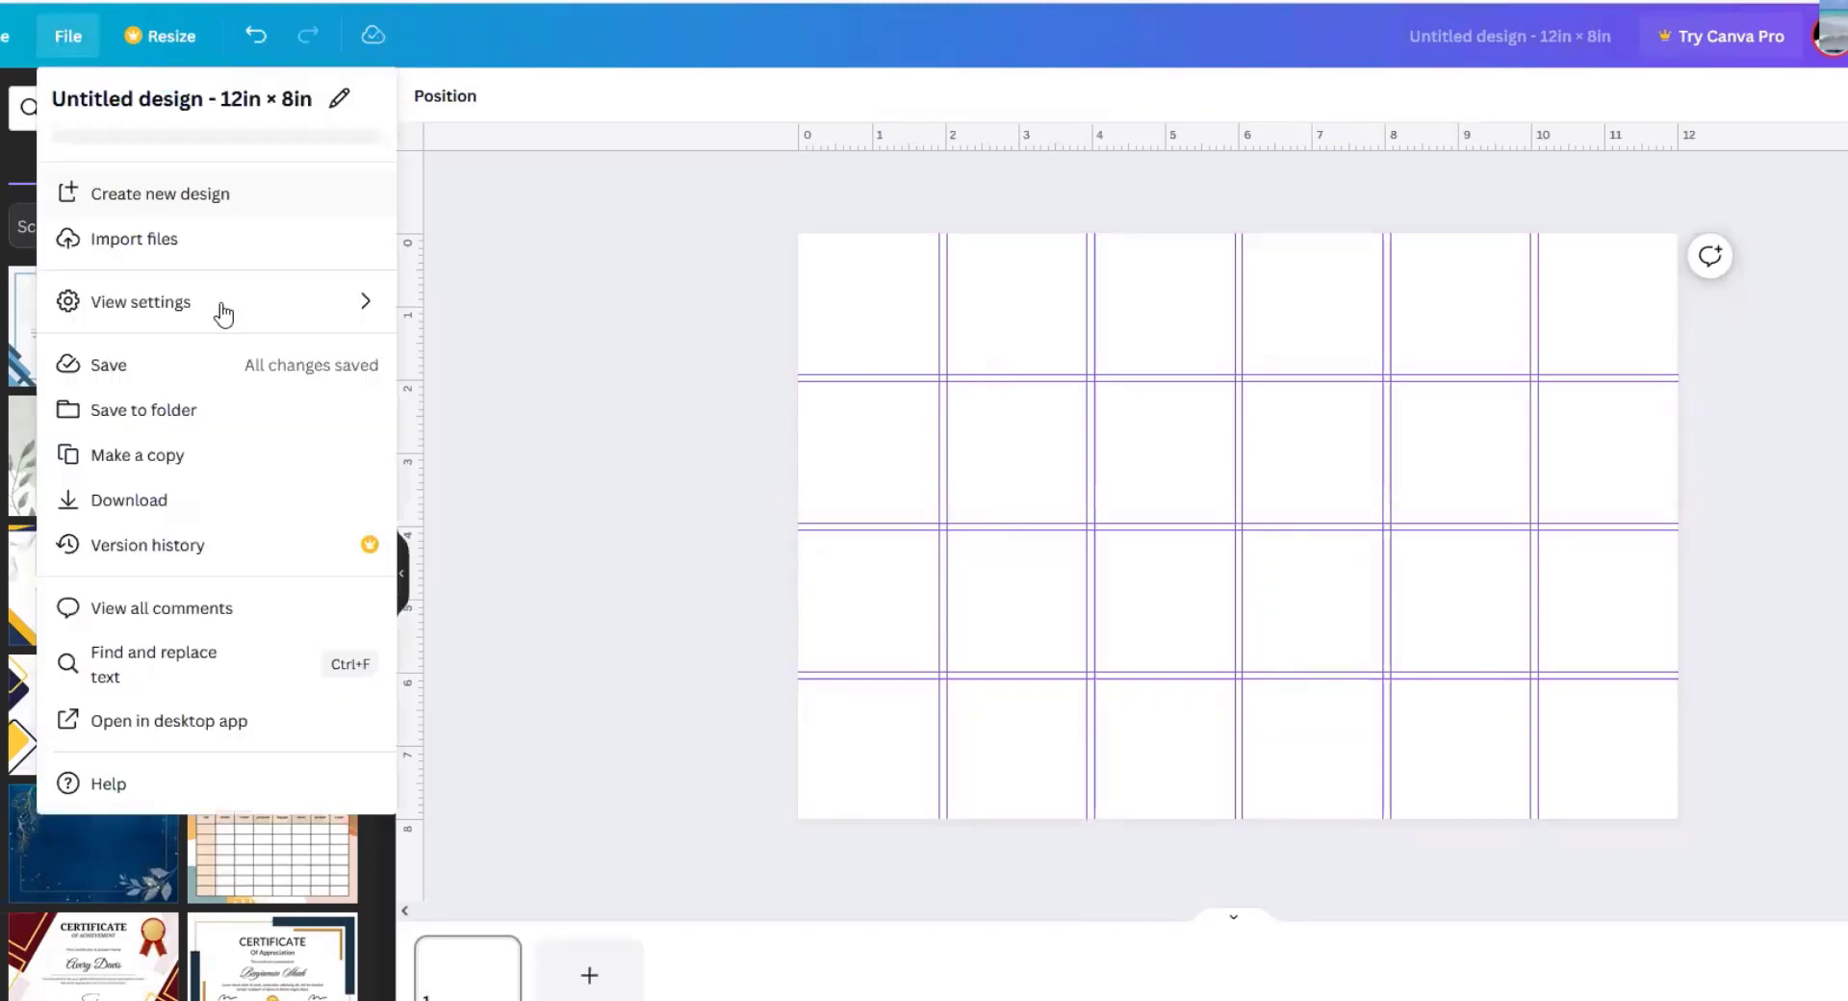
pyautogui.click(390, 320)
pyautogui.click(489, 430)
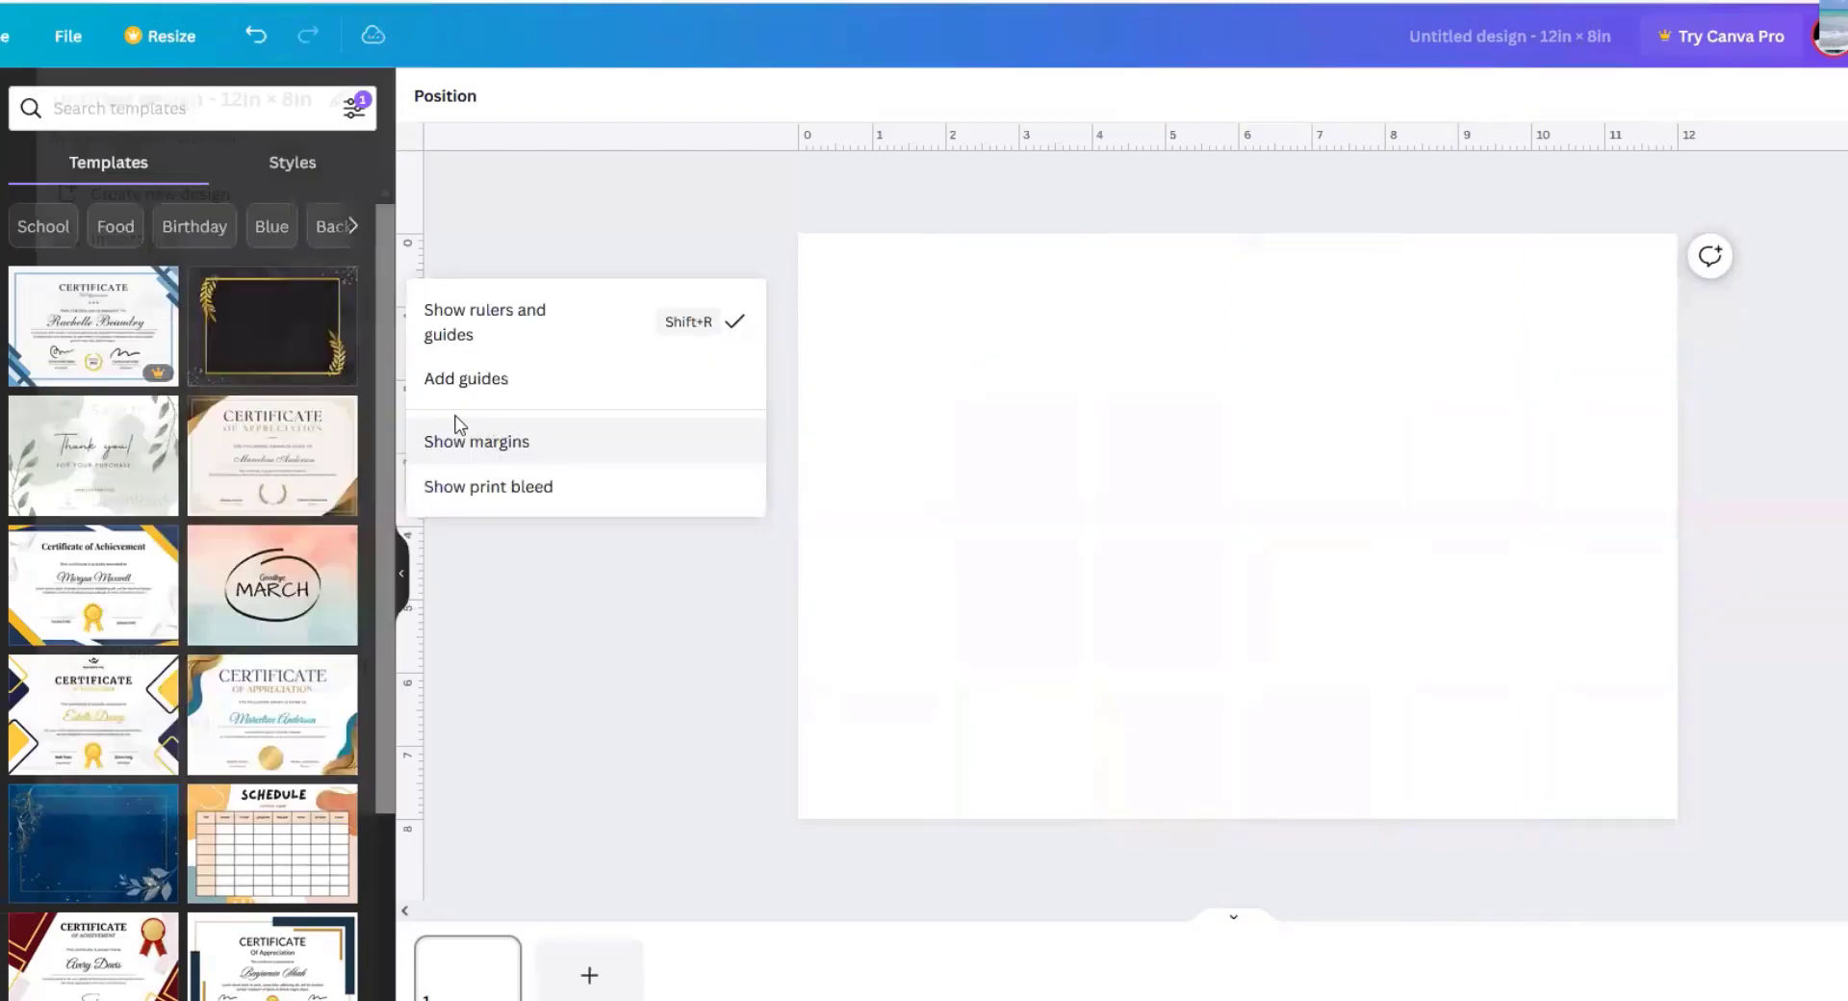
# Step: Configure new custom guides with 12 columns and 12 rows, setting both gaps to 0 in
pyautogui.click(69, 39)
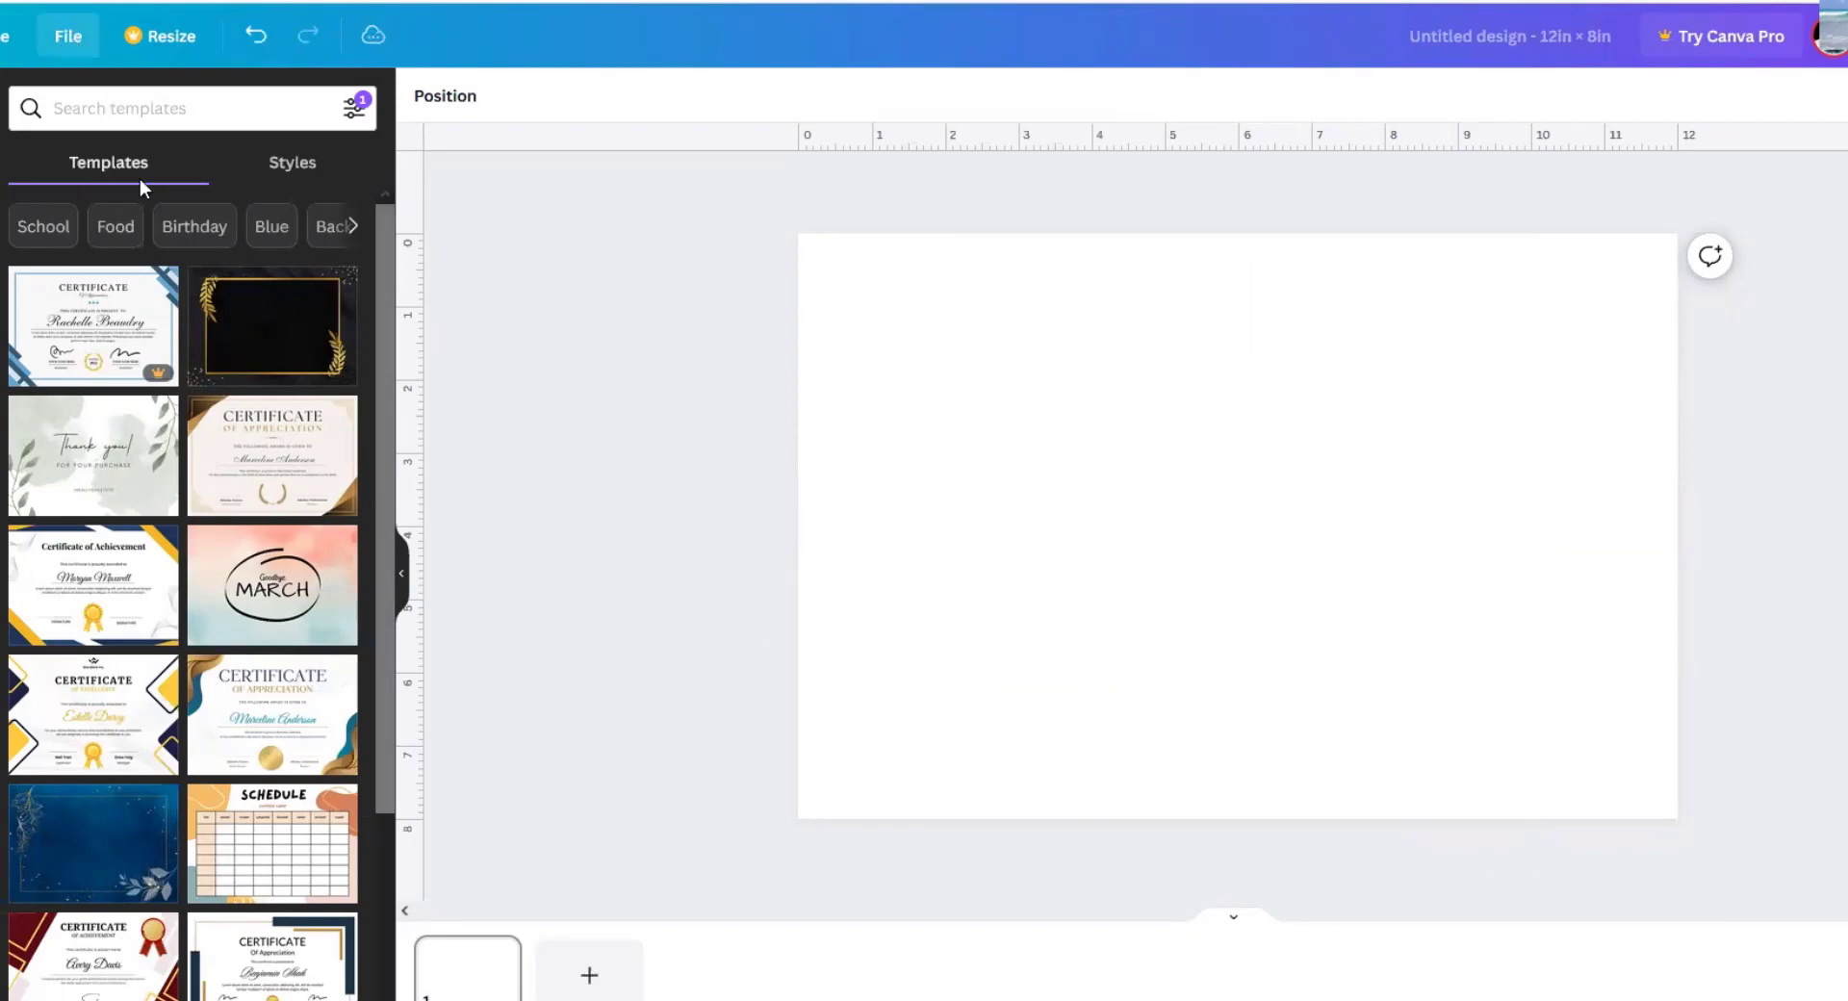
pyautogui.click(144, 306)
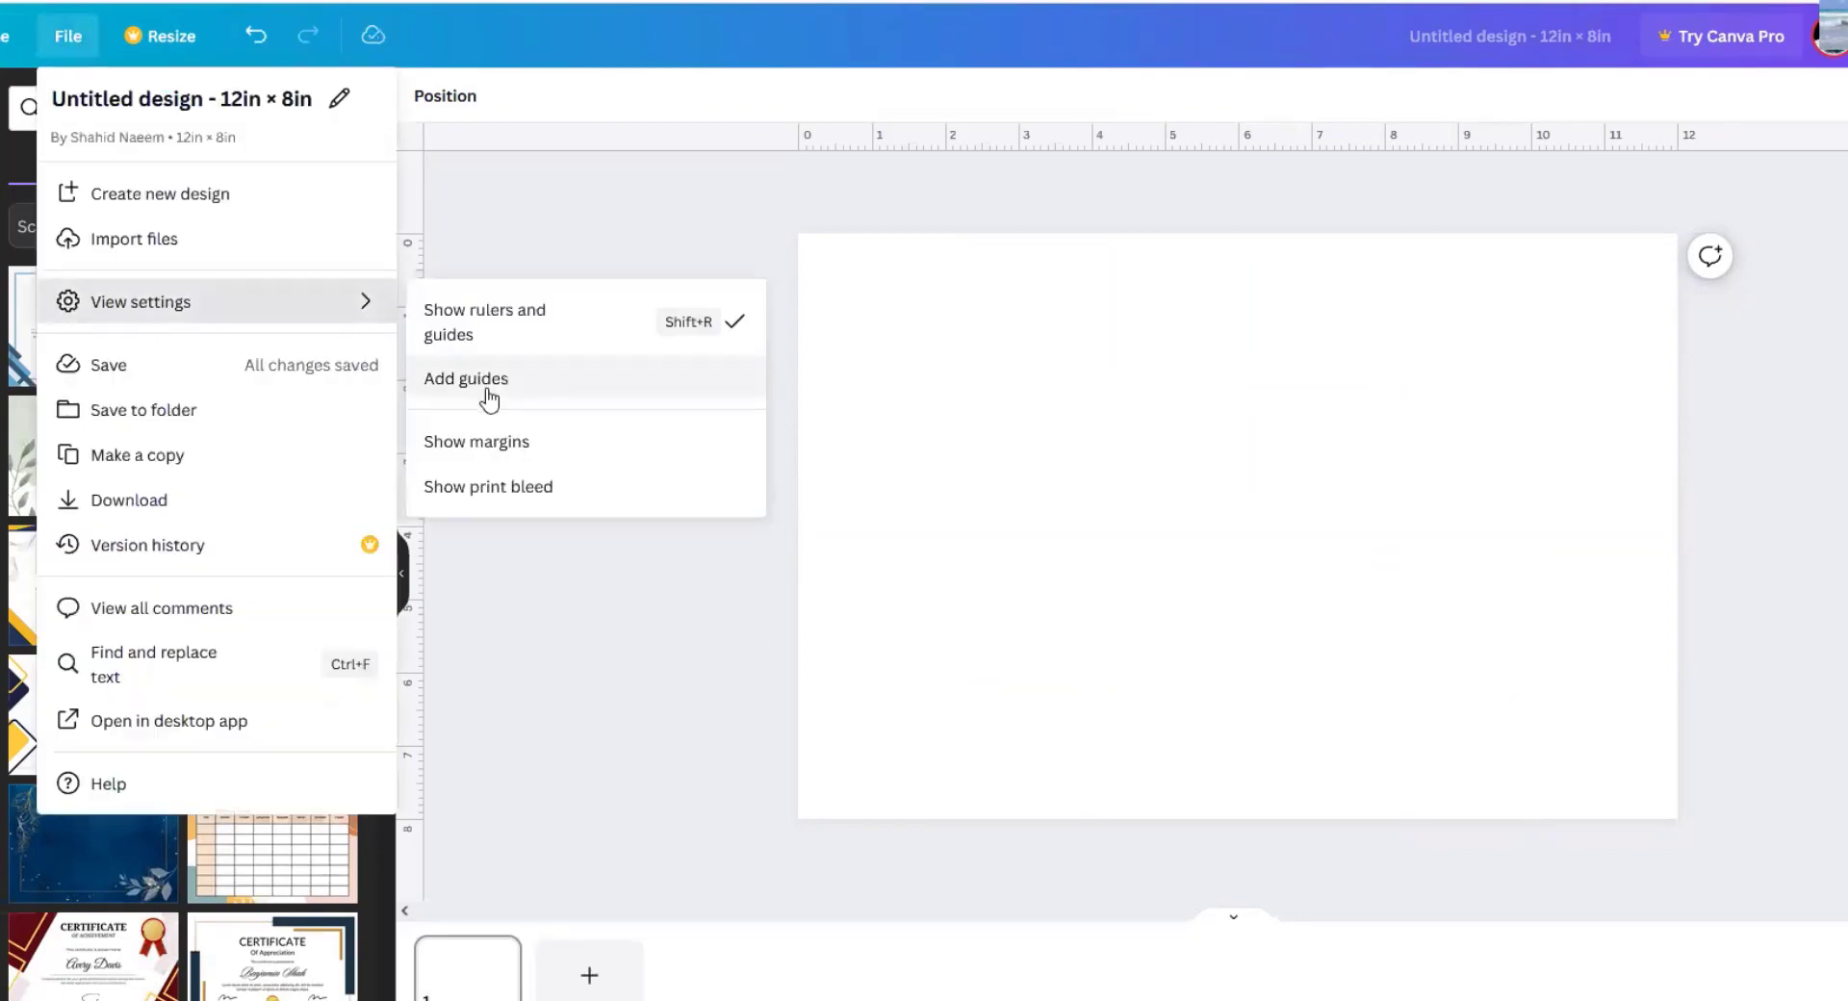
pyautogui.click(429, 390)
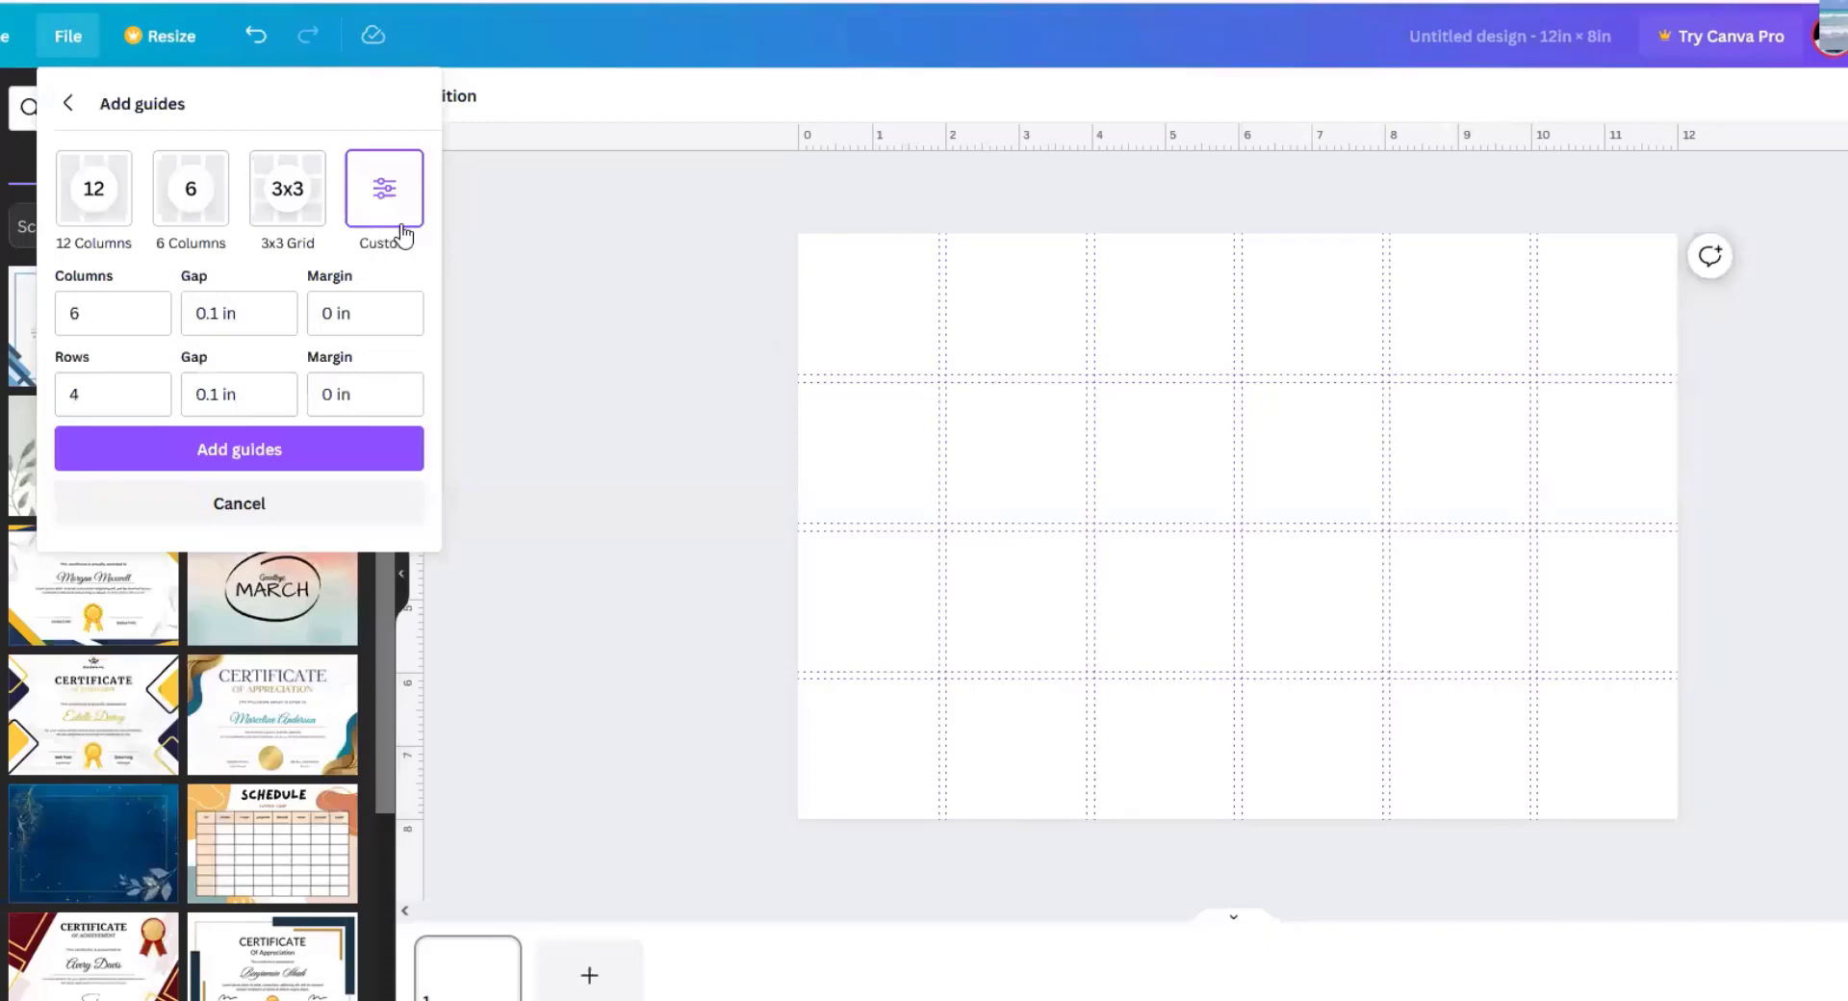
pyautogui.click(103, 314)
pyautogui.write('5')
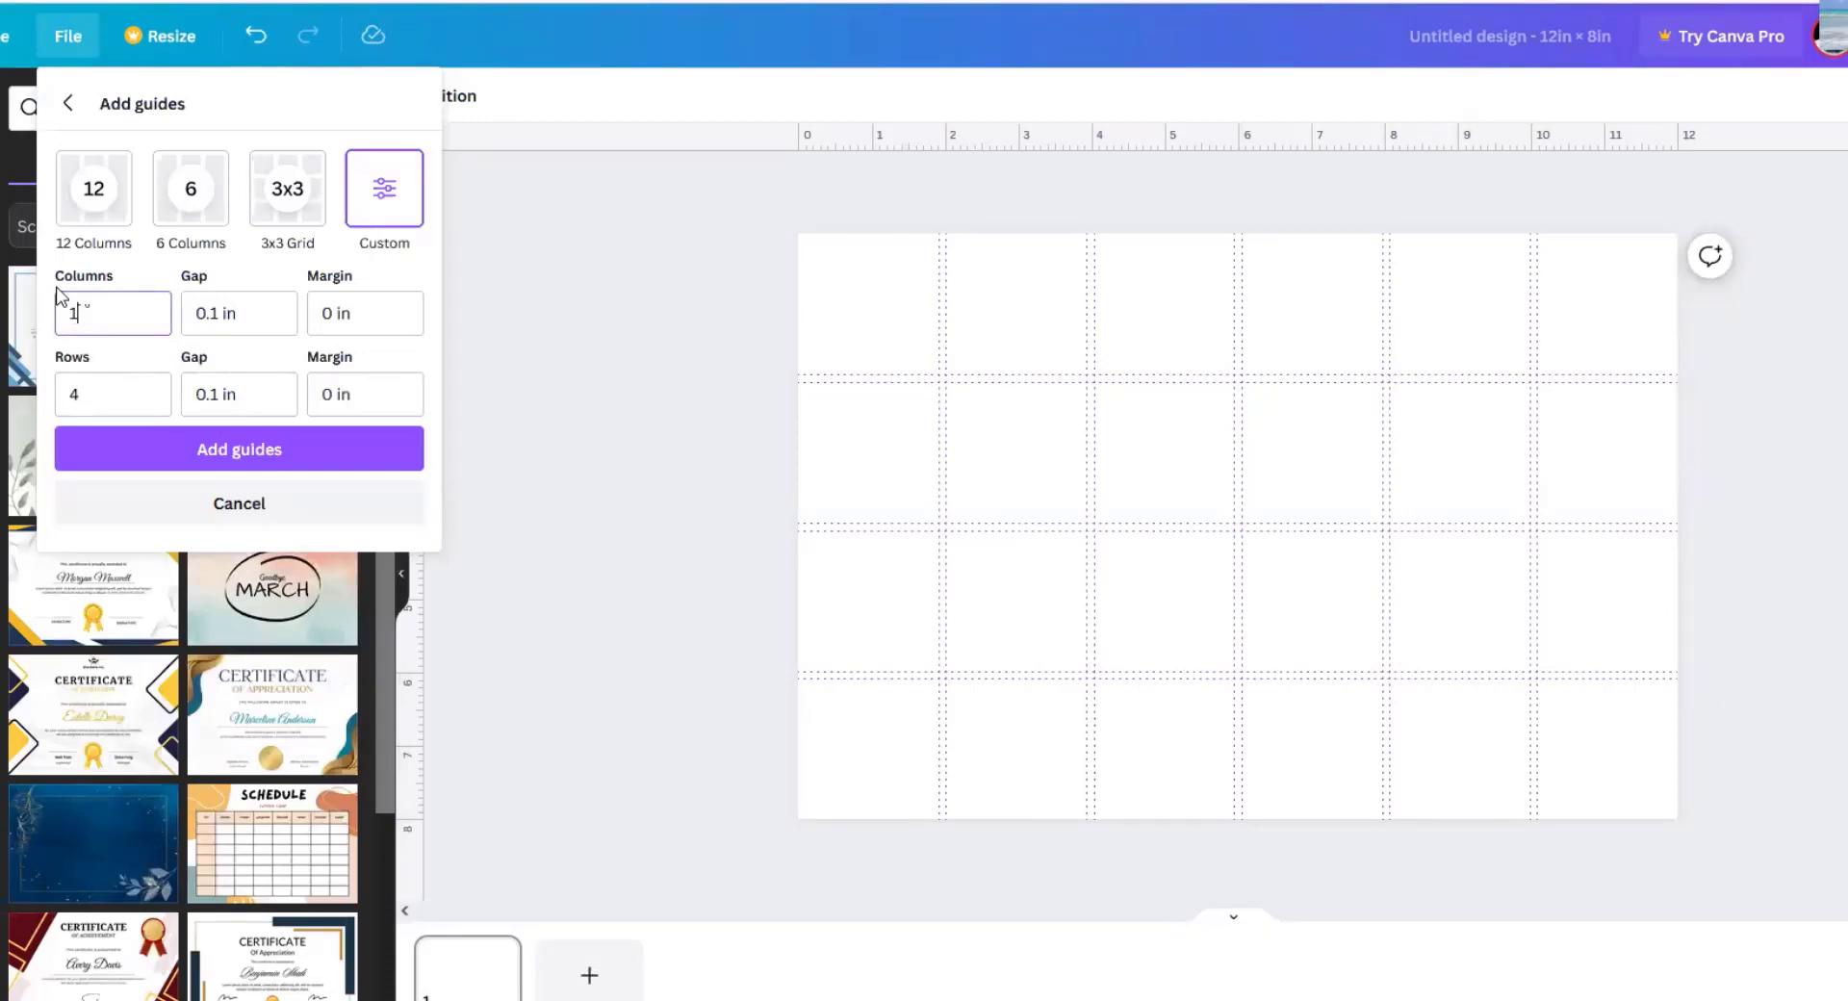
pyautogui.click(115, 395)
pyautogui.write('12')
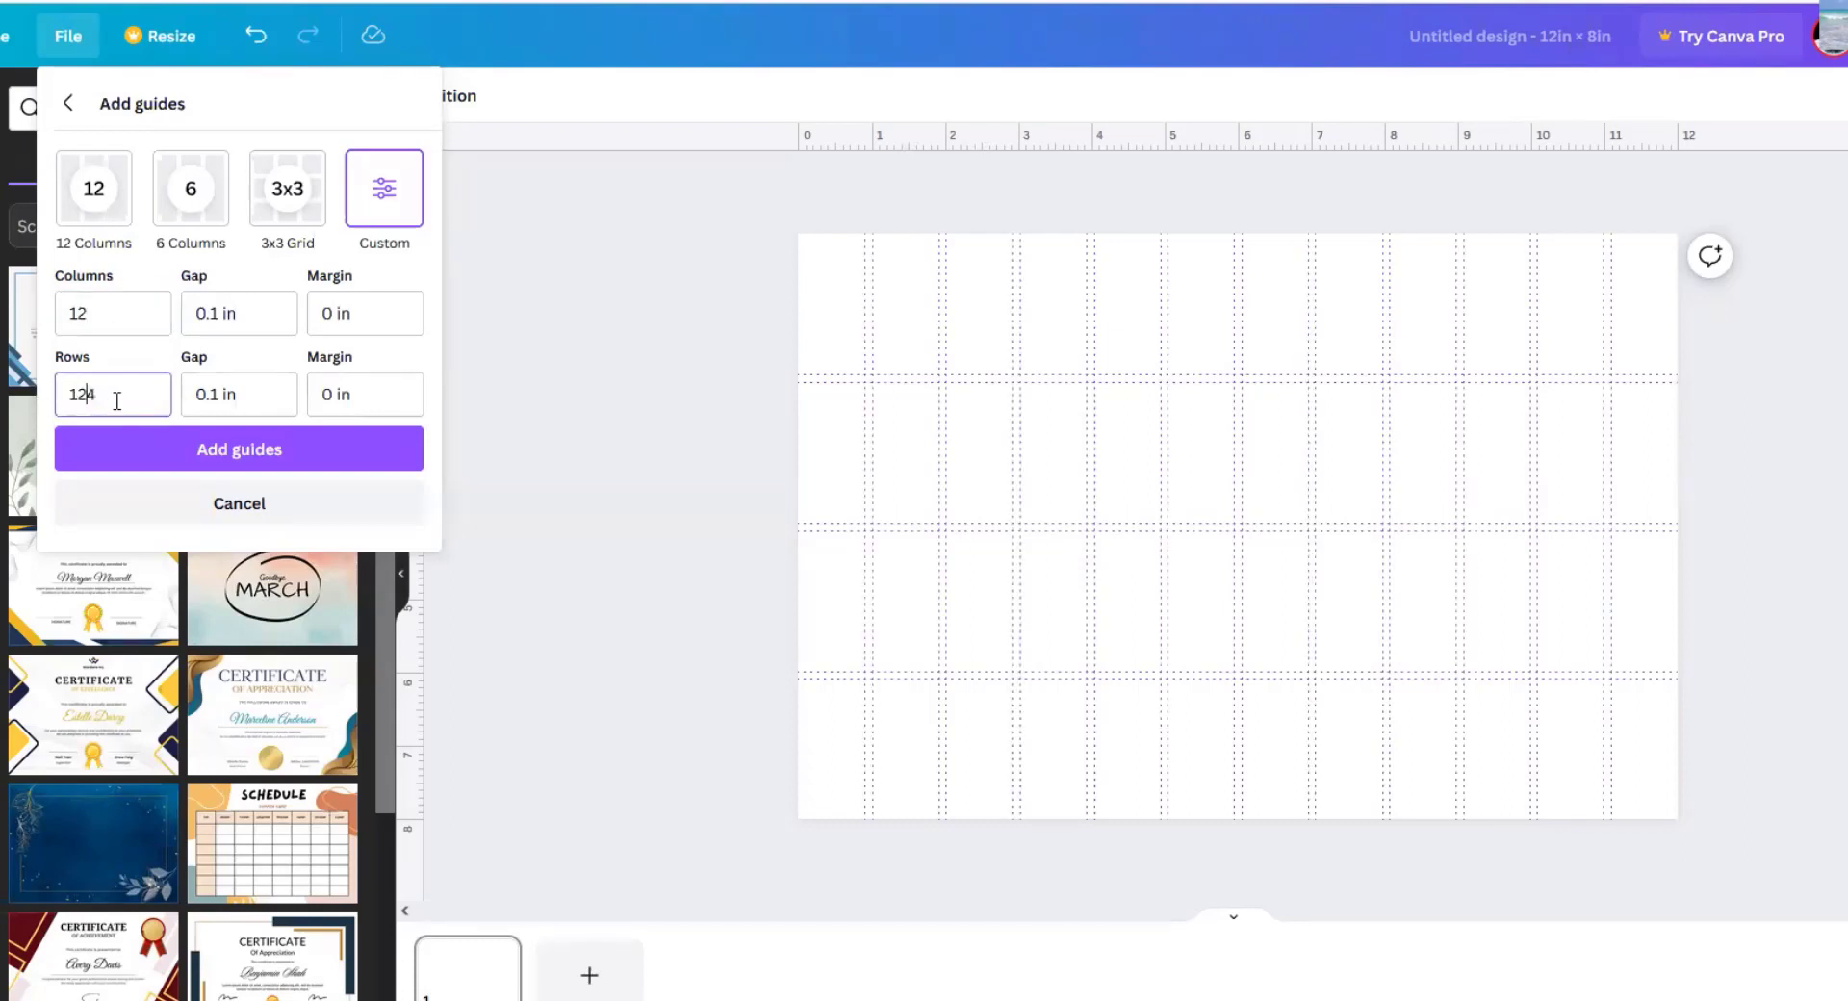
pyautogui.press('Delete')
pyautogui.moveTo(247, 403); pyautogui.dragTo(186, 398)
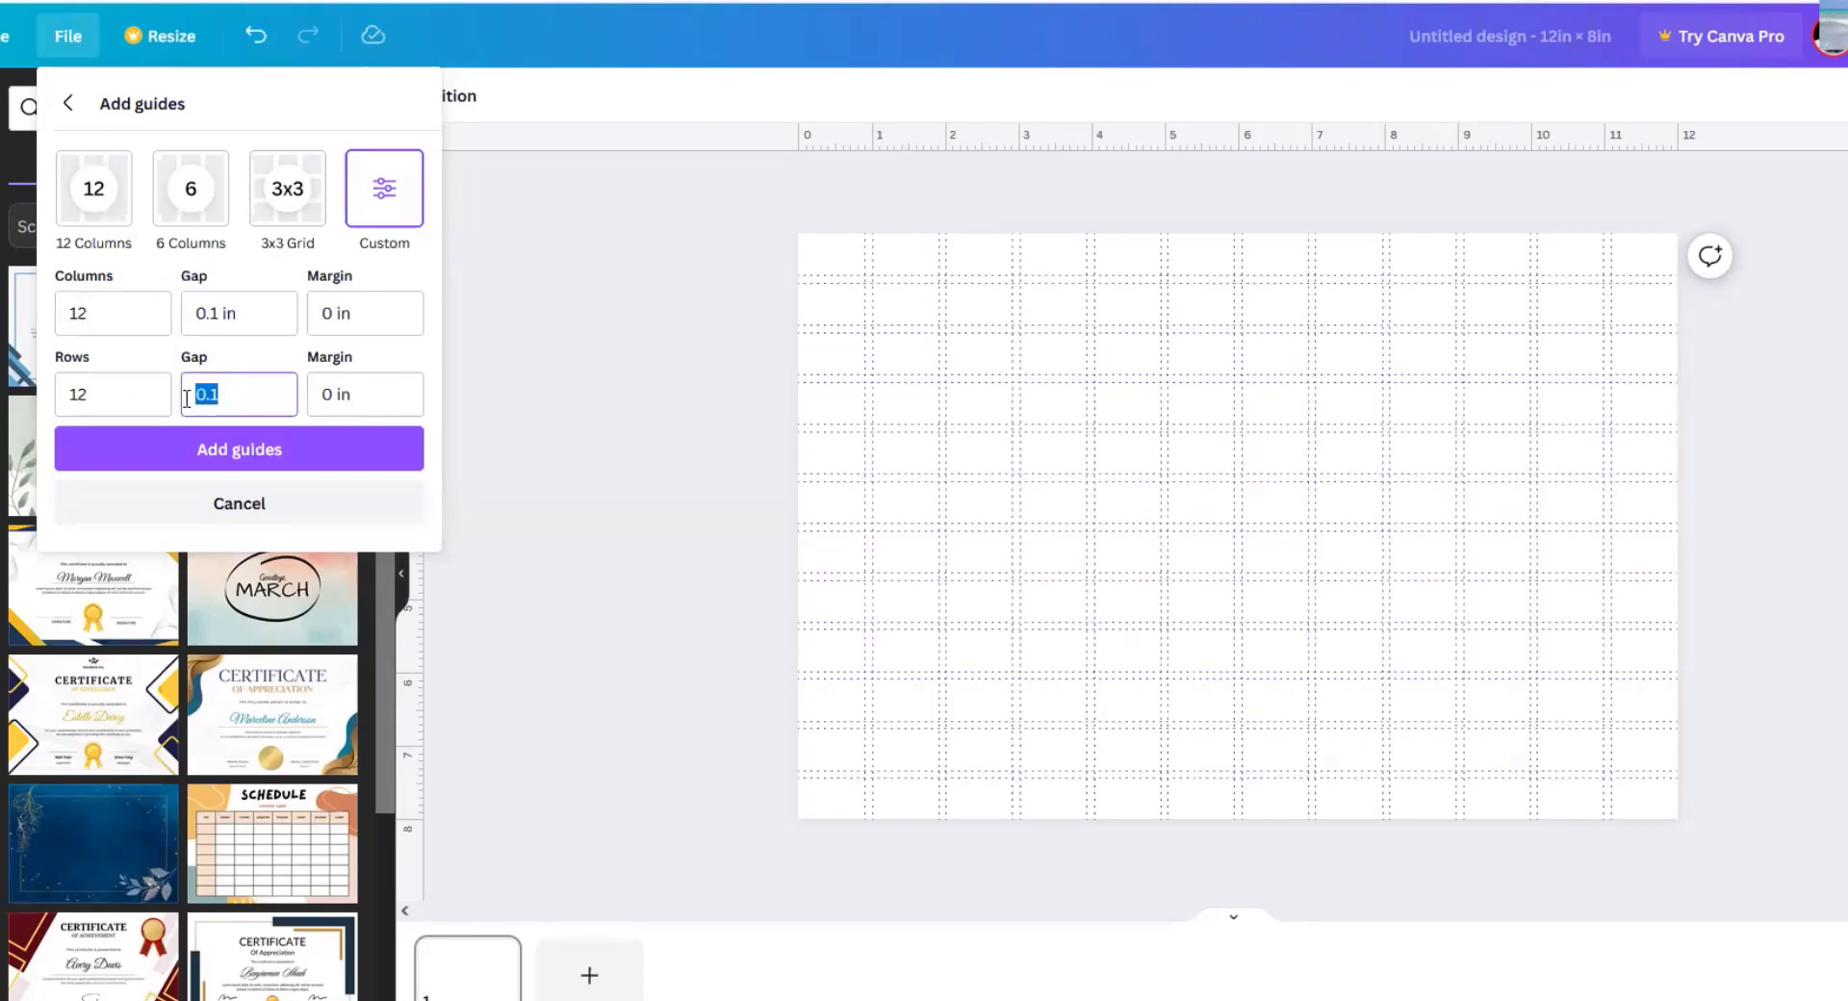
pyautogui.write('0')
pyautogui.click(370, 323)
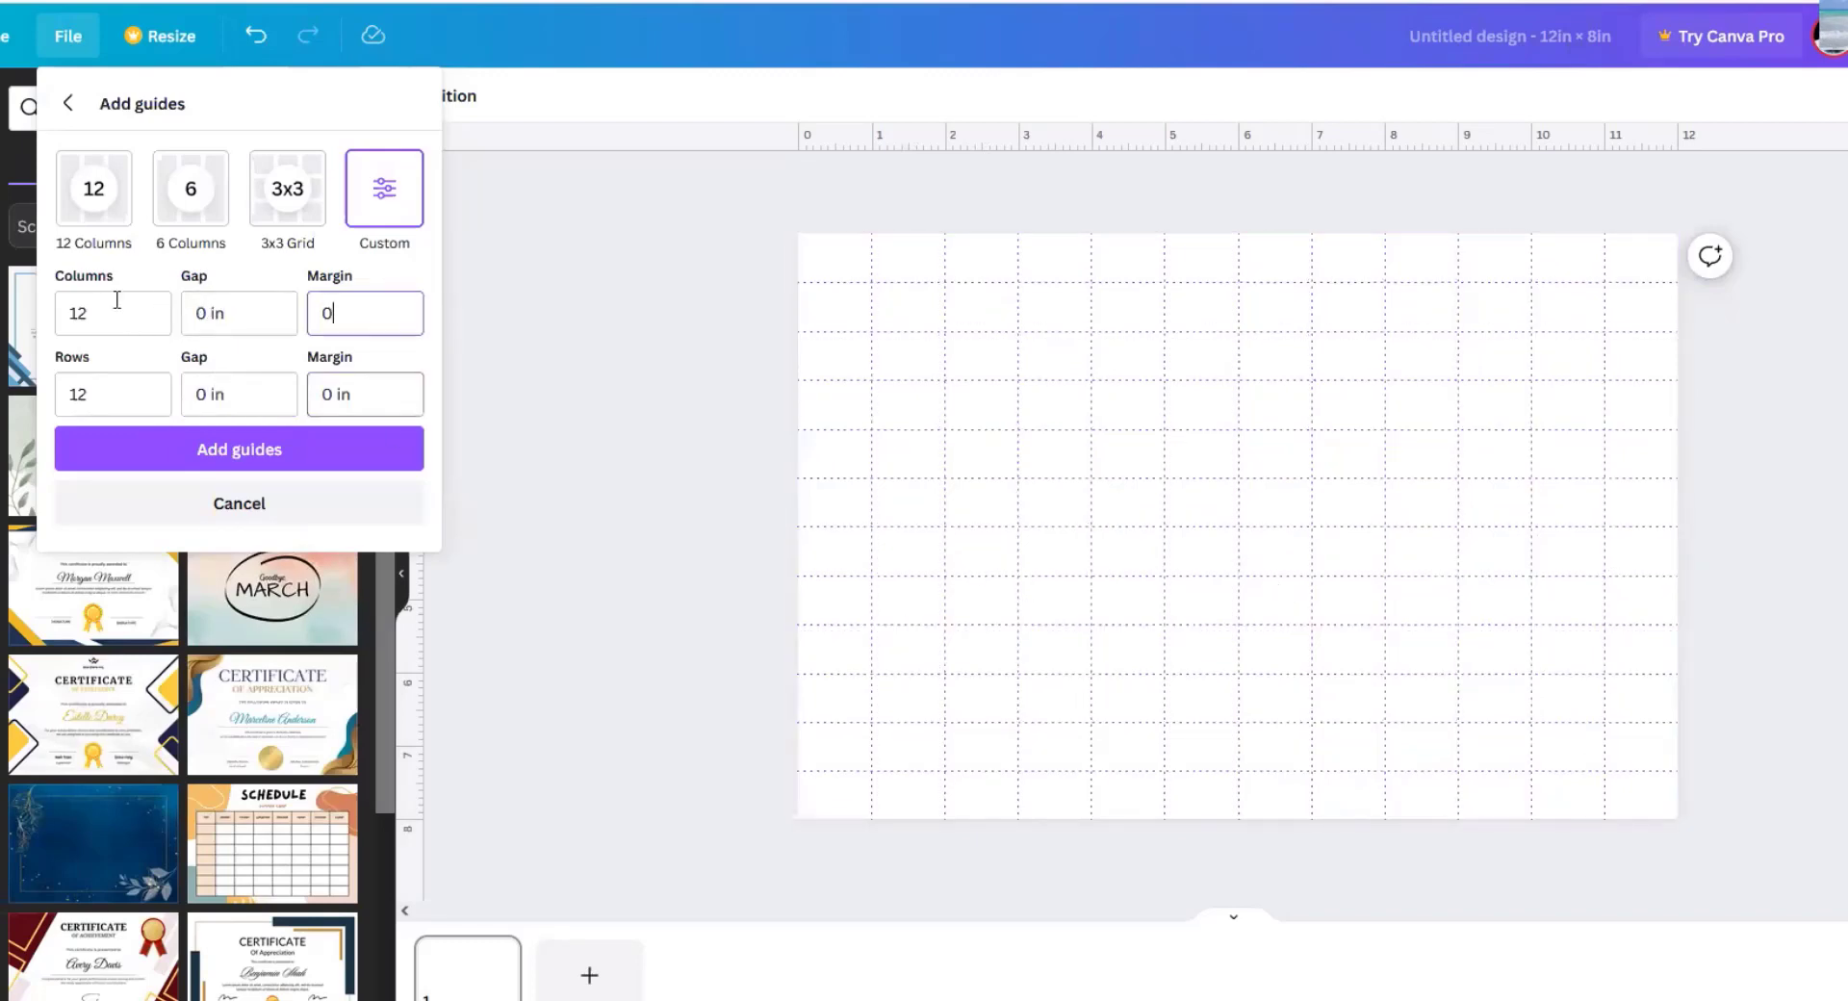
# Step: Change the custom guides to 20 columns and 20 rows with no gaps, and add them to the page
pyautogui.moveTo(108, 314); pyautogui.dragTo(9, 318)
pyautogui.click(67, 315)
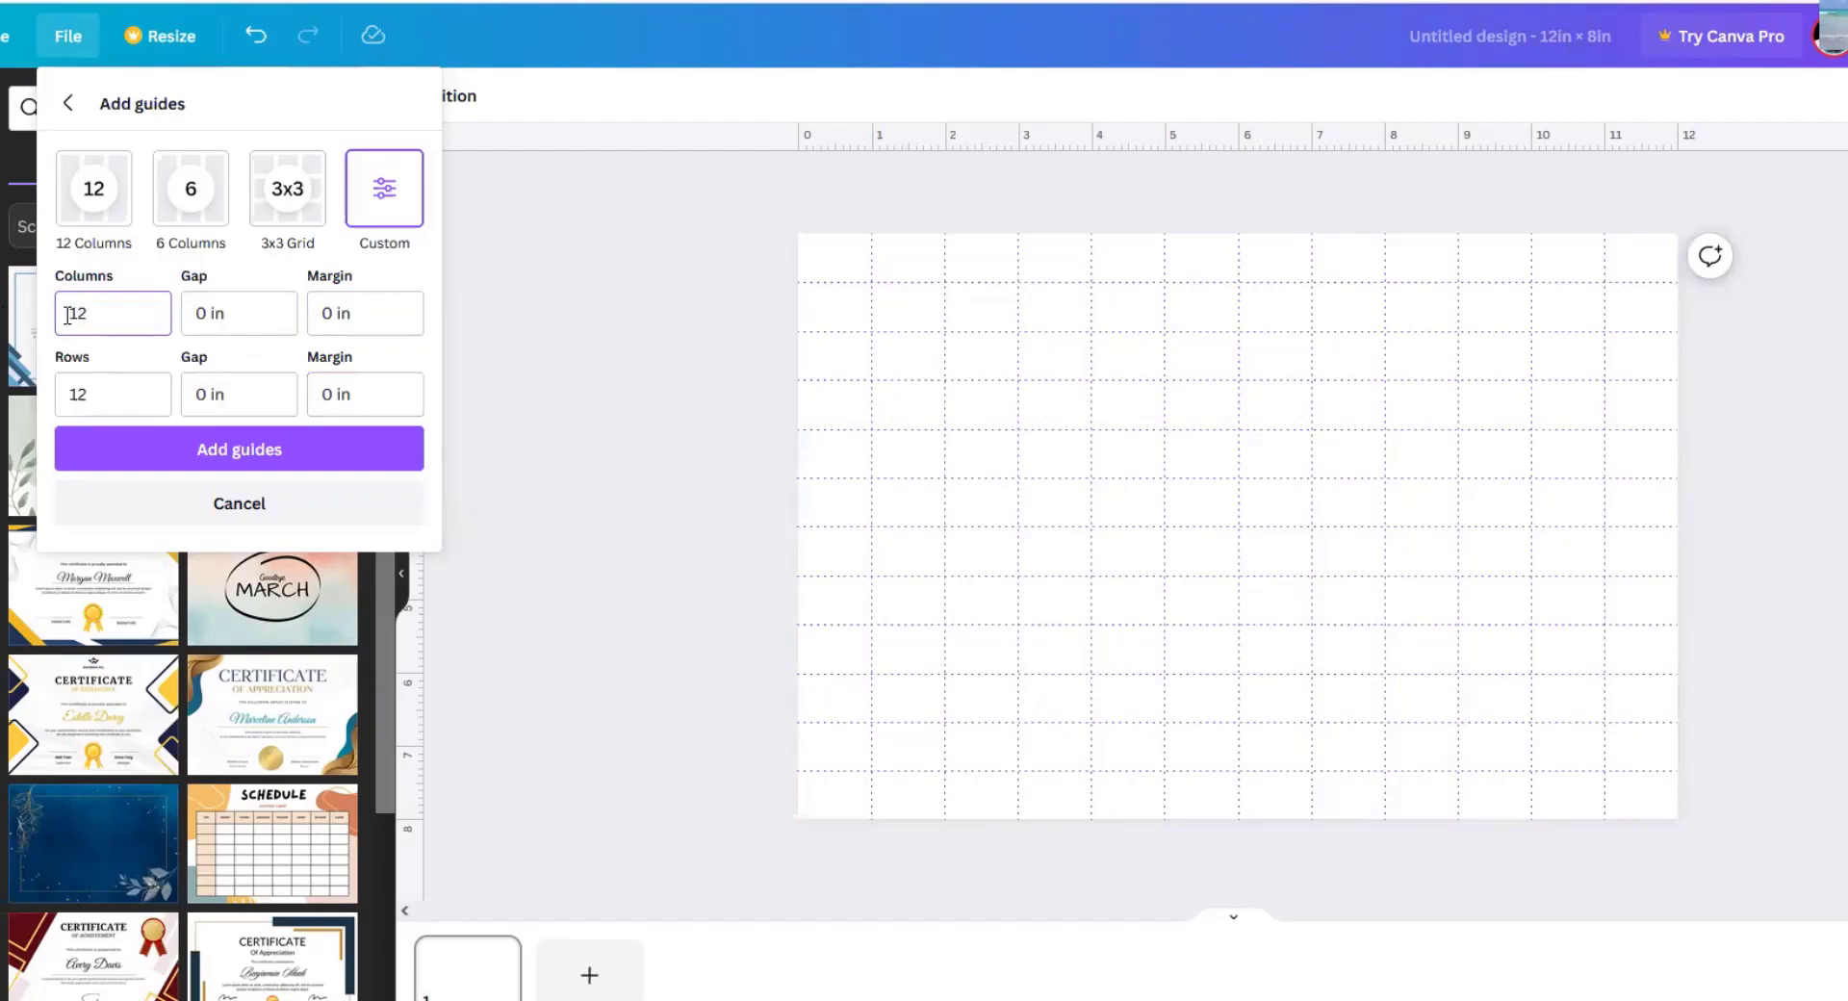
pyautogui.write('0')
pyautogui.doubleClick(119, 320)
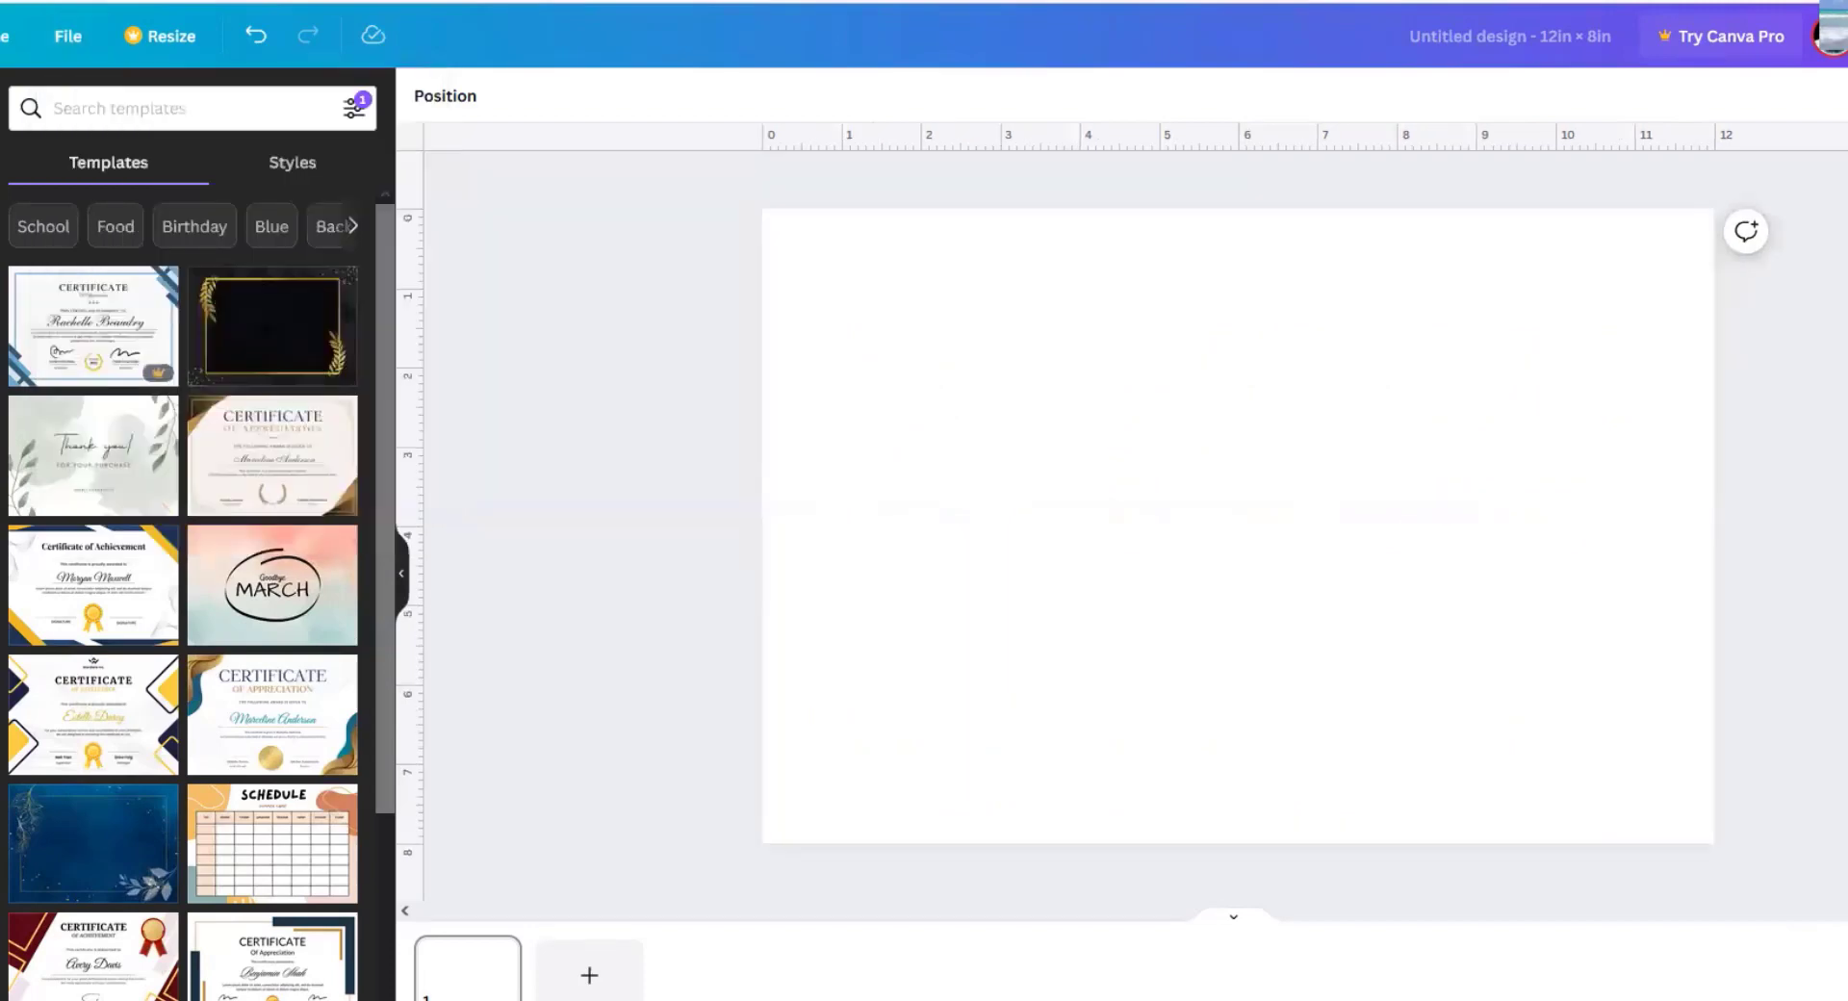
pyautogui.click(67, 35)
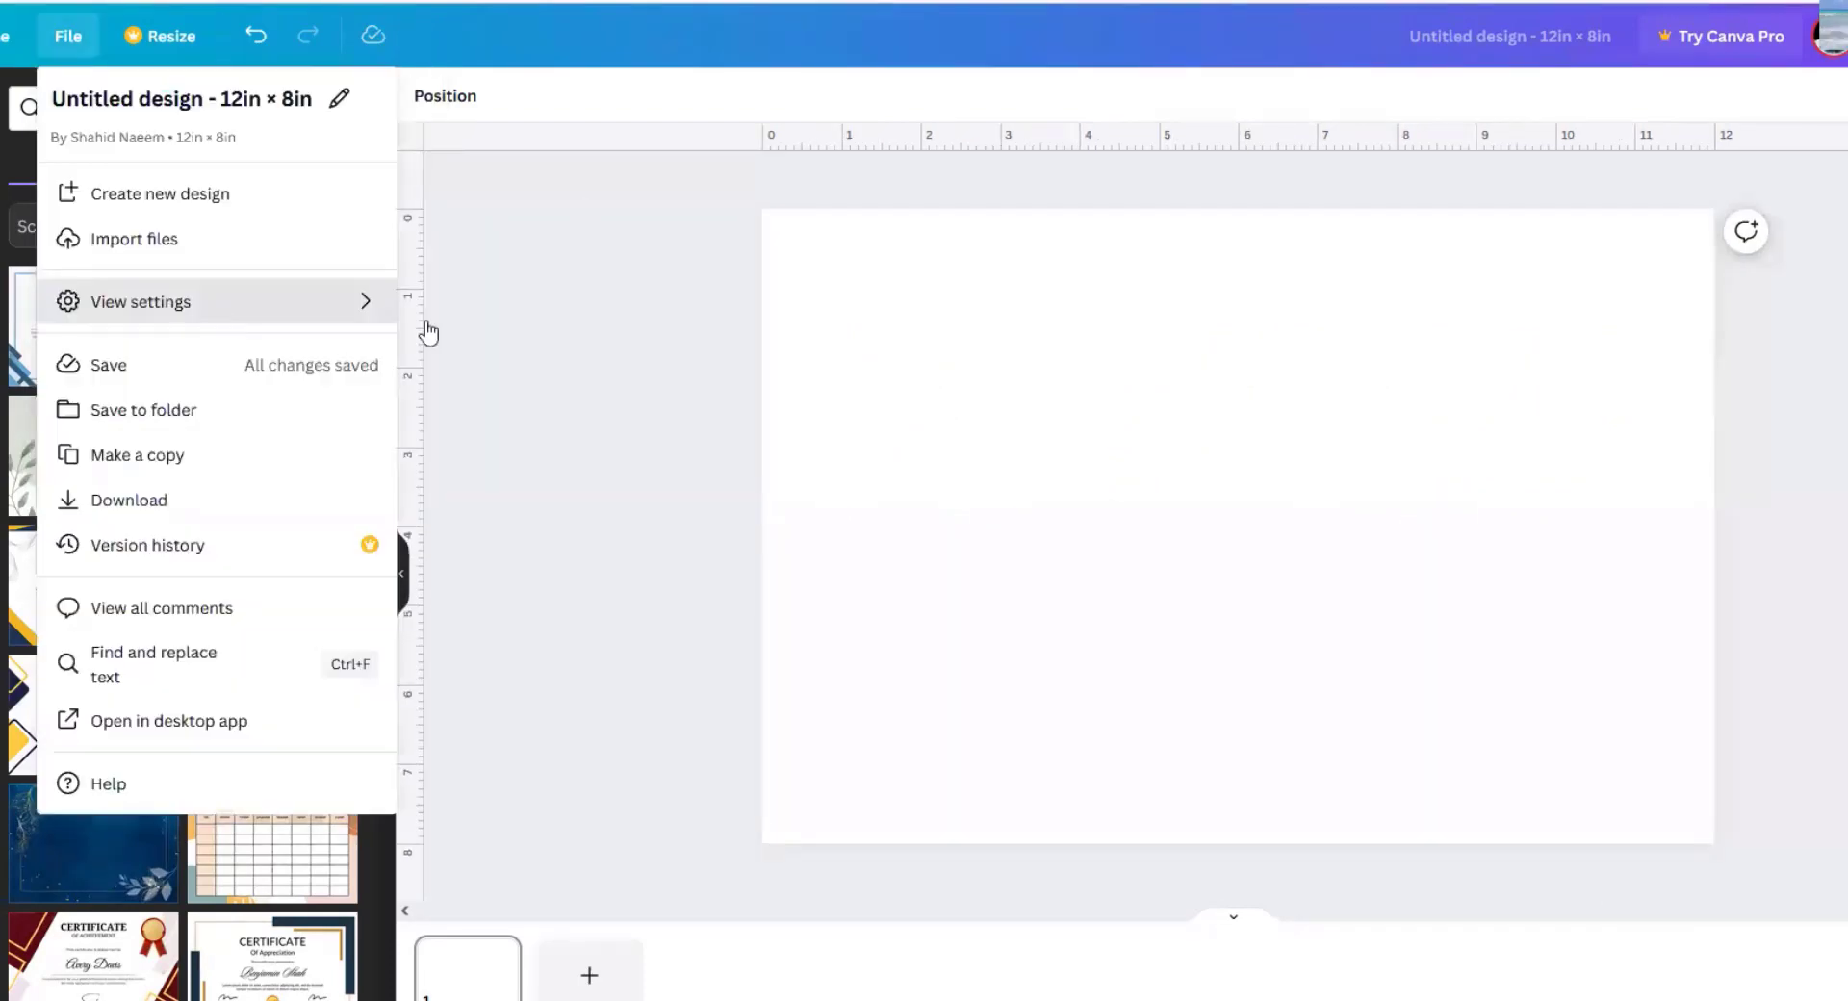
pyautogui.moveTo(390, 301)
pyautogui.click(479, 385)
pyautogui.click(289, 468)
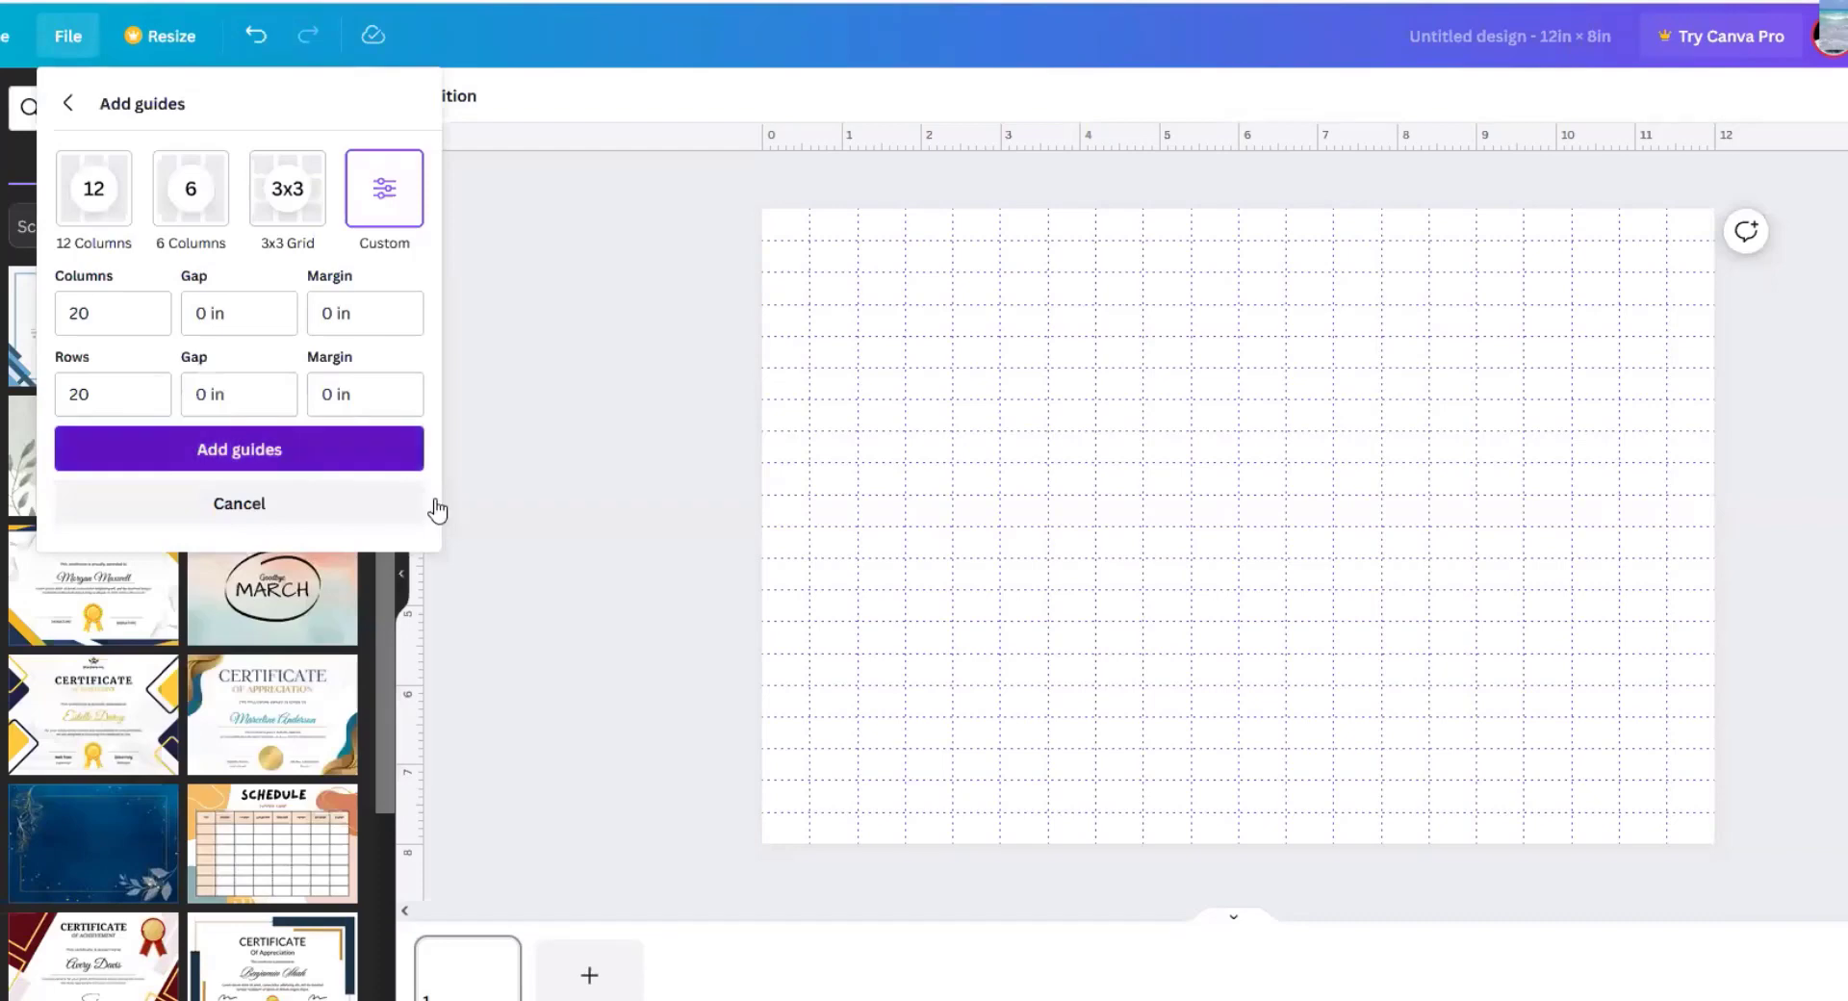
pyautogui.scroll(3, 1239, 526)
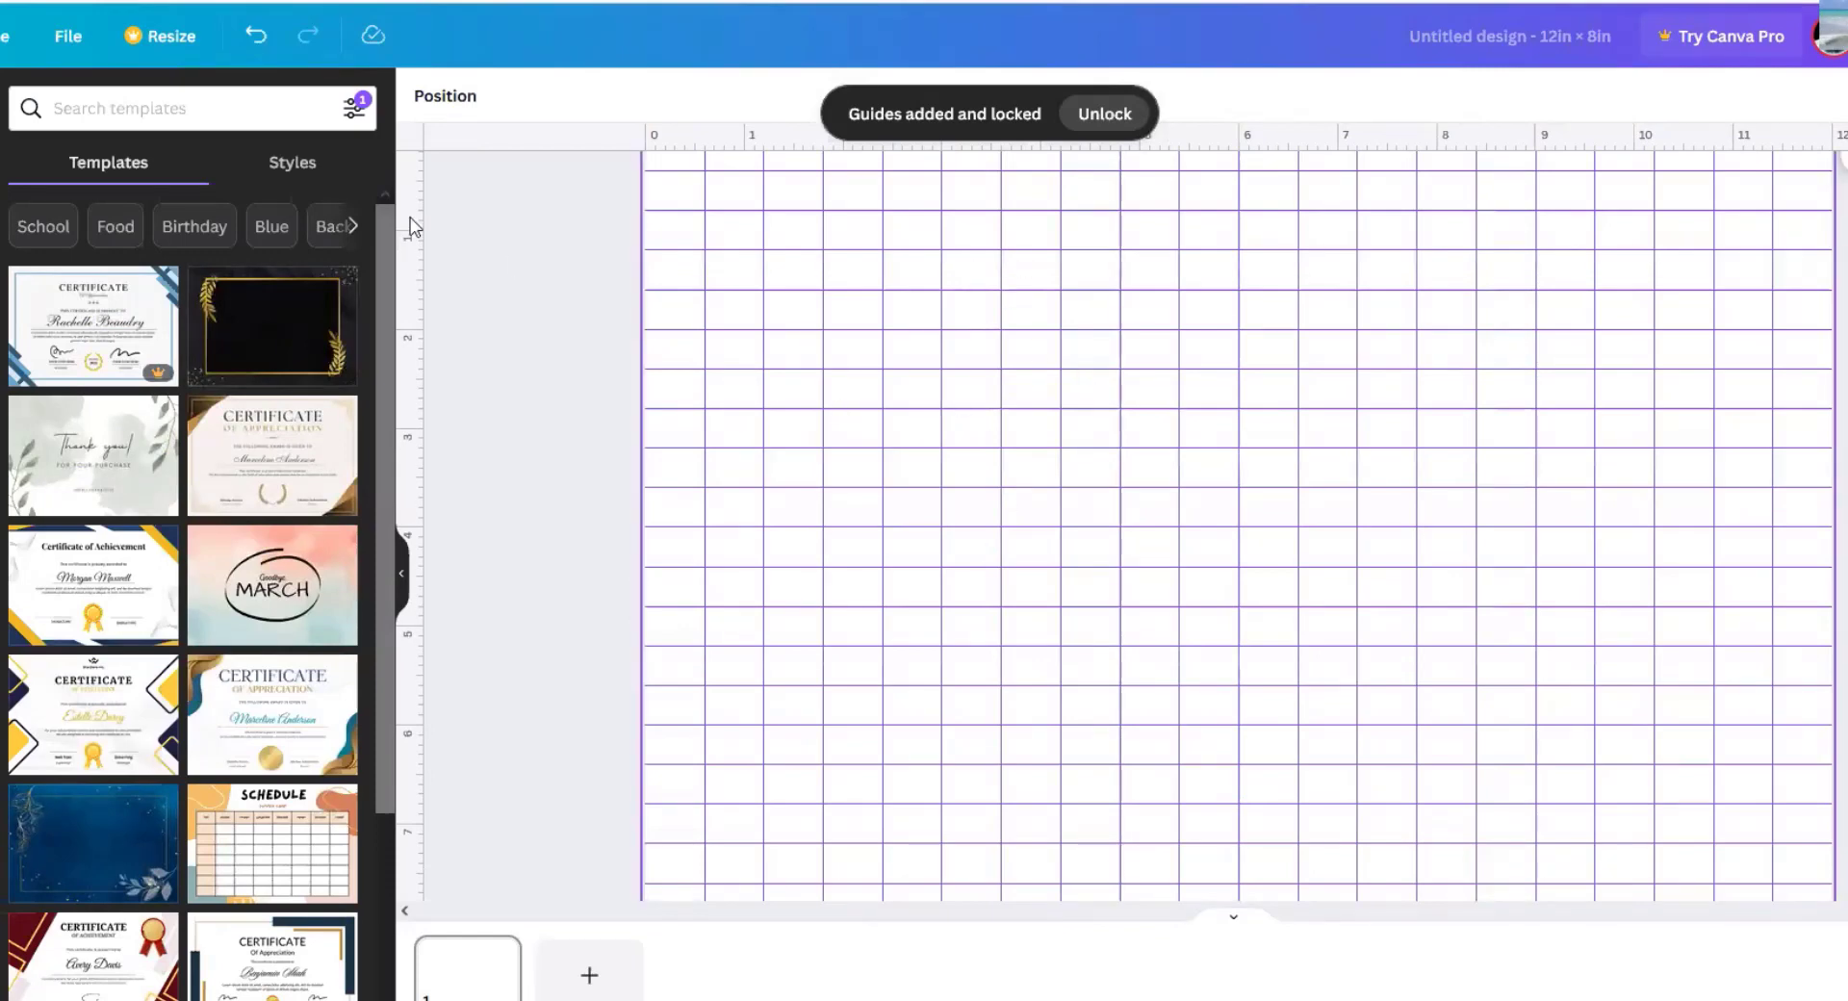
# Step: Increase the custom guides to 25 columns and add them to the page
pyautogui.click(53, 36)
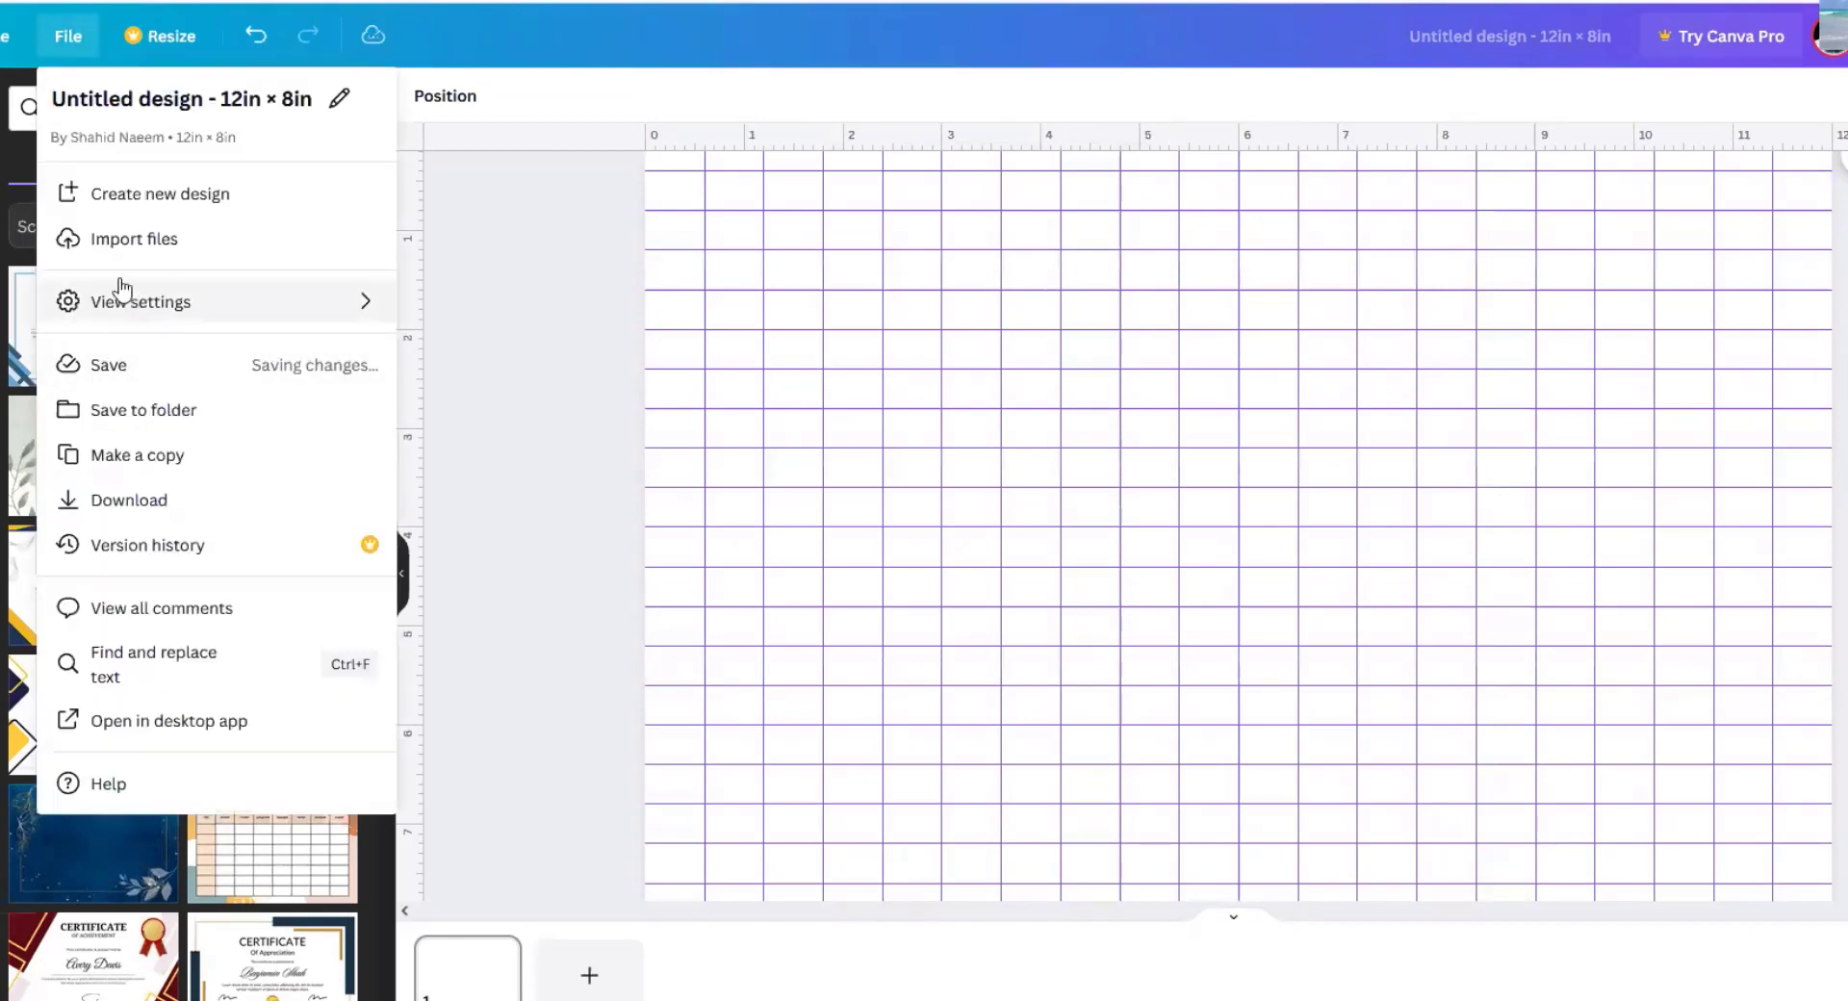
pyautogui.click(192, 310)
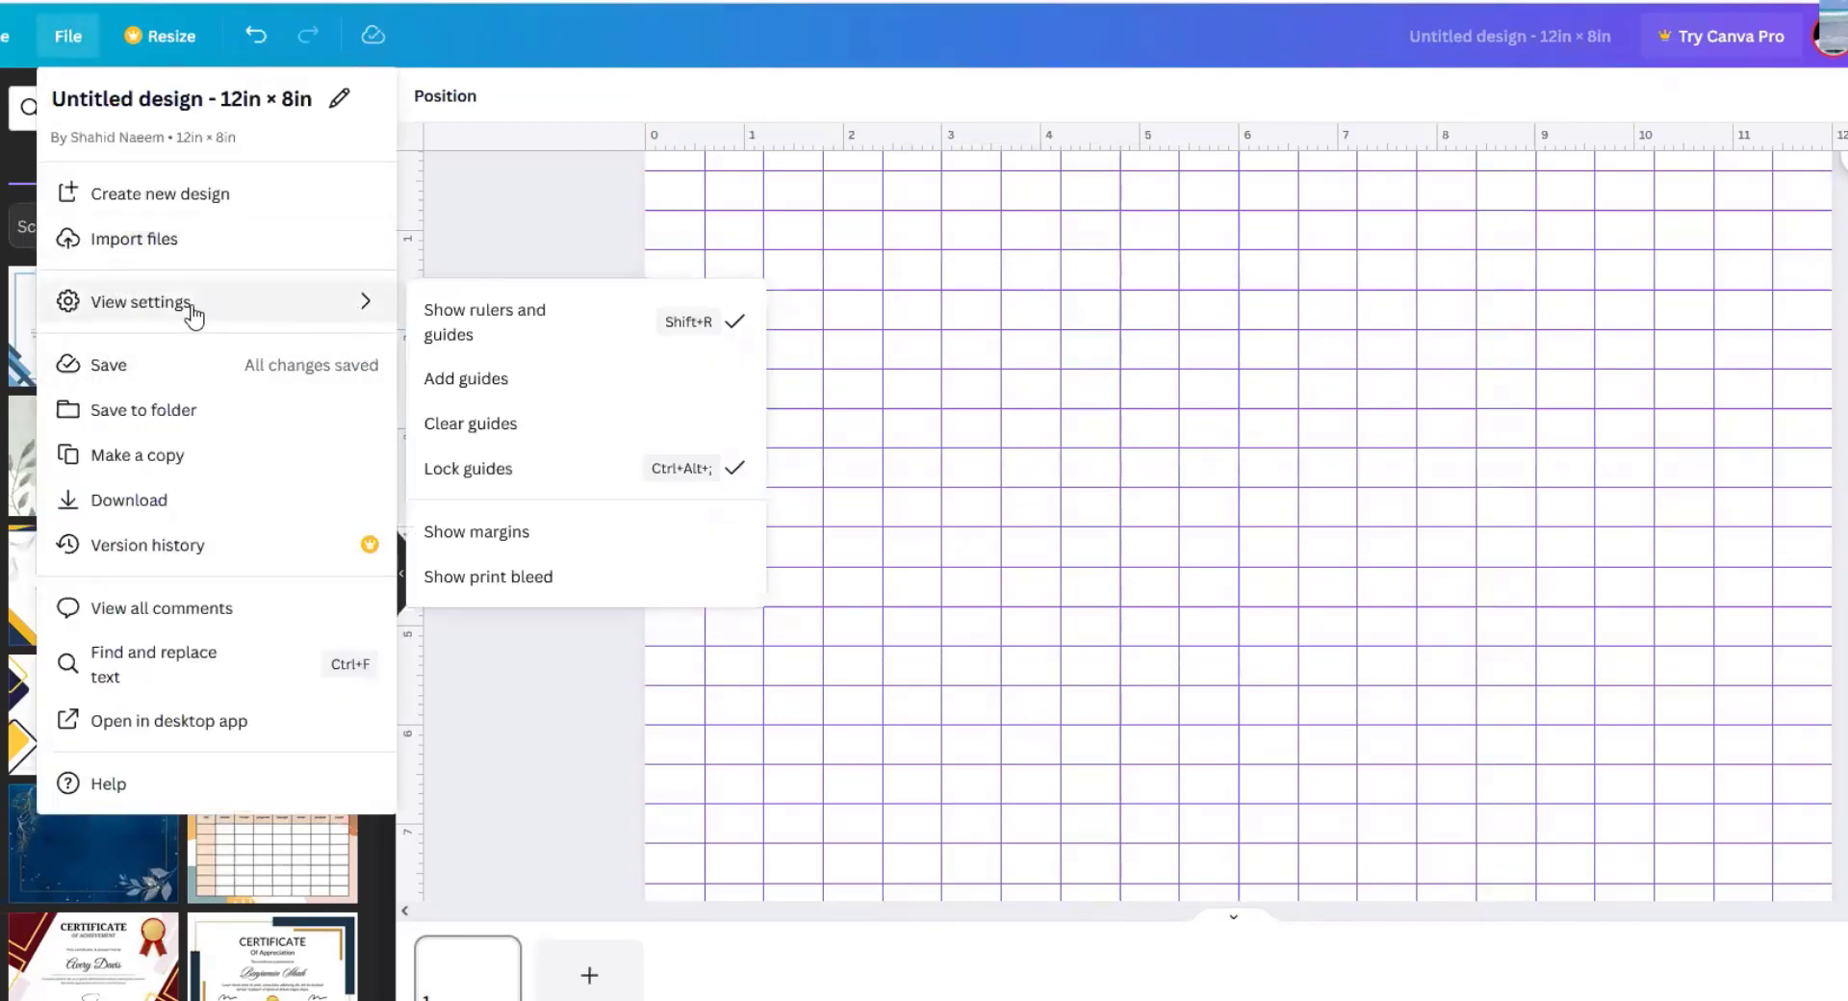
pyautogui.click(500, 382)
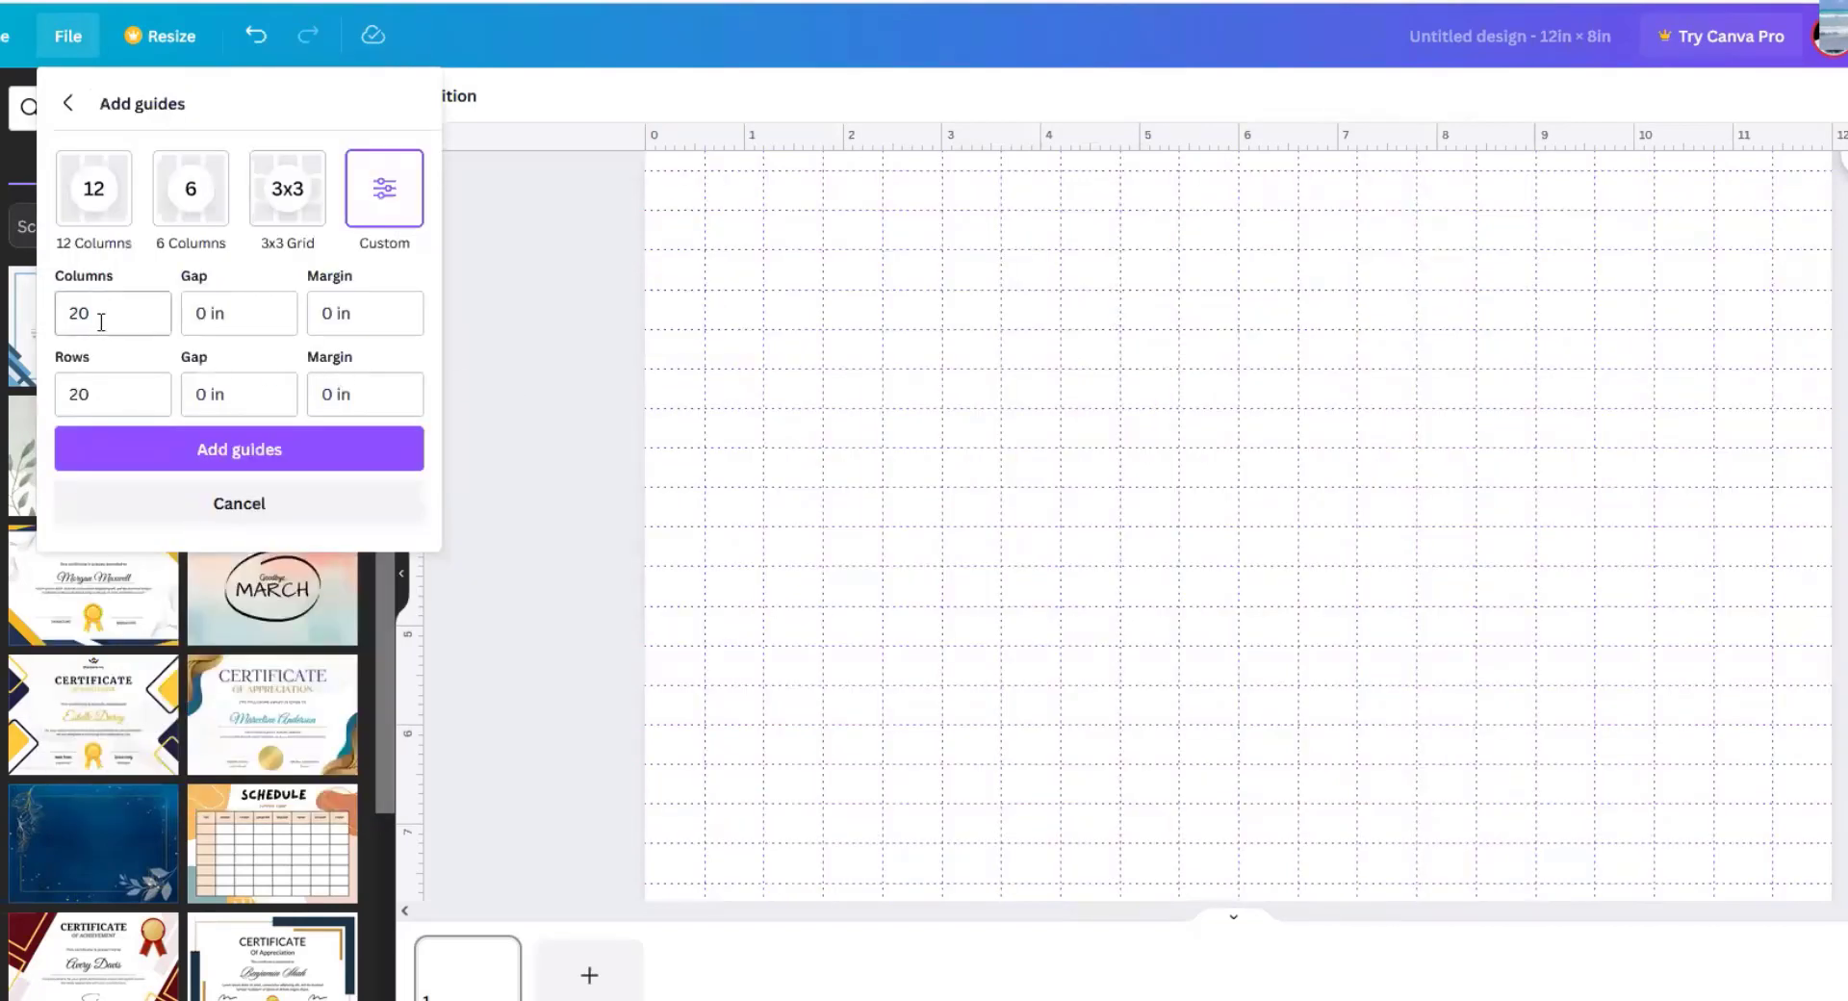
pyautogui.click(101, 317)
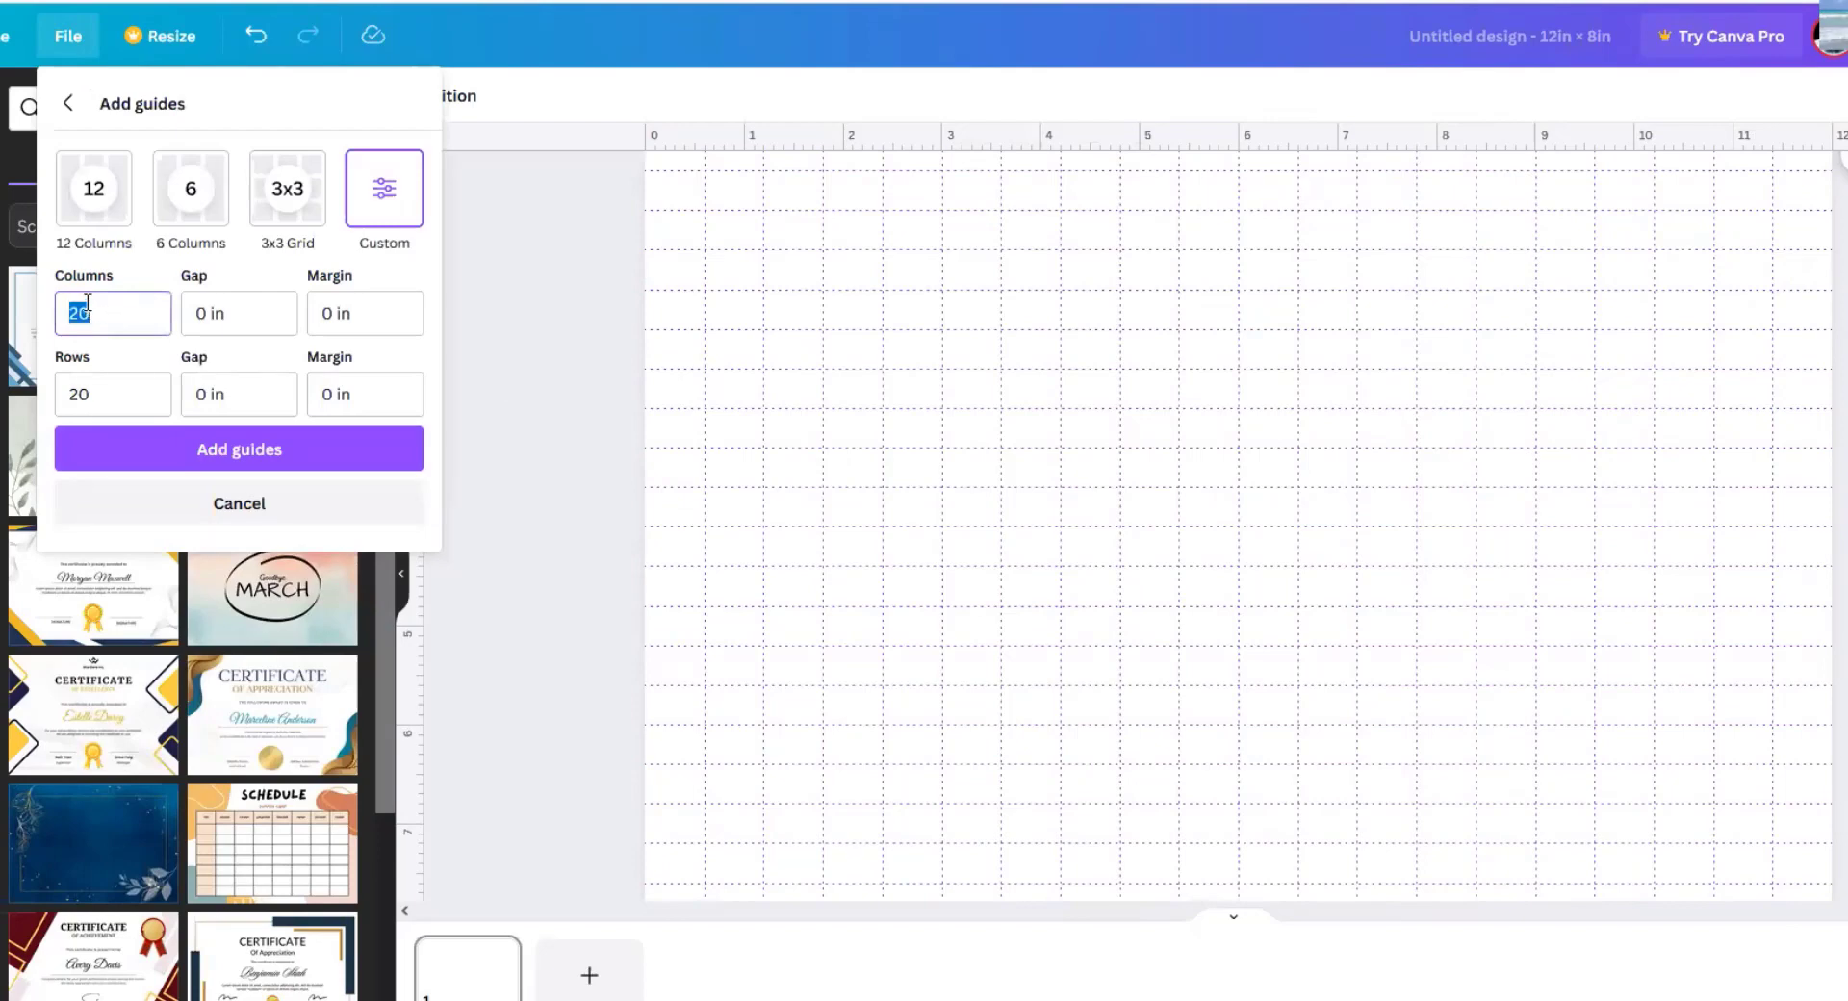
pyautogui.write('25')
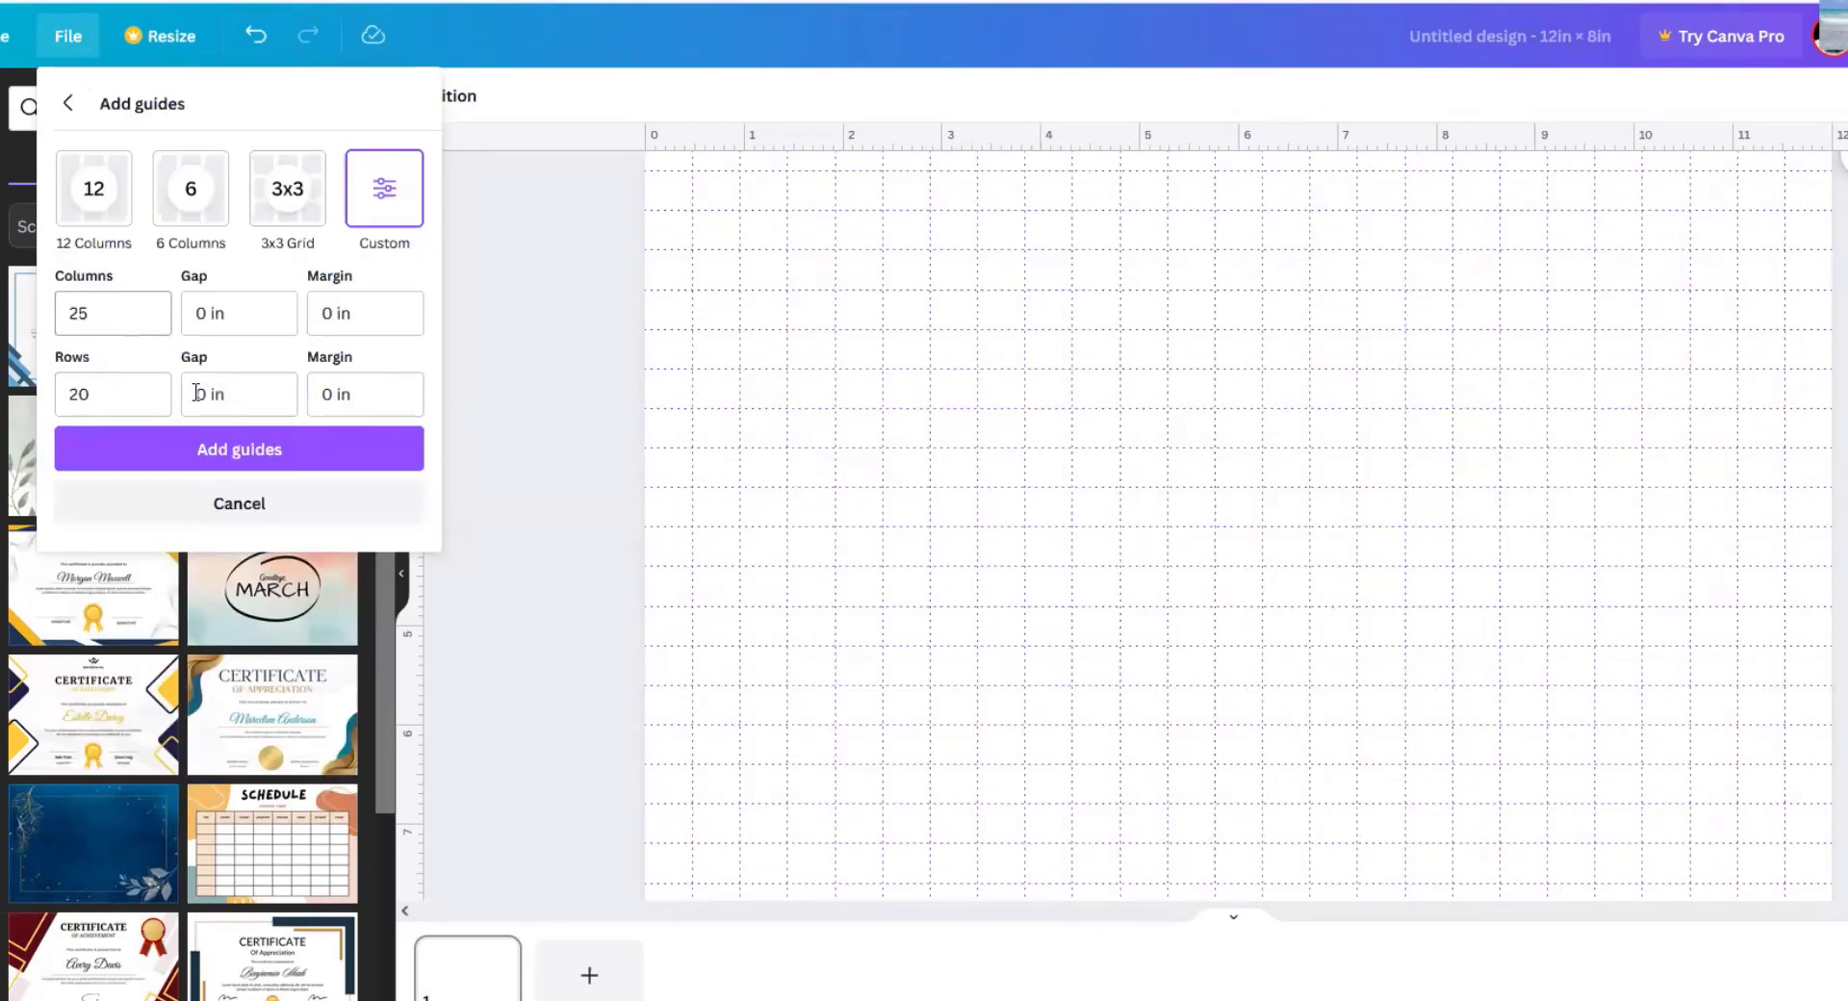
pyautogui.click(258, 465)
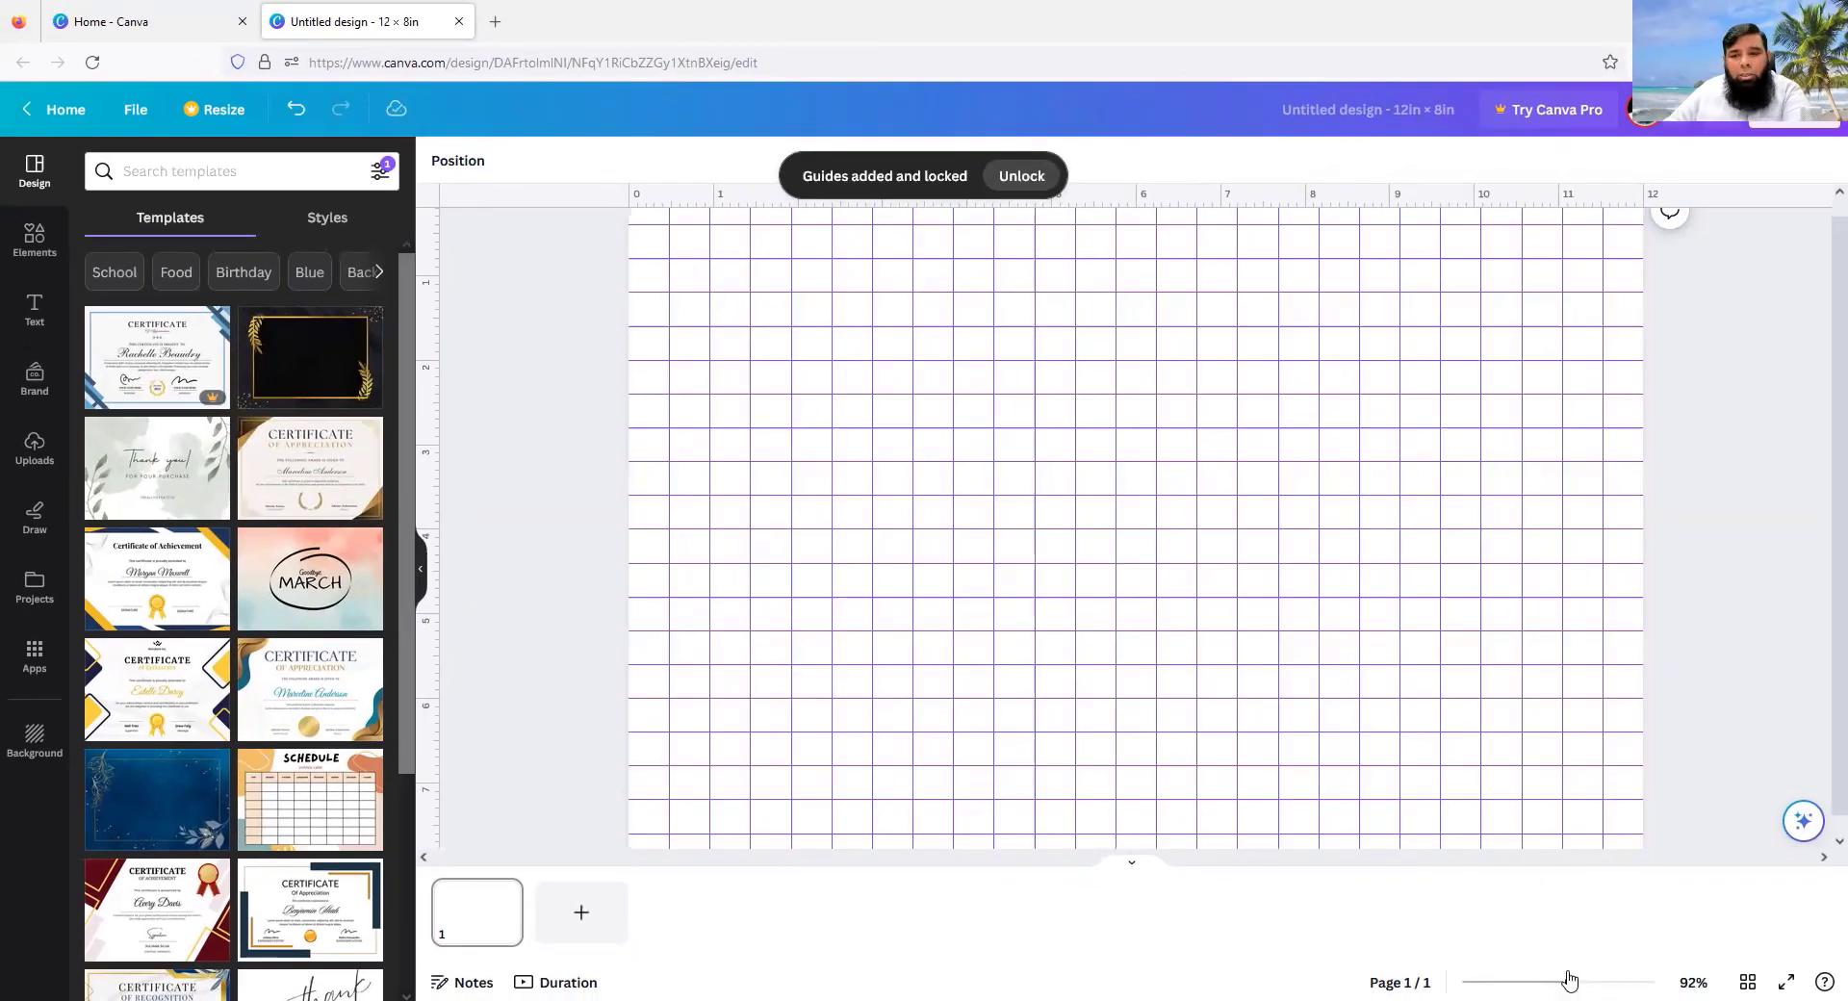
# Step: Add a gray square to the page, shrink it to about two guide columns wide, and place it in the page's top-left corner
pyautogui.moveTo(1574, 980)
pyautogui.mouseDown()
pyautogui.moveTo(1550, 980)
pyautogui.moveTo(1573, 980)
pyautogui.mouseUp()
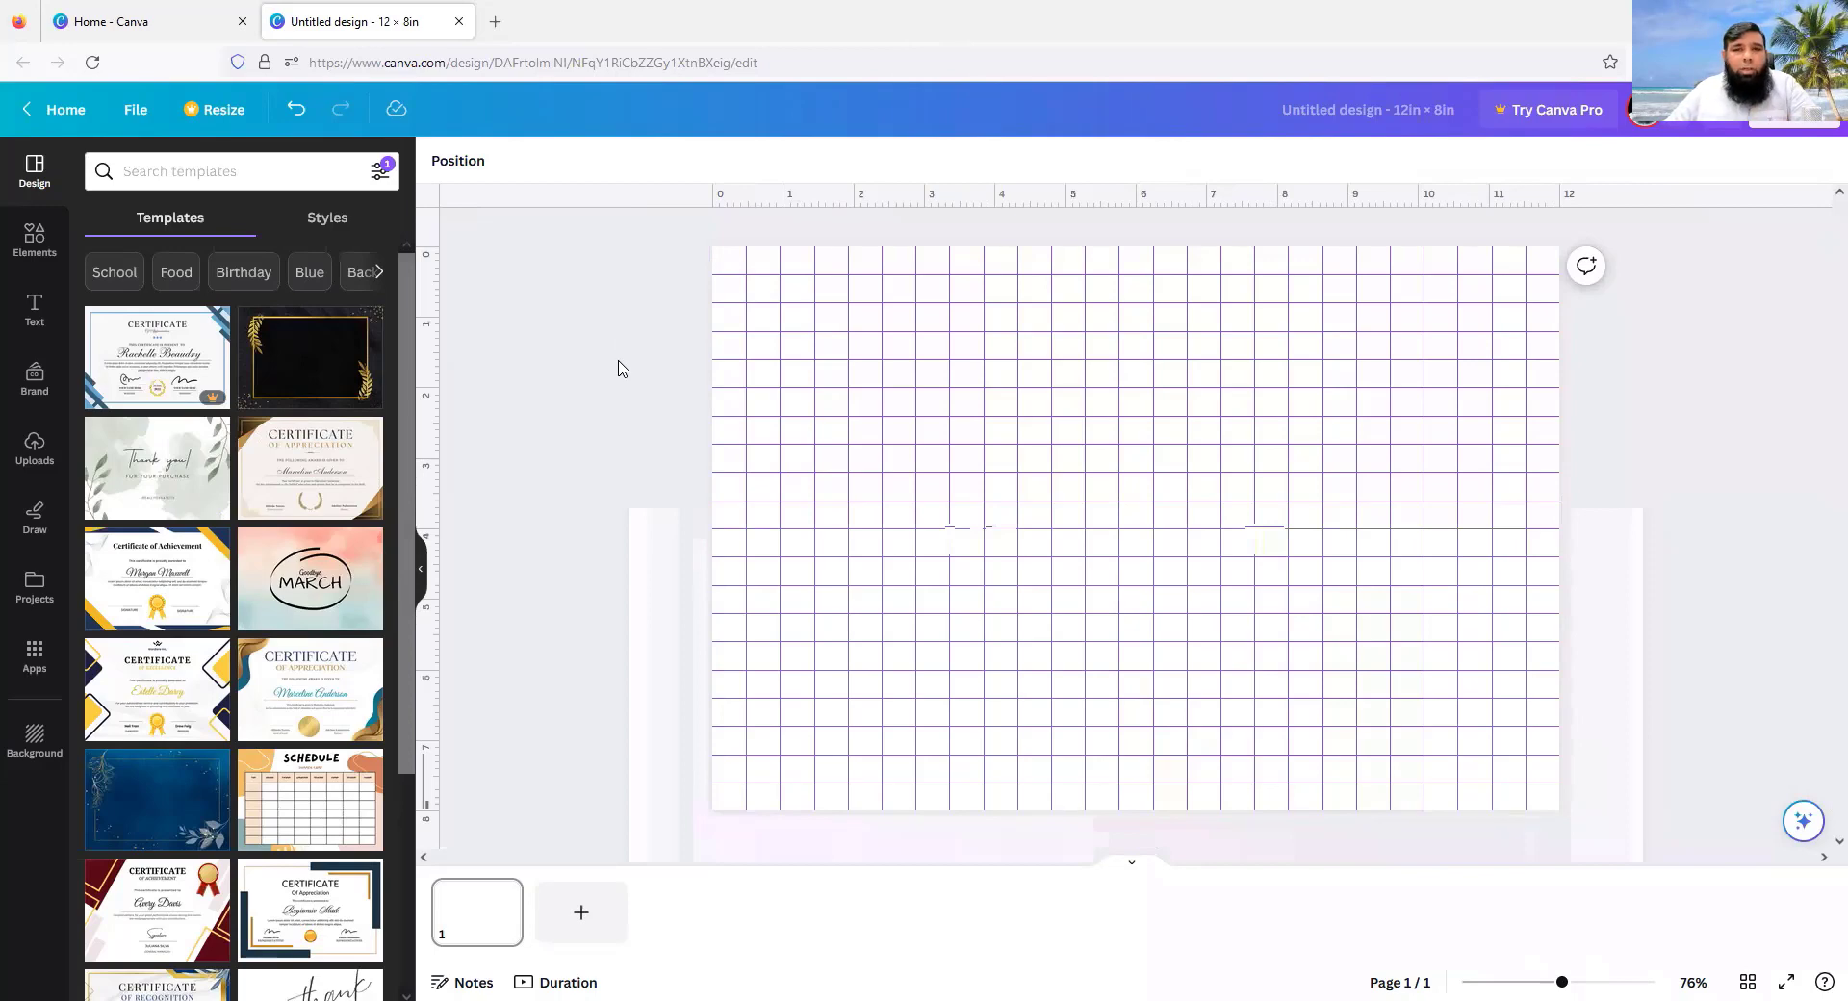
pyautogui.click(38, 252)
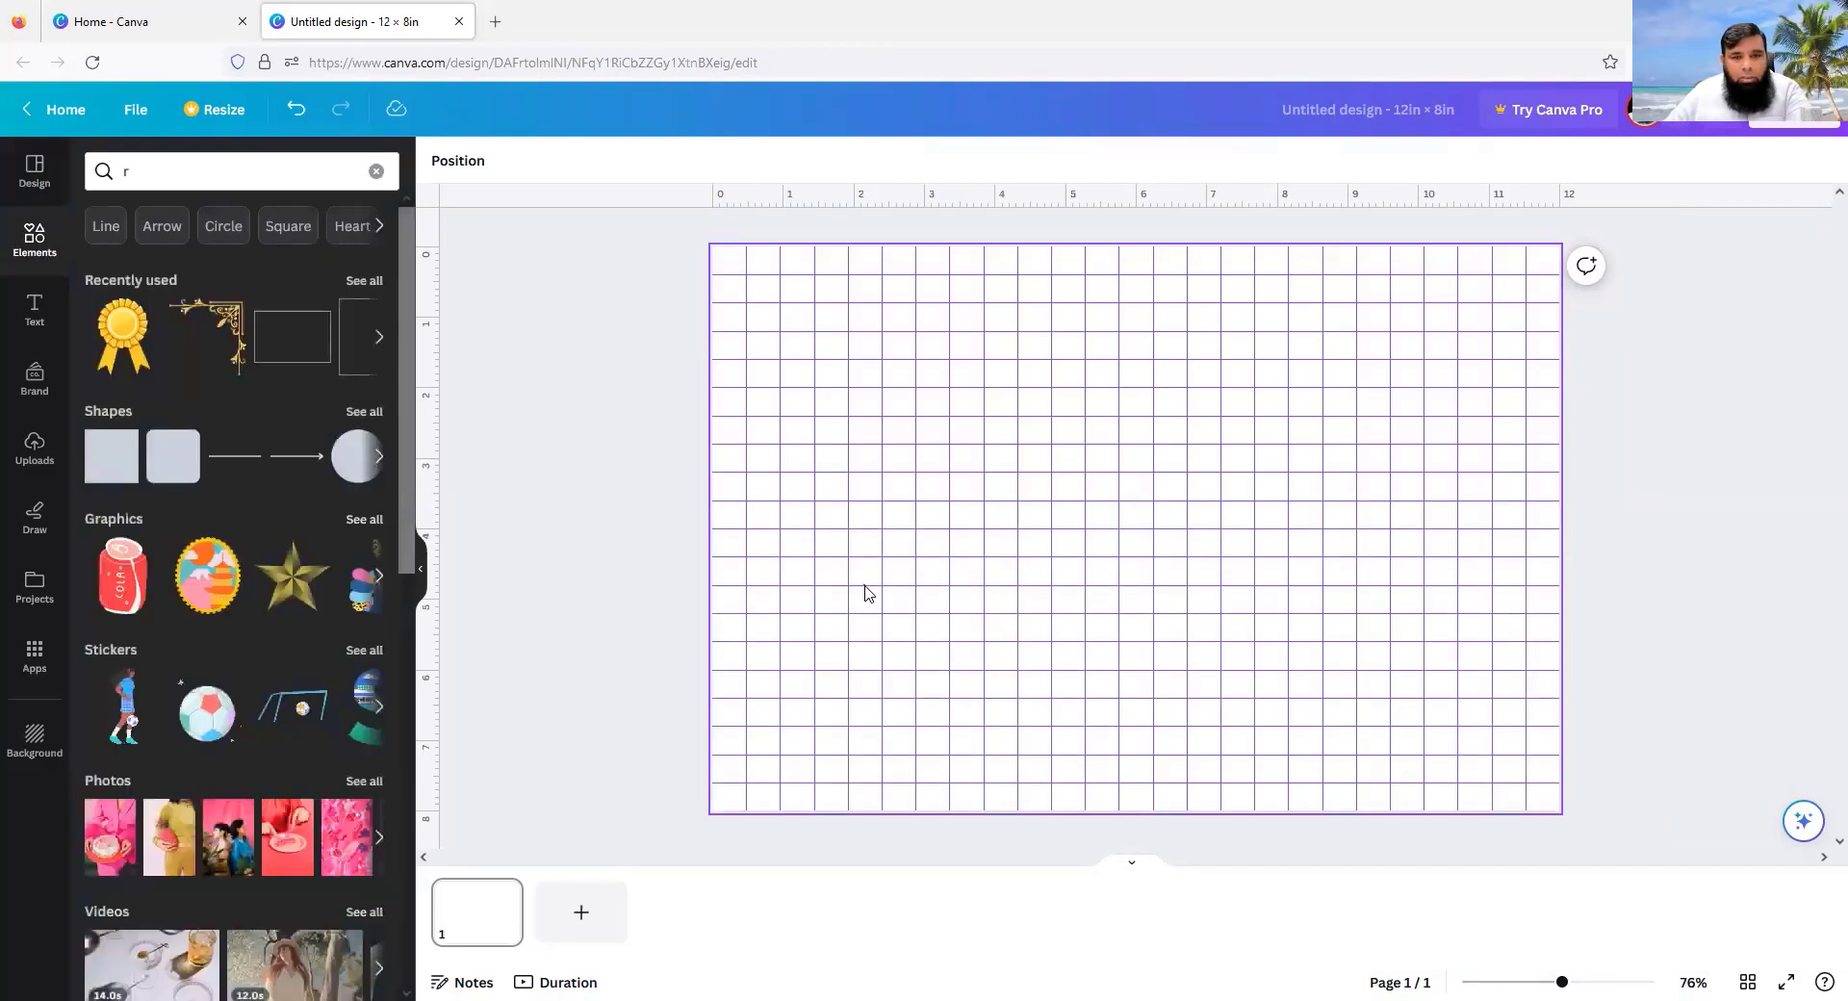
pyautogui.click(867, 591)
pyautogui.press('r')
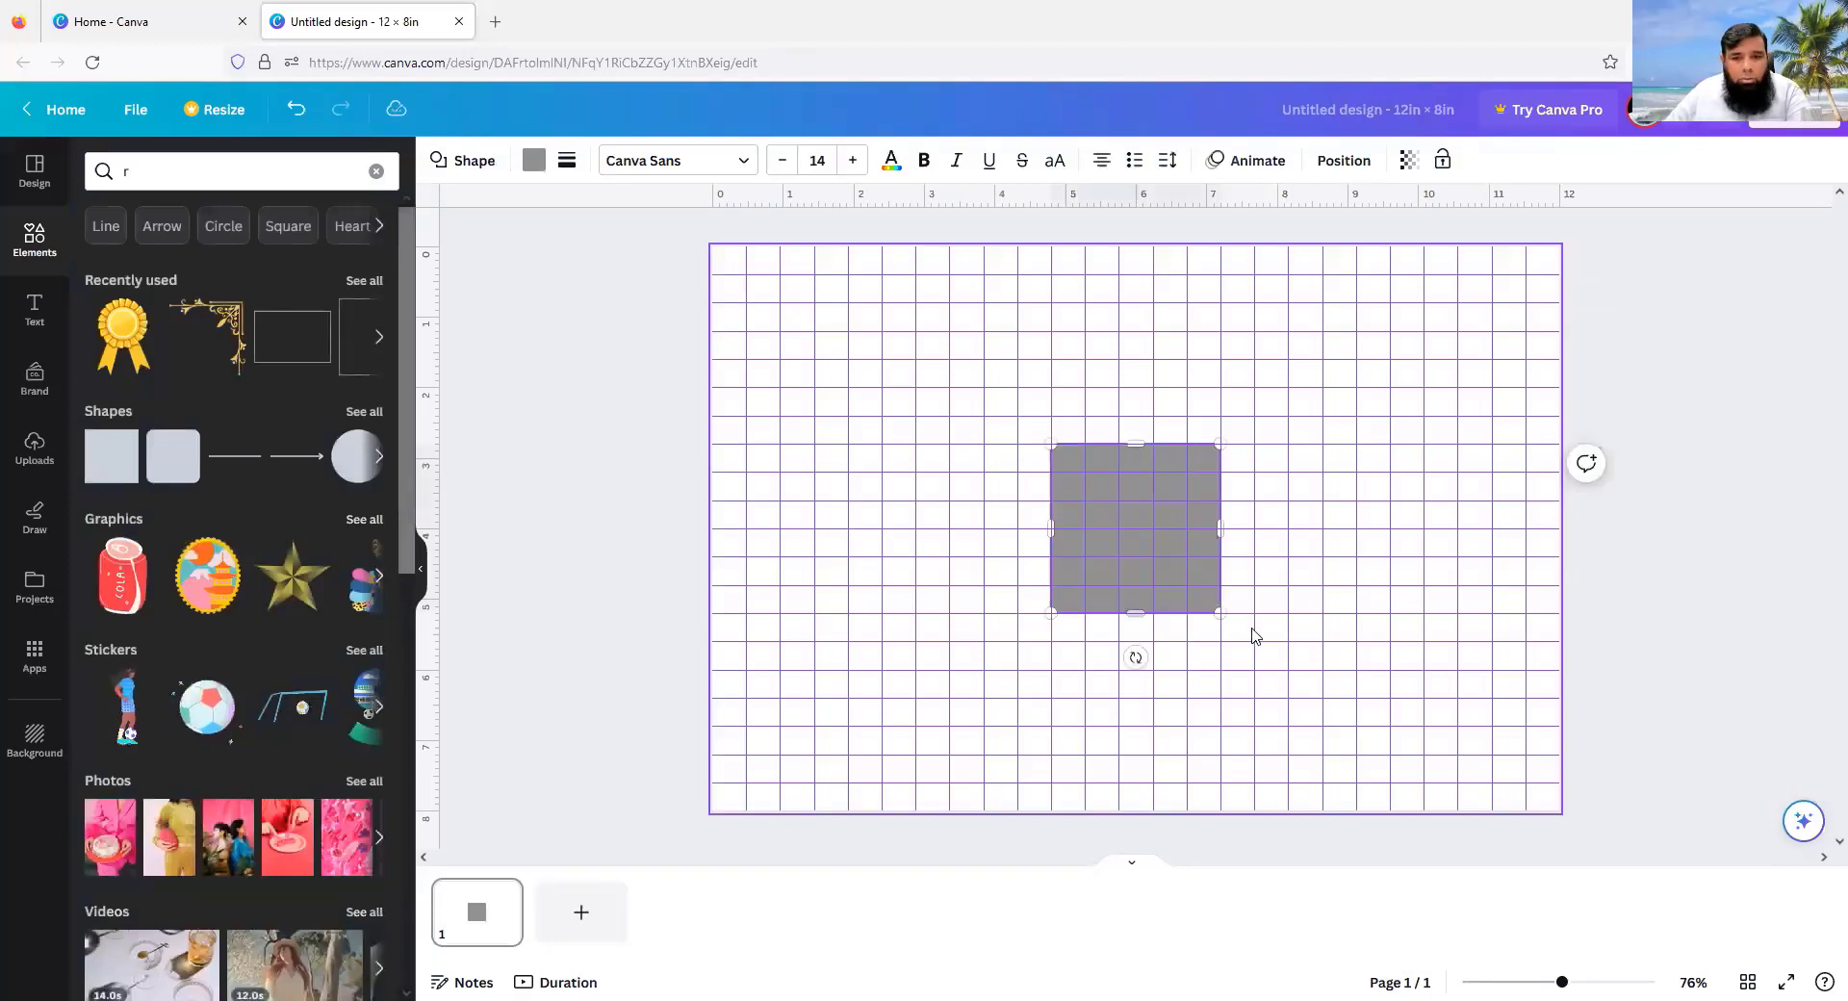
pyautogui.moveTo(1220, 604); pyautogui.dragTo(1117, 507)
# Step: Duplicate the small square down the page's left edge at even spacing to make a column of five squares
pyautogui.moveTo(843, 375); pyautogui.dragTo(747, 422)
pyautogui.click(714, 358)
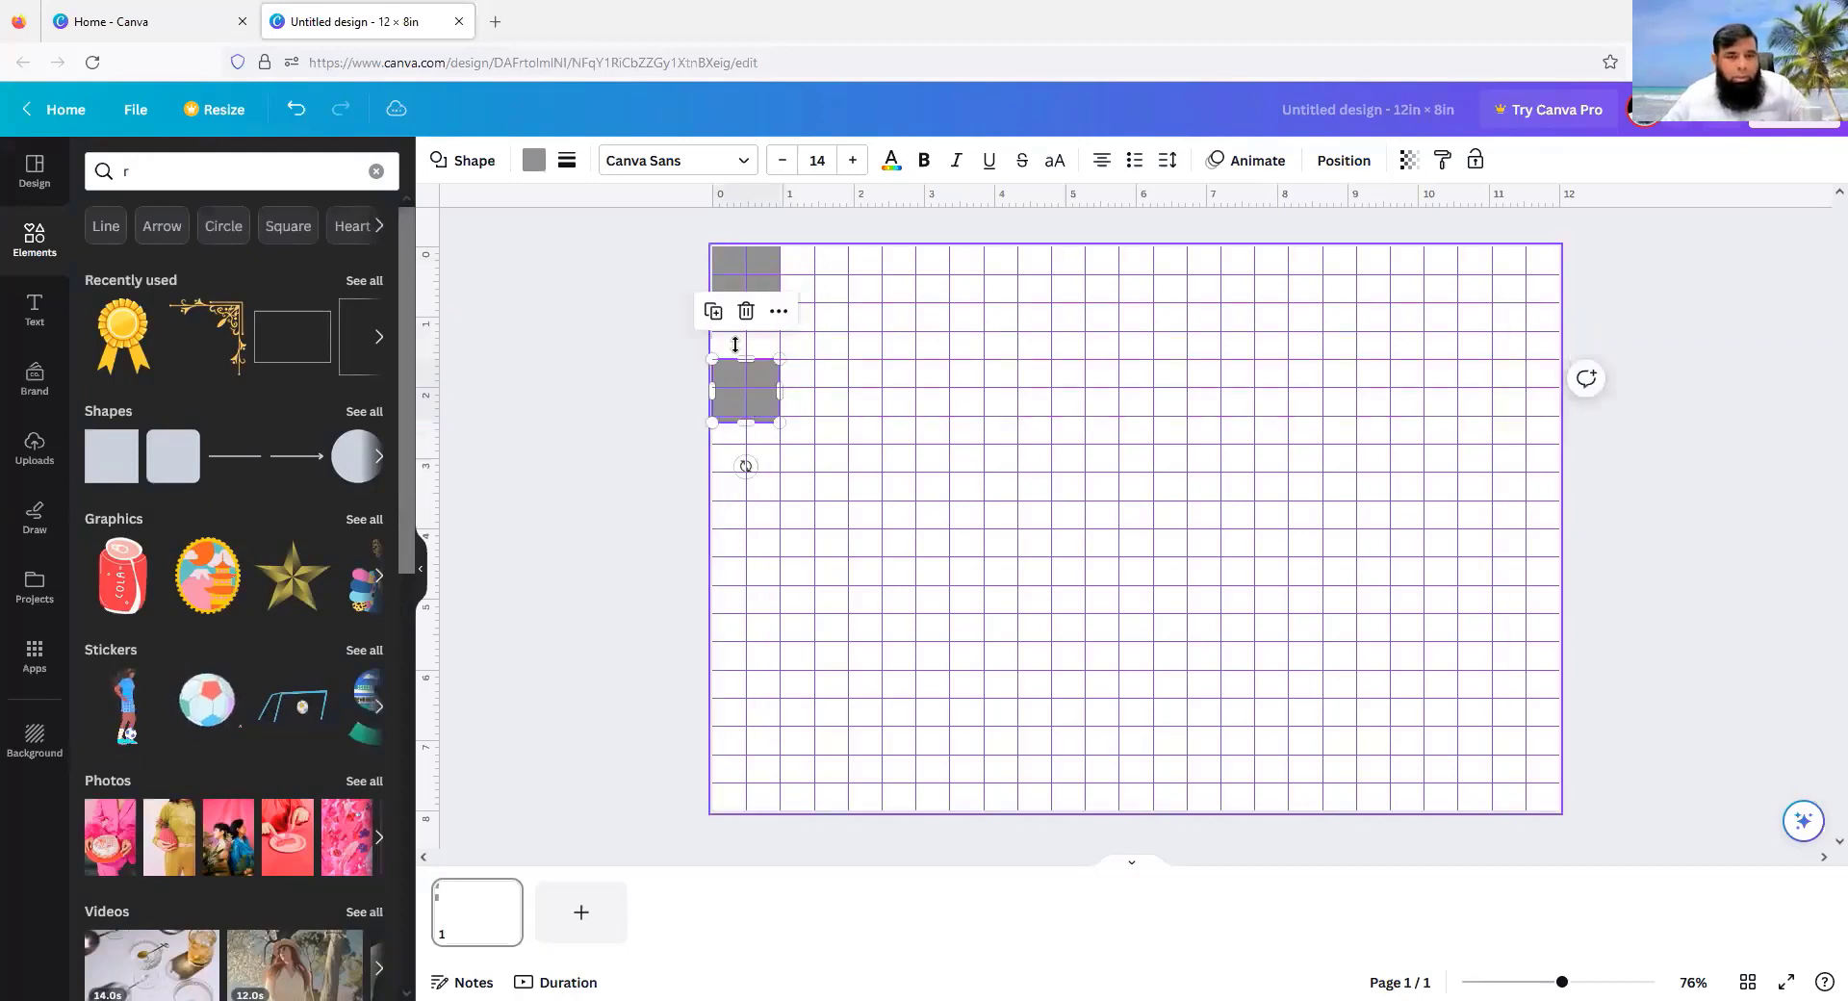
pyautogui.click(713, 311)
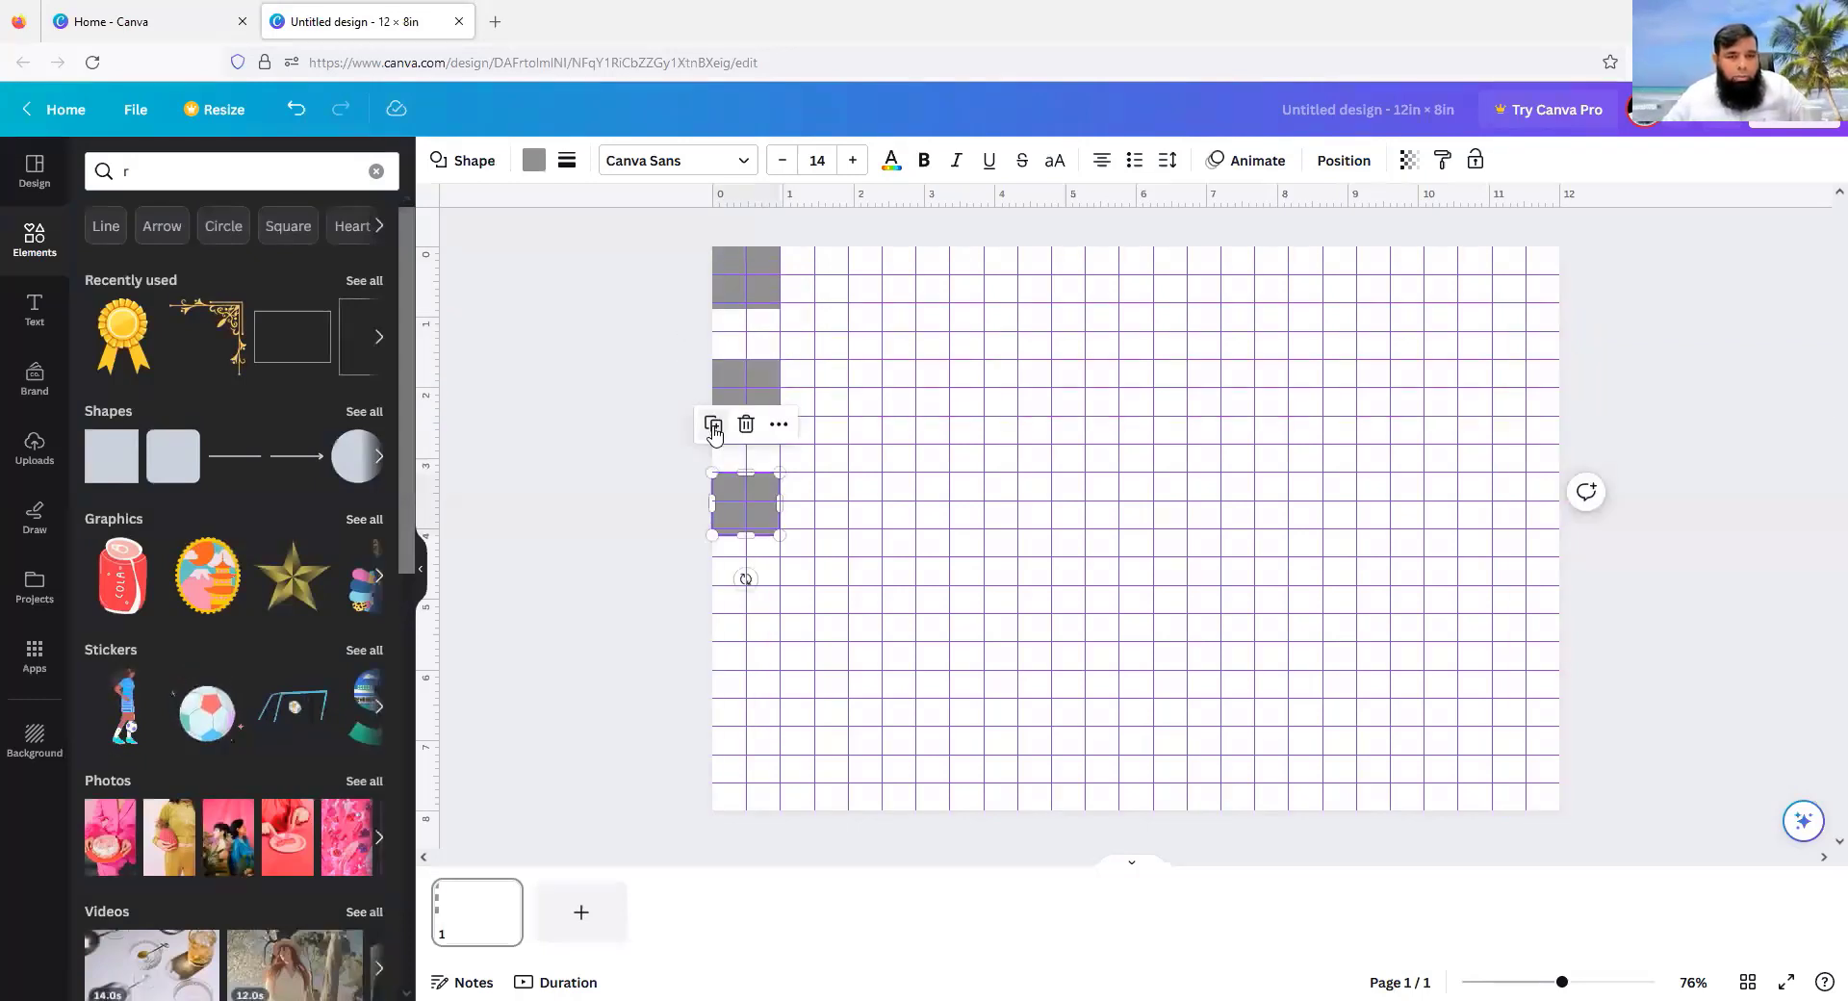
pyautogui.click(713, 427)
pyautogui.click(713, 539)
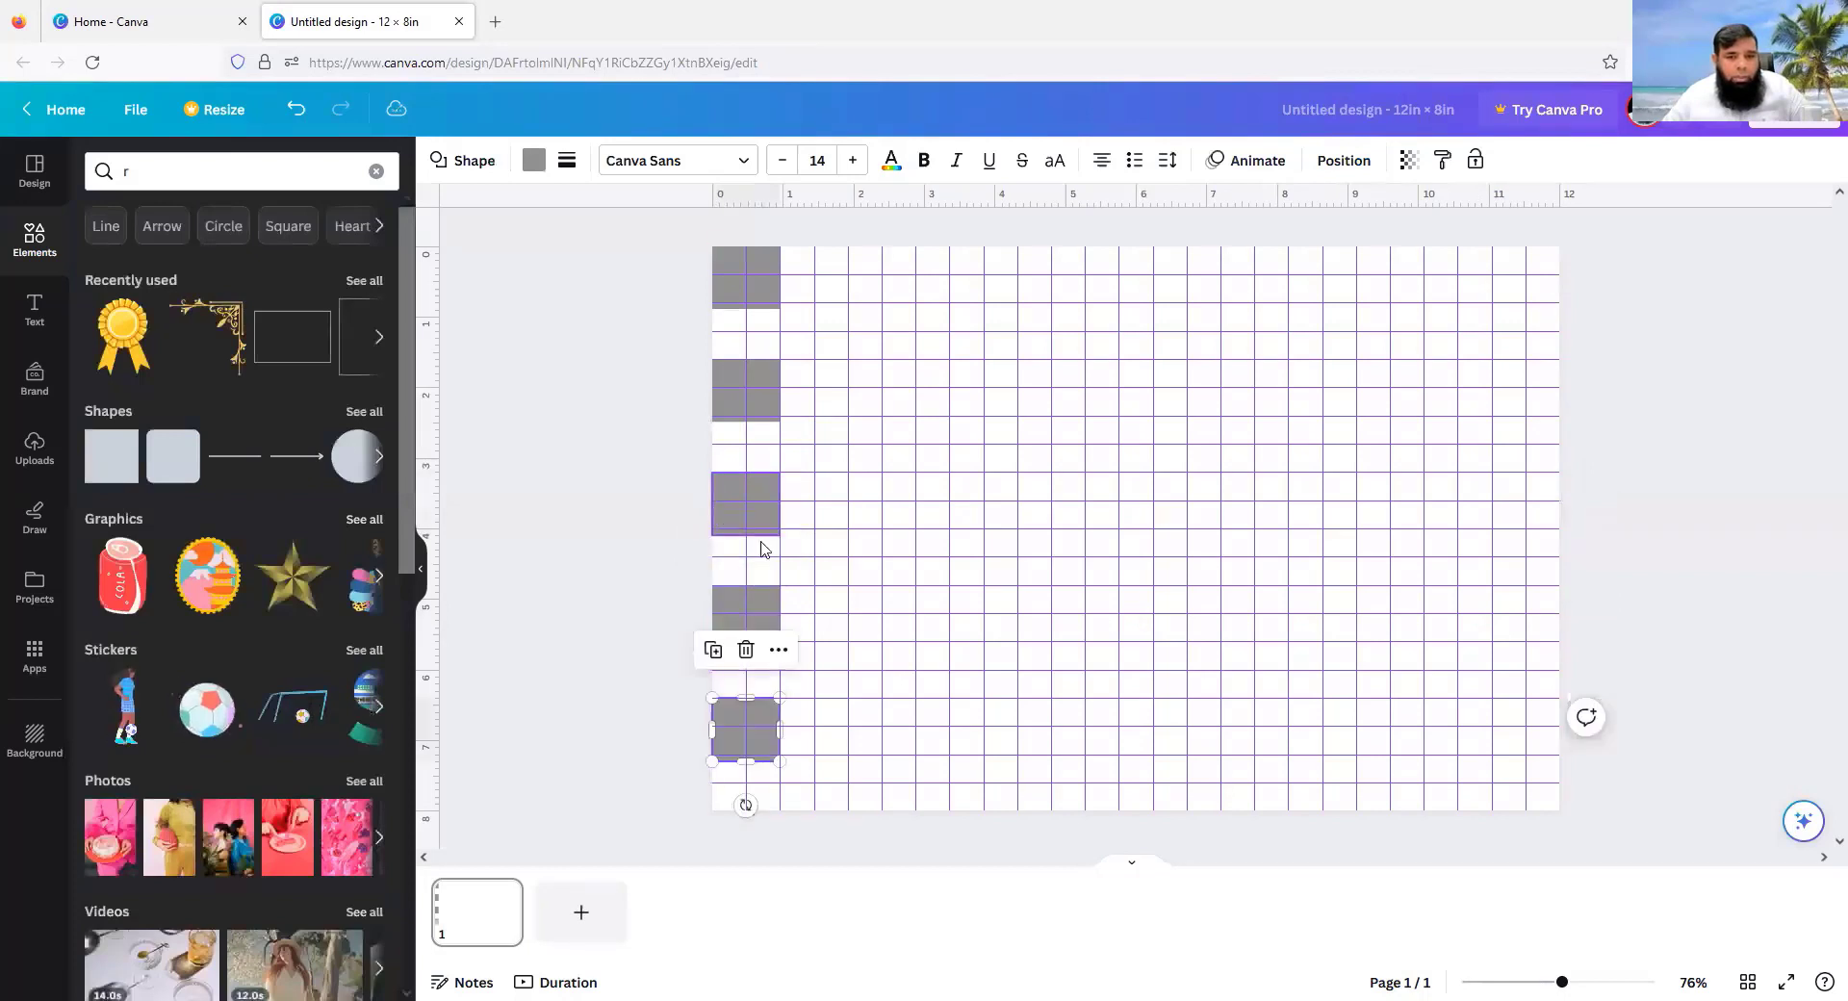
# Step: Fit another copy diagonally between the top two squares in a second column, and shorten the lower left-edge squares to 0.8 in high
pyautogui.click(713, 650)
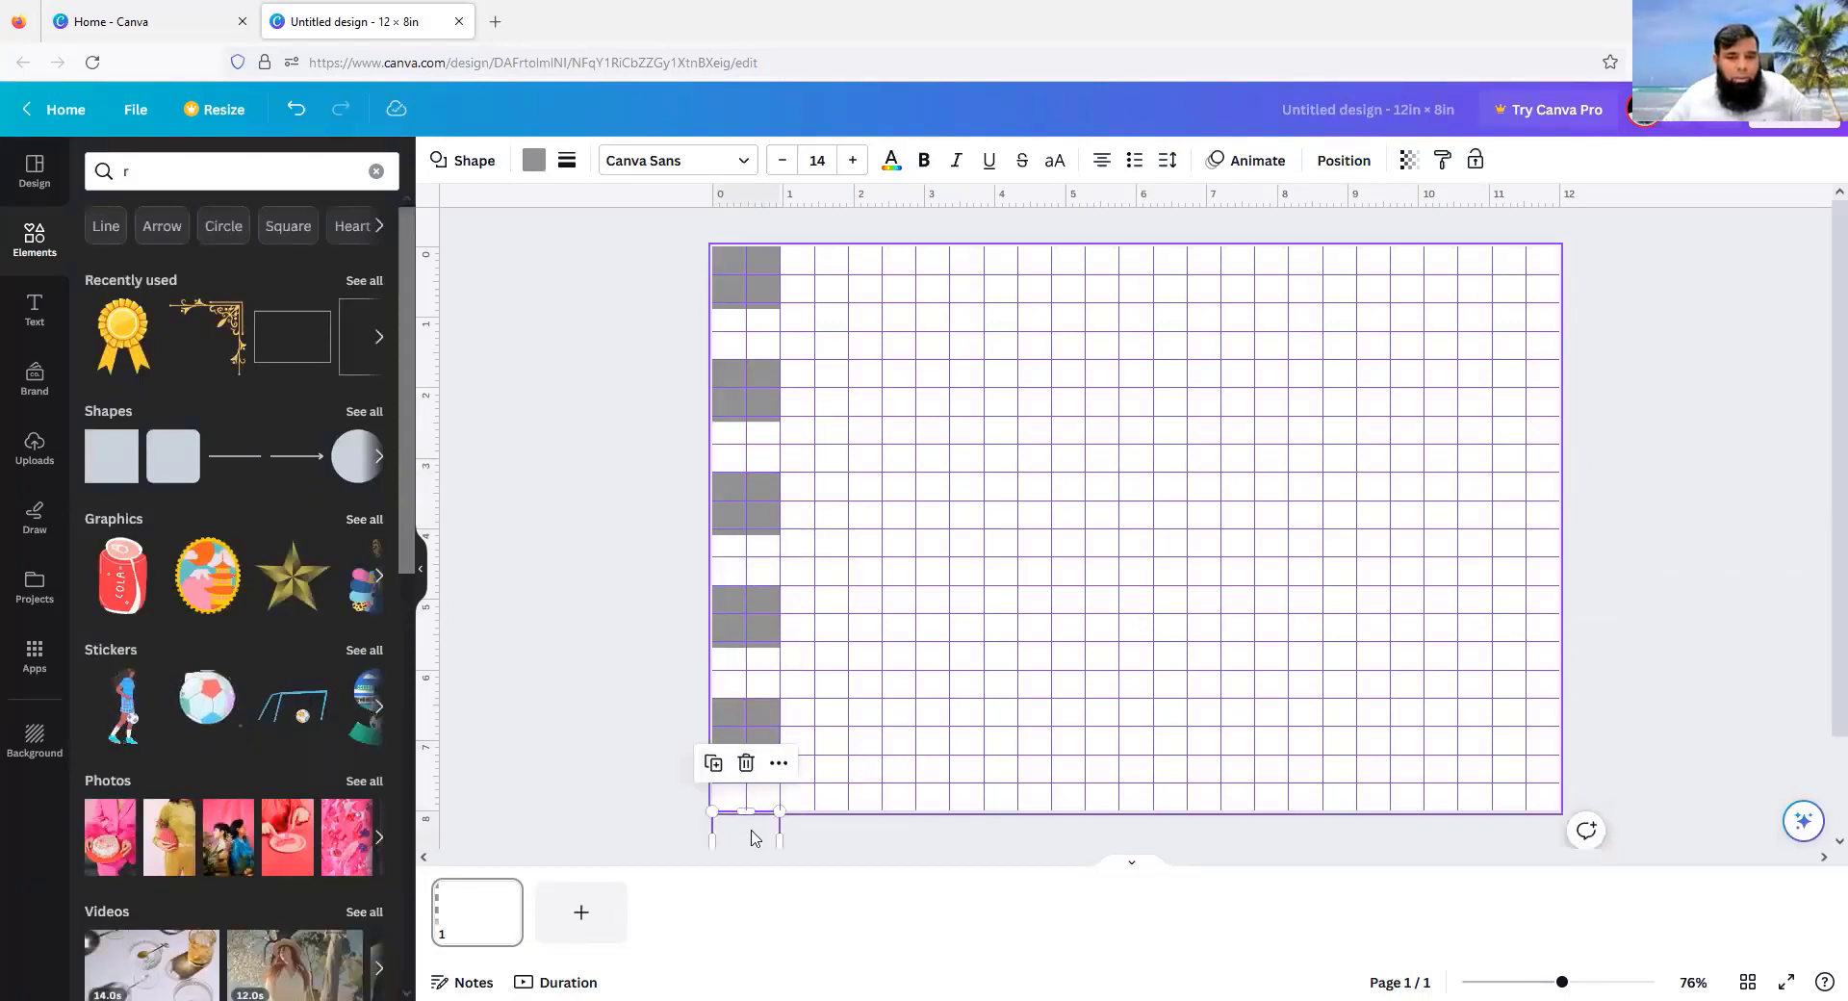
pyautogui.moveTo(755, 839); pyautogui.dragTo(813, 358)
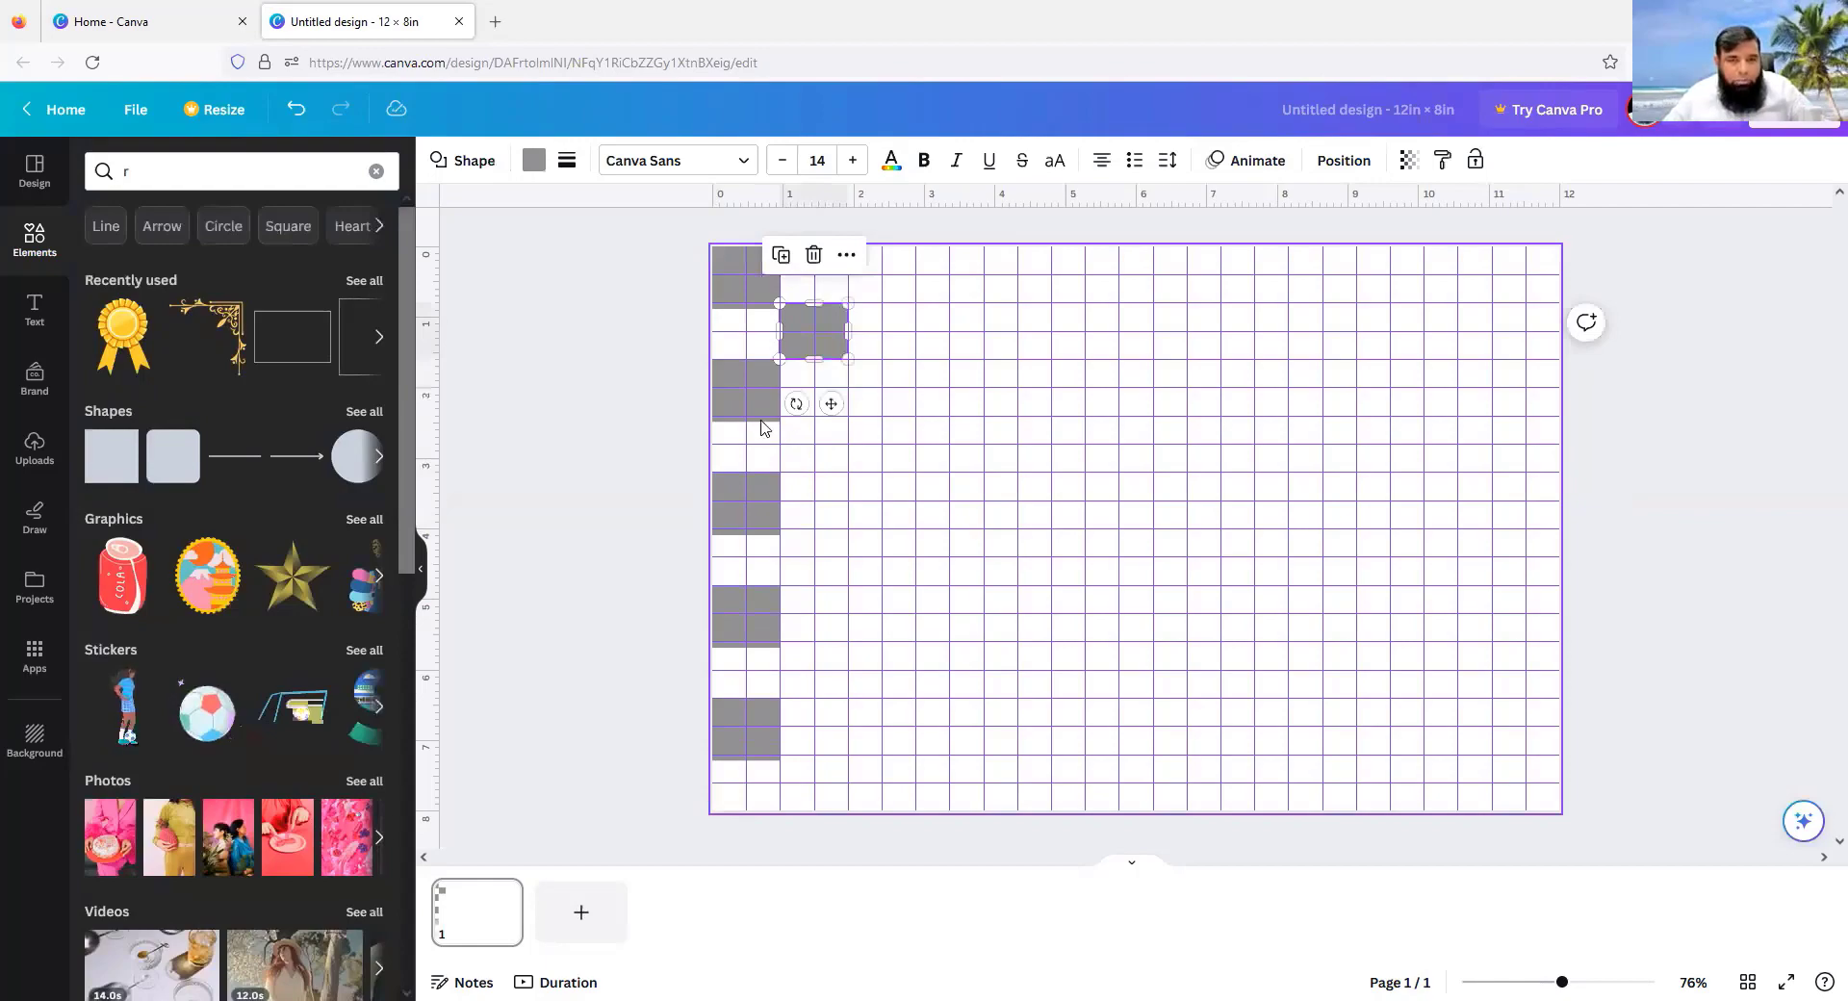
pyautogui.click(755, 416)
pyautogui.moveTo(749, 422); pyautogui.dragTo(746, 415)
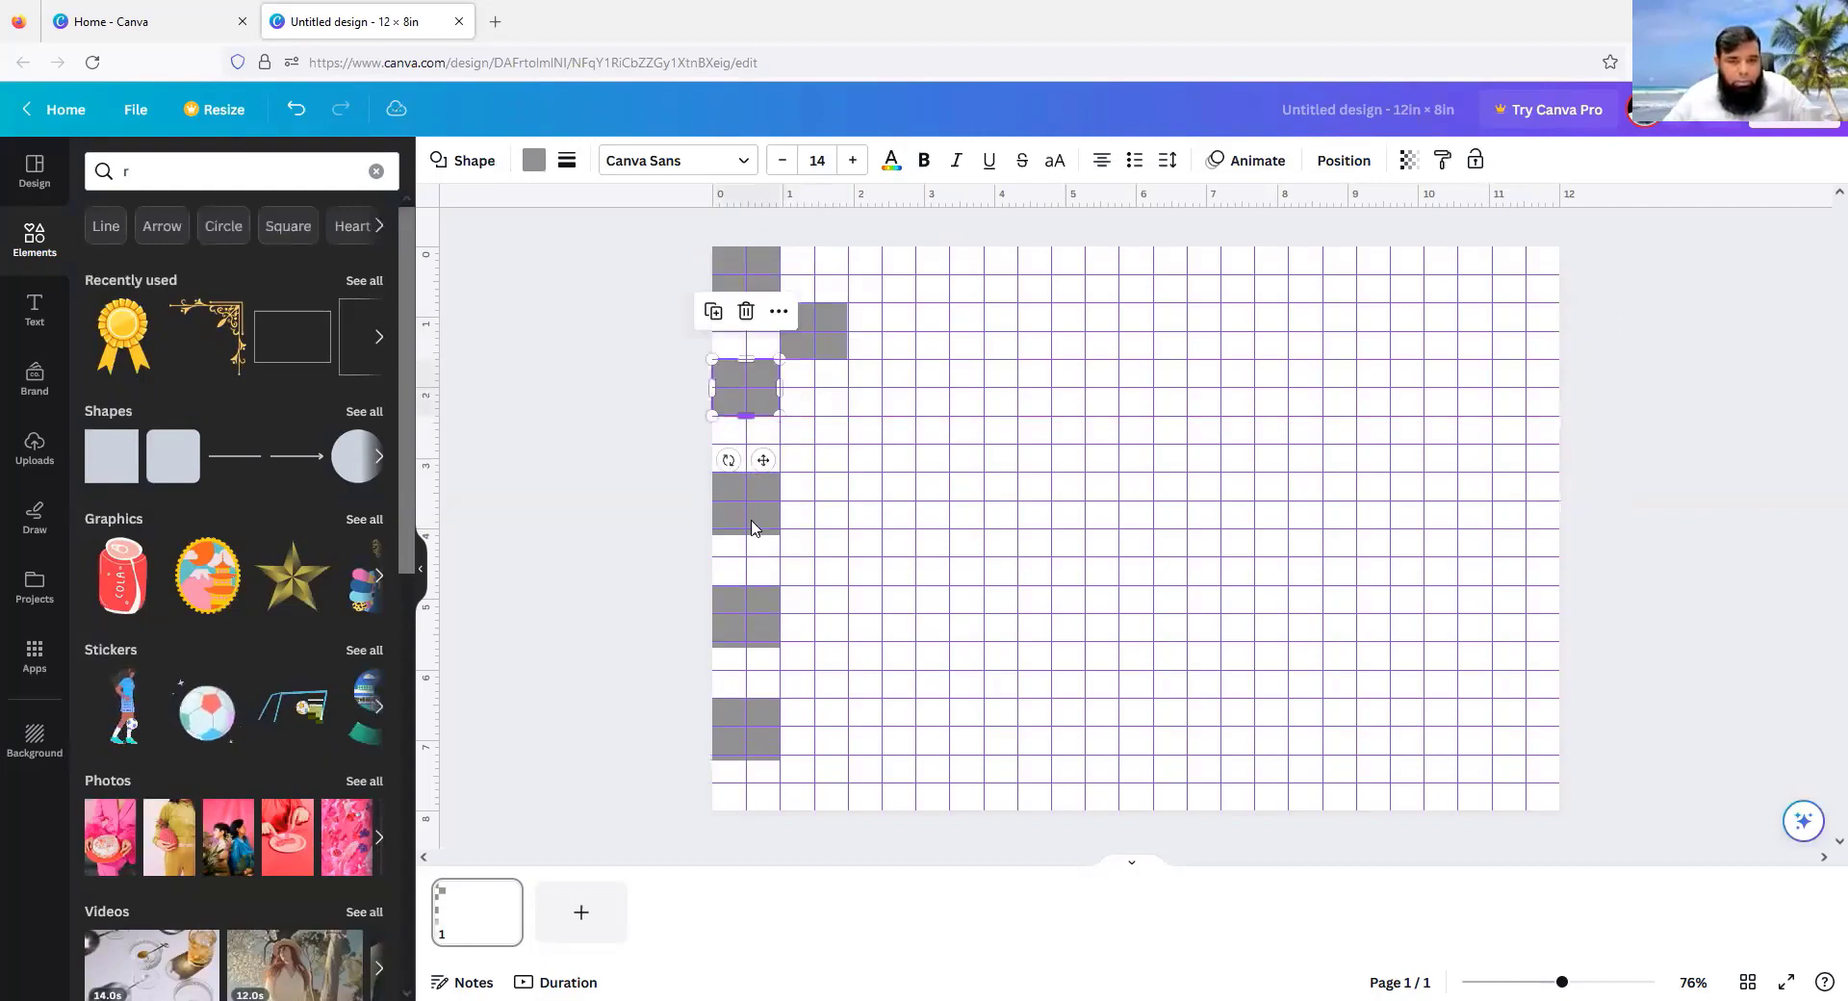
pyautogui.click(749, 529)
pyautogui.moveTo(744, 535); pyautogui.dragTo(746, 529)
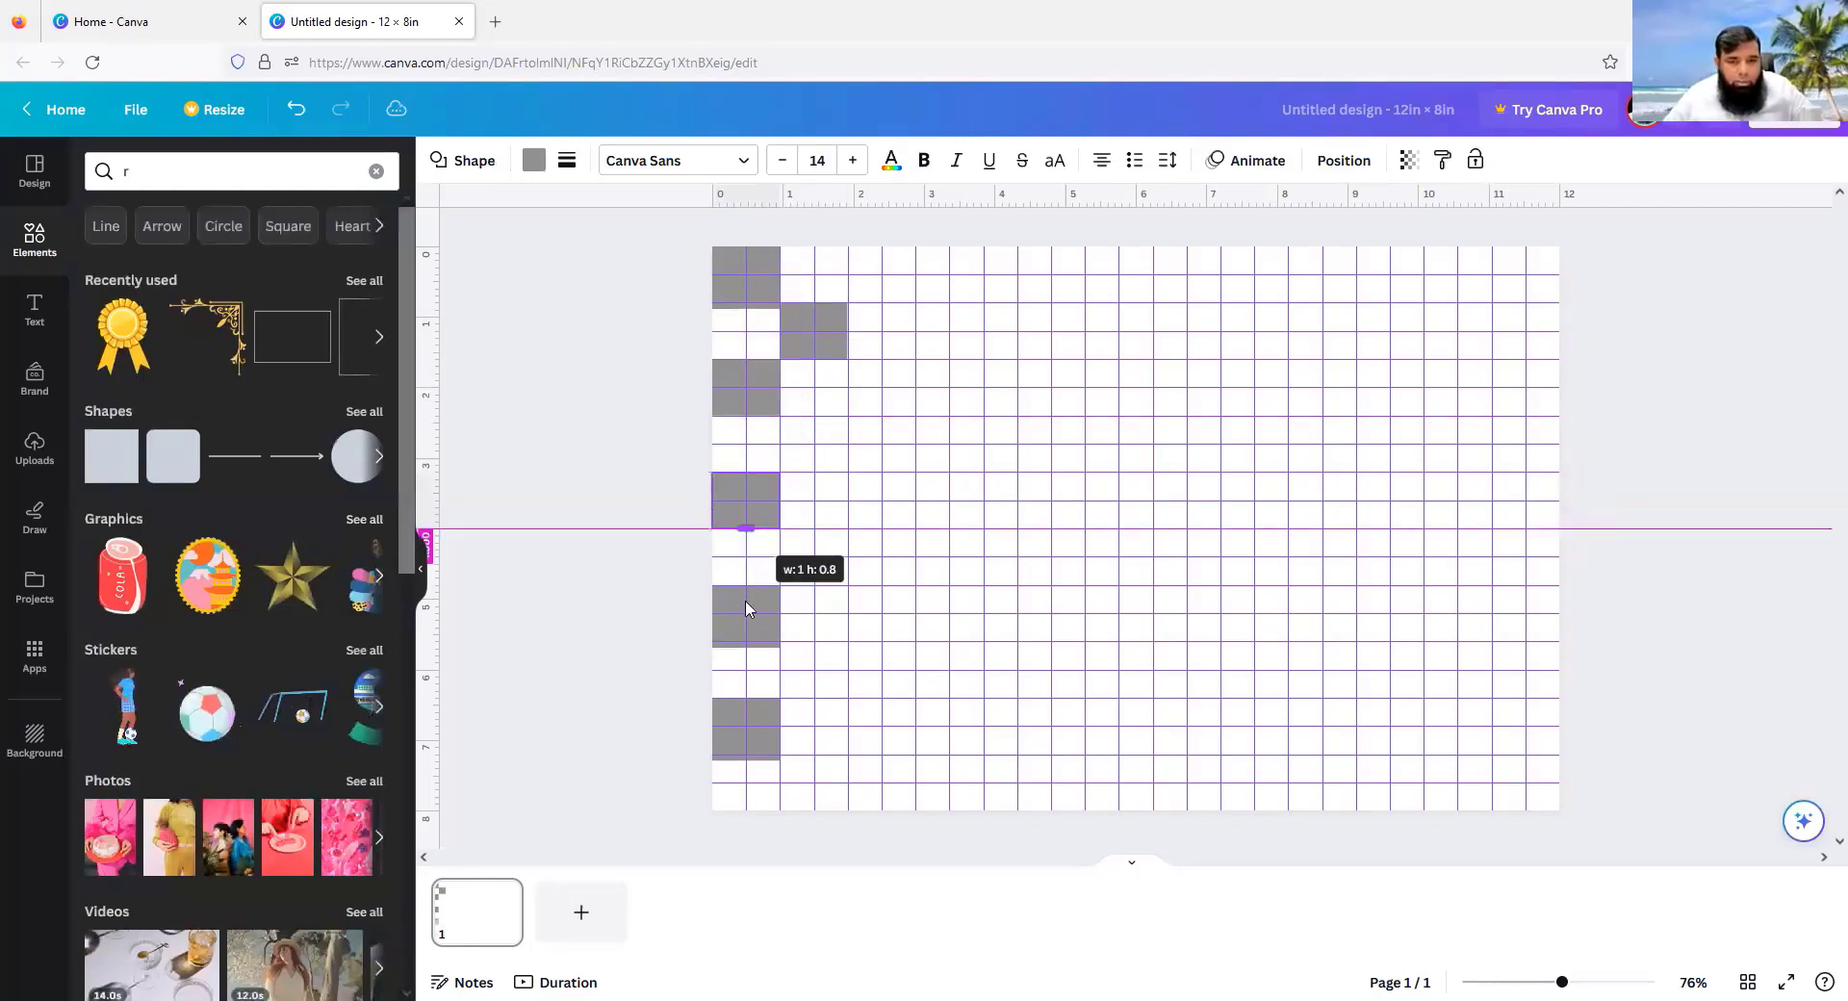
# Step: Duplicate the second-column square downward into the alternating gaps to make four squares in a checkerboard pattern
pyautogui.click(832, 345)
pyautogui.click(783, 258)
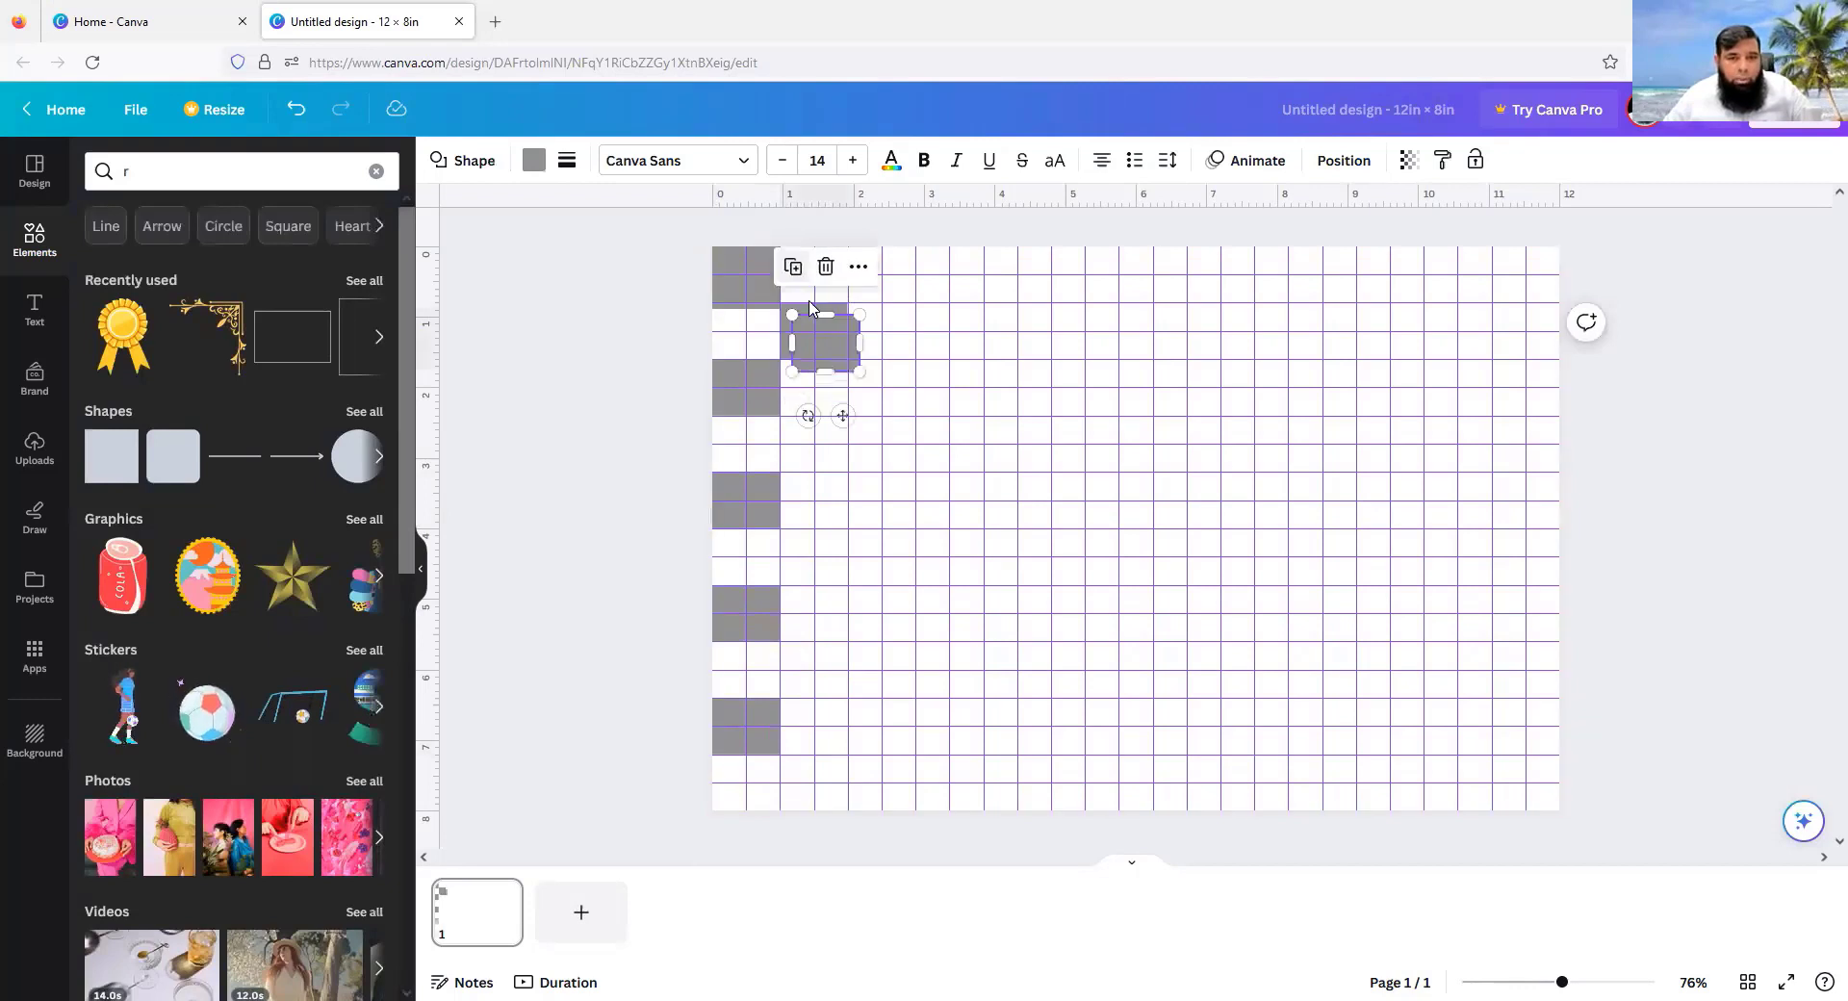
pyautogui.moveTo(821, 365); pyautogui.dragTo(813, 442)
pyautogui.click(784, 376)
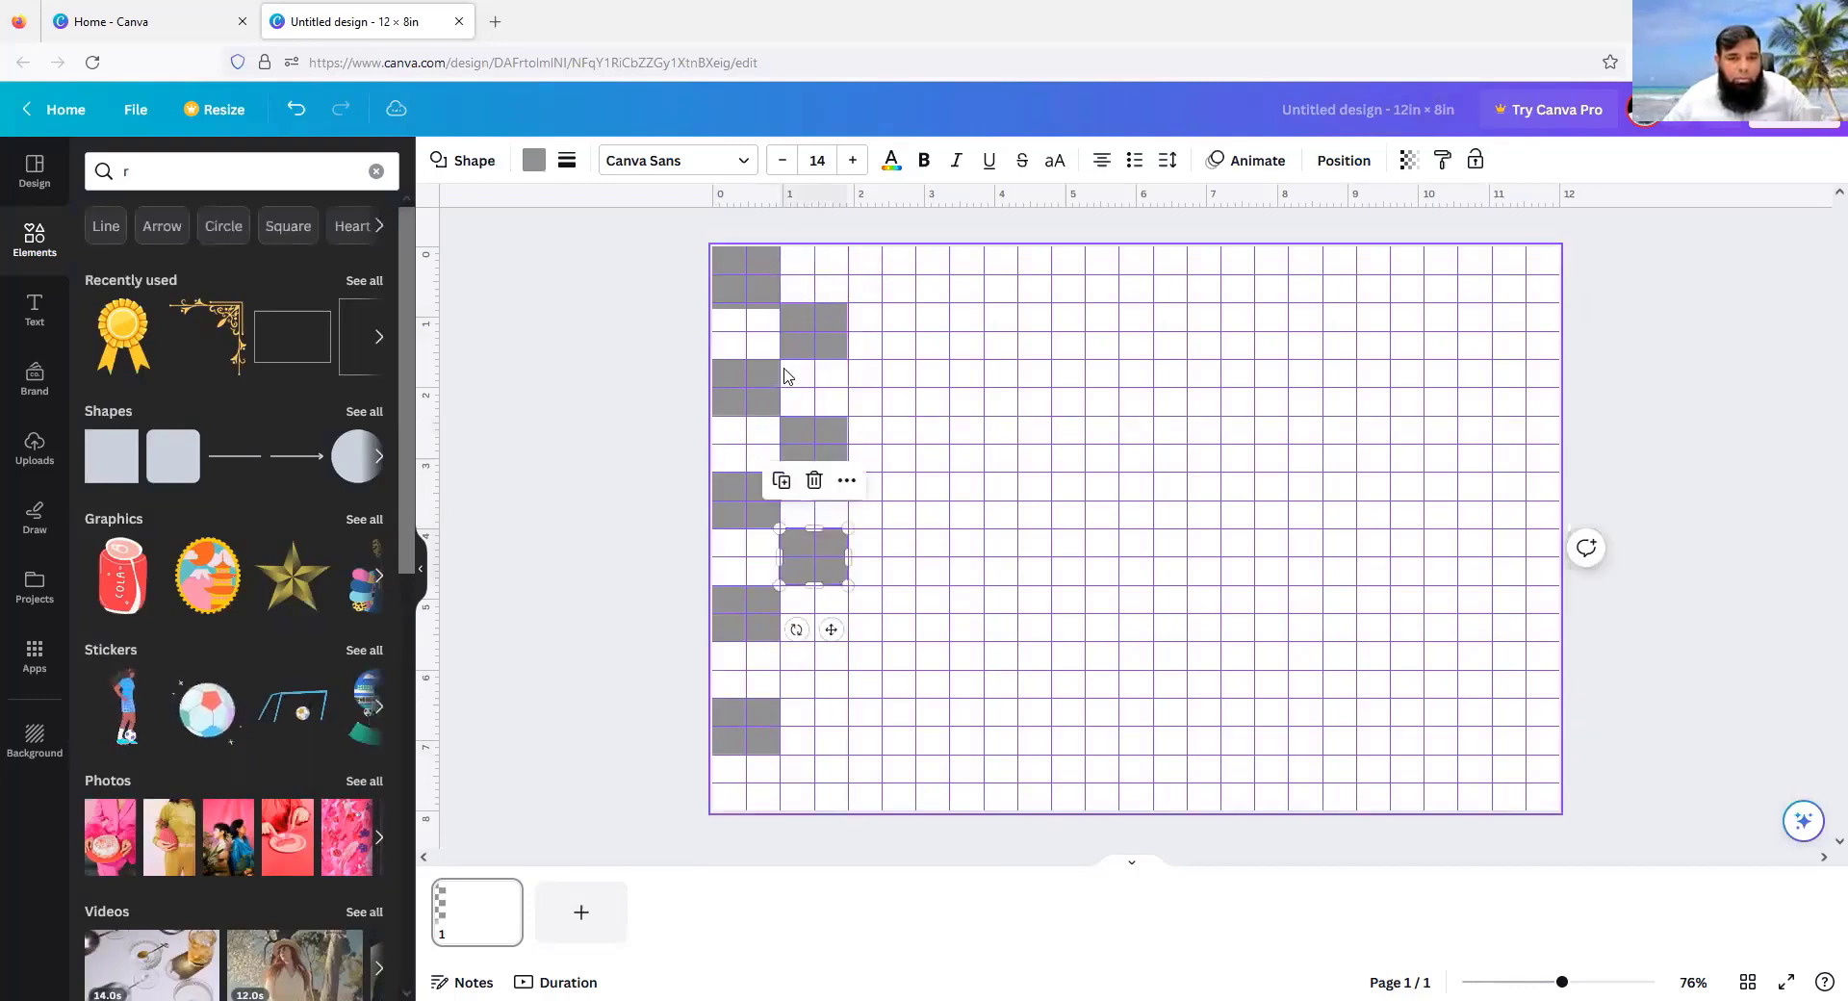
pyautogui.click(781, 481)
pyautogui.click(708, 395)
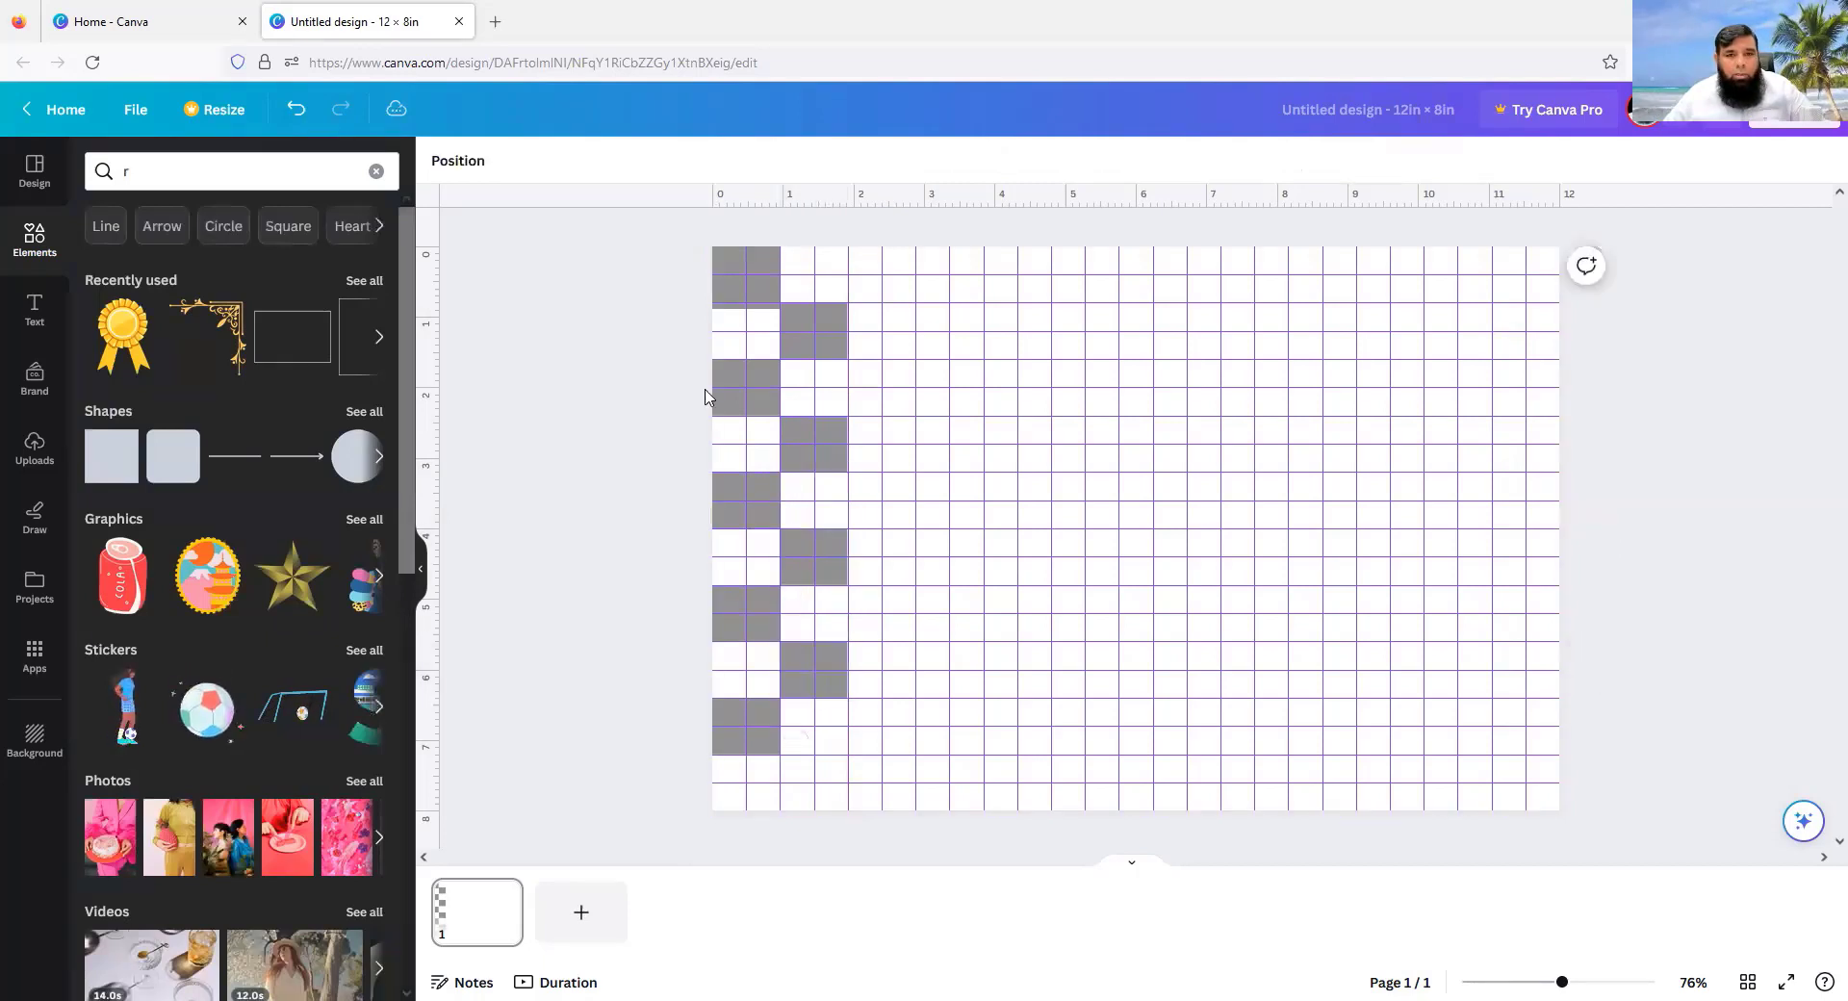
# Step: Group the two columns of gray squares and place a duplicate of the group directly beside the original, flush with the page's top edge
pyautogui.moveTo(677, 261); pyautogui.dragTo(825, 717)
pyautogui.hotkey('ctrl', 'g')
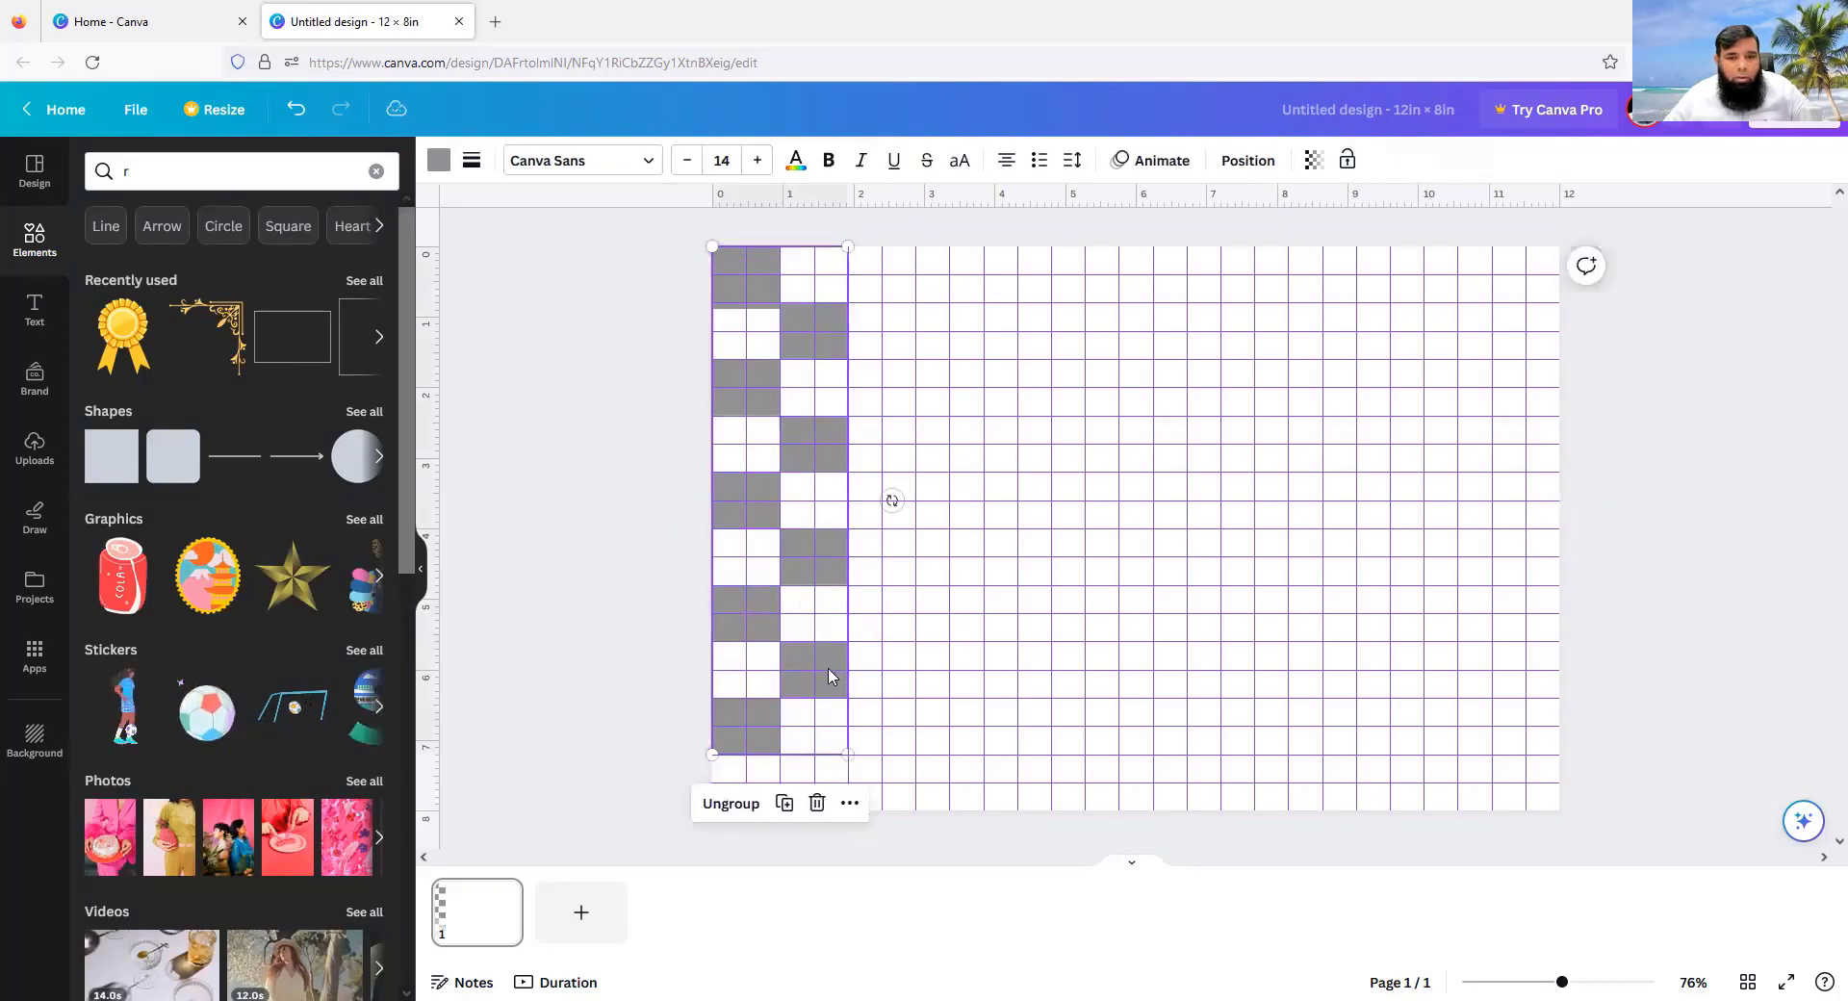
pyautogui.click(784, 807)
pyautogui.moveTo(814, 577); pyautogui.dragTo(937, 563)
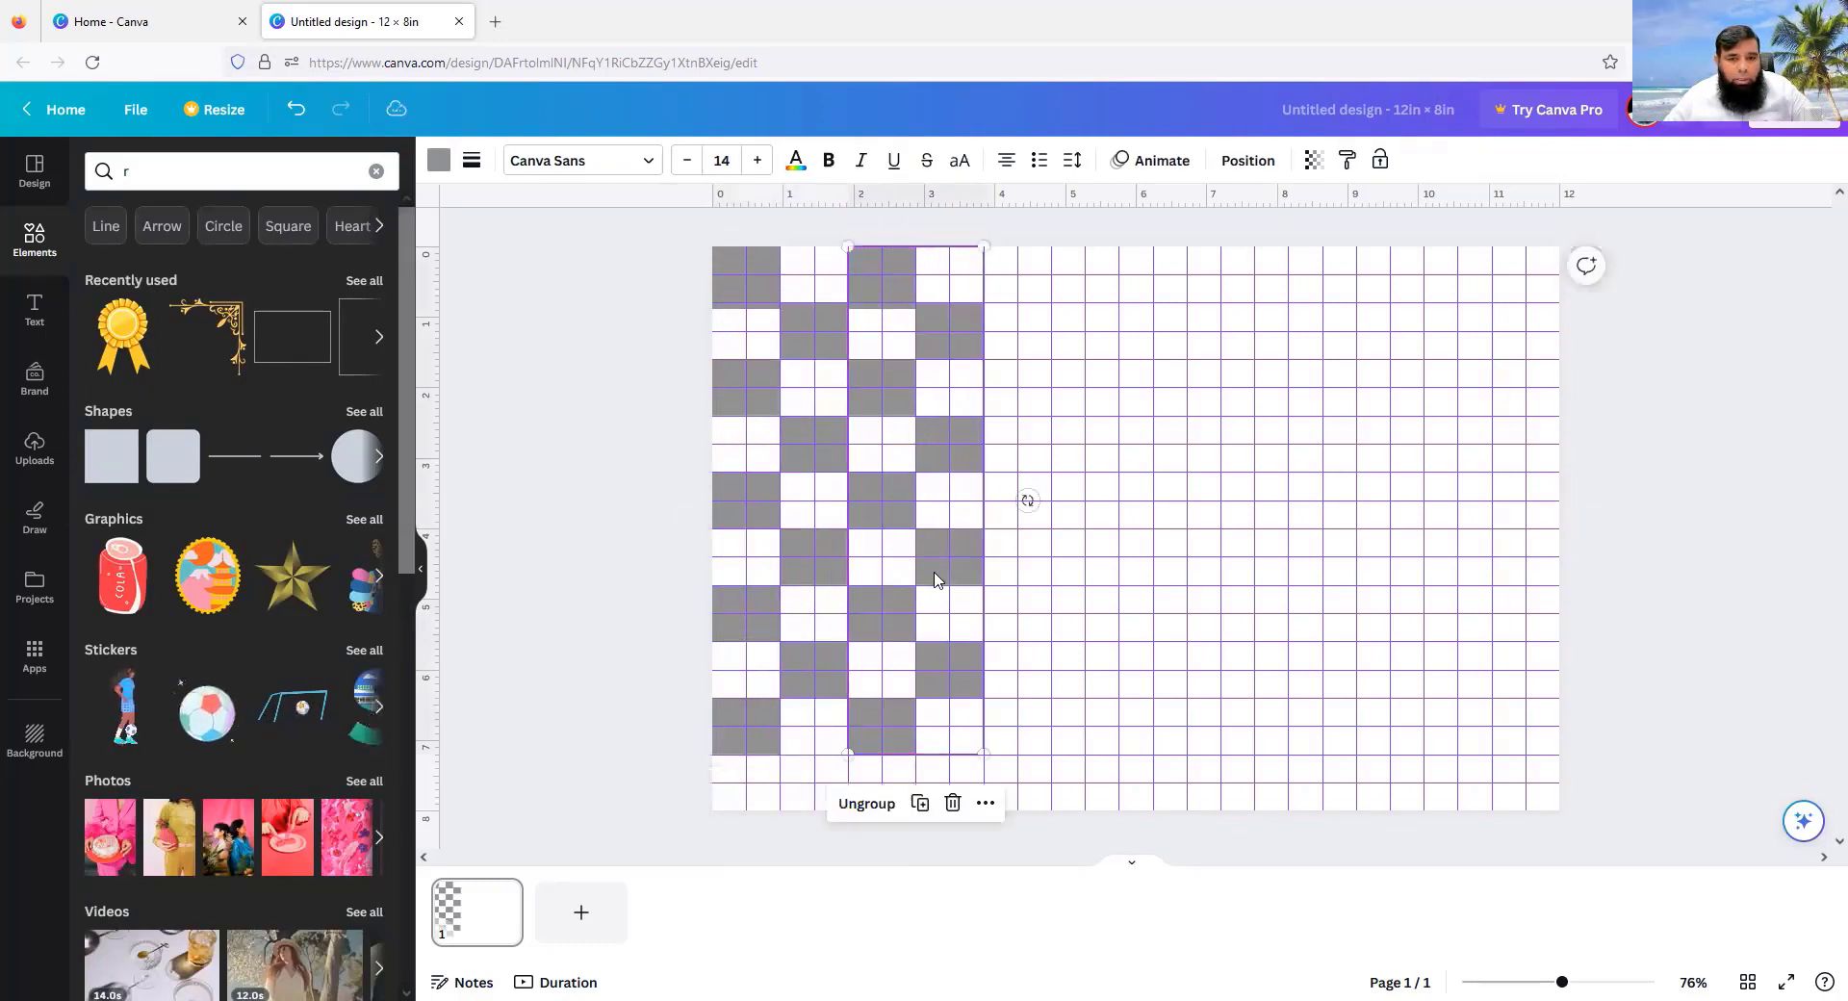
# Step: Duplicate the checkerboard group four more times at the same spacing to extend the pattern across the page's width
pyautogui.click(920, 803)
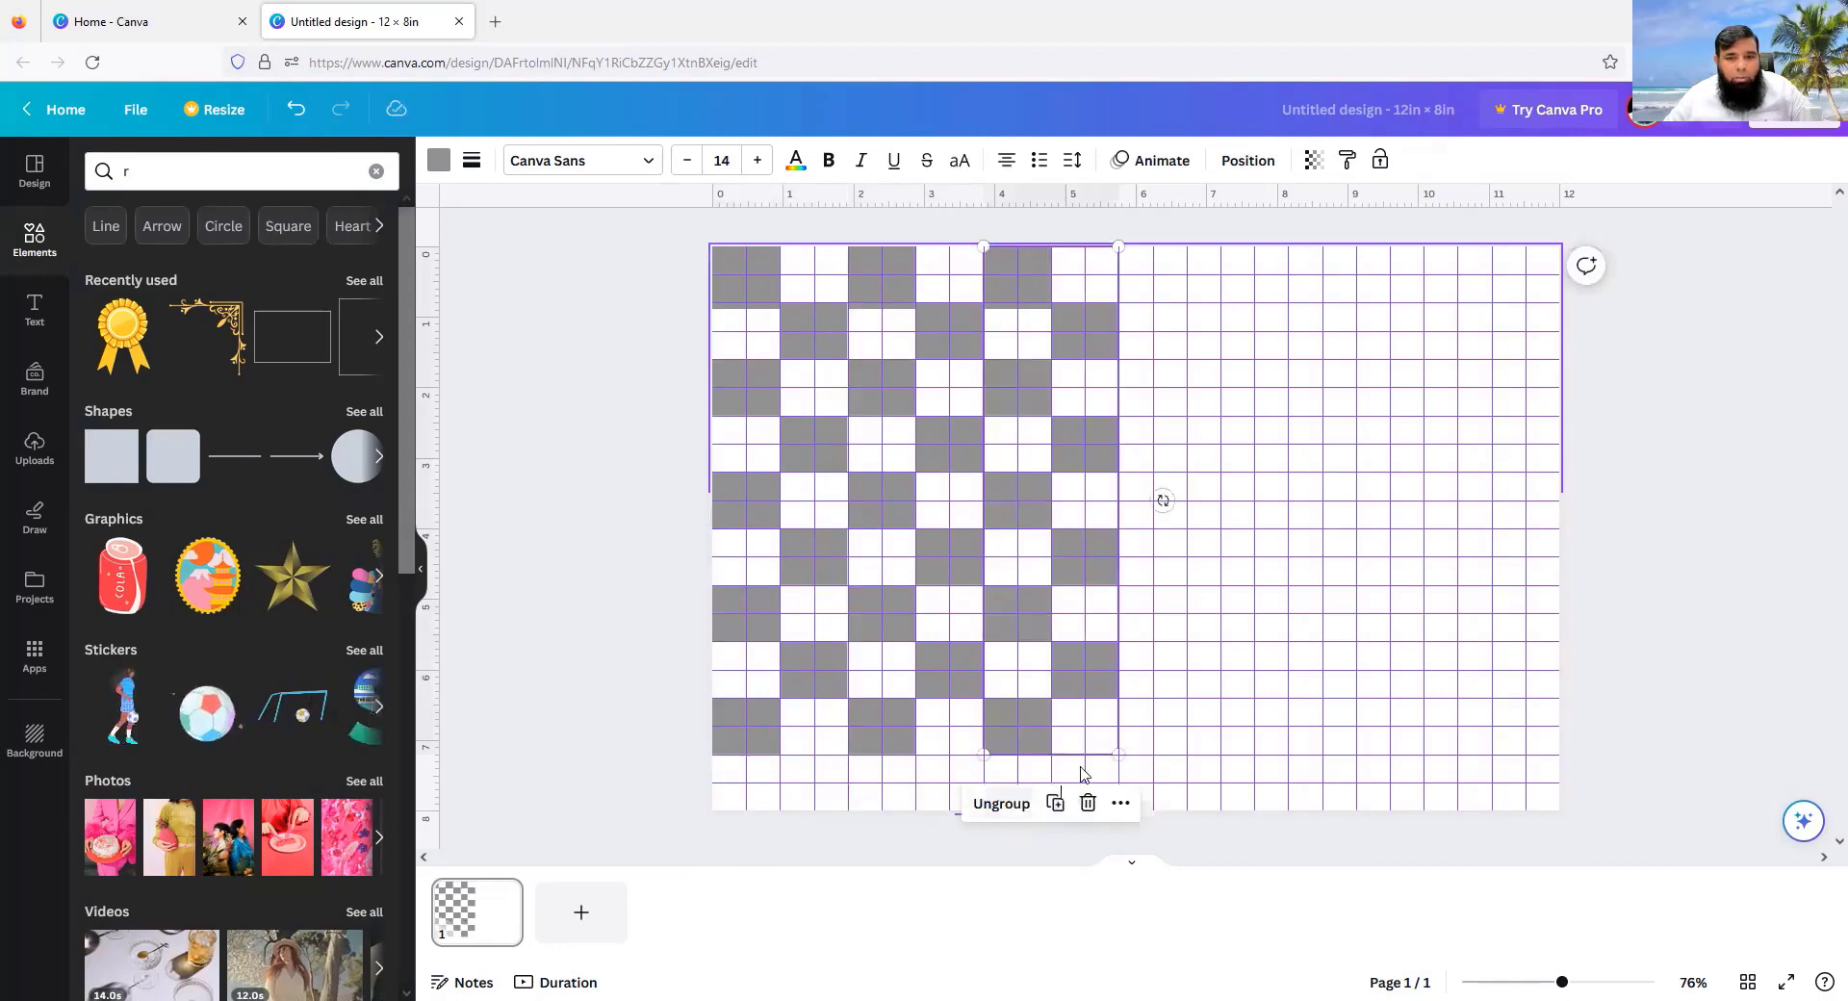
pyautogui.click(1054, 803)
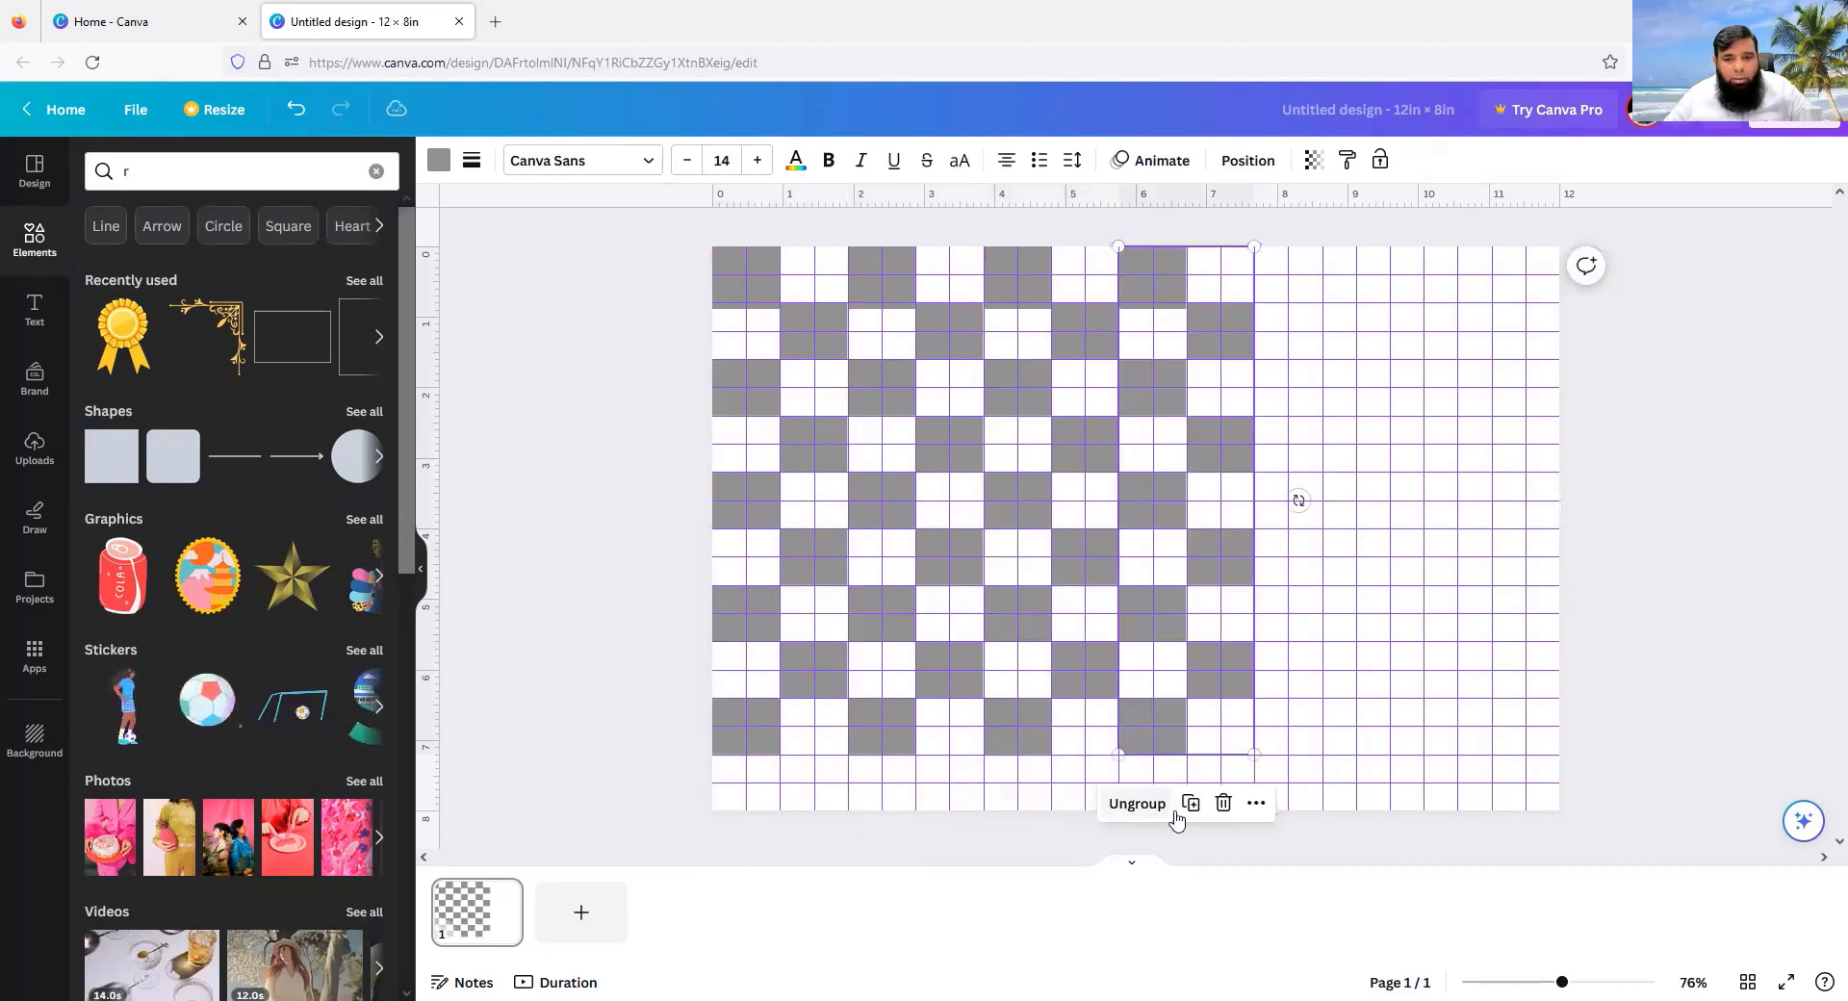
pyautogui.click(1190, 809)
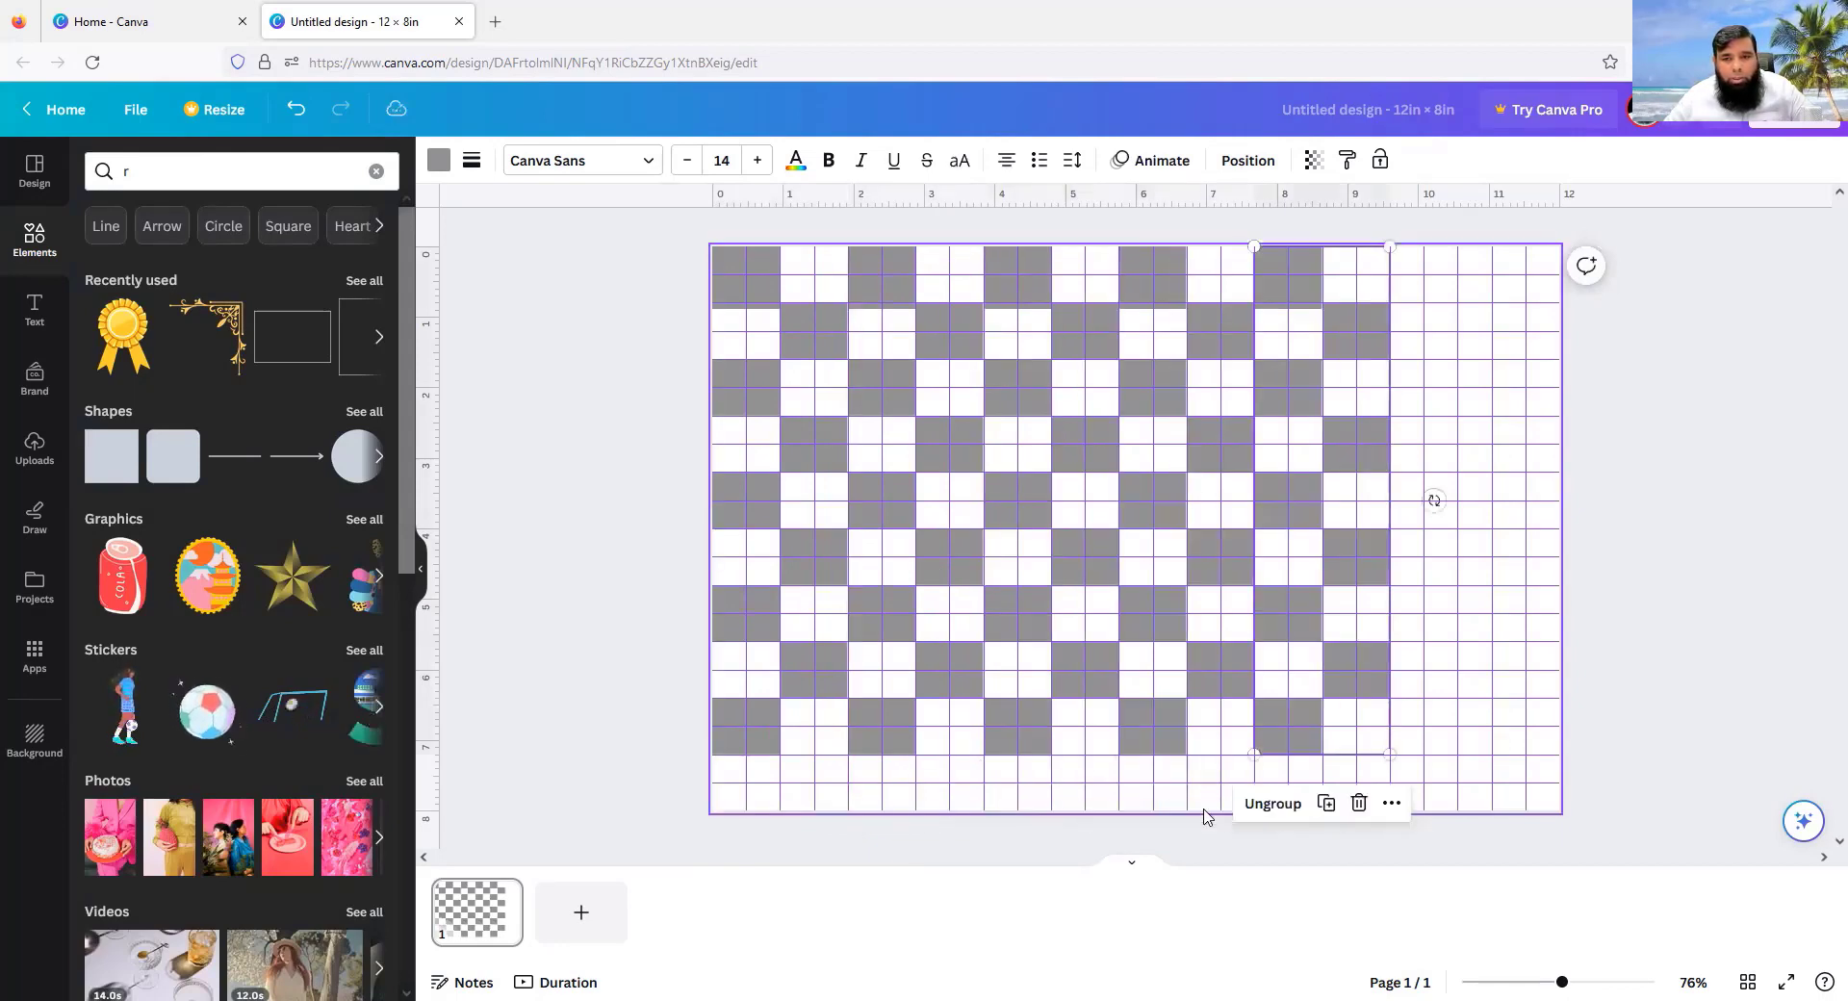
pyautogui.click(1326, 803)
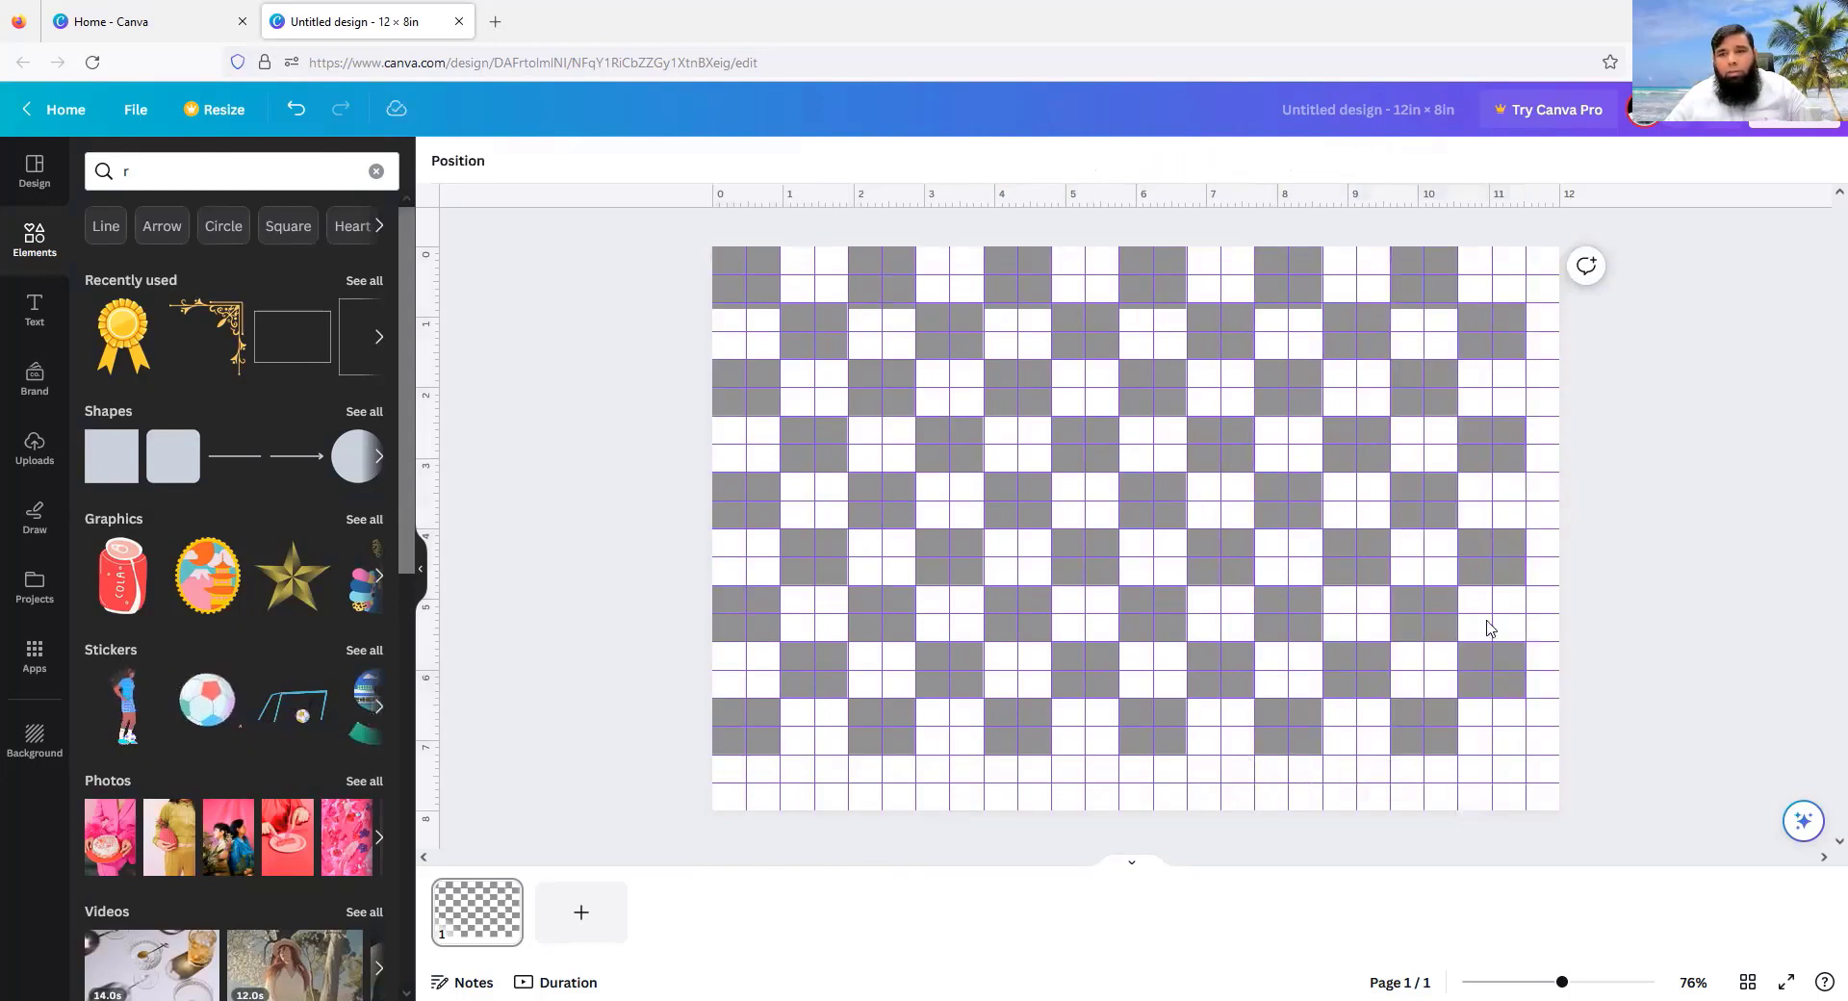